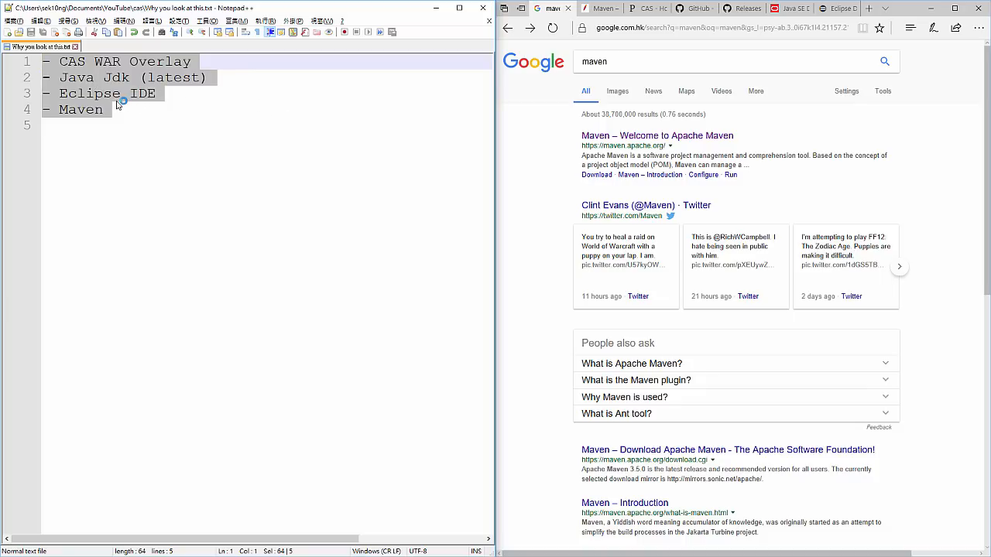
- Highlight the CAS WAR Overlay entry in the notes and search Google for "cas war overlay"
{"action": "left_click", "coordinate": [77, 77]}
{"action": "left_click_drag", "start_coordinate": [60, 62], "coordinate": [201, 69]}
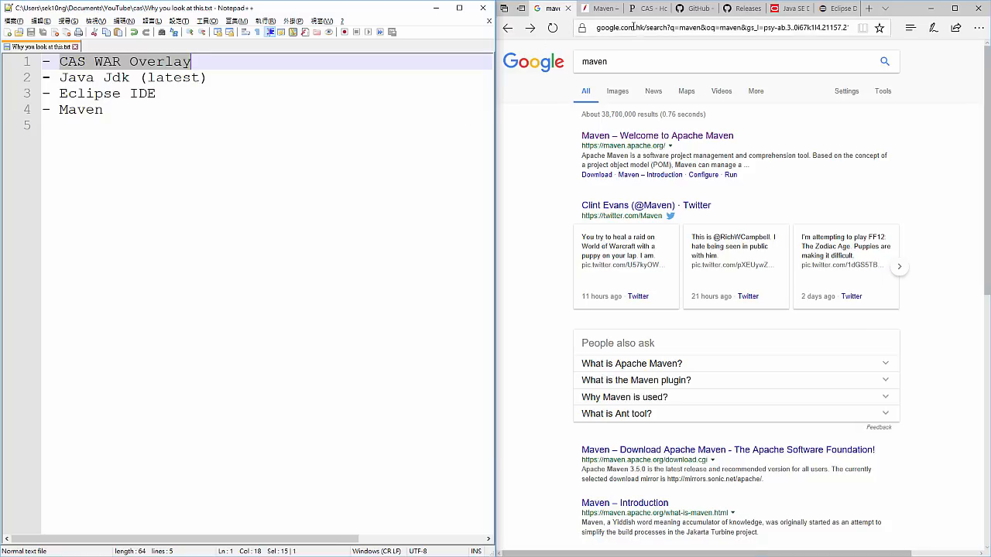
{"action": "left_click_drag", "start_coordinate": [610, 61], "coordinate": [558, 65]}
{"action": "type", "text": "cas "}
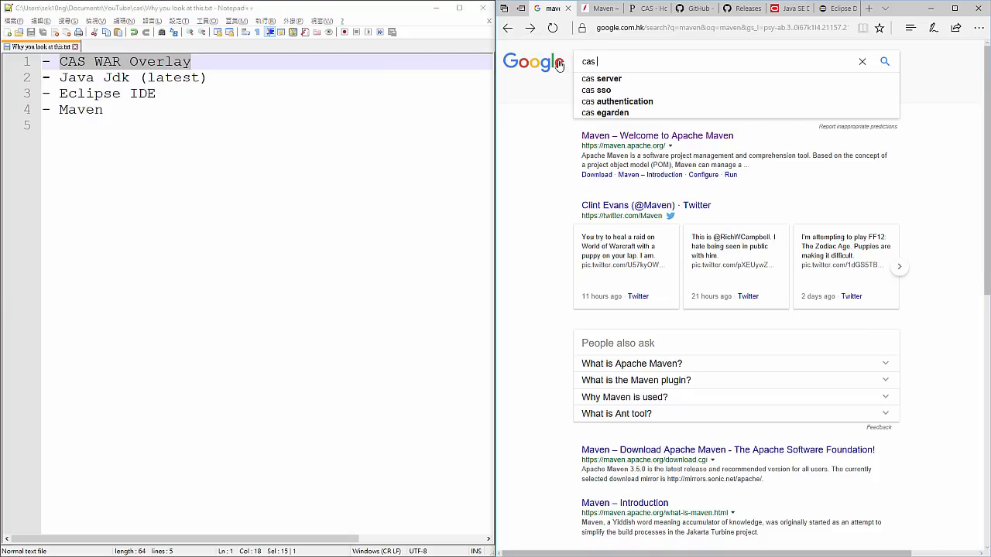
{"action": "type", "text": "war overlay"}
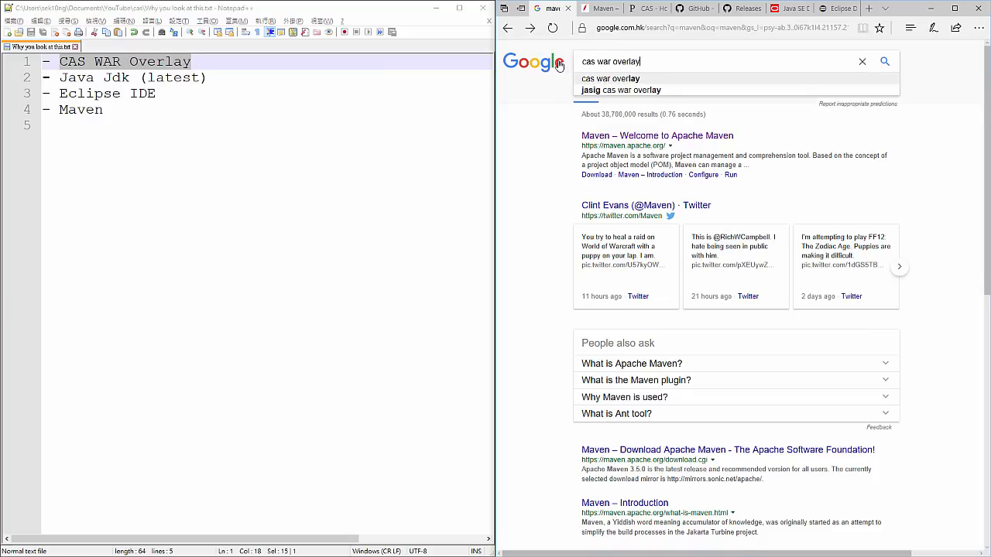
{"action": "key", "text": "Return"}
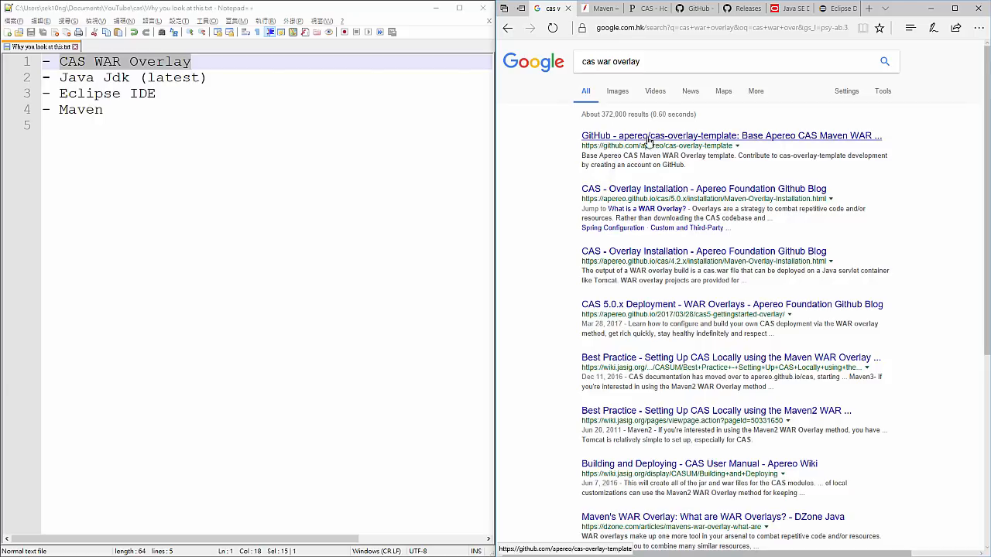
- Open the apereo/cas-overlay-template GitHub repository in a tab beside the search results and look through its README
{"action": "left_click_drag", "start_coordinate": [753, 10], "coordinate": [602, 9]}
{"action": "scroll", "coordinate": [660, 140], "scroll_direction": "down", "scroll_amount": 10}
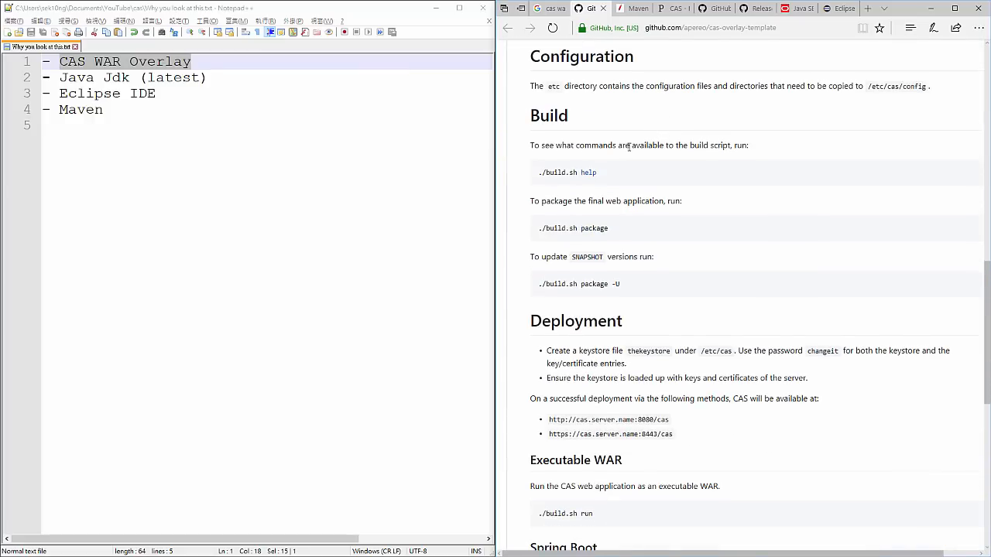
{"action": "scroll", "coordinate": [634, 148], "scroll_direction": "down", "scroll_amount": 6}
{"action": "scroll", "coordinate": [773, 212], "scroll_direction": "up", "scroll_amount": 15}
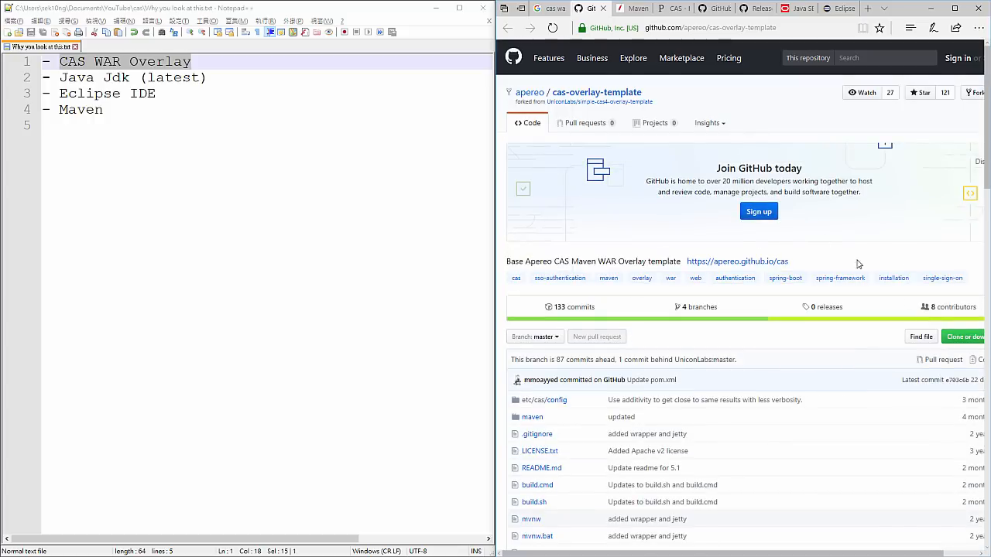
- Show the repository's clone and download options and select the HTTPS clone URL
{"action": "left_click", "coordinate": [964, 337]}
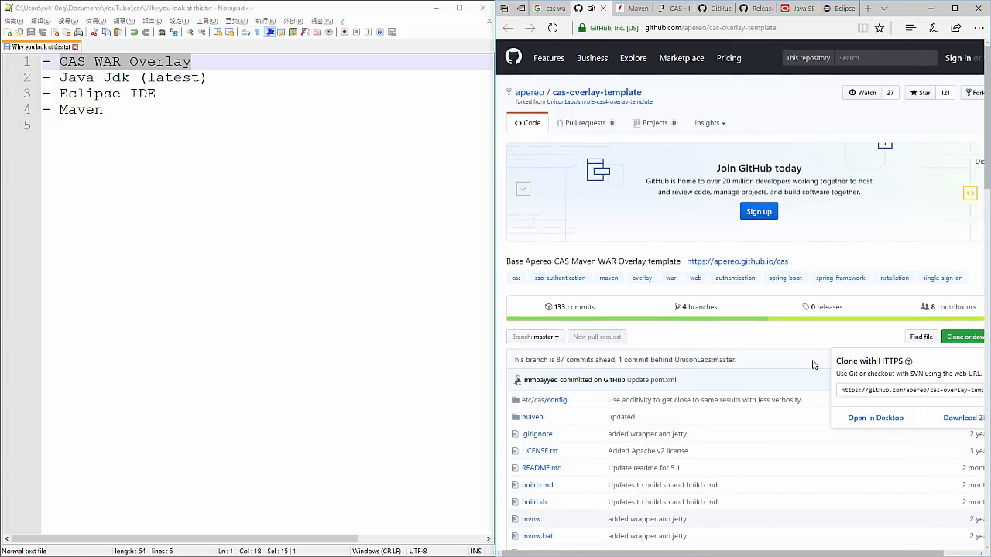
{"action": "scroll", "coordinate": [813, 364], "scroll_direction": "down", "scroll_amount": 3}
{"action": "scroll", "coordinate": [813, 364], "scroll_direction": "up", "scroll_amount": 1}
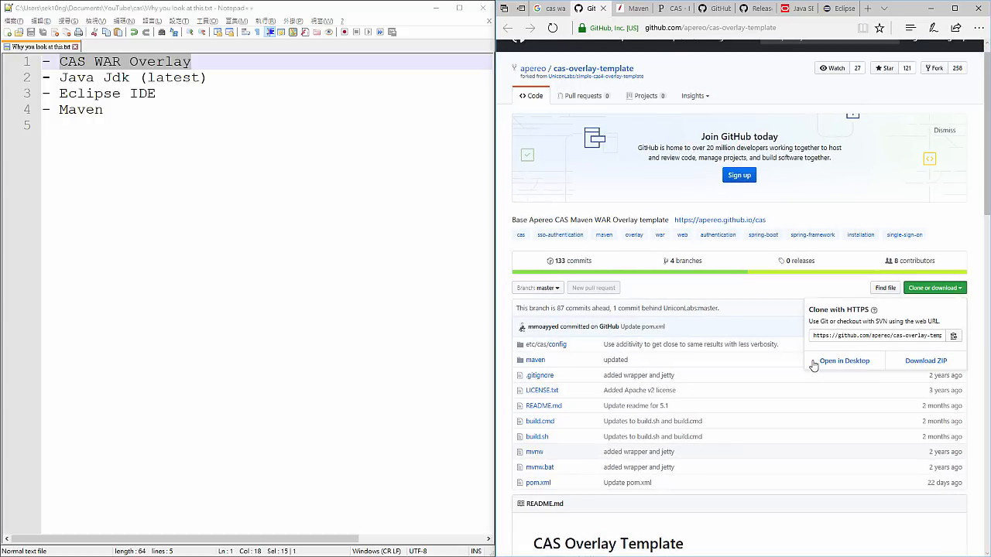
{"action": "left_click", "coordinate": [878, 335]}
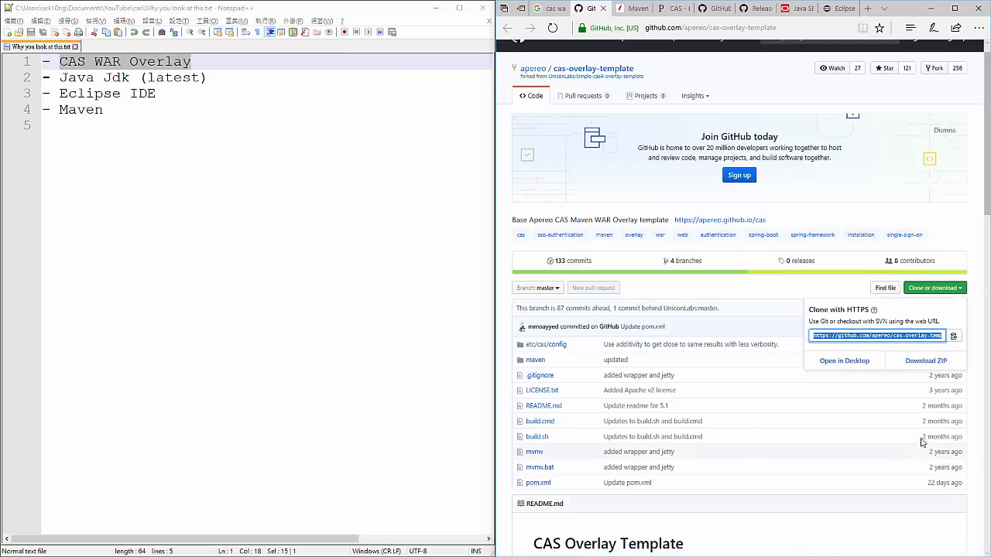
{"action": "left_click", "coordinate": [976, 322]}
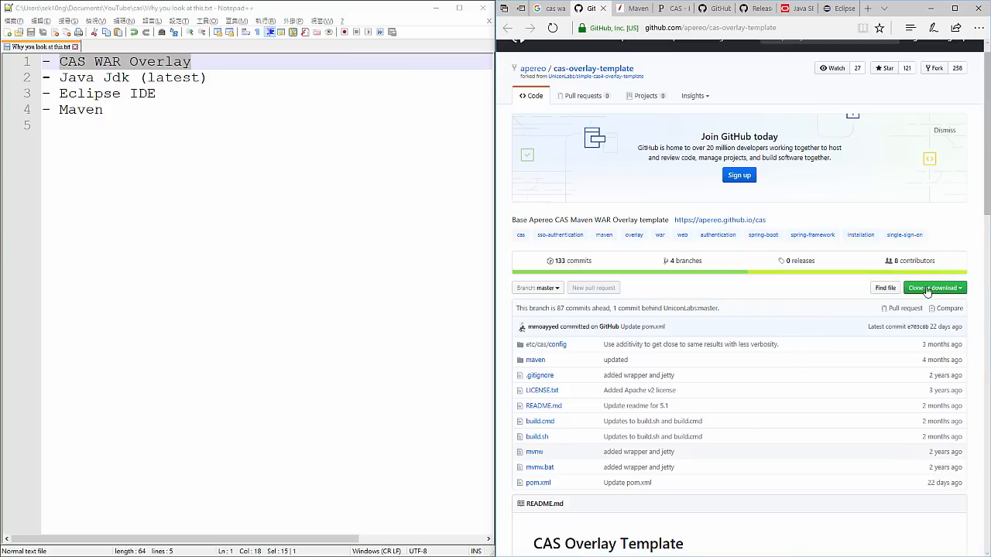
{"action": "left_click", "coordinate": [964, 291]}
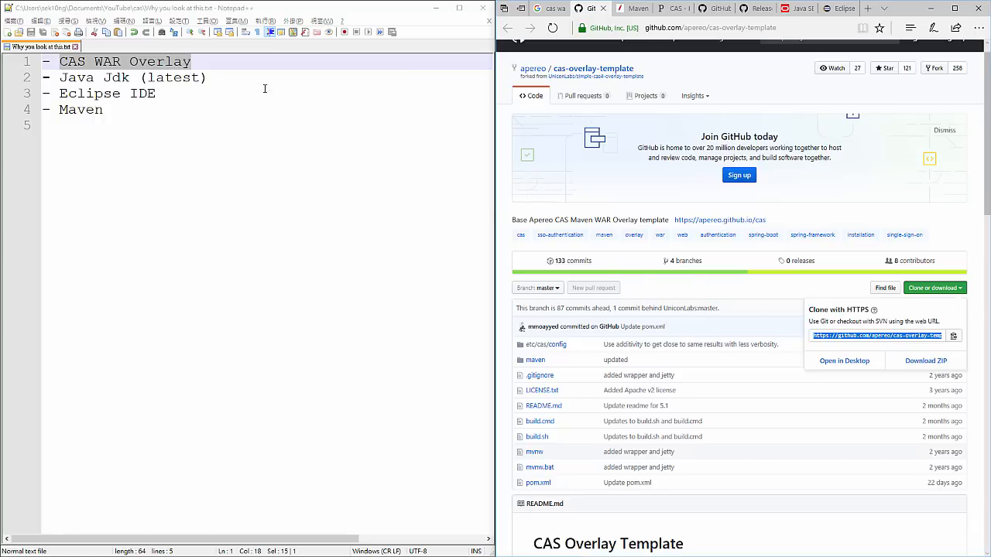
- Point out the CAS and Java Jdk entries and the repository address, and show Oracle's JDK 8 downloads page
{"action": "left_click", "coordinate": [208, 78]}
{"action": "left_click_drag", "start_coordinate": [207, 77], "coordinate": [29, 68]}
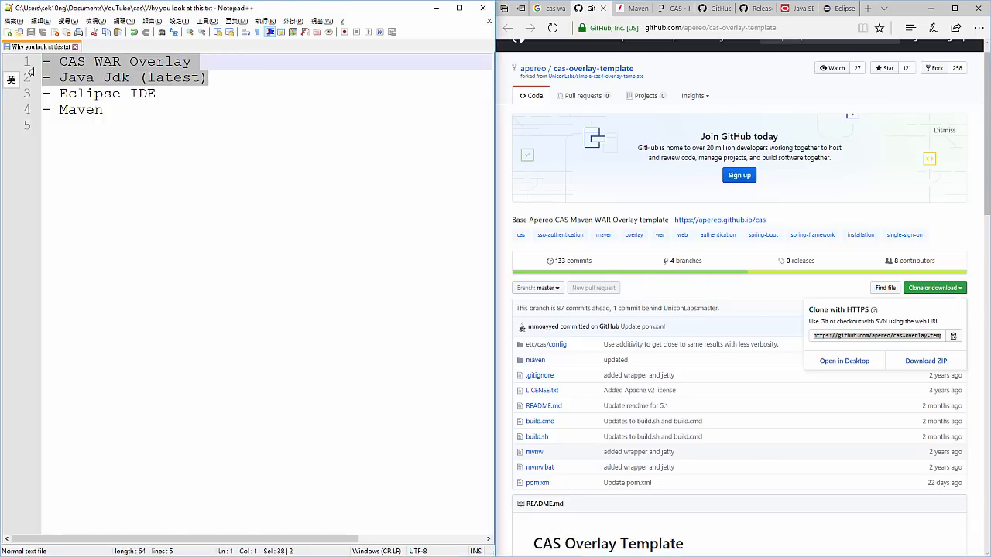
{"action": "left_click", "coordinate": [103, 78]}
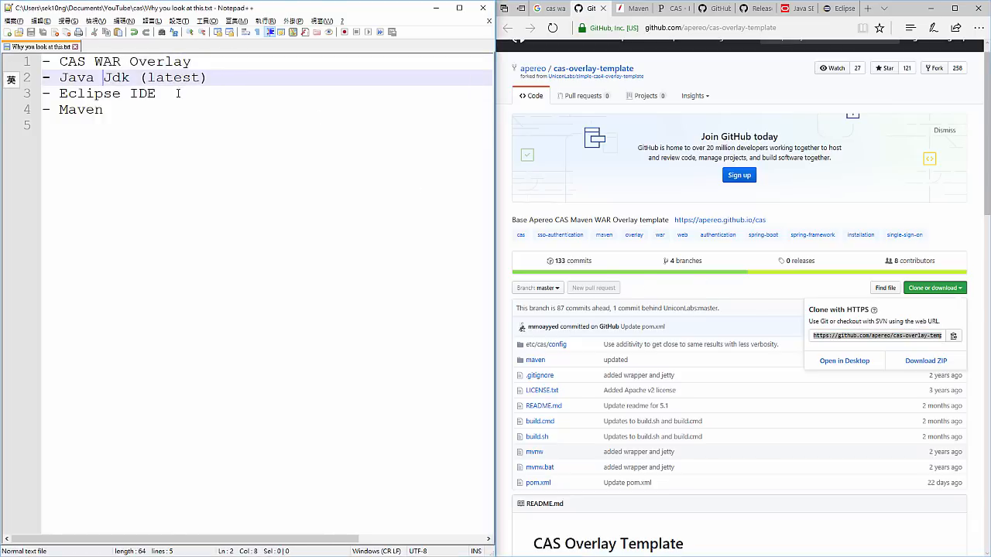
{"action": "left_click", "coordinate": [766, 28]}
{"action": "left_click_drag", "start_coordinate": [778, 29], "coordinate": [581, 28]}
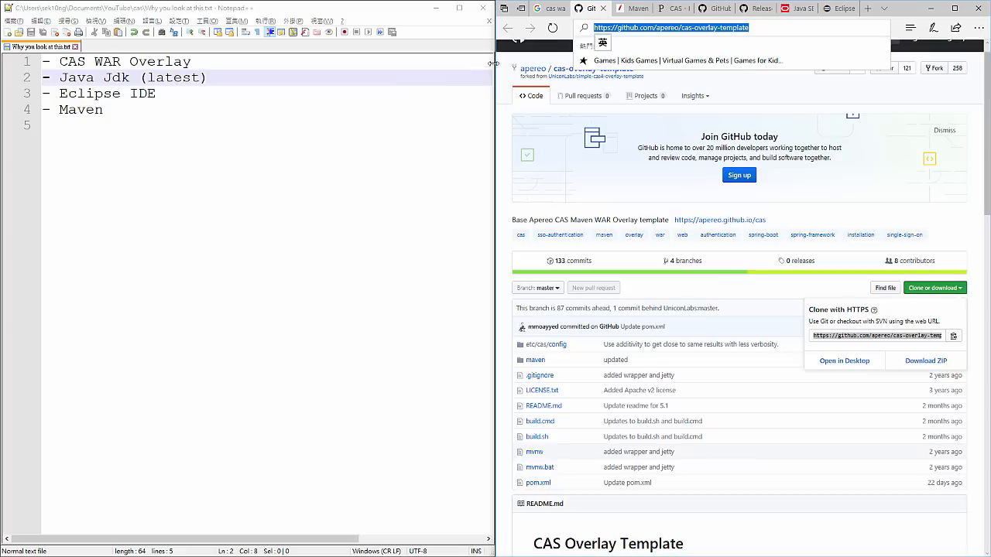
{"action": "left_click", "coordinate": [782, 12]}
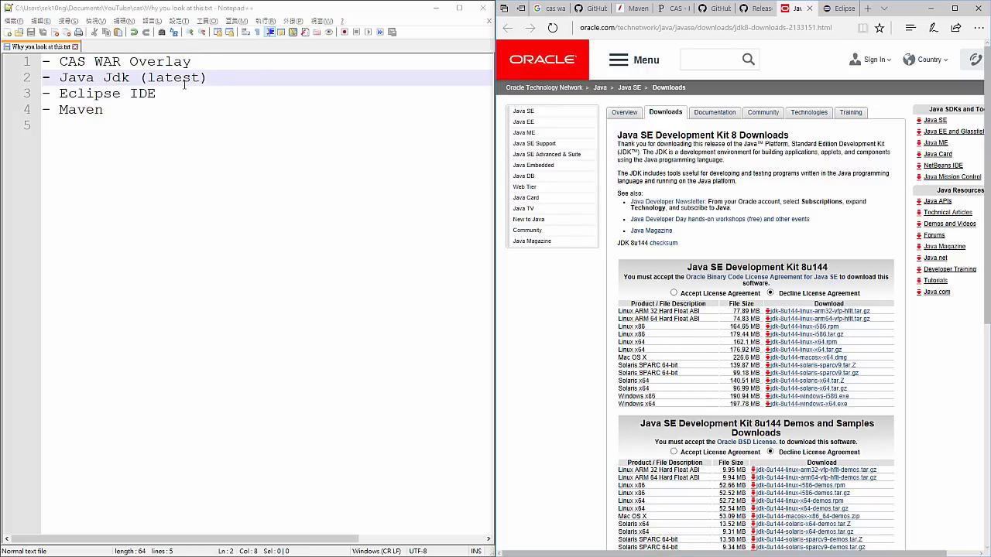
- Highlight the Eclipse IDE entry in the notes and show the Eclipse Oxygen download on the Eclipse downloads page
{"action": "left_click_drag", "start_coordinate": [157, 94], "coordinate": [58, 94]}
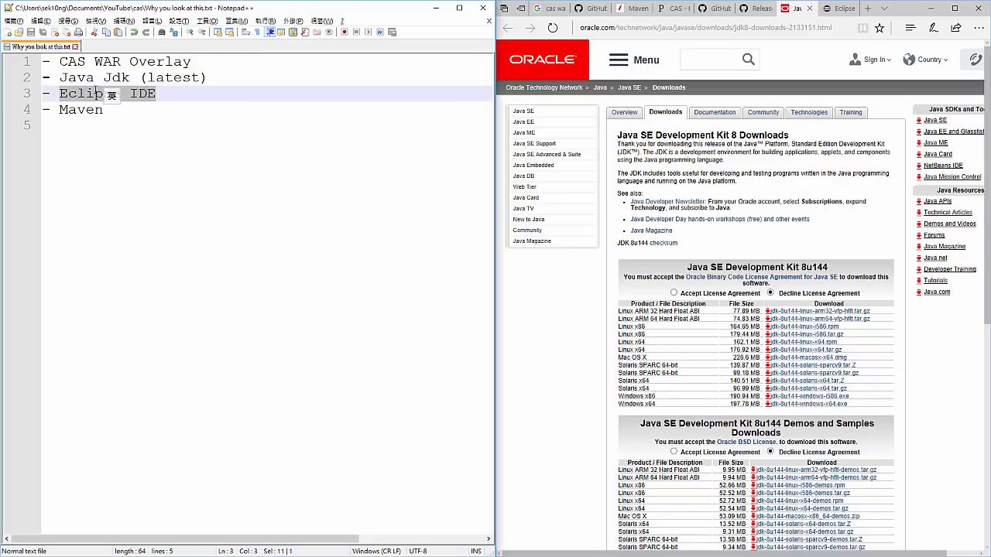
{"action": "left_click", "coordinate": [840, 8]}
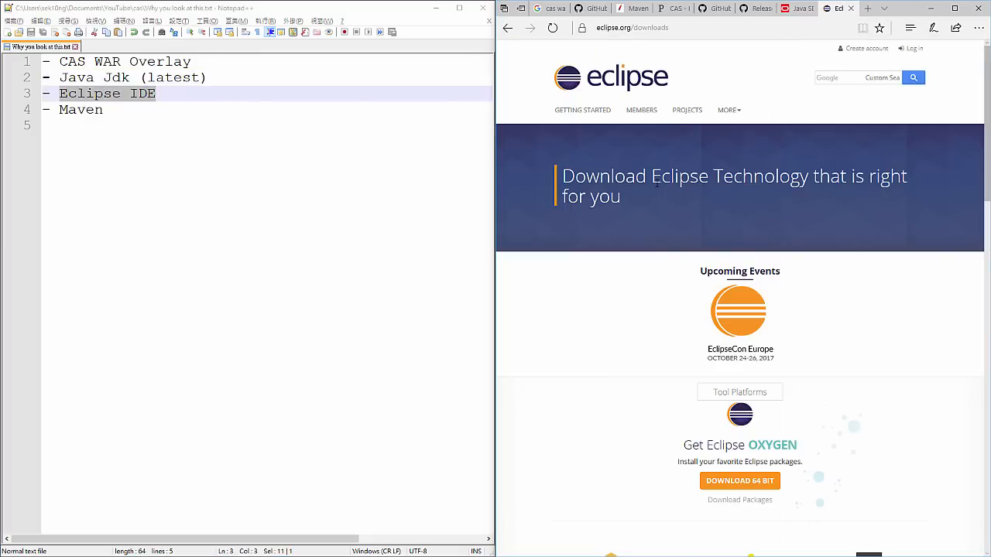
{"action": "scroll", "coordinate": [657, 183], "scroll_direction": "down", "scroll_amount": 3}
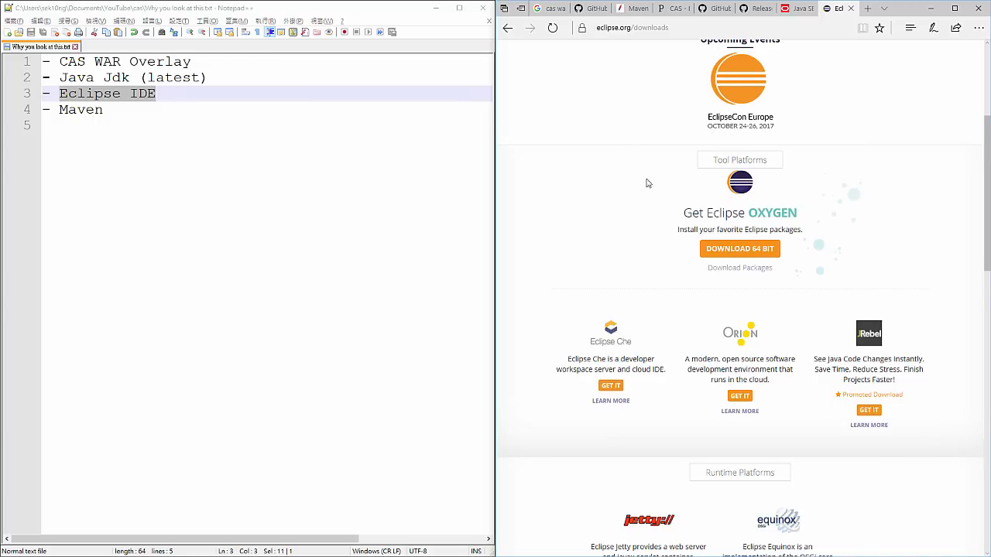
- Highlight the Maven entry in the notes and open the Apache Maven download page at its Files table
{"action": "double_click", "coordinate": [82, 109]}
{"action": "key", "text": "shift"}
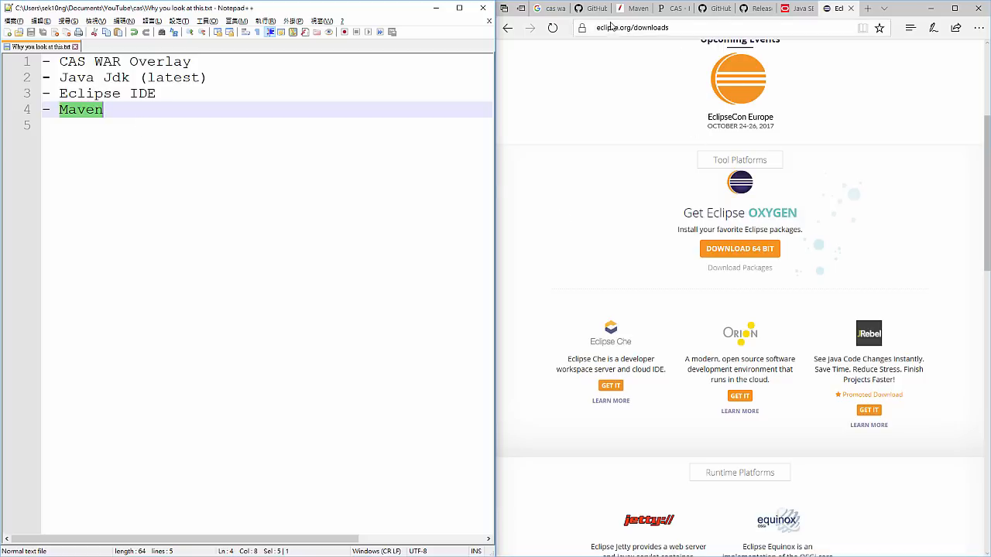
{"action": "left_click", "coordinate": [633, 8]}
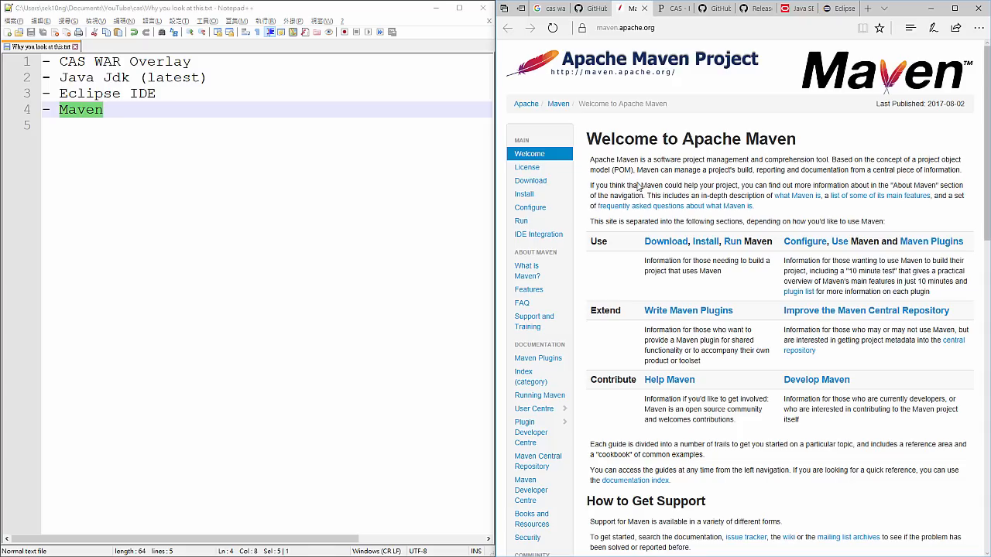
{"action": "left_click", "coordinate": [533, 184]}
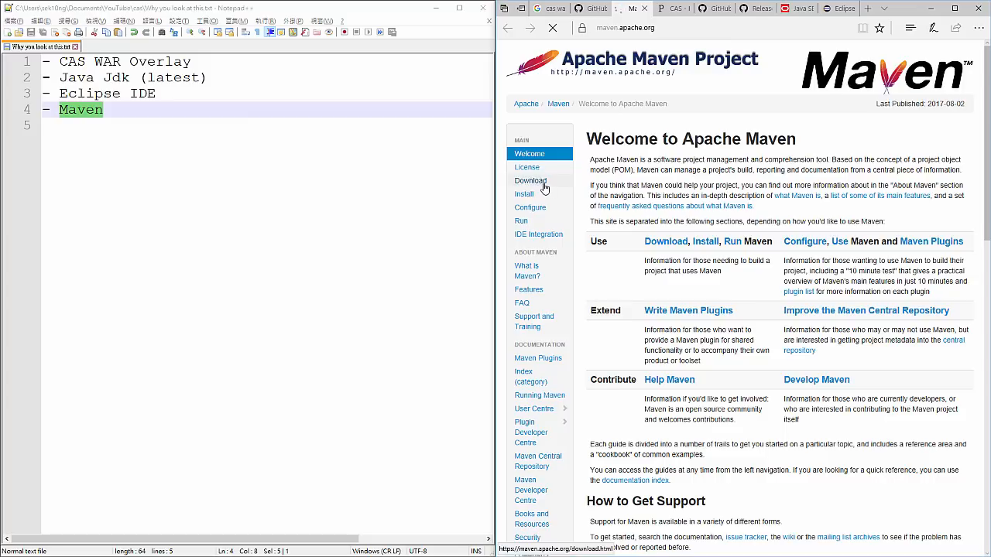
{"action": "scroll", "coordinate": [660, 216], "scroll_direction": "down", "scroll_amount": 5}
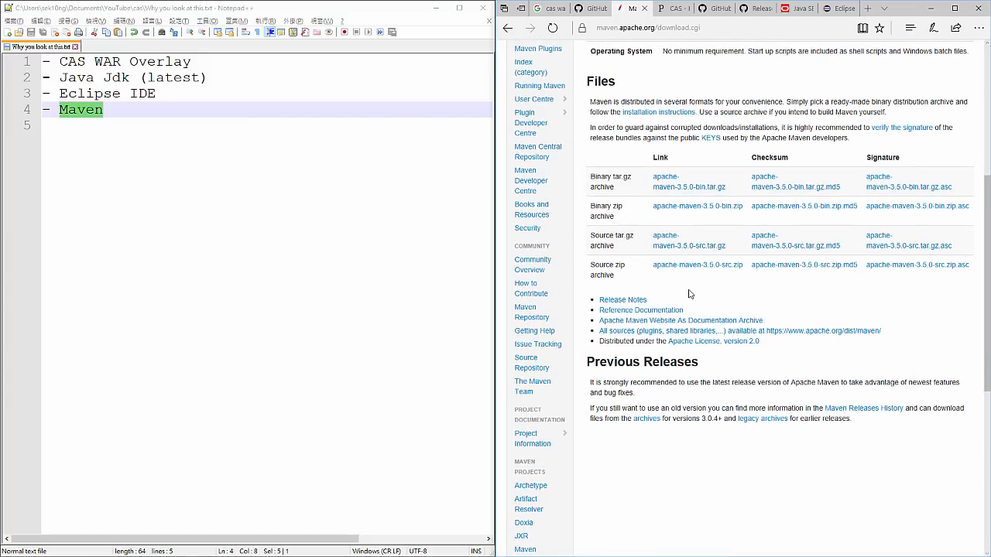
{"action": "scroll", "coordinate": [725, 317], "scroll_direction": "up", "scroll_amount": 1}
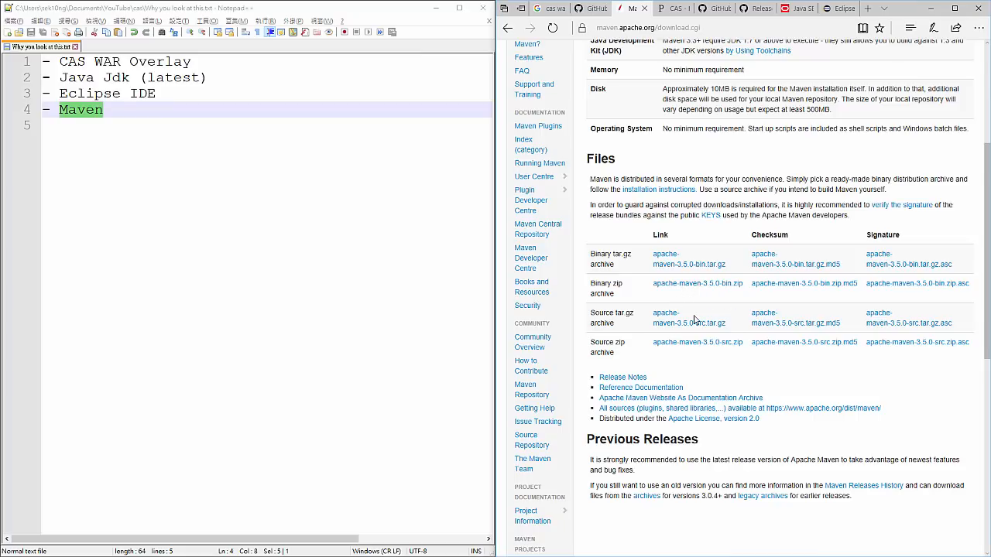
- Delete the empty last line of the notes
{"action": "left_click", "coordinate": [354, 325]}
{"action": "key", "text": "BackSpace"}
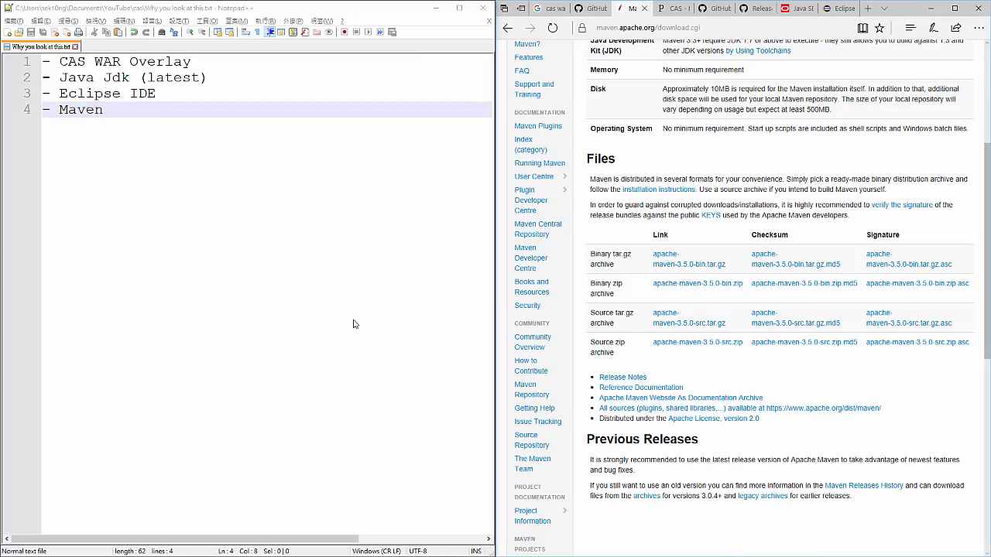
- Download the 64-bit Eclipse Oxygen installer from the Eclipse downloads page
{"action": "left_click", "coordinate": [836, 7]}
{"action": "scroll", "coordinate": [791, 172], "scroll_direction": "up", "scroll_amount": 1}
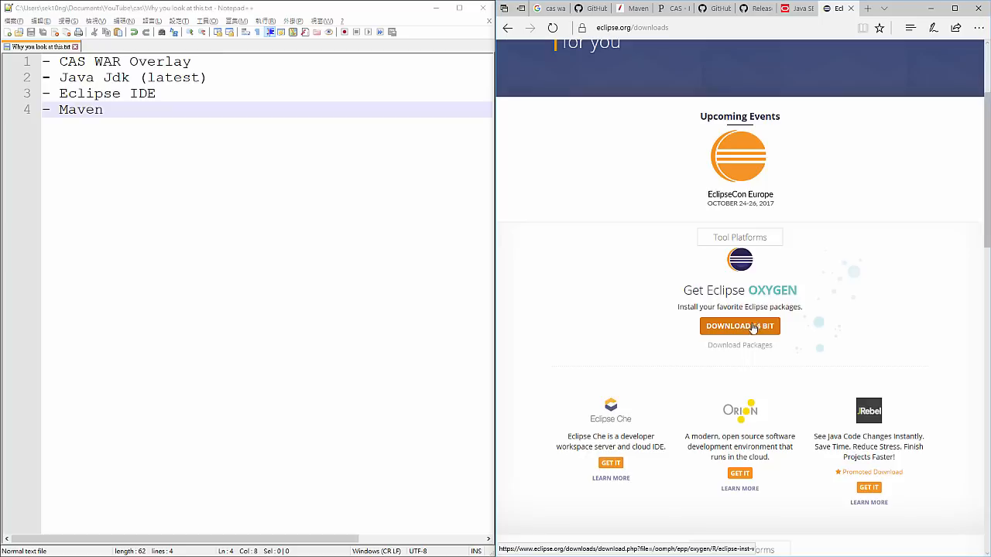
{"action": "left_click", "coordinate": [749, 326]}
{"action": "left_click", "coordinate": [757, 239]}
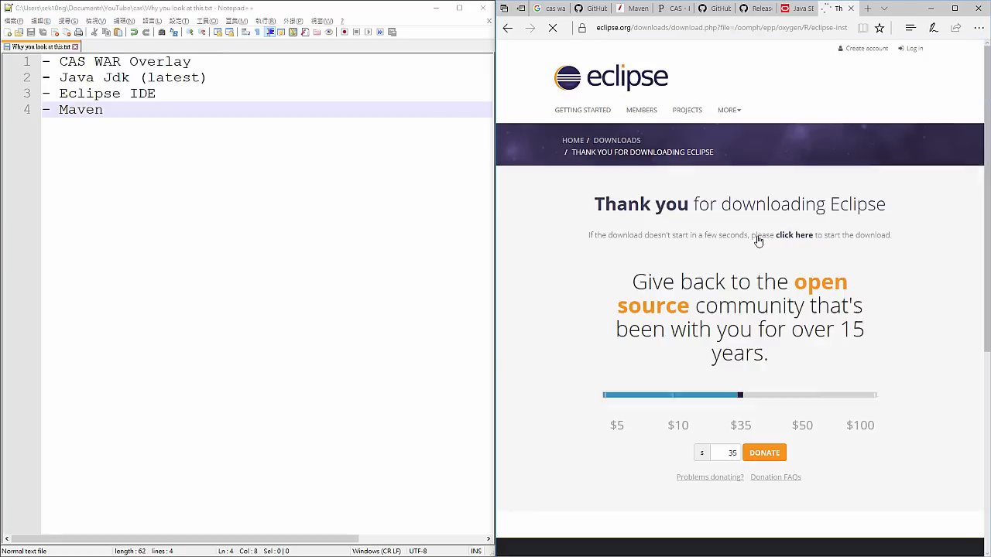
{"action": "scroll", "coordinate": [766, 387], "scroll_direction": "down", "scroll_amount": 1}
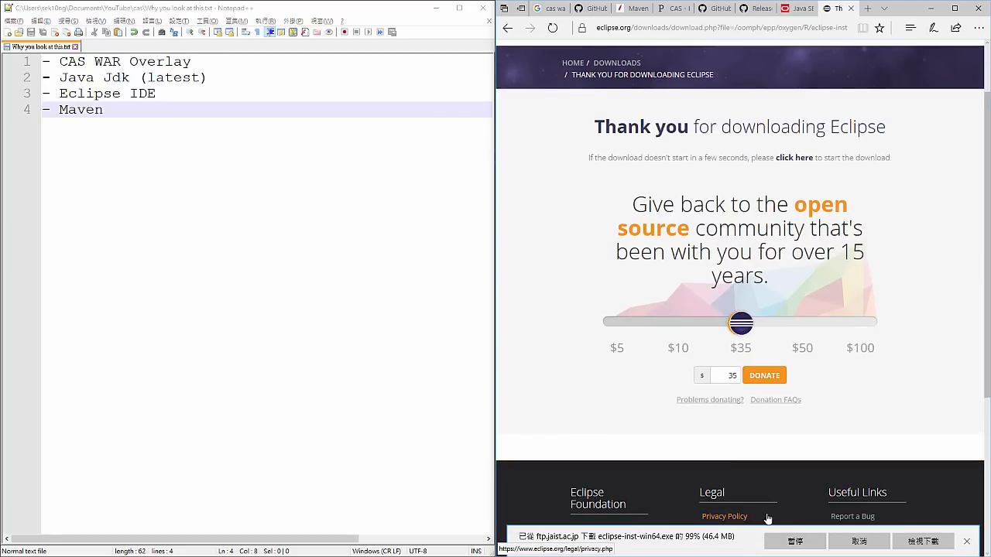
- Add "(Downloading this)" after the Eclipse IDE entry in the notes
{"action": "left_click", "coordinate": [218, 99]}
{"action": "type", "text": "(Downa"}
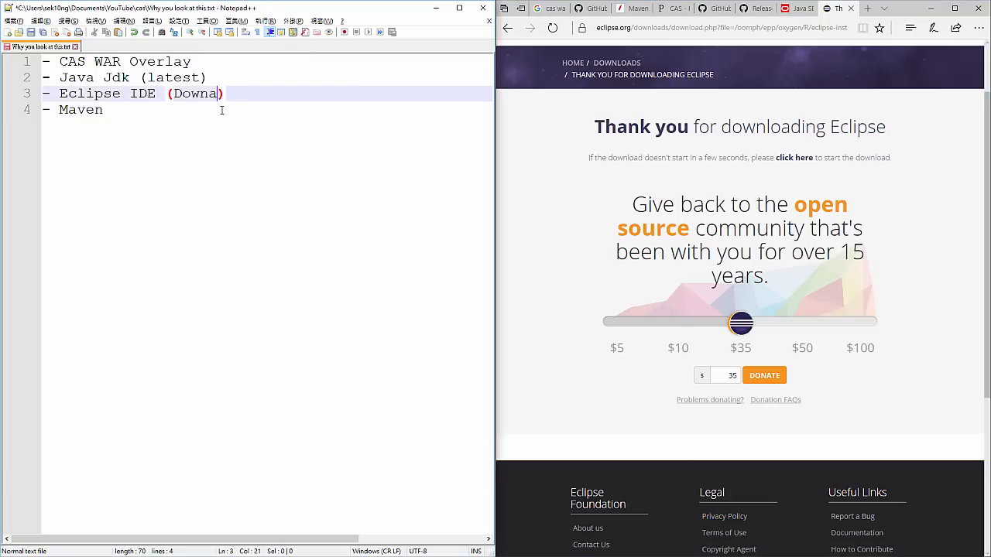
{"action": "key", "text": "BackSpace"}
{"action": "type", "text": "l"}
{"action": "key", "text": "BackSpace"}
{"action": "type", "text": "loading this"}
{"action": "key", "text": "ctrl+Left"}
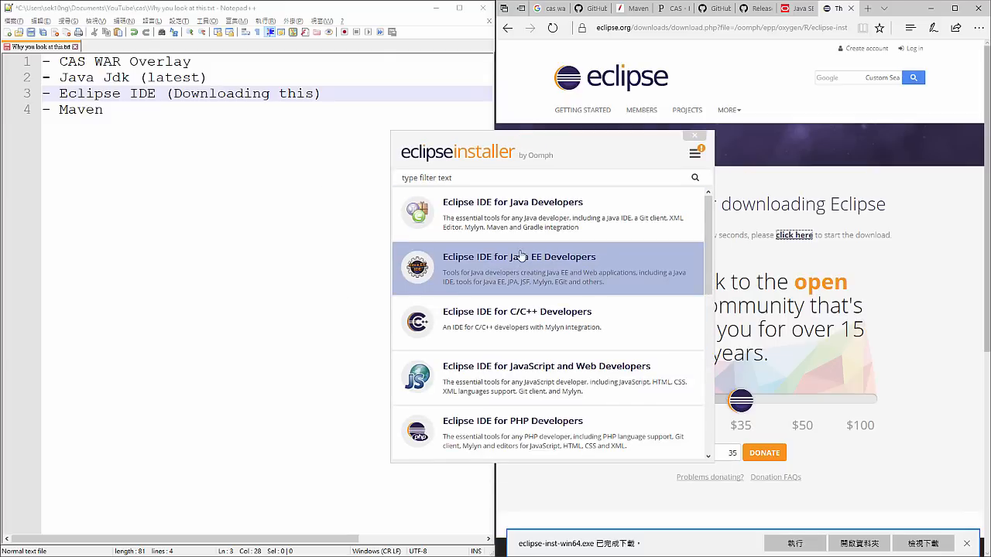
- Install Eclipse IDE for Java Developers with the Eclipse Installer, accepting the Eclipse Foundation Software User Agreement
{"action": "left_click", "coordinate": [515, 213]}
{"action": "left_click", "coordinate": [574, 340]}
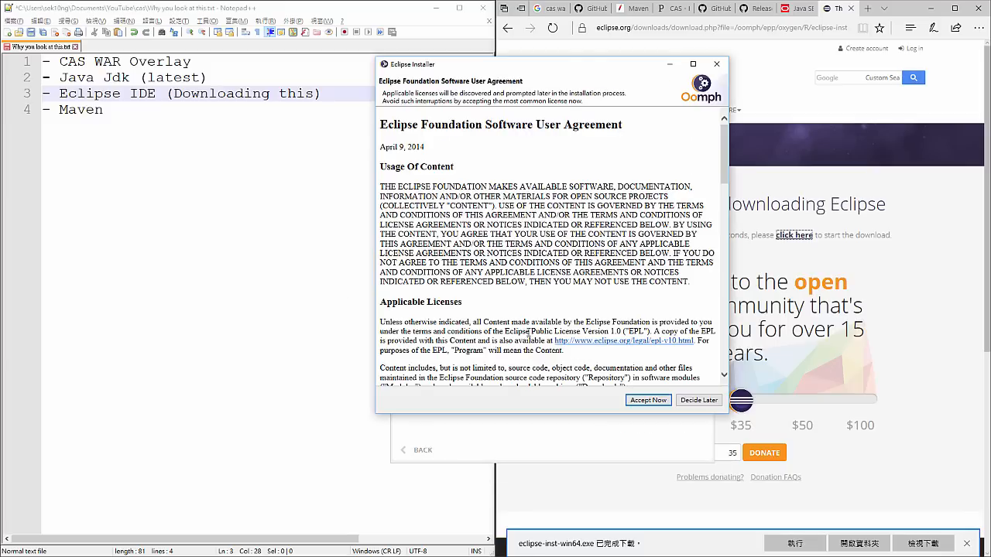
{"action": "left_click", "coordinate": [648, 400]}
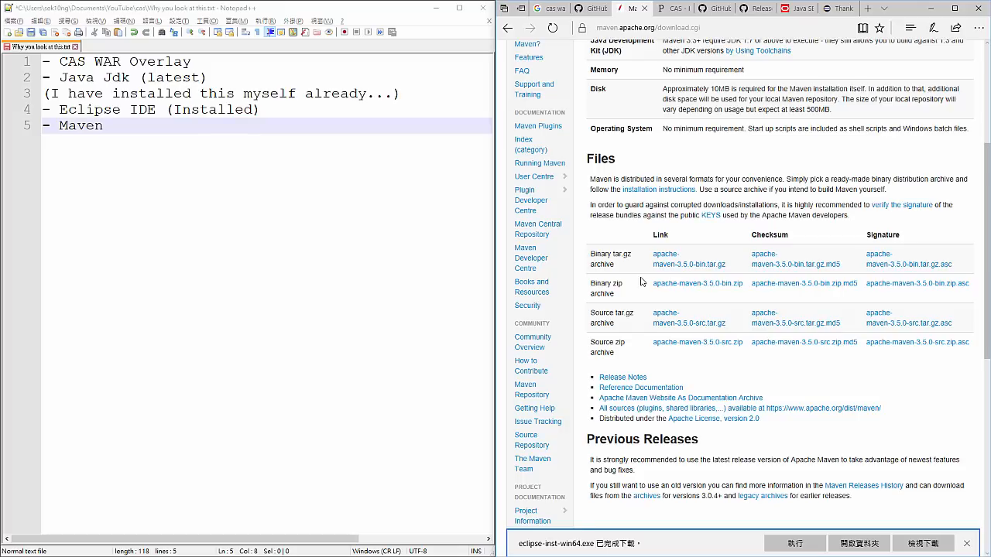
- Download the Maven binary zip archive apache-maven-3.5.0-bin.zip
{"action": "left_click", "coordinate": [663, 283]}
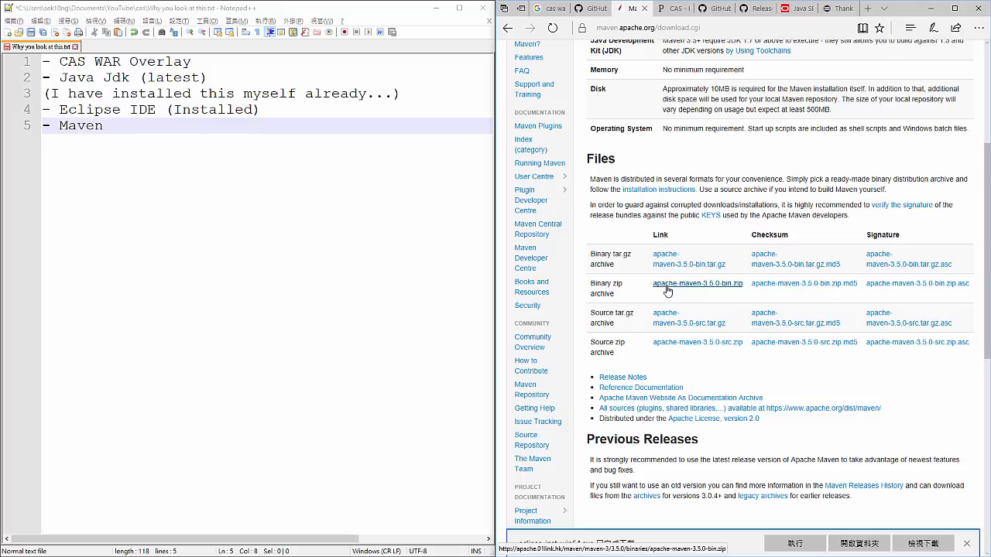
{"action": "left_click", "coordinate": [833, 541]}
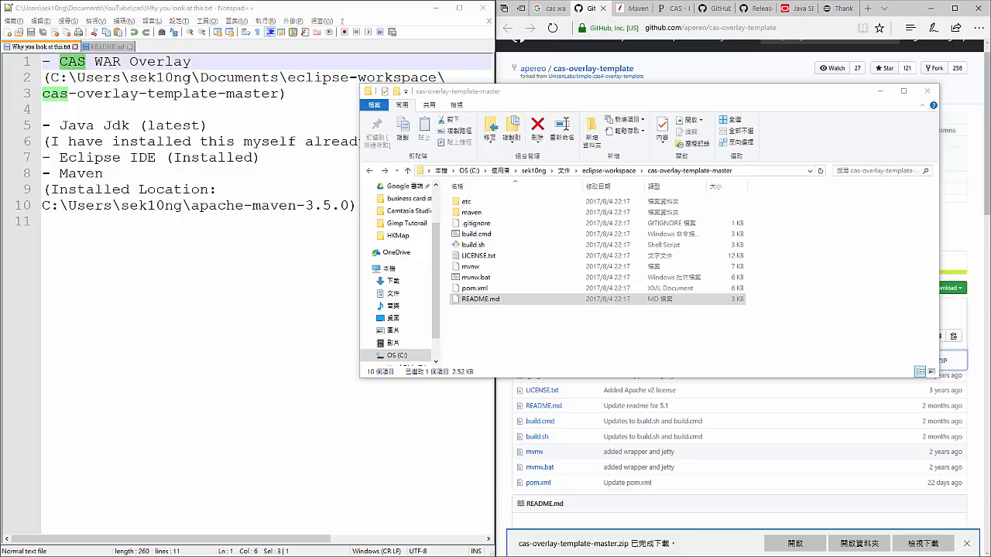
- Review the CAS WAR Overlay, Java Jdk and Maven entries in the notes and show the cas-overlay-template-master folder's full path
{"action": "left_click", "coordinate": [194, 61]}
{"action": "left_click", "coordinate": [60, 126]}
{"action": "left_click_drag", "start_coordinate": [101, 131], "coordinate": [209, 130]}
{"action": "left_click", "coordinate": [153, 167]}
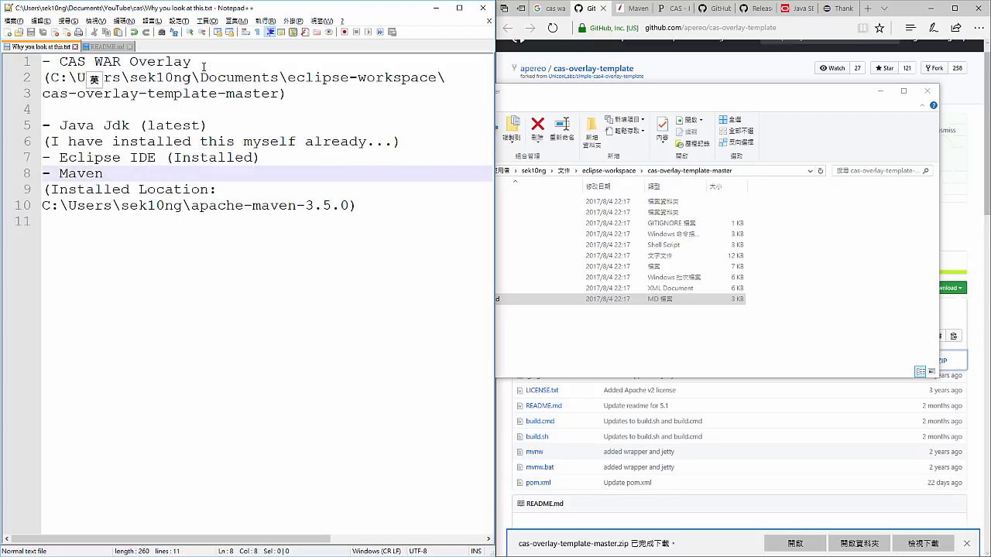
{"action": "left_click_drag", "start_coordinate": [192, 62], "coordinate": [55, 57]}
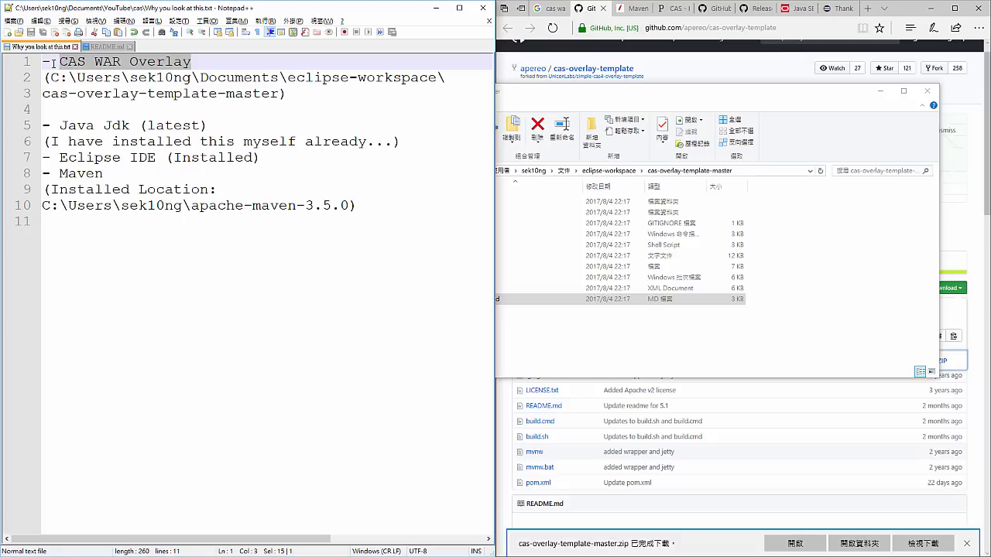
{"action": "left_click_drag", "start_coordinate": [60, 66], "coordinate": [178, 63]}
{"action": "left_click", "coordinate": [501, 96]}
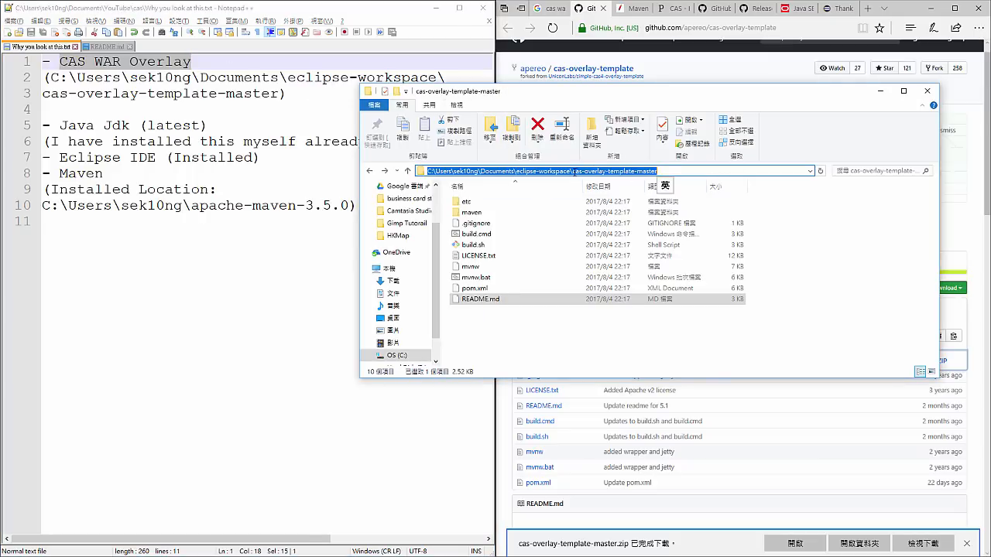
- Go up from cas-overlay-template-master to its parent eclipse-workspace folder in File Explorer
{"action": "left_click_drag", "start_coordinate": [577, 171], "coordinate": [664, 184]}
{"action": "key", "text": "BackSpace"}
{"action": "key", "text": "Return"}
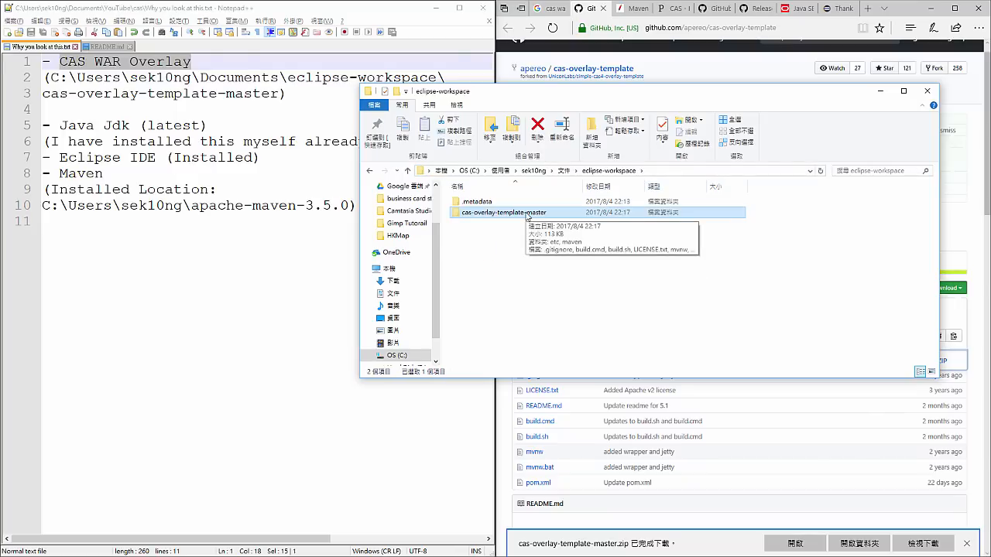
{"action": "left_click", "coordinate": [500, 232]}
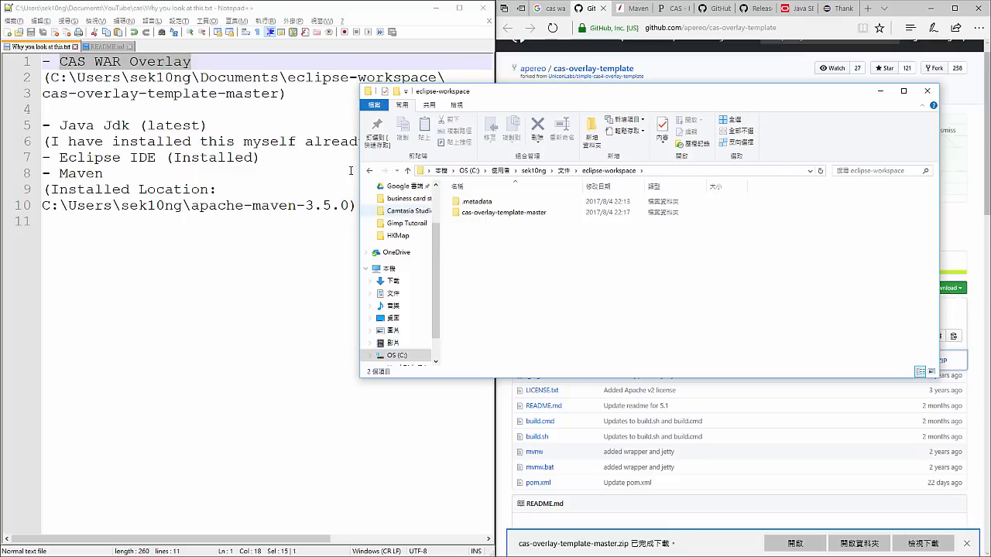
- Change the "CAS WAR Overlay" entry in the notes to "CAS project" and save the file
{"action": "left_click", "coordinate": [94, 62]}
{"action": "mouse_move", "coordinate": [94, 62]}
{"action": "left_mouse_down"}
{"action": "mouse_move", "coordinate": [242, 78]}
{"action": "mouse_move", "coordinate": [225, 62]}
{"action": "mouse_move", "coordinate": [94, 62]}
{"action": "left_mouse_up"}
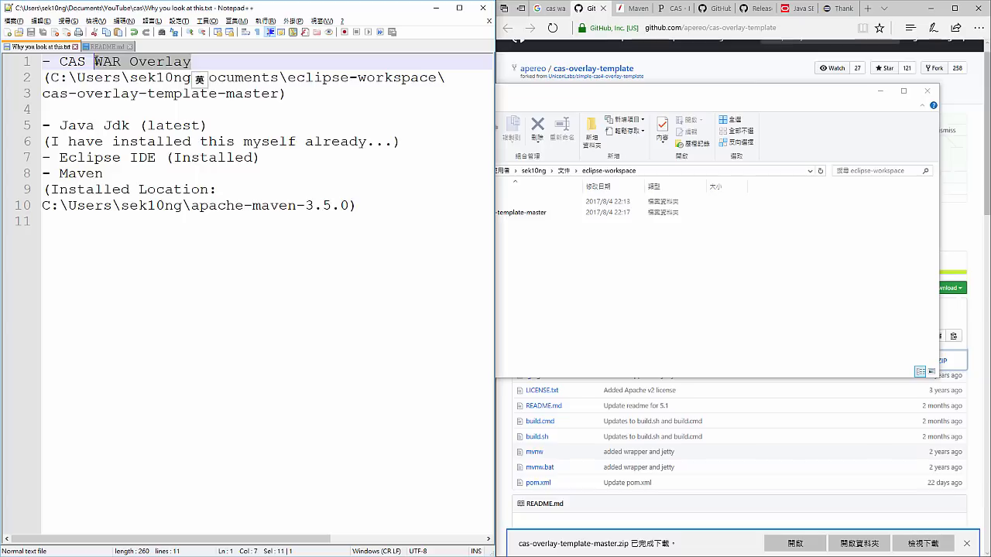
{"action": "type", "text": "project"}
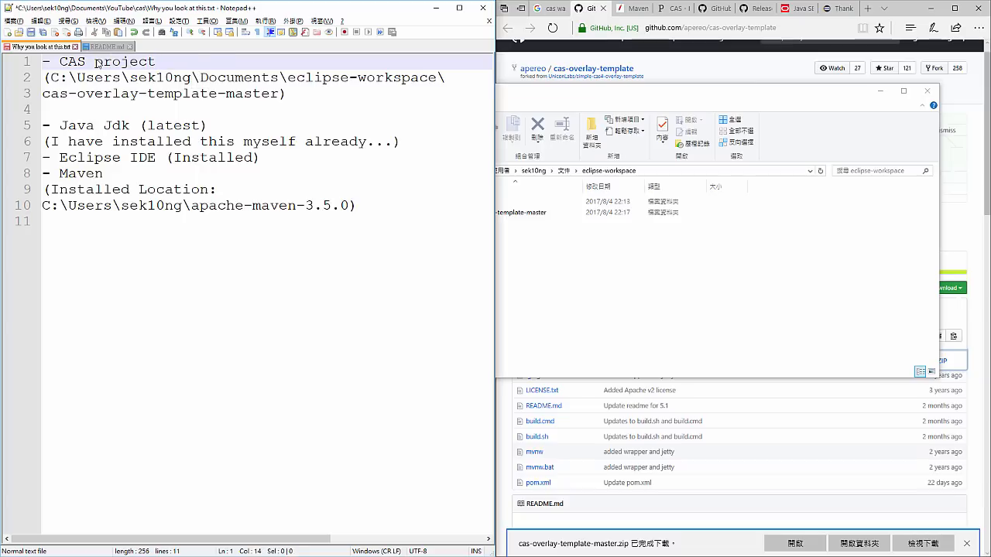
{"action": "key", "text": "ctrl+s"}
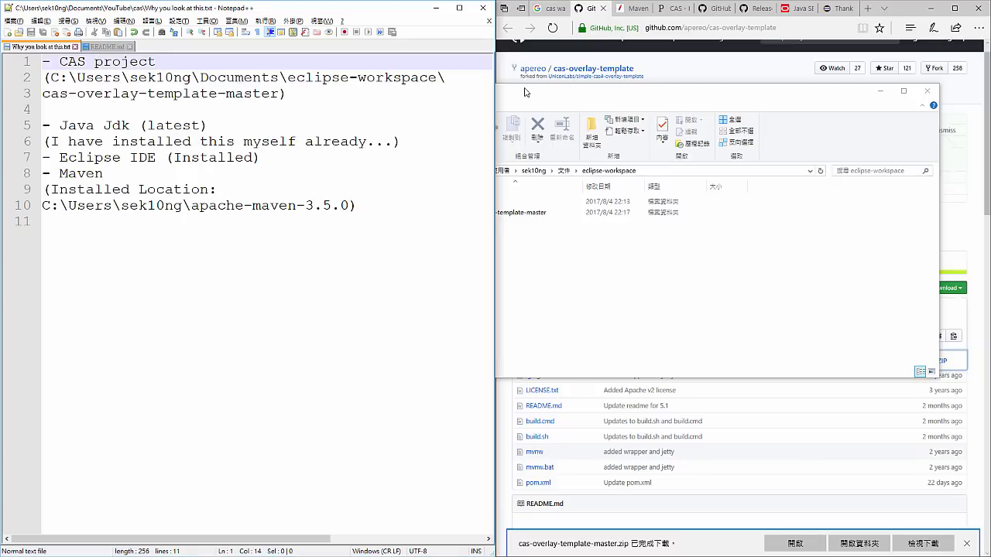
- Open the cas-overlay-template-master folder and examine its path and the README.md, build.cmd and build.sh files
{"action": "left_click_drag", "start_coordinate": [524, 92], "coordinate": [470, 139]}
{"action": "left_click", "coordinate": [478, 263]}
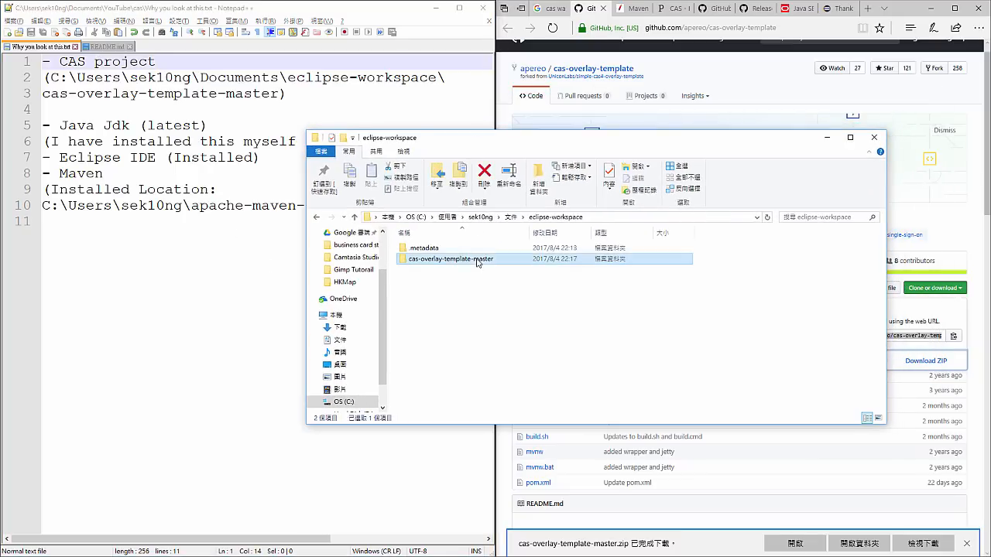
{"action": "double_click", "coordinate": [478, 262]}
{"action": "left_click", "coordinate": [708, 222]}
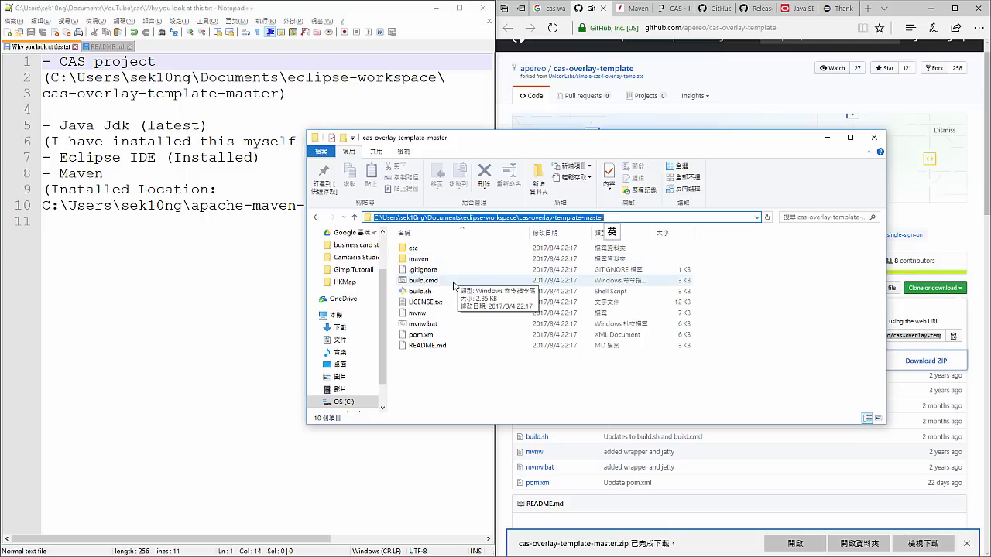
{"action": "left_click", "coordinate": [438, 348]}
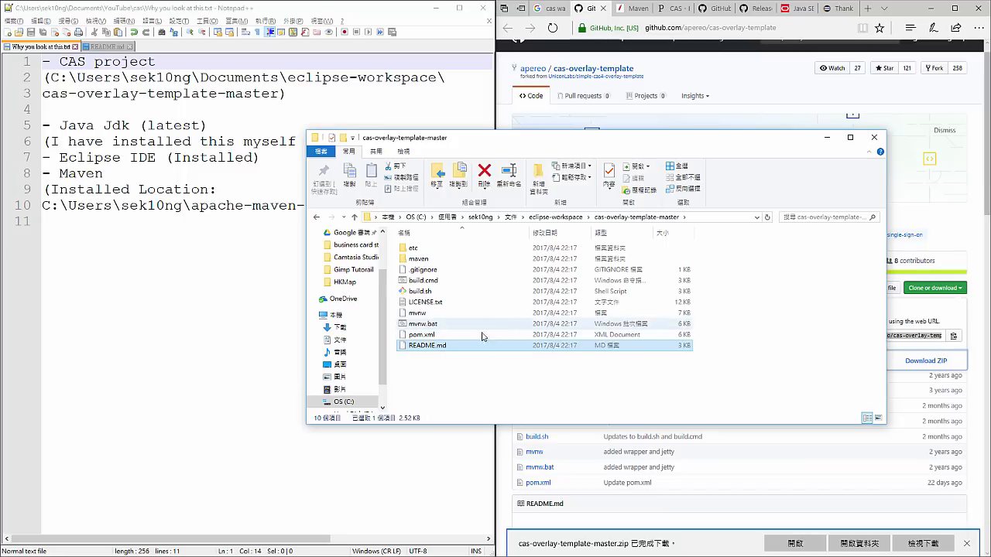
{"action": "left_click", "coordinate": [430, 281]}
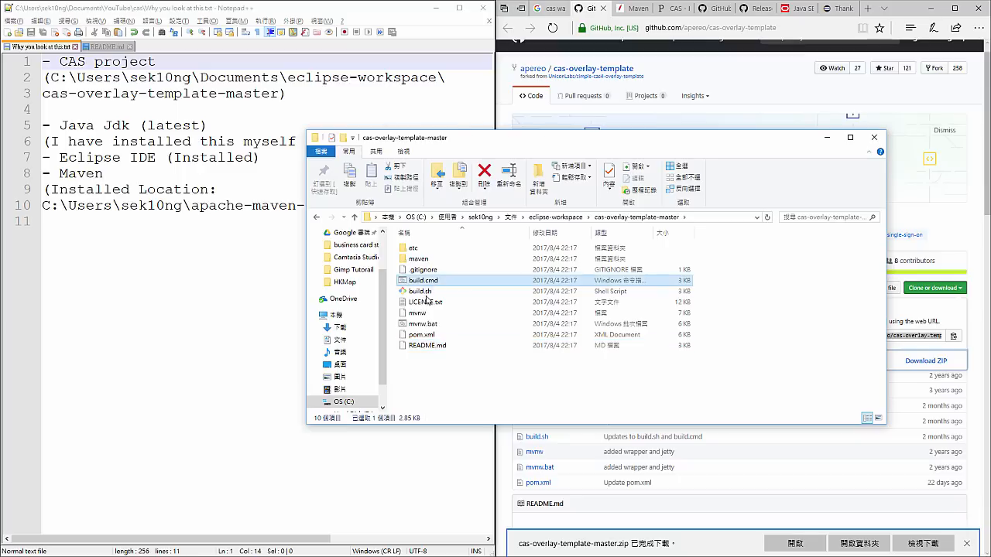
{"action": "left_click", "coordinate": [432, 294]}
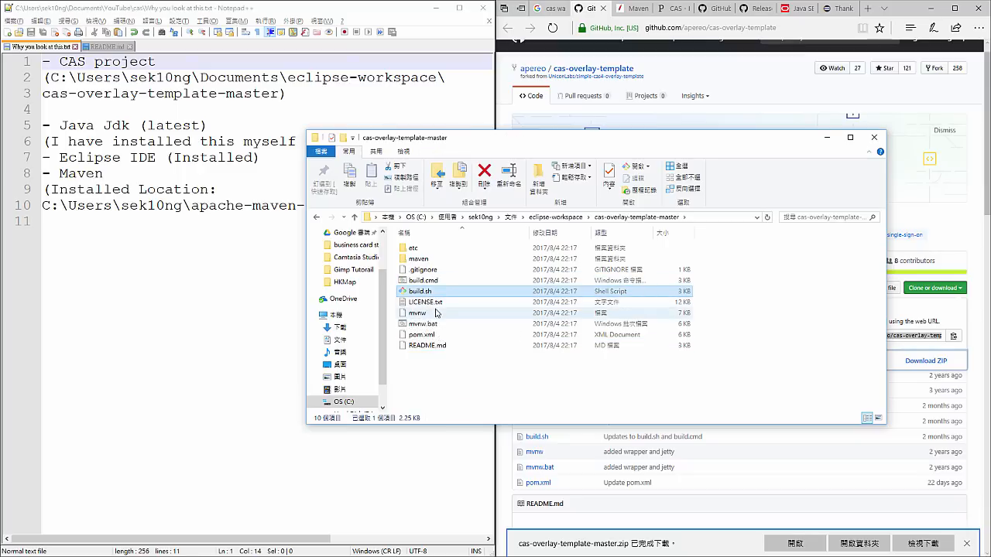
{"action": "left_click", "coordinate": [422, 280]}
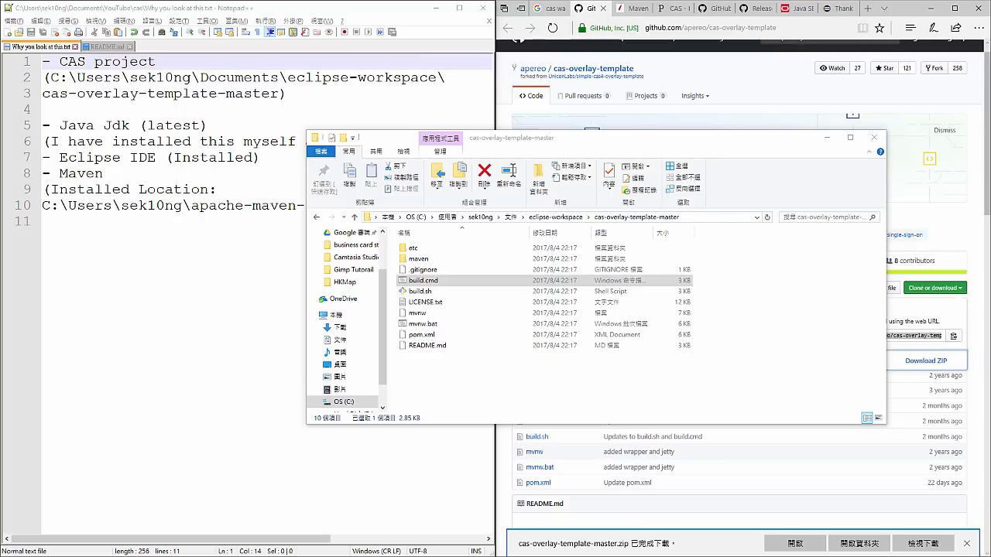
- Change the Command Prompt's directory to the cas-overlay-template-master folder with cd and the path copied from File Explorer
{"action": "left_click_drag", "start_coordinate": [507, 9], "coordinate": [390, 164]}
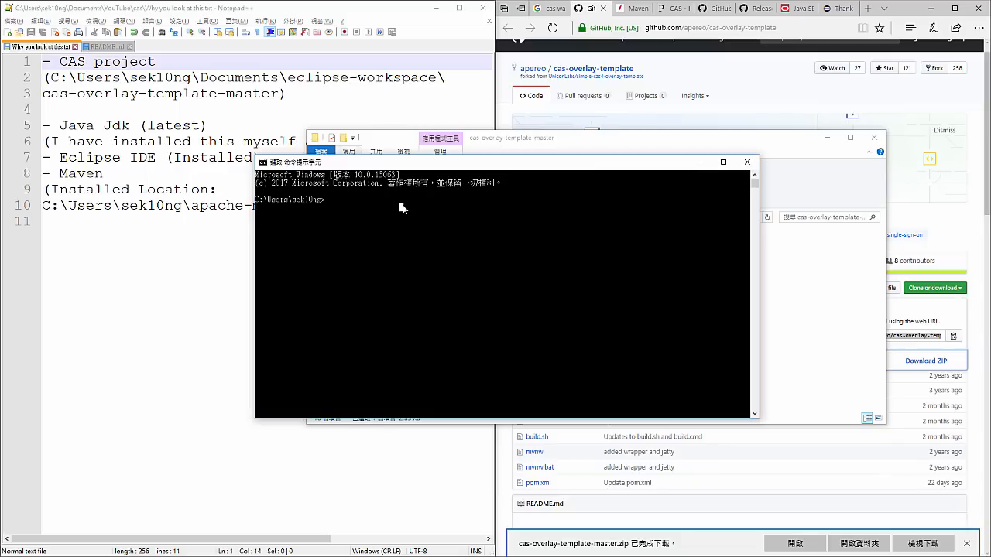
{"action": "left_click_drag", "start_coordinate": [409, 162], "coordinate": [376, 245]}
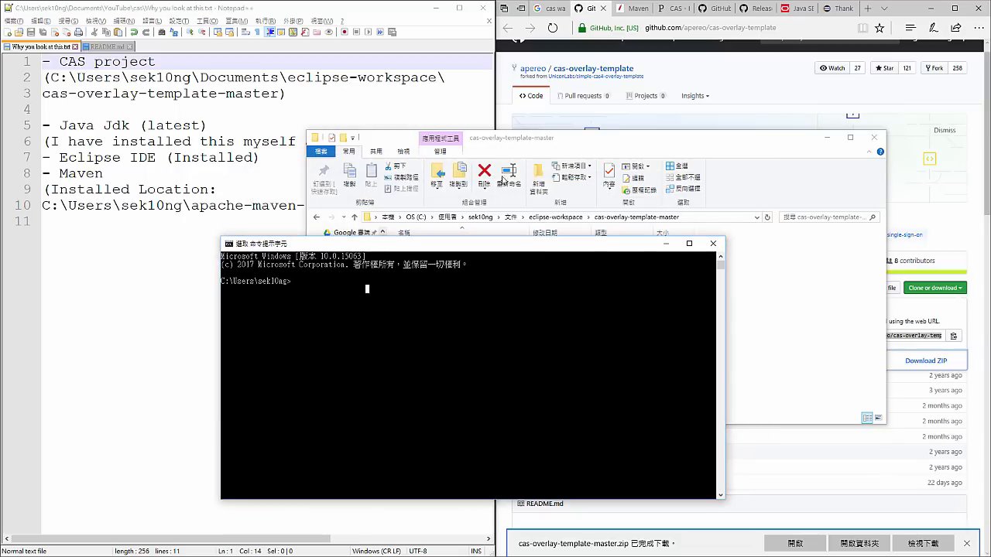
{"action": "left_click_drag", "start_coordinate": [542, 137], "coordinate": [588, 96]}
{"action": "left_click", "coordinate": [337, 280]}
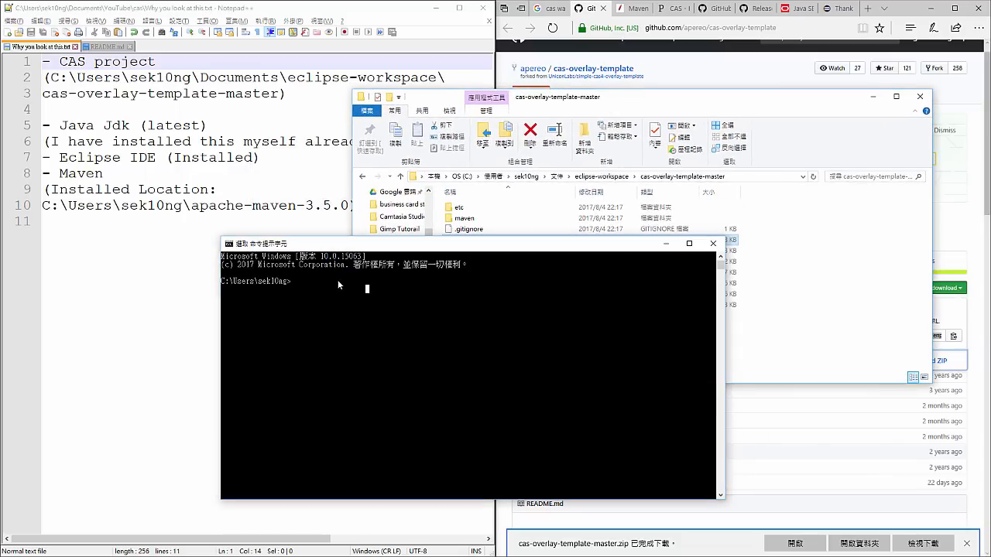
{"action": "left_click", "coordinate": [761, 182]}
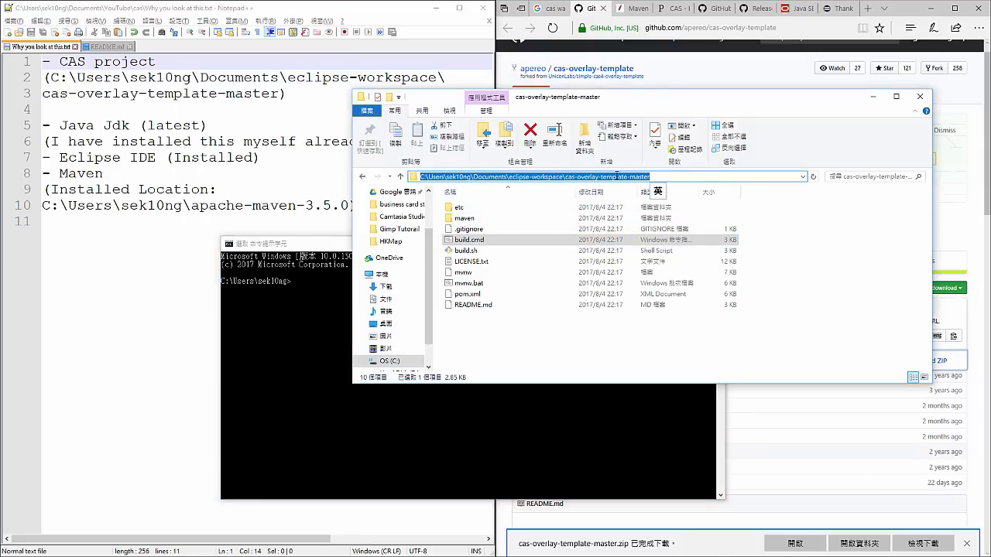
{"action": "left_click", "coordinate": [339, 293]}
{"action": "type", "text": "cd"}
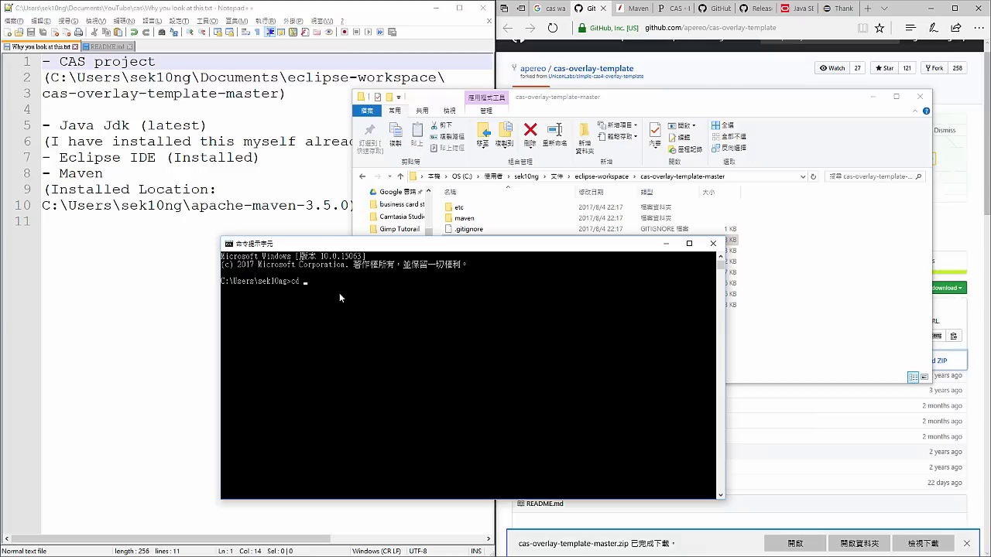
{"action": "type", "text": "C:\\Users\\sek10ng\\Documents\\eclipse-workspace\\cas-overlay-template-master"}
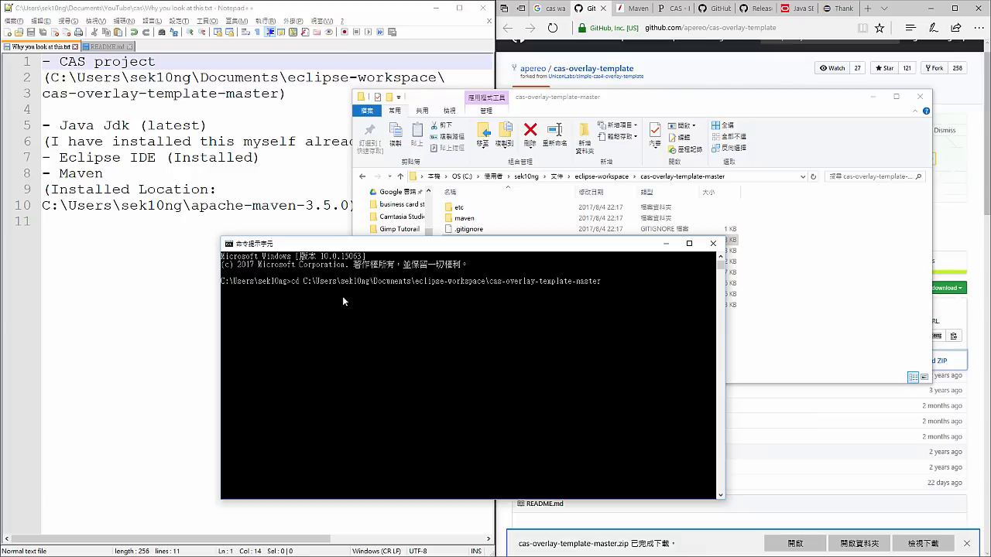
{"action": "key", "text": "Return"}
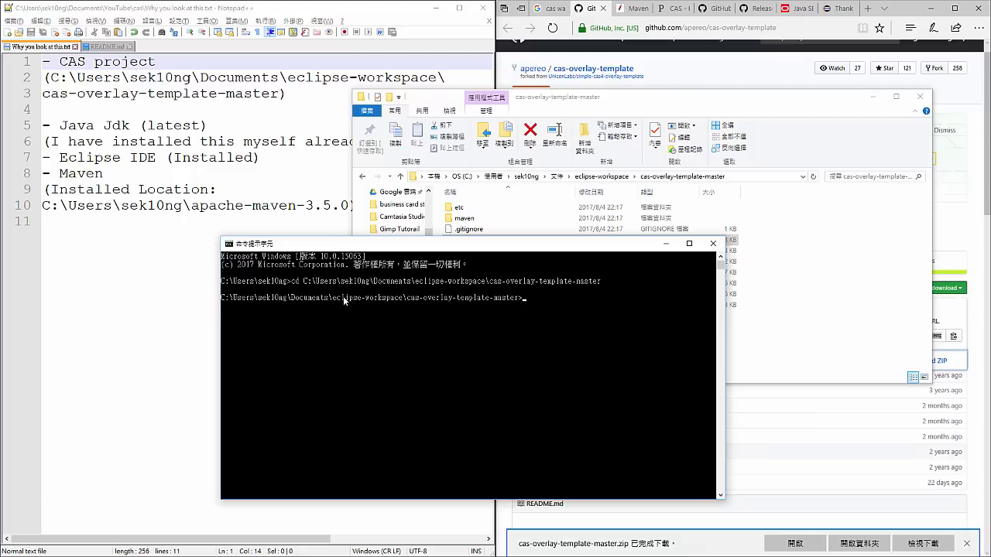
- Try to build the CAS overlay by running "build package" in the Command Prompt
{"action": "left_click_drag", "start_coordinate": [382, 250], "coordinate": [286, 232]}
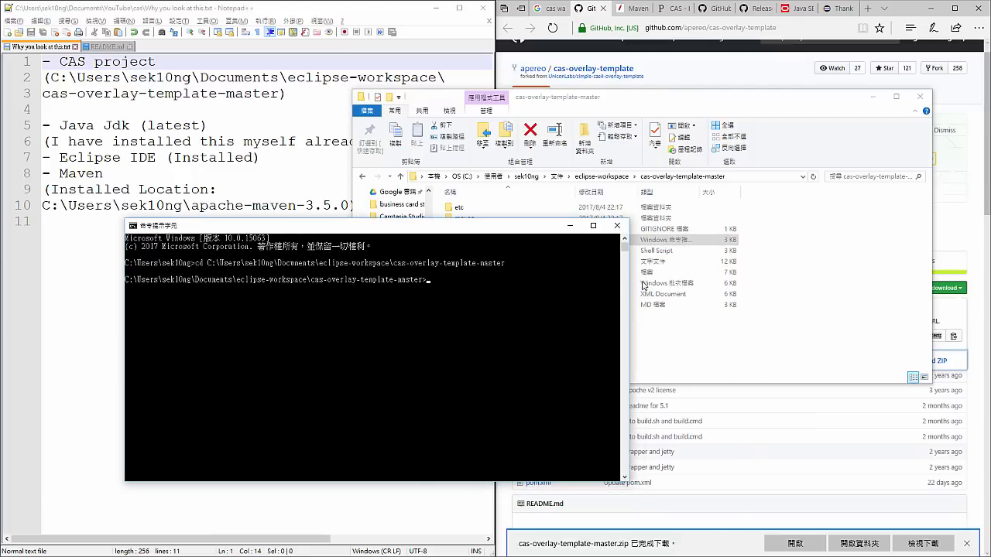
{"action": "left_click", "coordinate": [768, 308]}
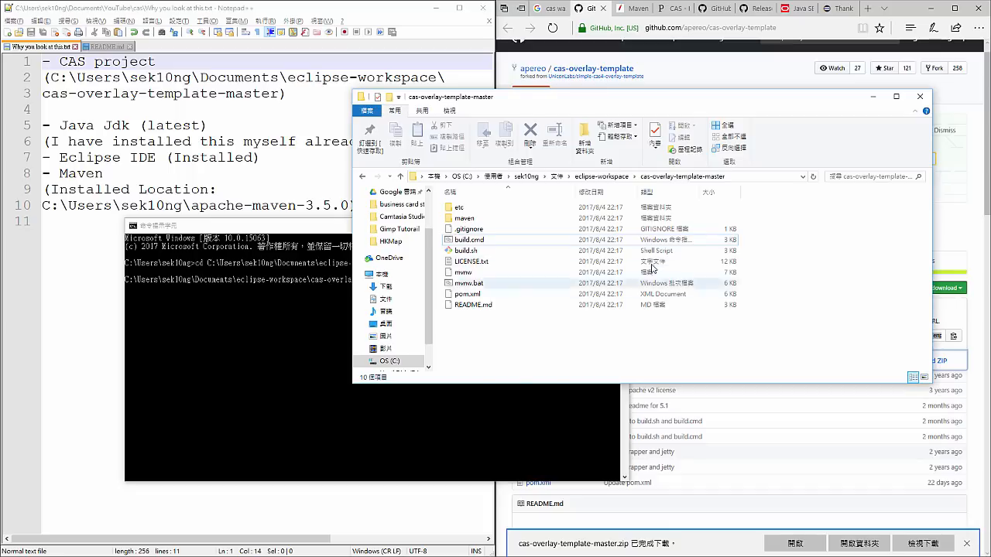
{"action": "left_click", "coordinate": [326, 294]}
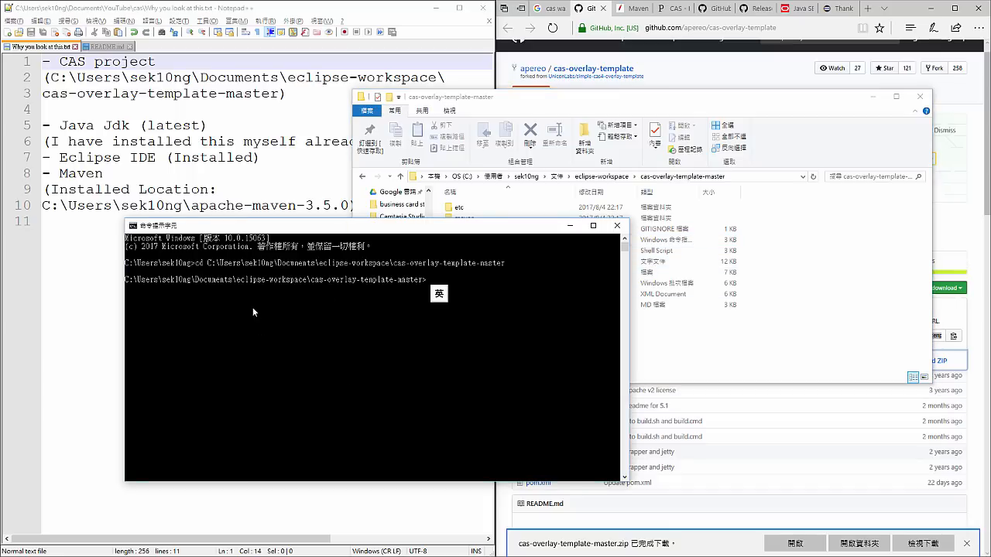
{"action": "type", "text": "build pak"}
{"action": "key", "text": "BackSpace"}
{"action": "type", "text": "ckage"}
{"action": "key", "text": "Return"}
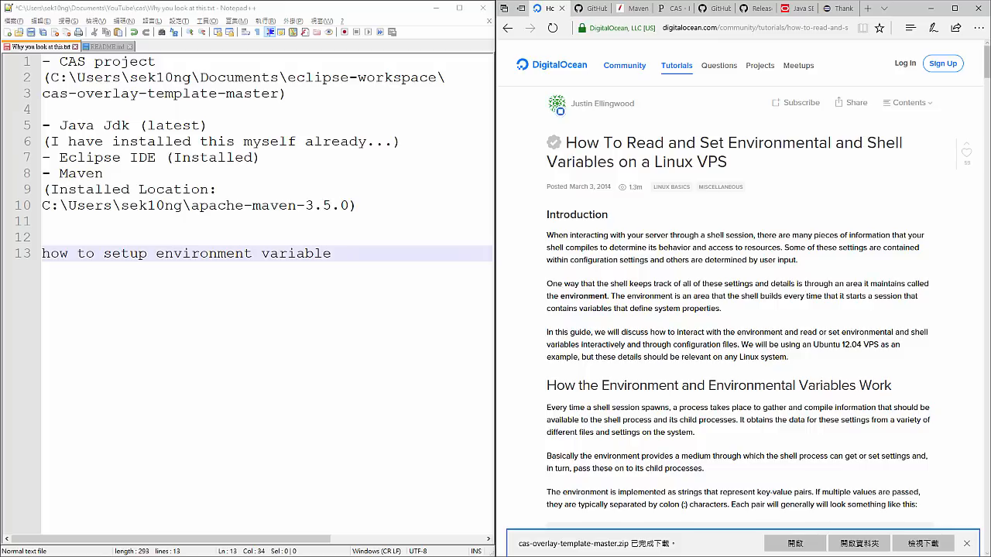
- Return from the DigitalOcean article to the Google results and search for "how to setup environment variable java_home"
{"action": "scroll", "coordinate": [588, 215], "scroll_direction": "down", "scroll_amount": 5}
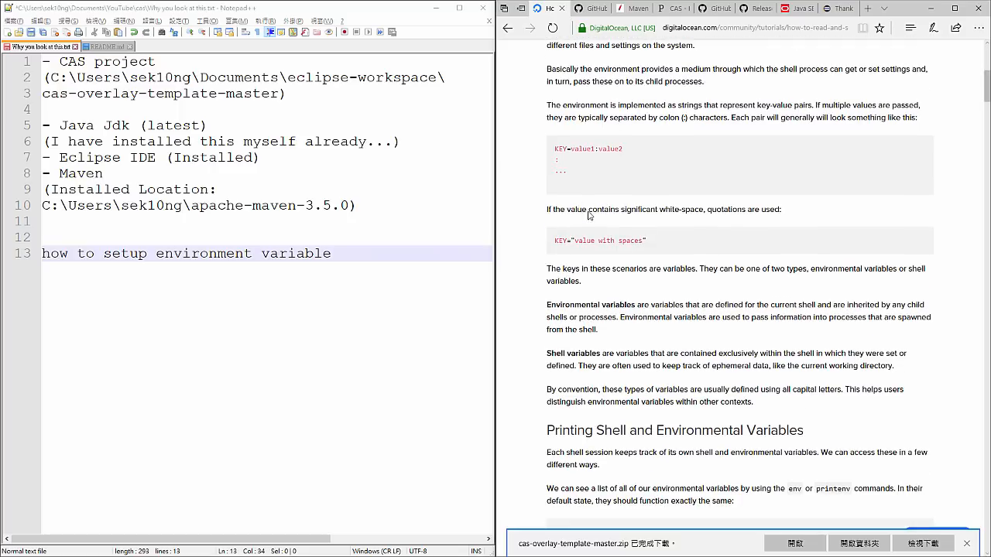
{"action": "left_click", "coordinate": [509, 29]}
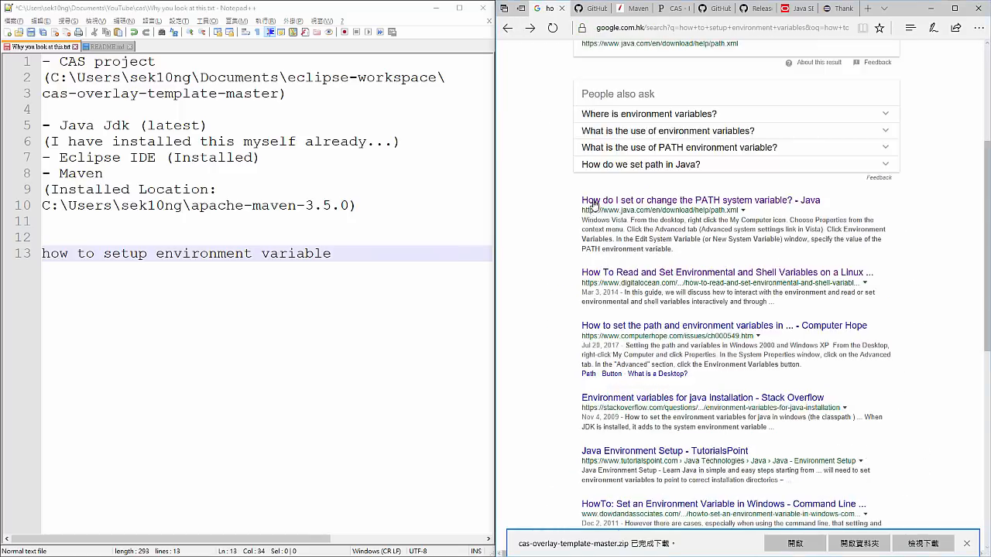
{"action": "scroll", "coordinate": [594, 204], "scroll_direction": "down", "scroll_amount": 2}
{"action": "scroll", "coordinate": [608, 132], "scroll_direction": "up", "scroll_amount": 5}
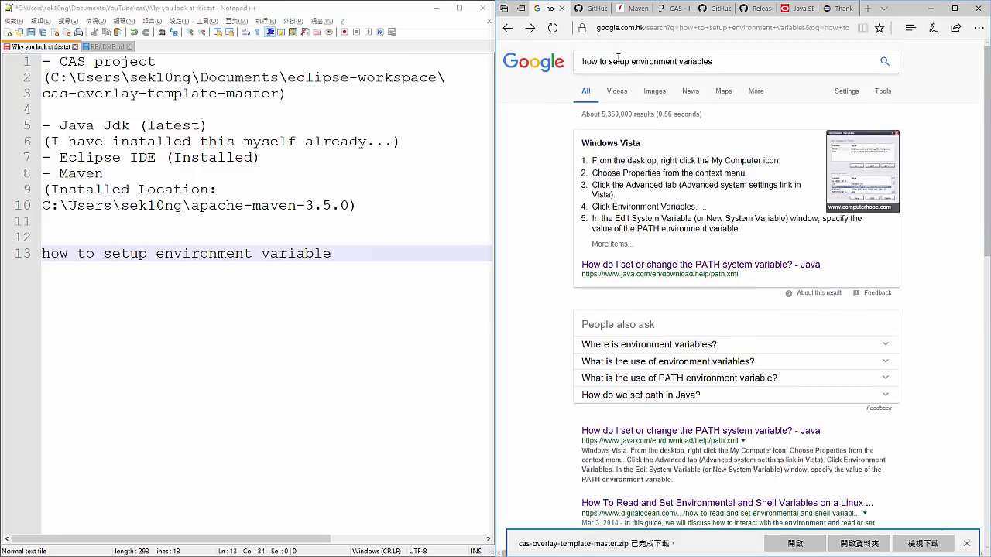
{"action": "left_click", "coordinate": [730, 61]}
{"action": "type", "text": "java"}
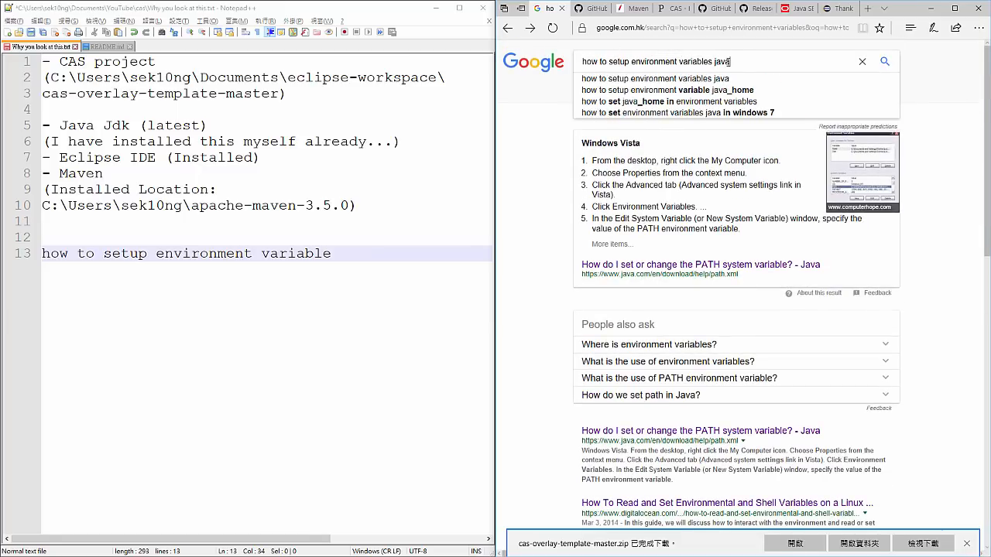
{"action": "key", "text": "Down"}
{"action": "key", "text": "Down"}
{"action": "key", "text": "Return"}
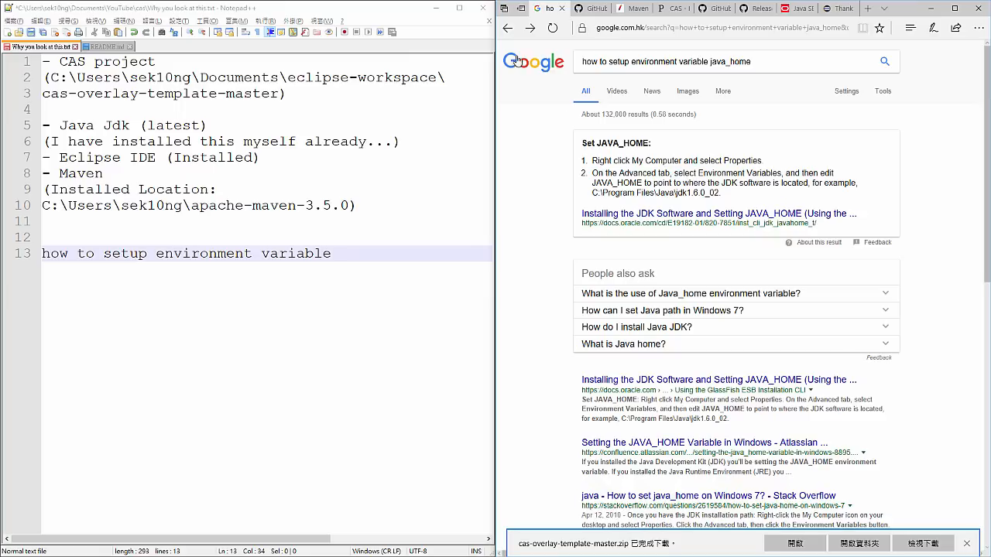
- Close the existing Command Prompt window and open a new one
{"action": "key", "text": "alt+Tab"}
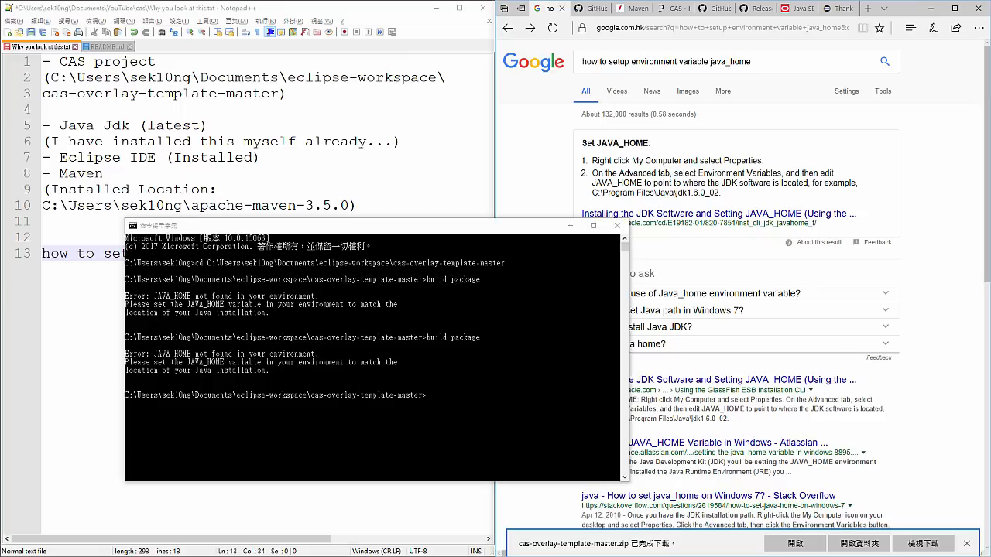
{"action": "left_click", "coordinate": [617, 225]}
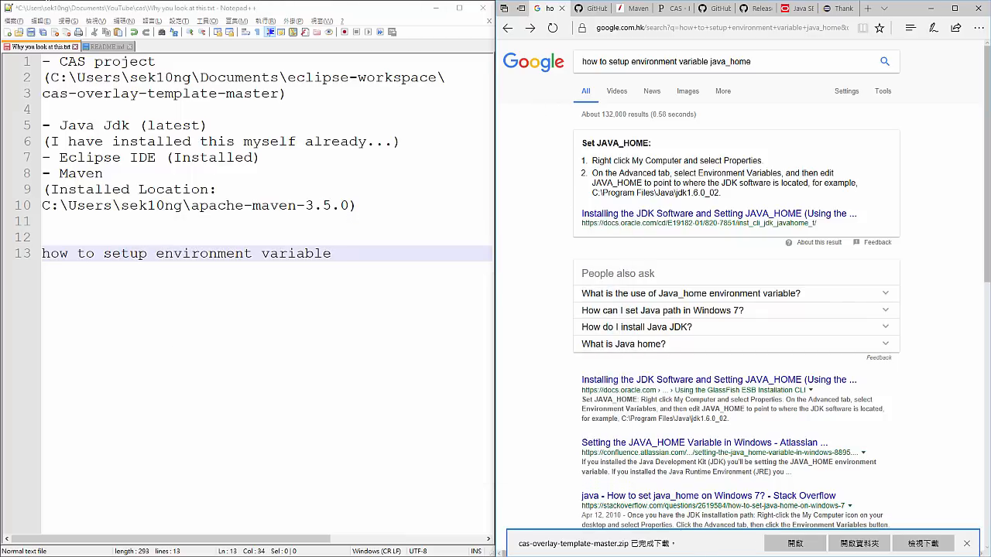
{"action": "left_click_drag", "start_coordinate": [232, 0], "coordinate": [397, 166]}
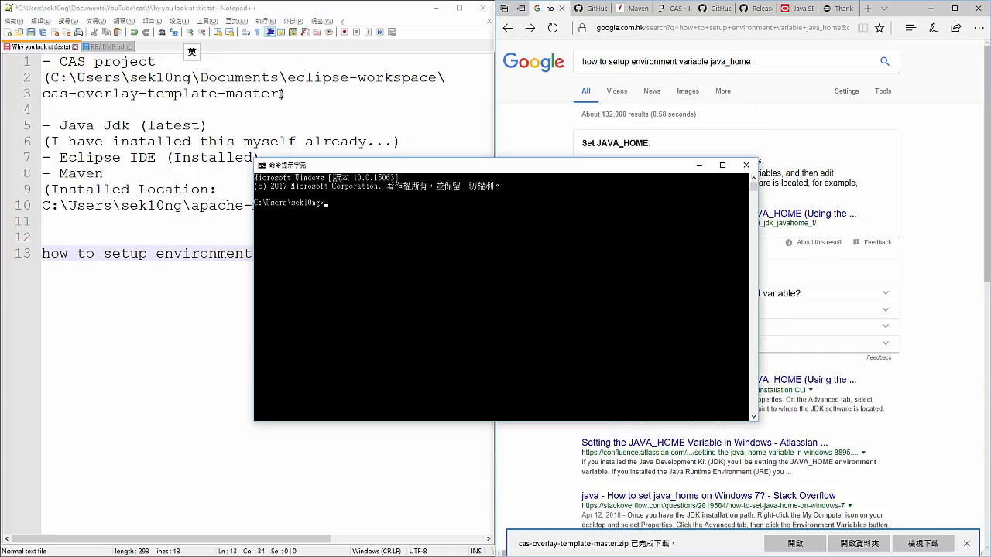
- Join the split CAS project path onto one line in the notes and select the full path without its parentheses
{"action": "left_click_drag", "start_coordinate": [280, 94], "coordinate": [68, 77]}
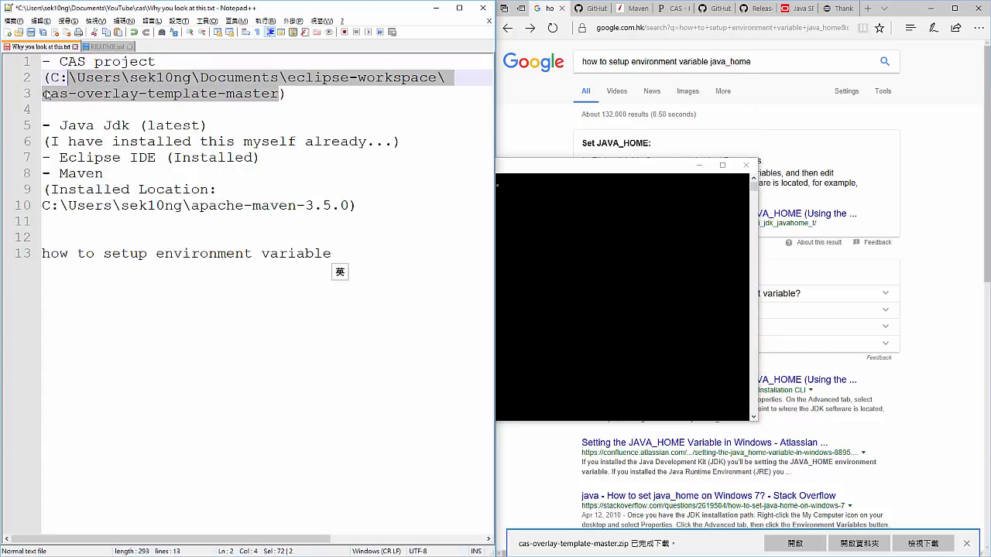
{"action": "left_click", "coordinate": [46, 94]}
{"action": "key", "text": "BackSpace"}
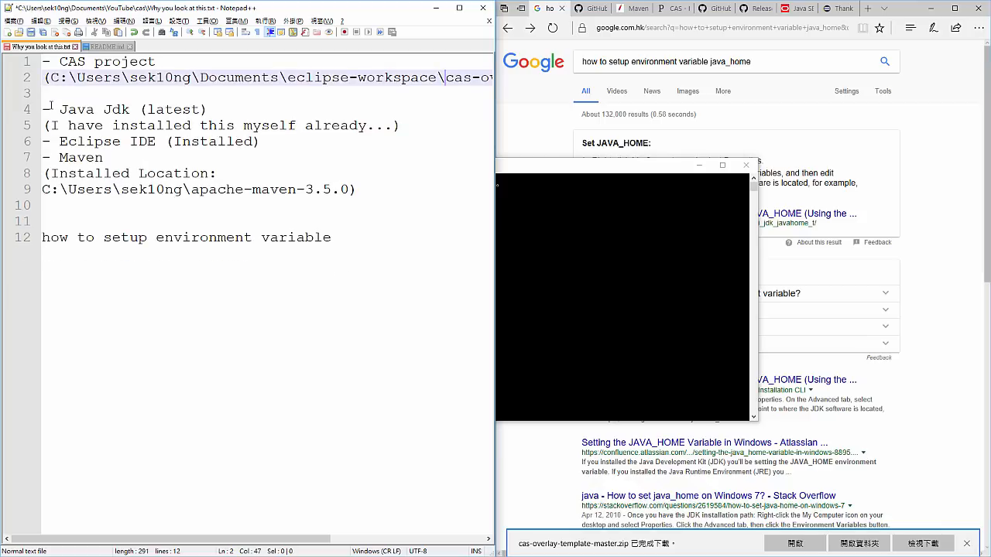
{"action": "key", "text": "Left"}
{"action": "key", "text": "Home"}
{"action": "key", "text": "Right"}
{"action": "key", "text": "shift+End"}
{"action": "key", "text": "shift+Left"}
{"action": "key", "text": "ctrl+c"}
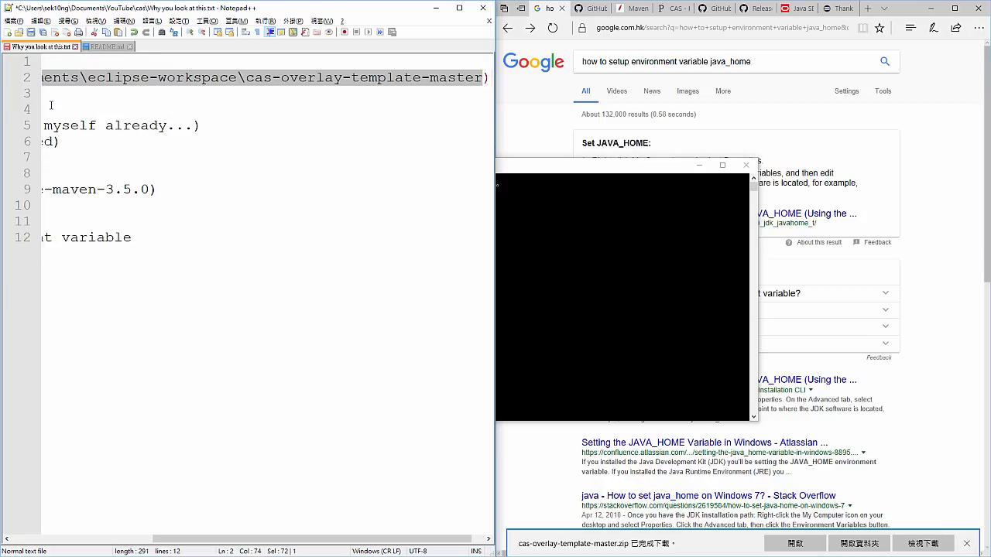
- Change to the cas-overlay-template-master folder, try "build package", and copy the M2_HOME variable name from the output
{"action": "key", "text": "ctrl+v"}
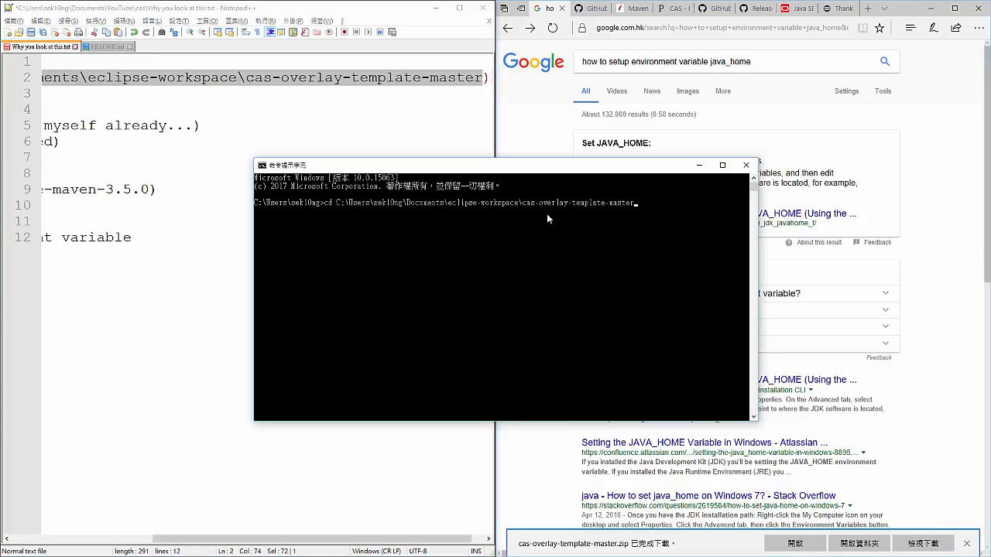
{"action": "key", "text": "Return"}
{"action": "type", "text": "build"}
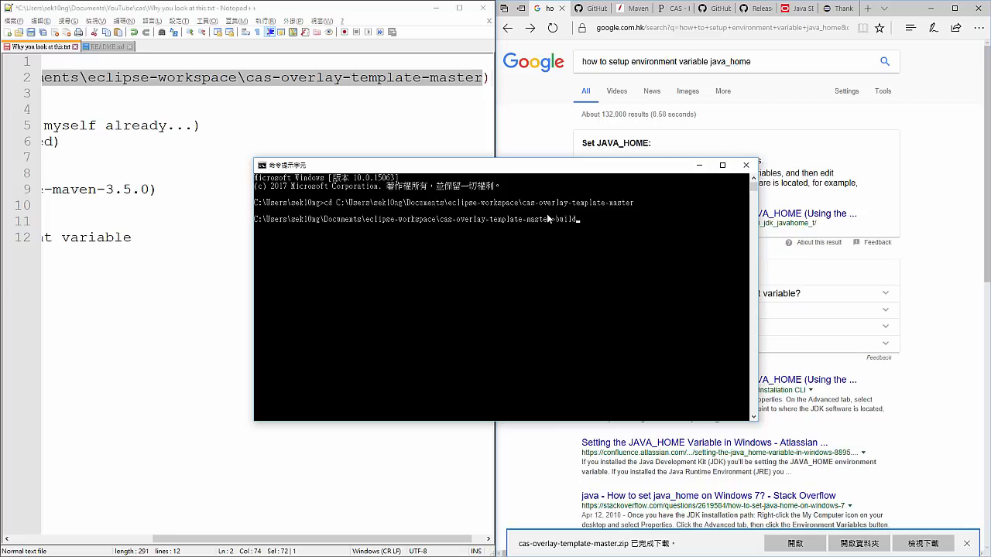
{"action": "type", "text": " package"}
{"action": "key", "text": "Return"}
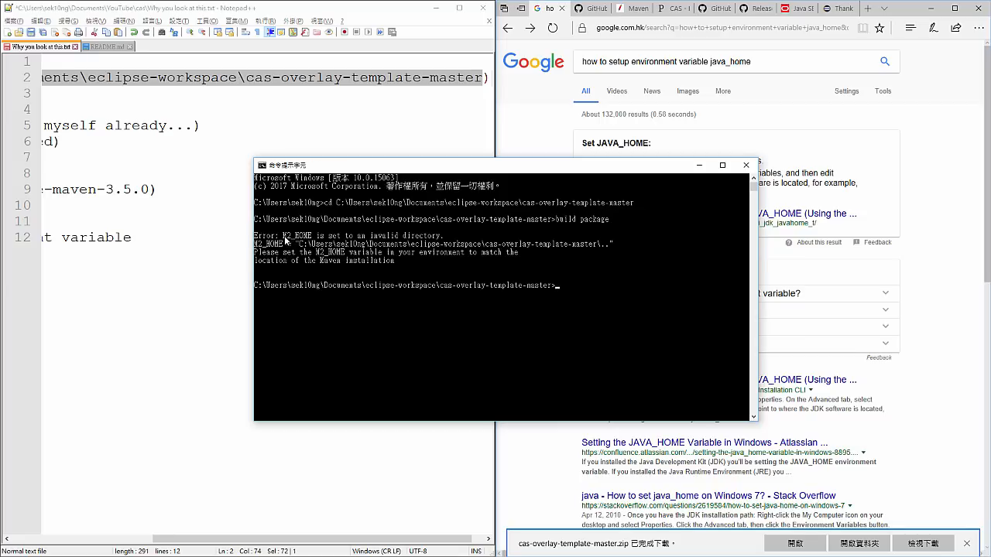
{"action": "left_click_drag", "start_coordinate": [285, 237], "coordinate": [310, 236]}
{"action": "key", "text": "ctrl+c"}
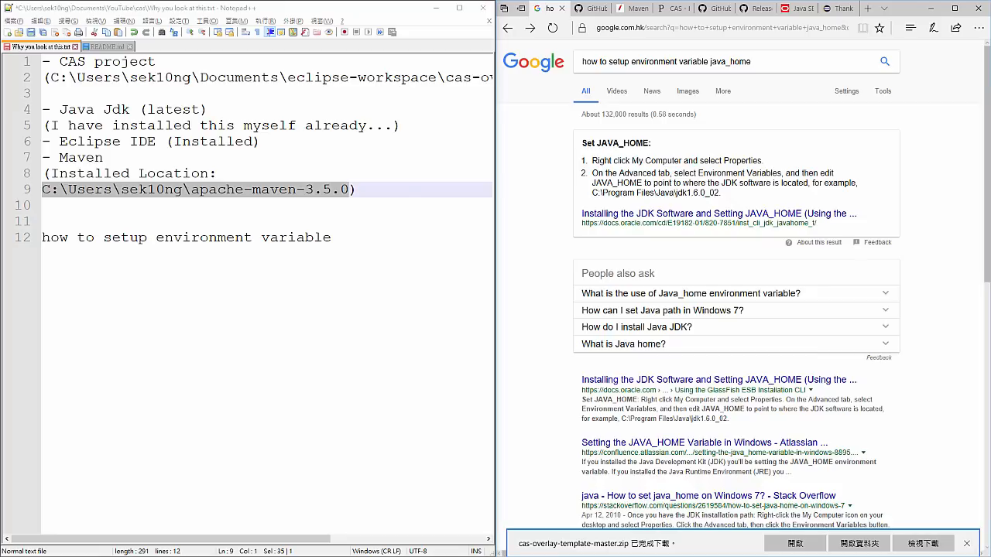
- Copy the CAS project path without parentheses from the notes and change the new Command Prompt to that folder with cd
{"action": "left_click_drag", "start_coordinate": [275, 0], "coordinate": [291, 147]}
{"action": "left_click", "coordinate": [302, 199]}
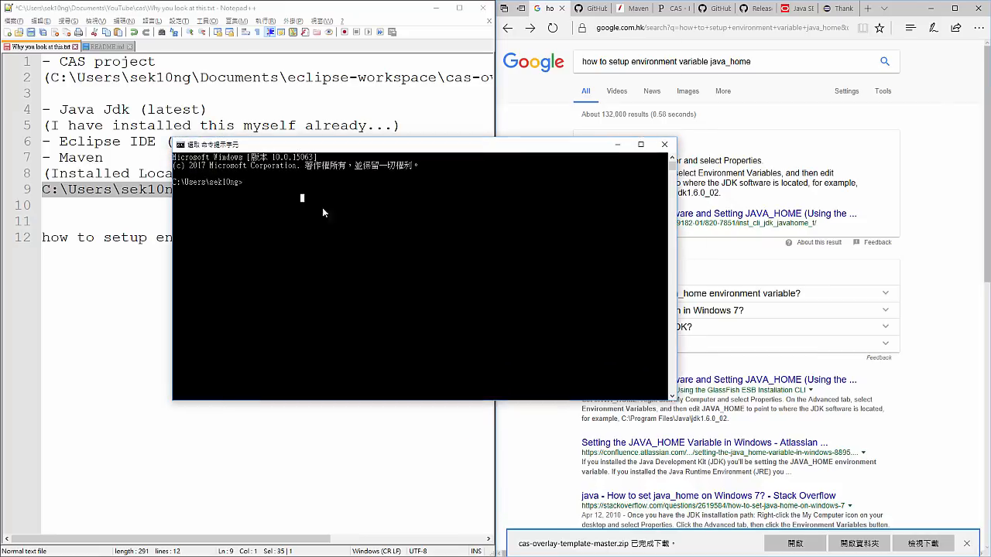
{"action": "left_click", "coordinate": [49, 78]}
{"action": "key", "text": "shift+End"}
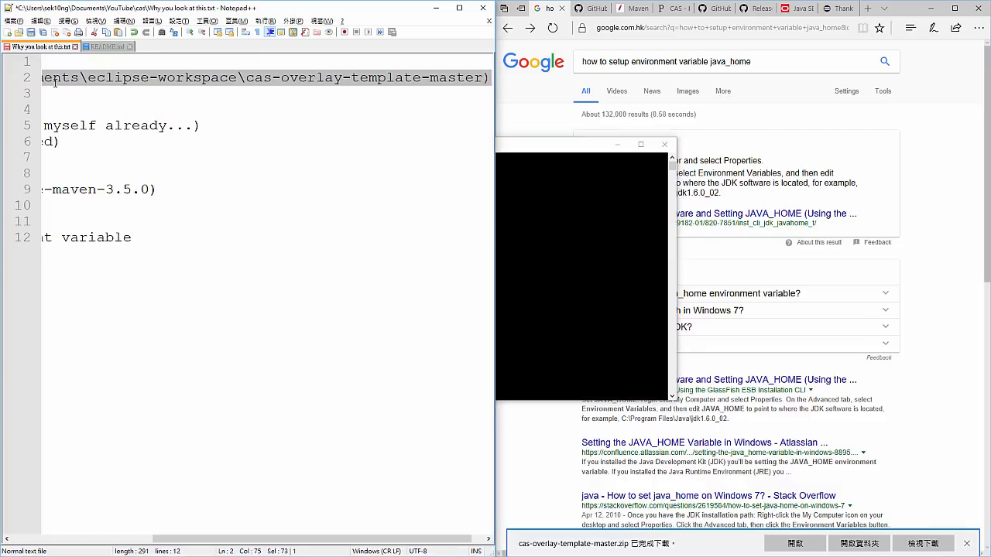
{"action": "key", "text": "shift+Left"}
{"action": "key", "text": "ctrl+c"}
{"action": "left_click", "coordinate": [549, 197]}
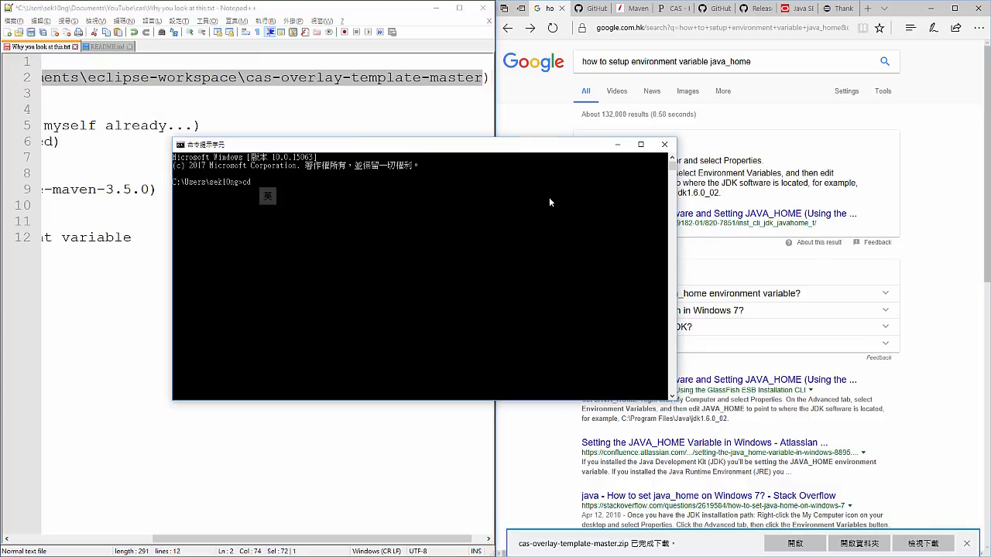
{"action": "type", "text": "cd"}
{"action": "key", "text": "ctrl+v"}
{"action": "key", "text": "Return"}
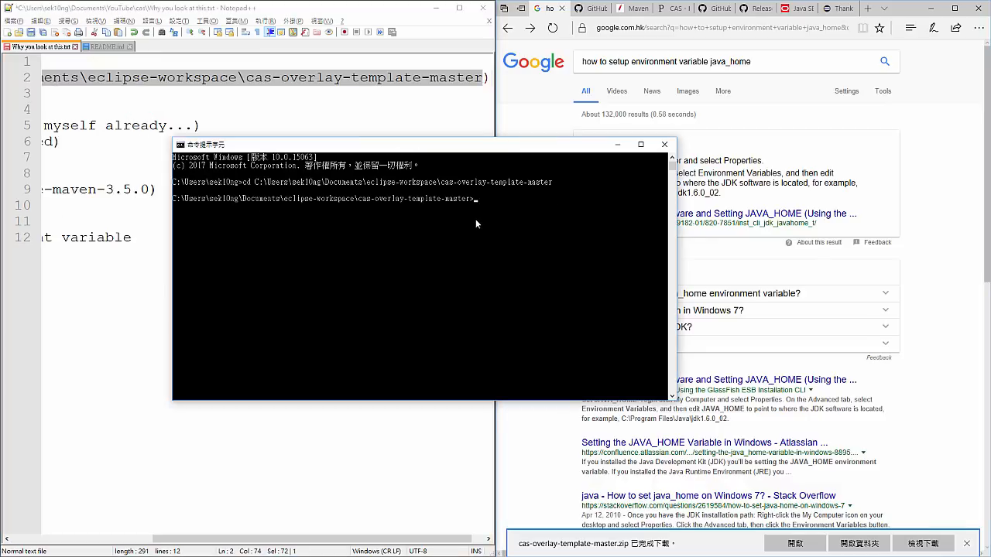
- Run "build package" in the project folder and highlight the Maven download line in its output
{"action": "type", "text": "bu"}
{"action": "key", "text": "BackSpace"}
{"action": "key", "text": "BackSpace"}
{"action": "key", "text": "BackSpace"}
{"action": "type", "text": "ild package"}
{"action": "key", "text": "Return"}
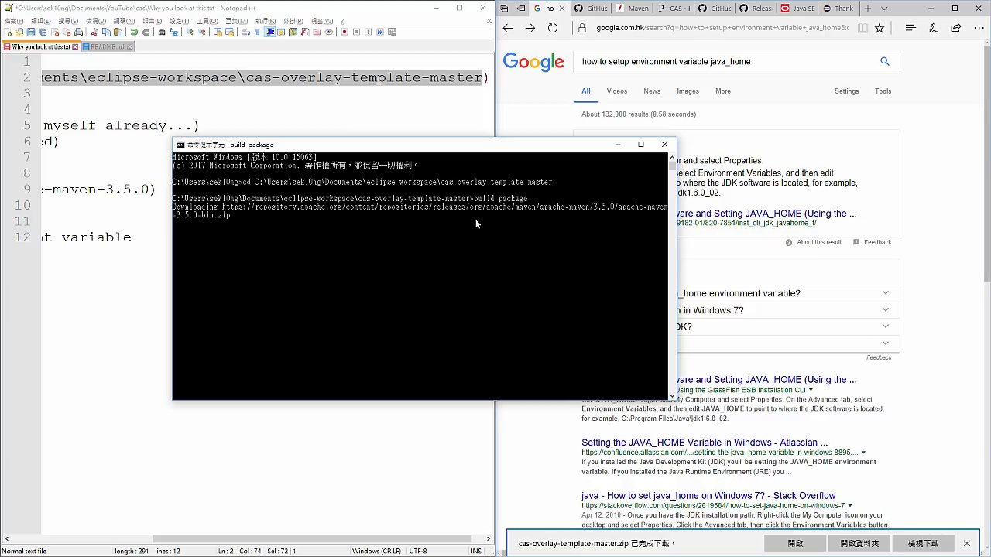
{"action": "left_click_drag", "start_coordinate": [470, 199], "coordinate": [518, 199]}
{"action": "left_click_drag", "start_coordinate": [229, 215], "coordinate": [186, 208]}
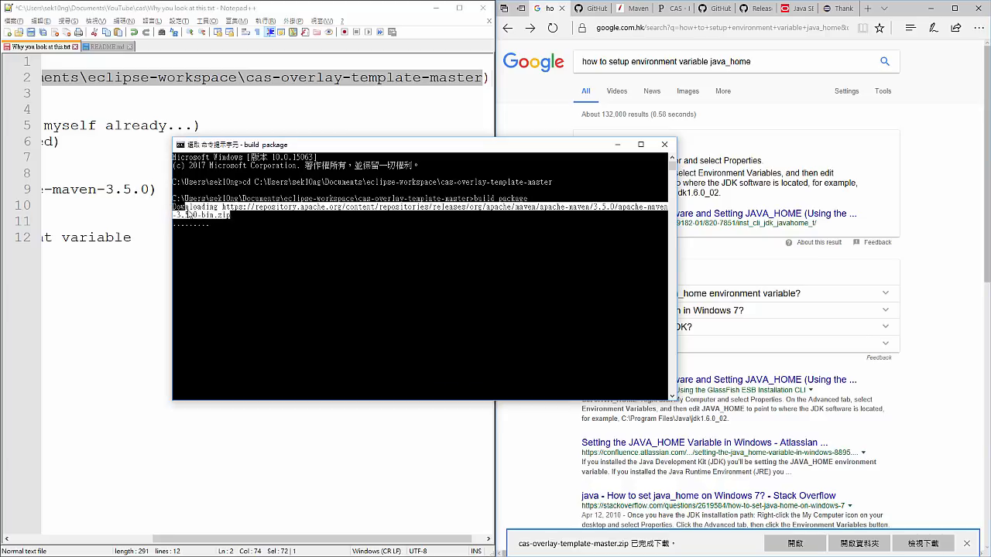
{"action": "left_click", "coordinate": [246, 223]}
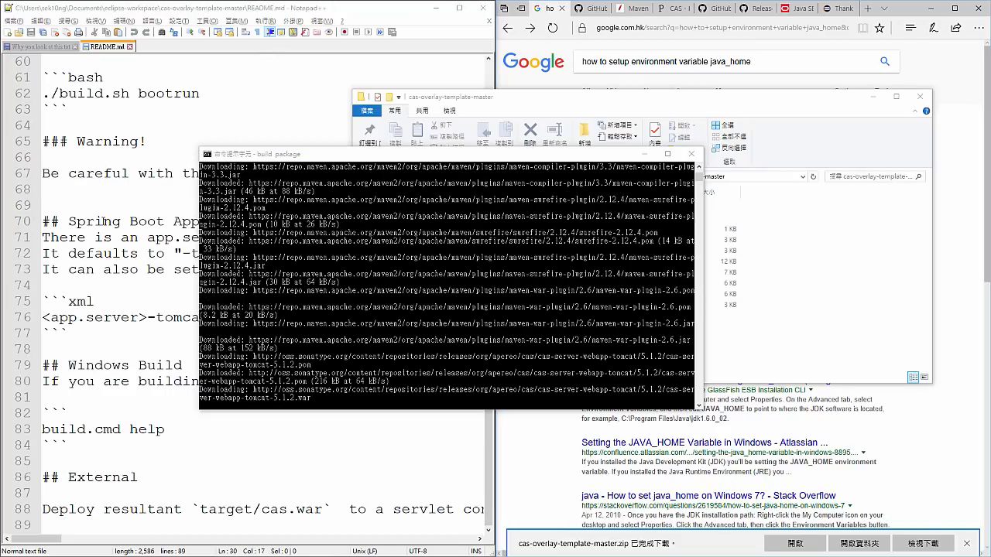
- Paste the Stack Overflow question link about MAVEN_HOME, MVN_HOME or M2_HOME below the environment variable line in the notes, and select it
{"action": "left_click", "coordinate": [52, 46]}
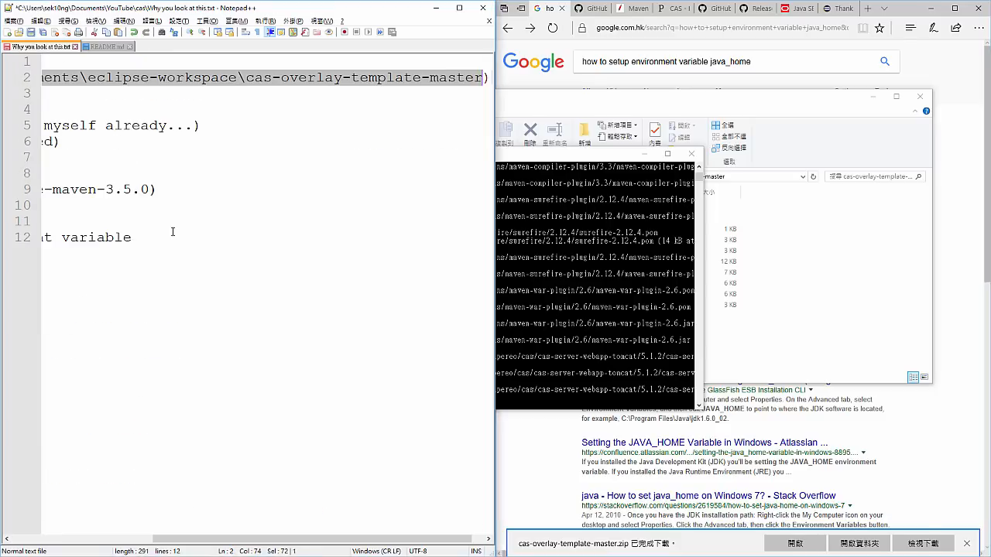
{"action": "left_click", "coordinate": [232, 235]}
{"action": "key", "text": "shift+Home"}
{"action": "left_click", "coordinate": [338, 255]}
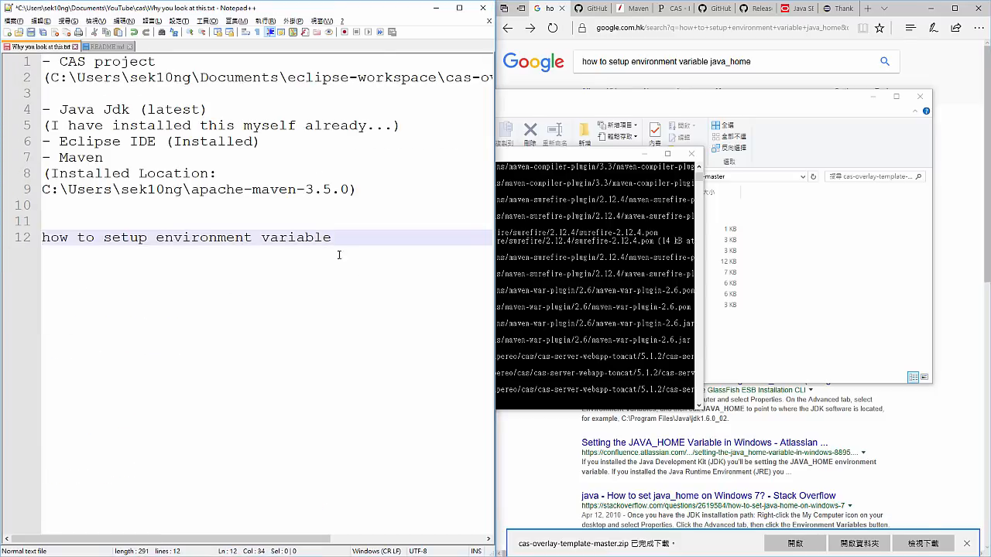
{"action": "key", "text": "super"}
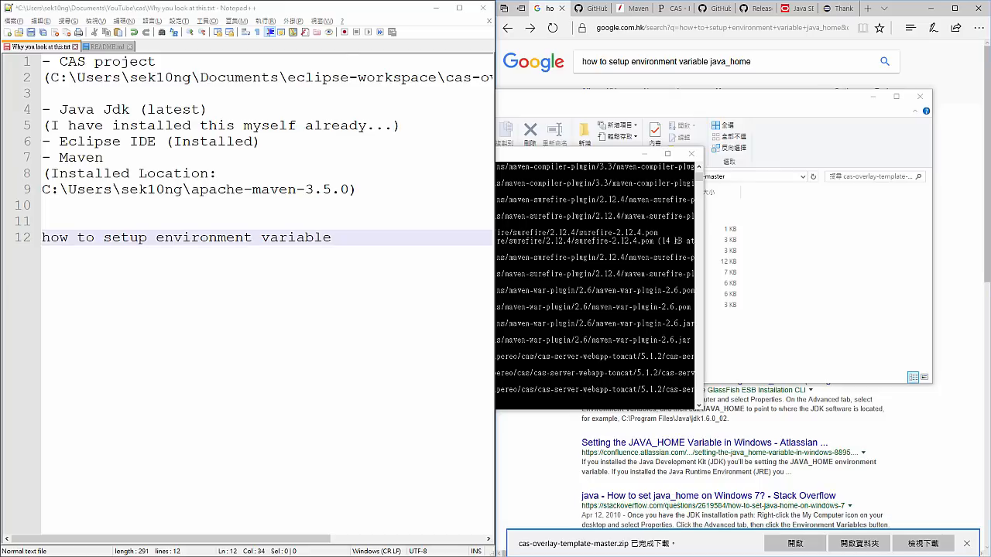
{"action": "key", "text": "super"}
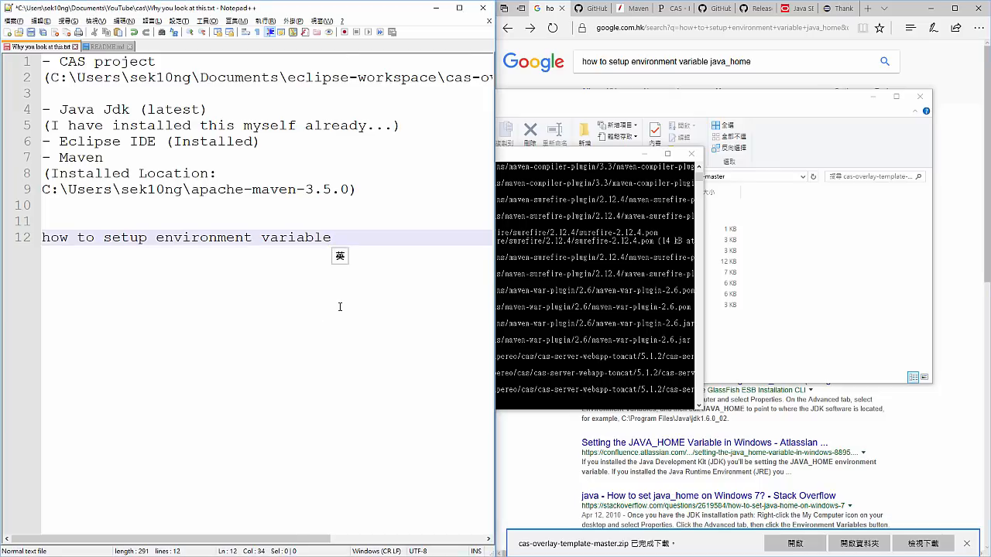
{"action": "key", "text": "Return"}
{"action": "key", "text": "Return"}
{"action": "key", "text": "ctrl+v"}
{"action": "key", "text": "shift+Home"}
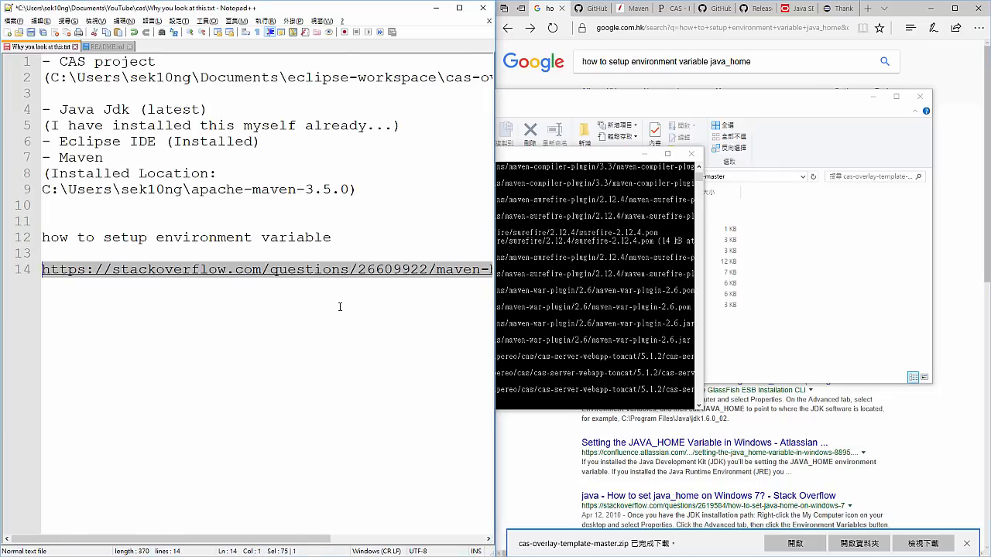
- Open the Stack Overflow link from the notes in the browser and highlight PATH in the accepted answer's export command
{"action": "left_click", "coordinate": [674, 62]}
{"action": "left_click", "coordinate": [736, 28]}
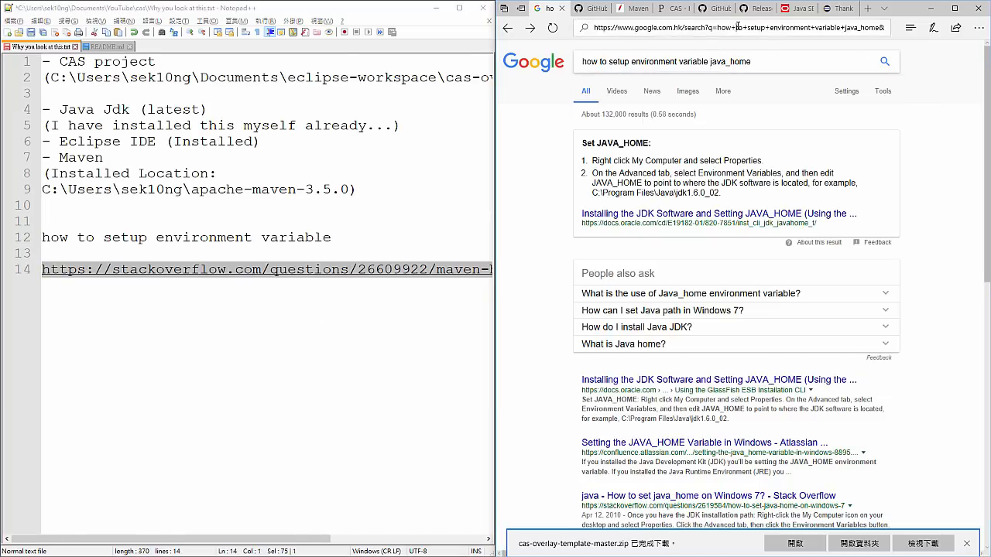
{"action": "key", "text": "ctrl+v"}
{"action": "key", "text": "Return"}
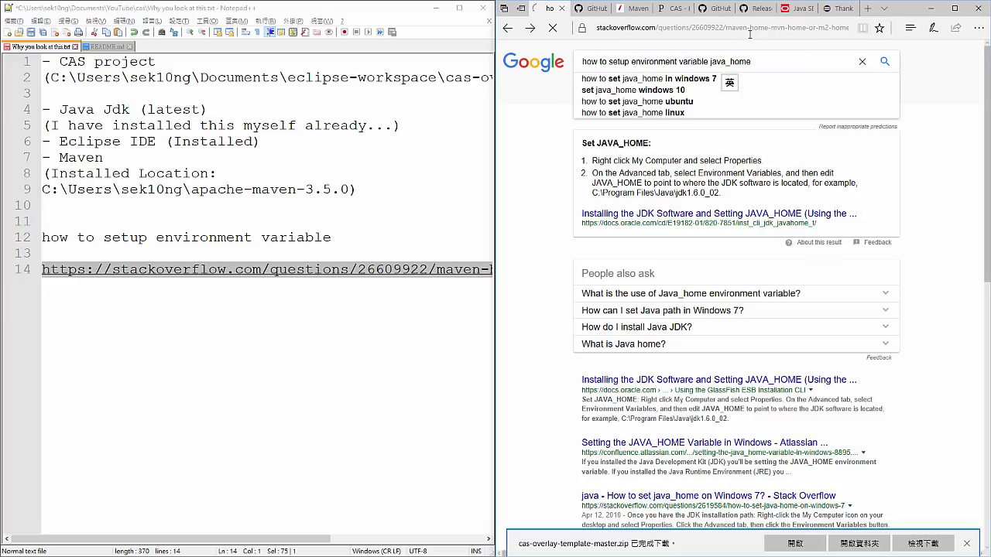
{"action": "left_click", "coordinate": [726, 28]}
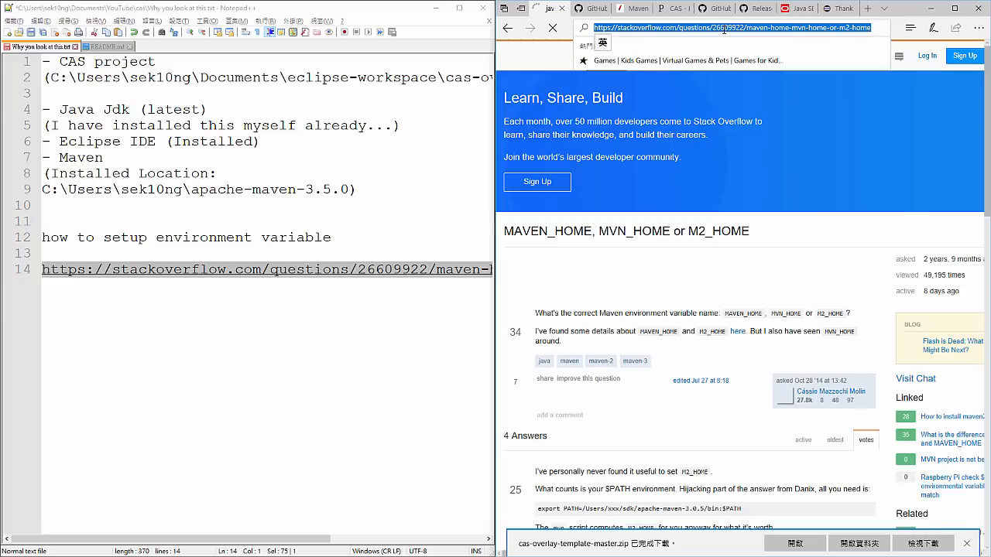
{"action": "scroll", "coordinate": [645, 191], "scroll_direction": "down", "scroll_amount": 3}
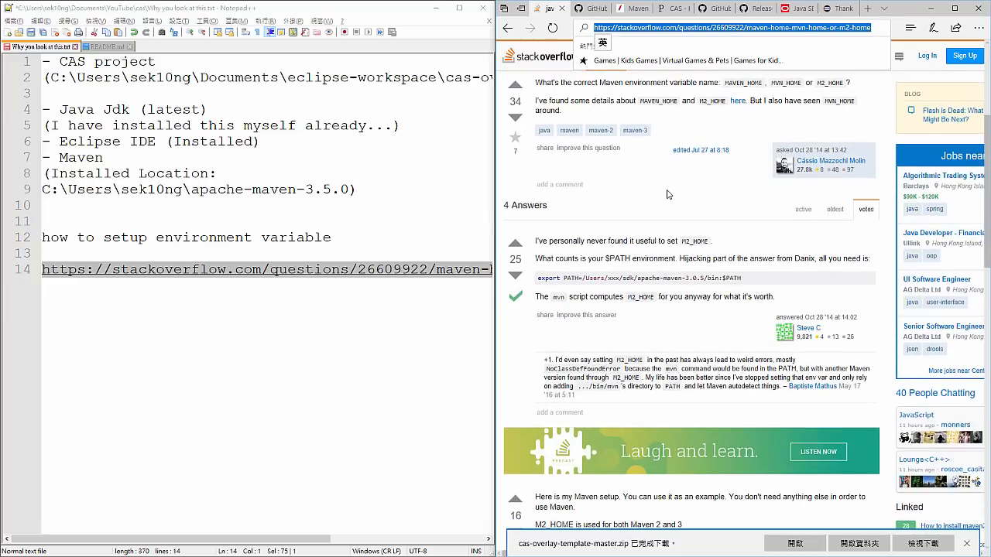
{"action": "double_click", "coordinate": [570, 278]}
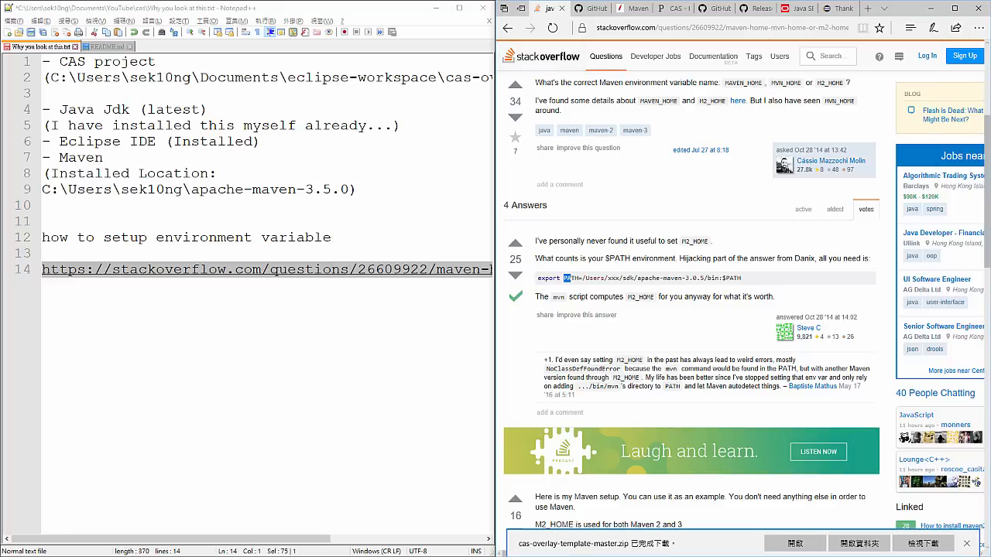
- Examine the "build package" output in the Command Prompt, from the compile-stage downloads back to the start of the build
{"action": "left_click", "coordinate": [398, 0]}
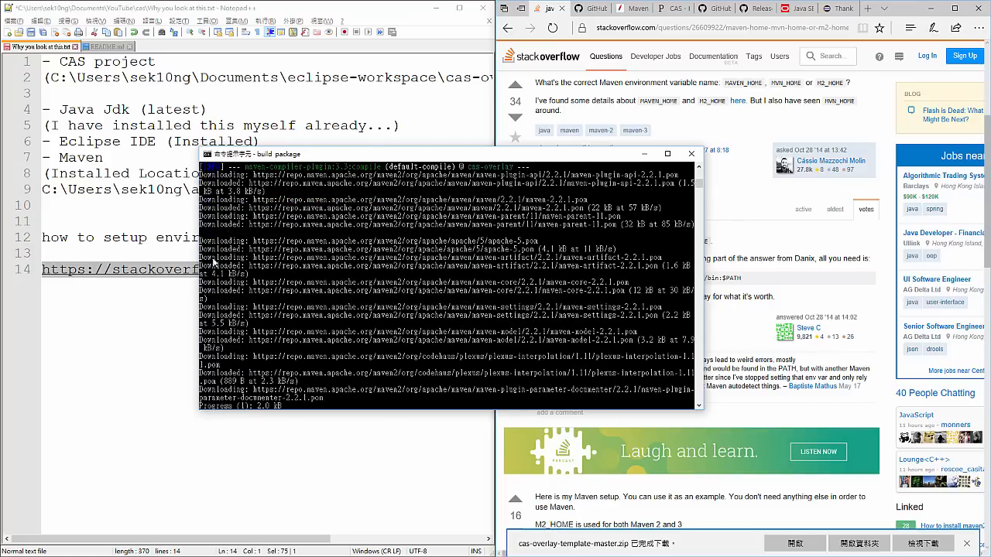
{"action": "left_click_drag", "start_coordinate": [213, 241], "coordinate": [387, 318]}
{"action": "scroll", "coordinate": [387, 318], "scroll_direction": "up", "scroll_amount": 20}
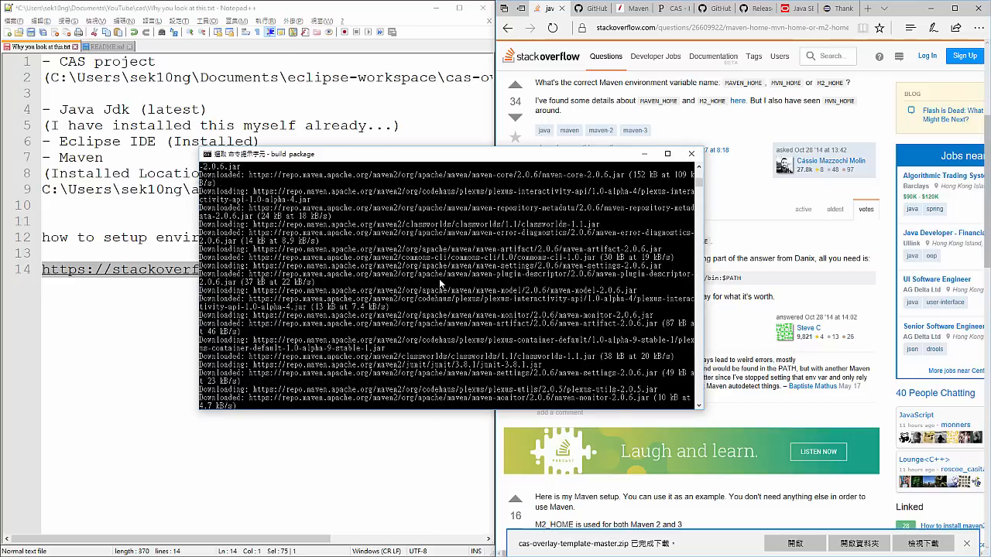
{"action": "scroll", "coordinate": [439, 279], "scroll_direction": "down", "scroll_amount": 15}
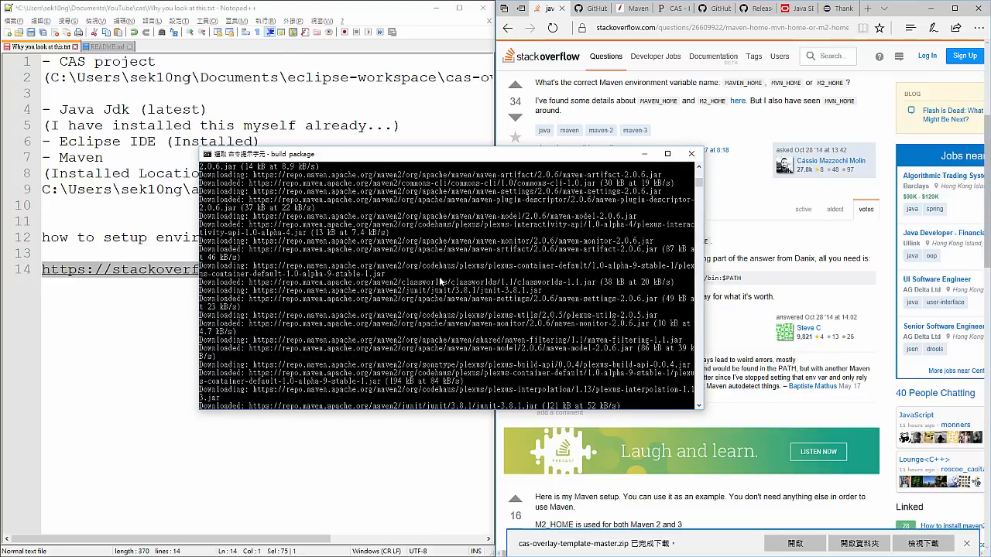
{"action": "scroll", "coordinate": [439, 281], "scroll_direction": "down", "scroll_amount": 5}
{"action": "left_click", "coordinate": [456, 289]}
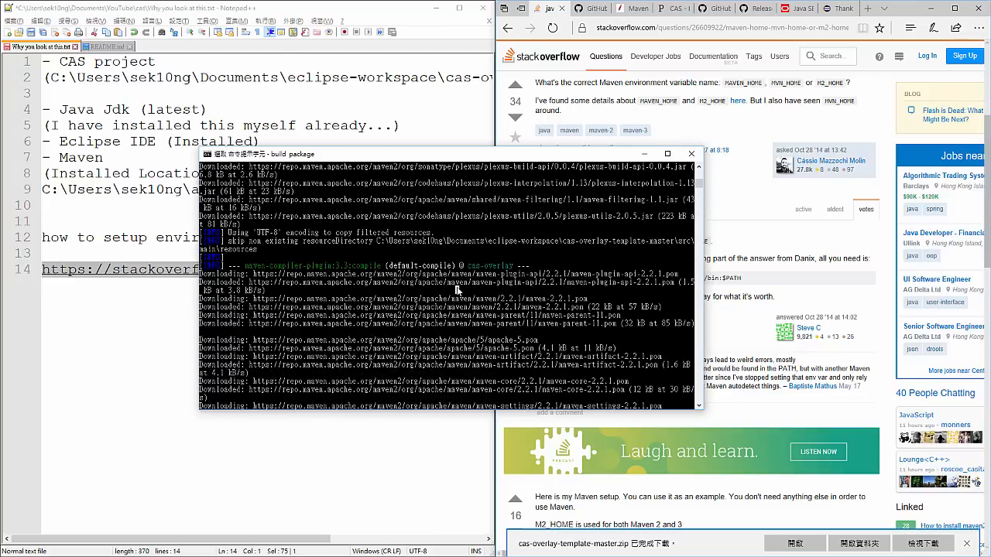
{"action": "scroll", "coordinate": [457, 289], "scroll_direction": "down", "scroll_amount": 4}
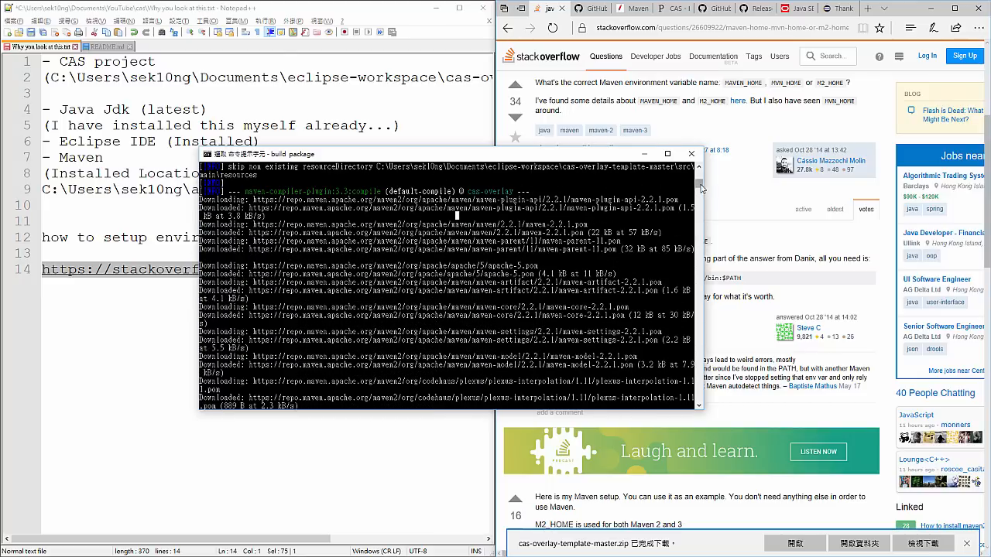
{"action": "left_click_drag", "start_coordinate": [700, 189], "coordinate": [699, 172]}
{"action": "left_click_drag", "start_coordinate": [499, 226], "coordinate": [554, 233]}
{"action": "left_click", "coordinate": [555, 232]}
{"action": "scroll", "coordinate": [645, 209], "scroll_direction": "down", "scroll_amount": 1}
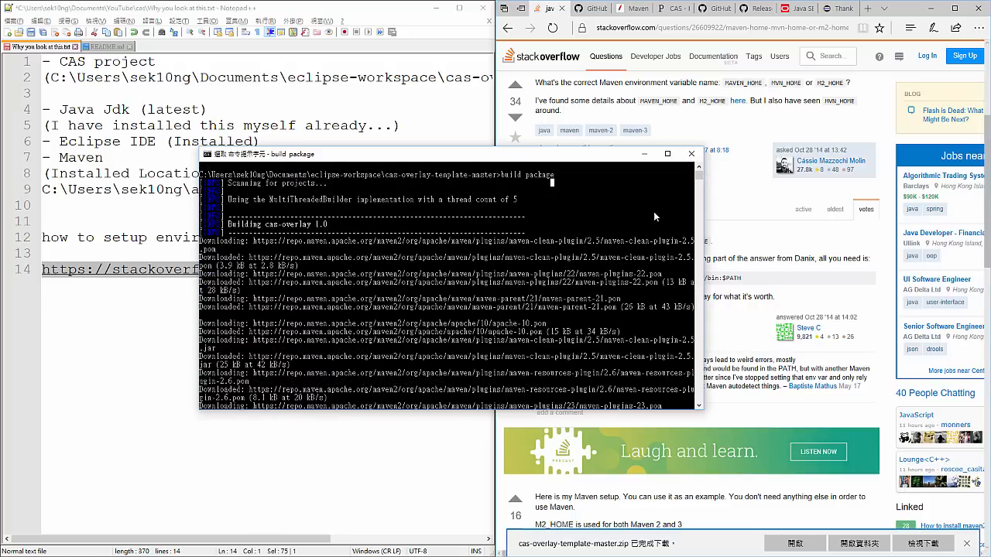
{"action": "scroll", "coordinate": [653, 211], "scroll_direction": "up", "scroll_amount": 1}
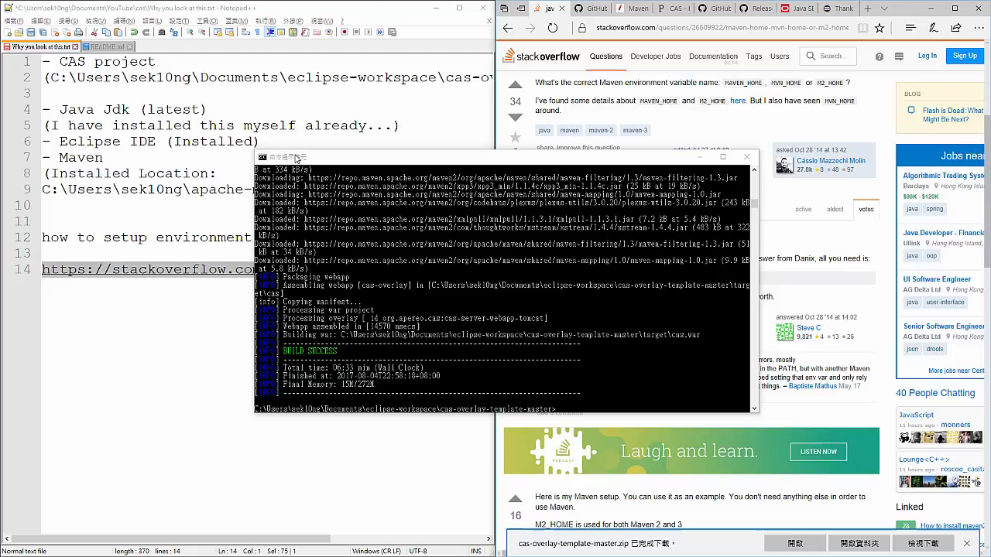
- Highlight the build status line at the end of the Maven output, and clear the selection
{"action": "left_click", "coordinate": [525, 290]}
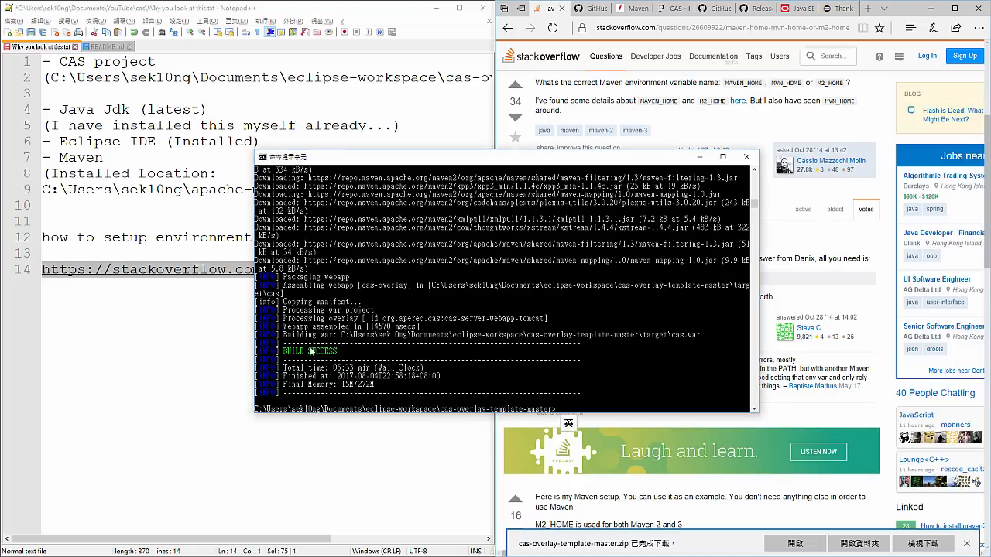
{"action": "left_click_drag", "start_coordinate": [284, 350], "coordinate": [340, 354]}
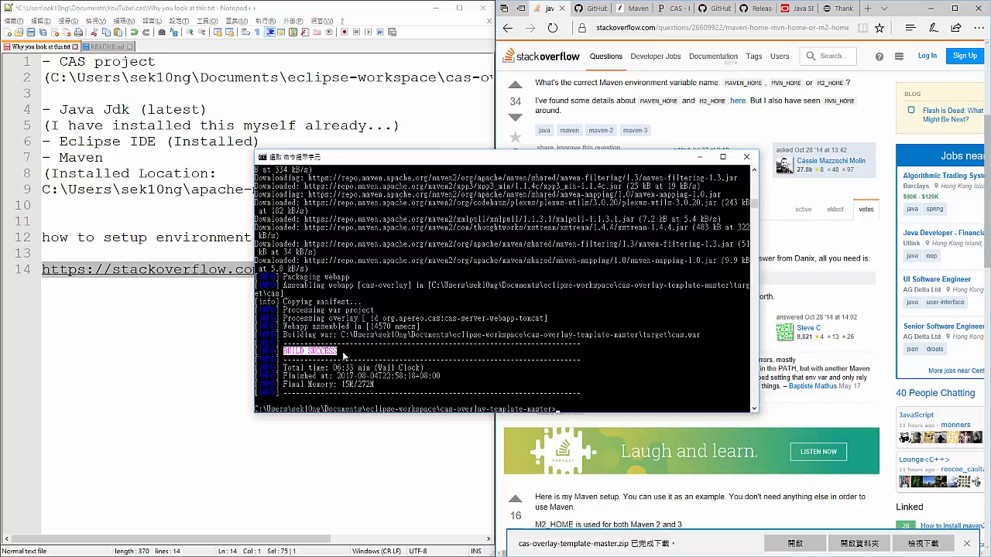
{"action": "left_click", "coordinate": [359, 358]}
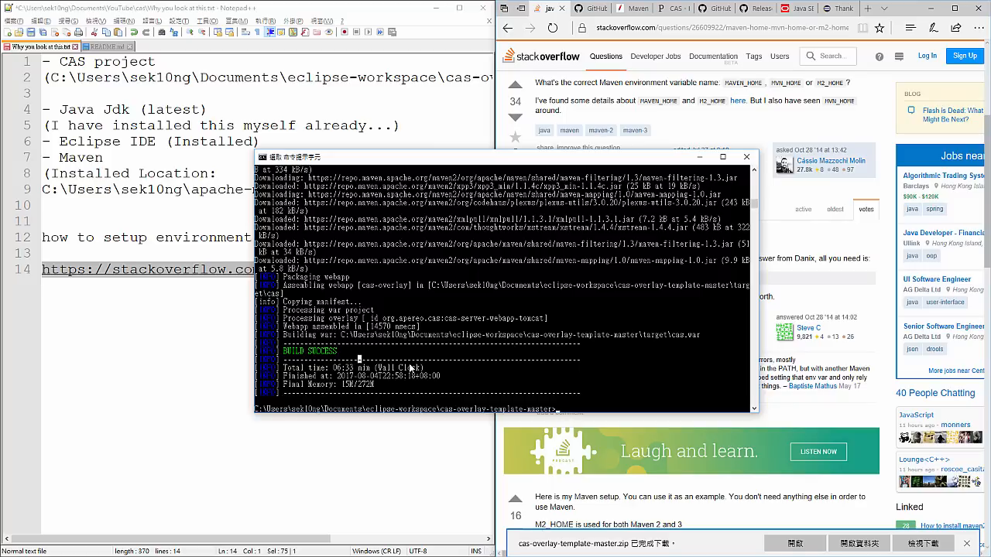
{"action": "left_click", "coordinate": [434, 353]}
- Start the CAS server from the project folder with "build run"
{"action": "type", "text": "buil"}
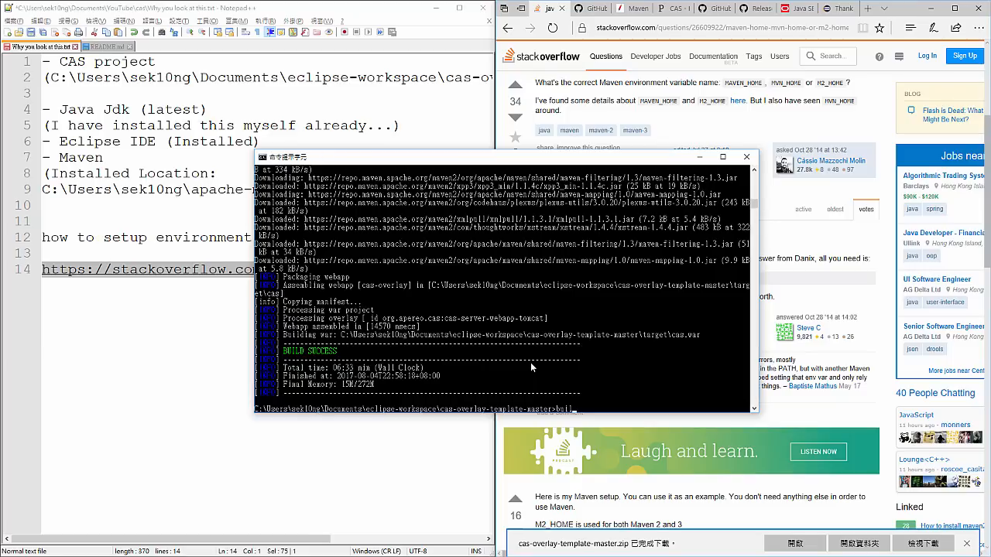
{"action": "type", "text": "d run"}
{"action": "key", "text": "Return"}
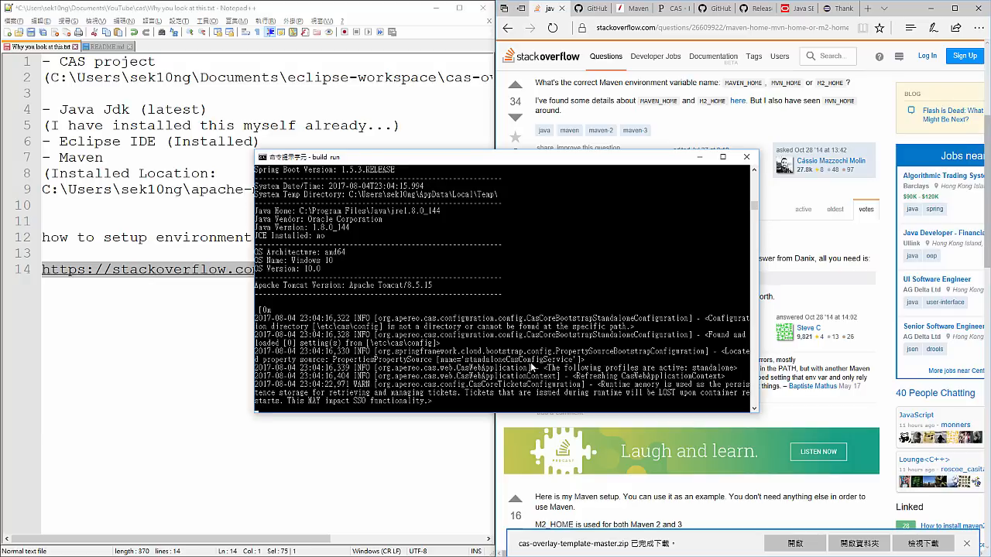
- Scroll back through the server's startup output and highlight the CAS banner
{"action": "scroll", "coordinate": [523, 331], "scroll_direction": "up", "scroll_amount": 8}
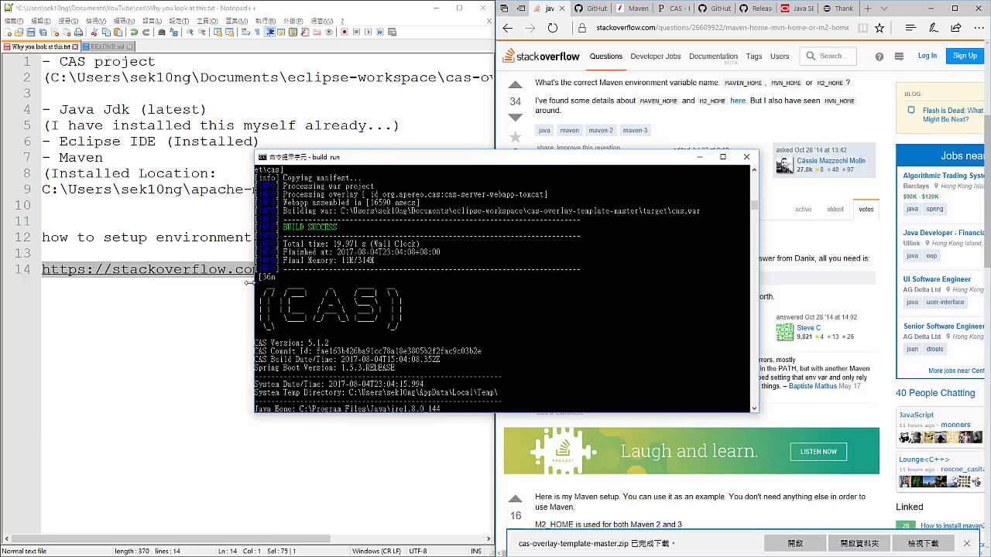
{"action": "mouse_move", "coordinate": [261, 285]}
{"action": "left_mouse_down"}
{"action": "mouse_move", "coordinate": [401, 330]}
{"action": "mouse_move", "coordinate": [264, 296]}
{"action": "left_mouse_up"}
{"action": "scroll", "coordinate": [298, 297], "scroll_direction": "down", "scroll_amount": 12}
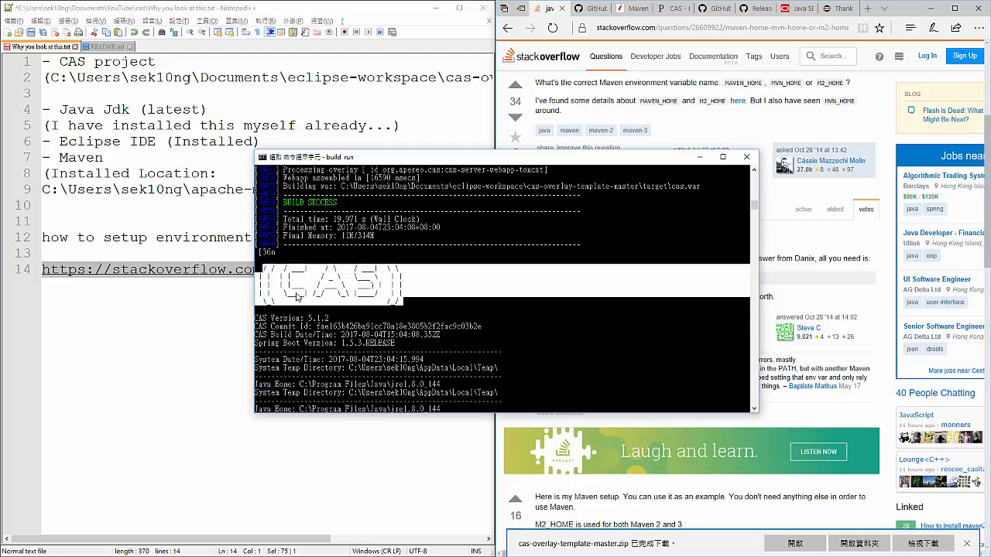
- Examine the server startup log, highlighting the ticket-storage warning and clearing the selection, and inspect the keystore error
{"action": "scroll", "coordinate": [297, 290], "scroll_direction": "up", "scroll_amount": 1}
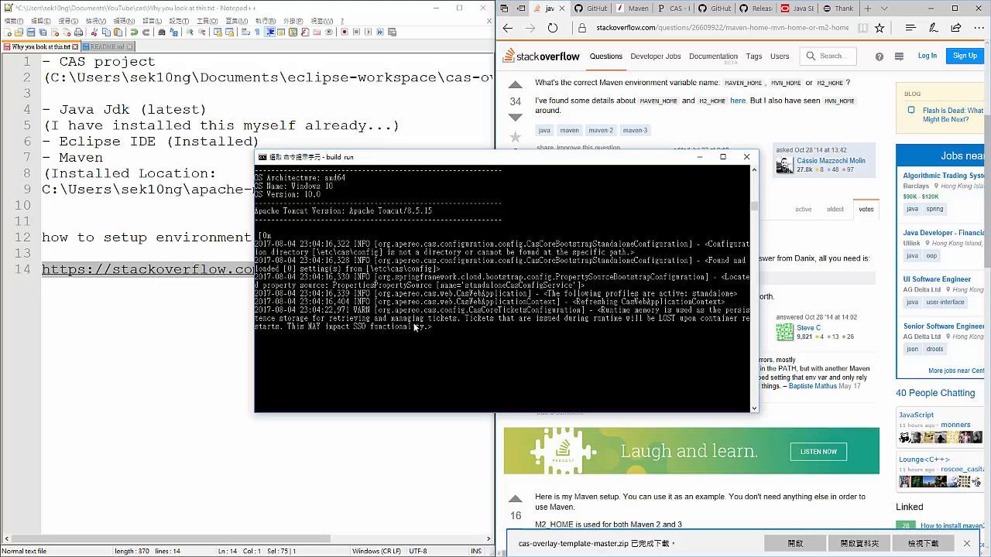
{"action": "left_click_drag", "start_coordinate": [354, 313], "coordinate": [395, 321]}
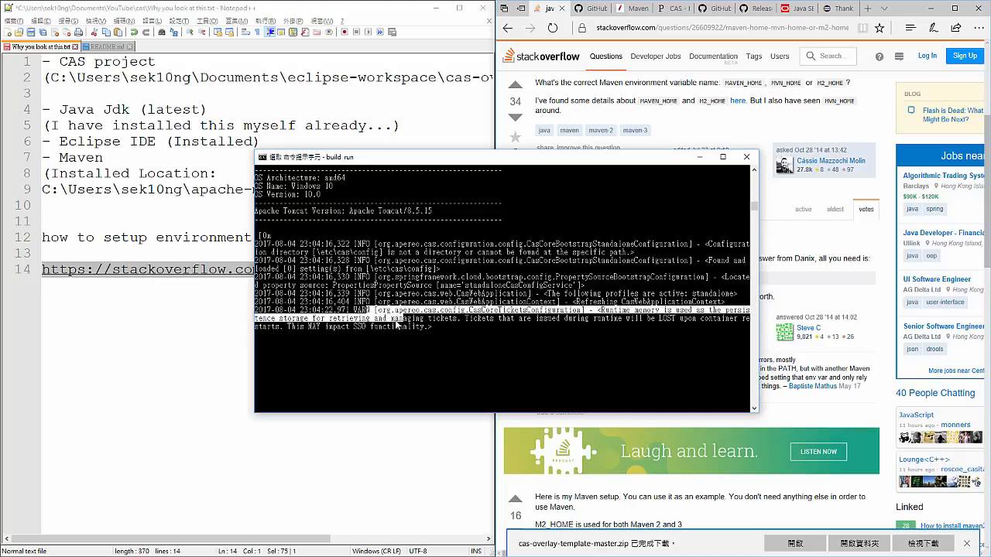
{"action": "left_click", "coordinate": [378, 315]}
{"action": "left_click", "coordinate": [348, 310]}
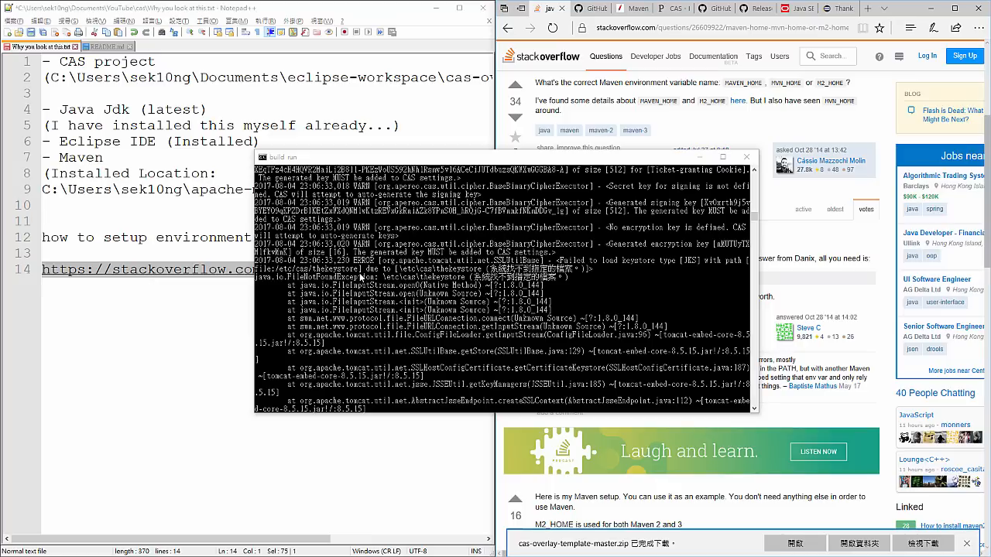
{"action": "left_click", "coordinate": [297, 269]}
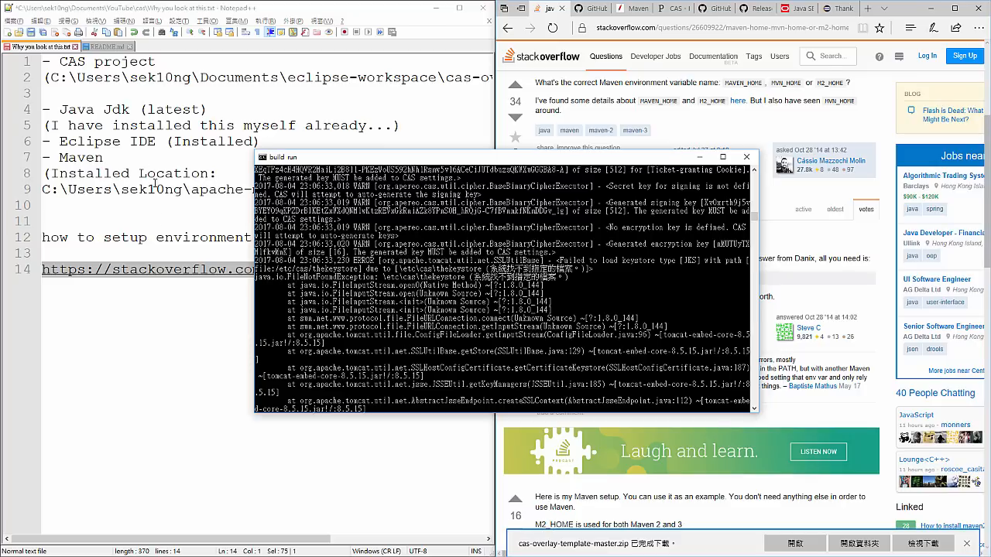
- Review the Deployment section of README.md in Notepad++ and highlight the keystore file name "thekeystore"
{"action": "left_click", "coordinate": [112, 48]}
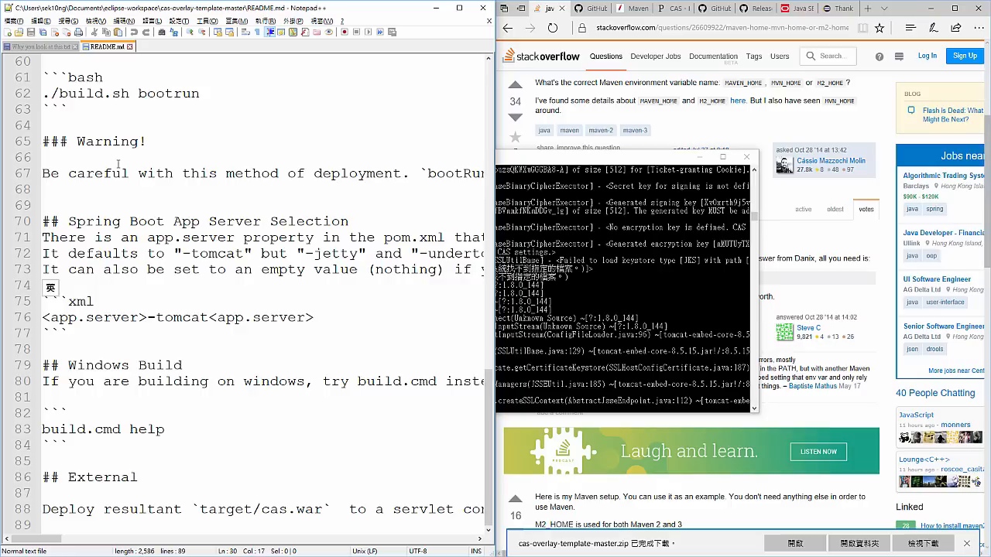
{"action": "scroll", "coordinate": [141, 173], "scroll_direction": "up", "scroll_amount": 18}
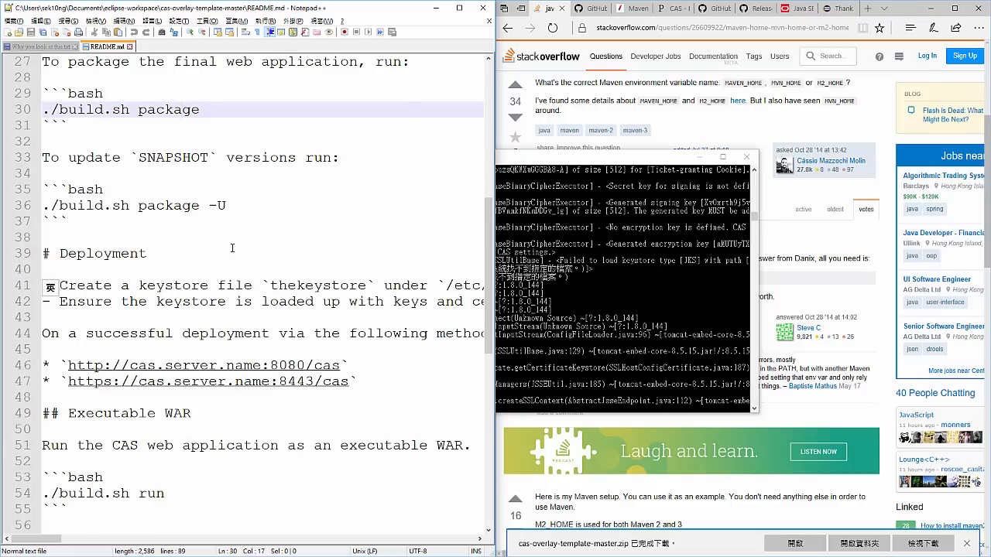
{"action": "scroll", "coordinate": [232, 249], "scroll_direction": "up", "scroll_amount": 2}
{"action": "scroll", "coordinate": [232, 248], "scroll_direction": "down", "scroll_amount": 7}
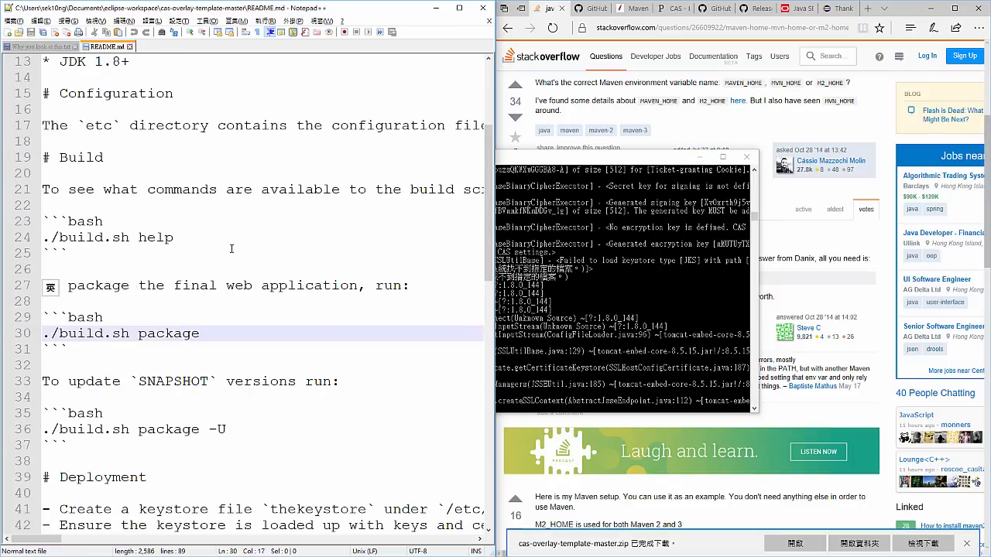
{"action": "left_click", "coordinate": [156, 366]}
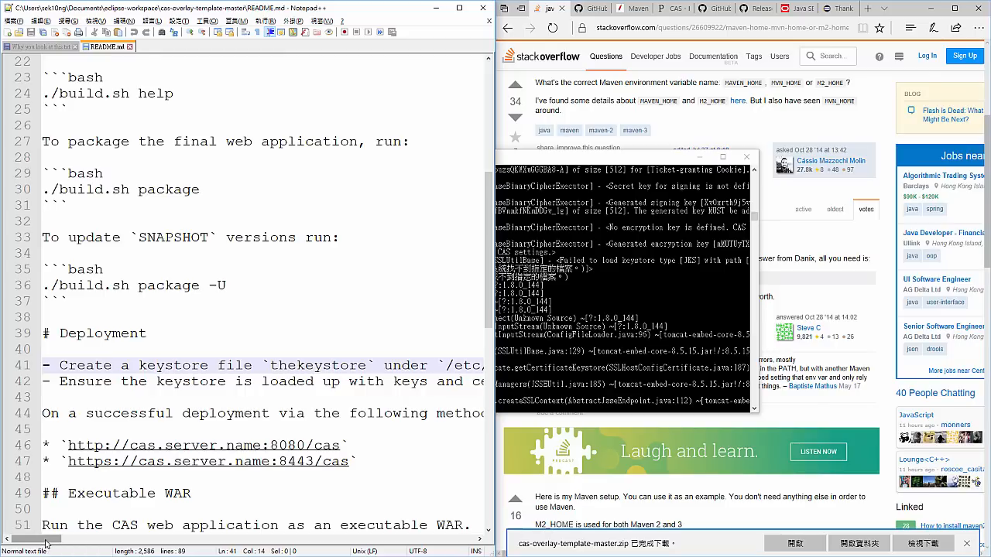
{"action": "left_click_drag", "start_coordinate": [46, 544], "coordinate": [34, 512]}
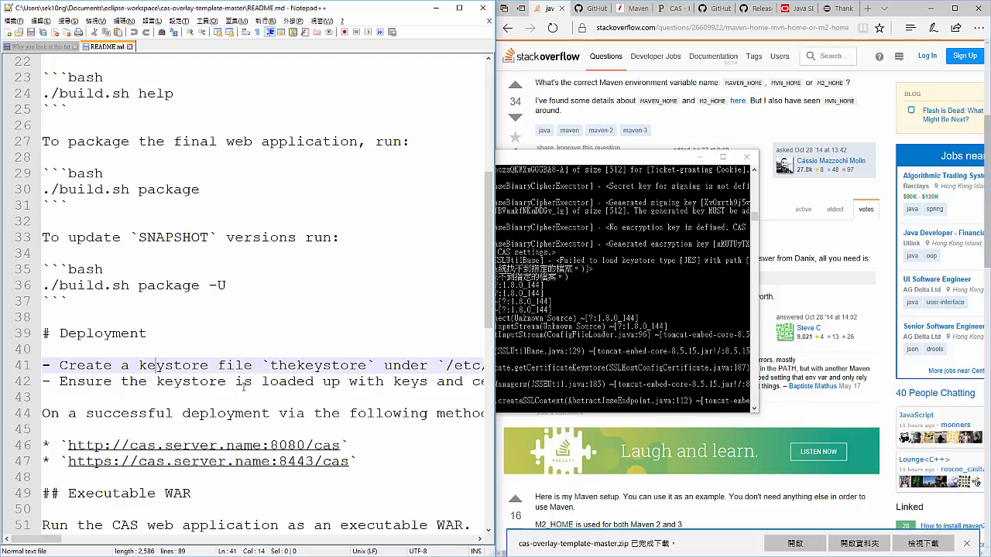
{"action": "left_click", "coordinate": [333, 381]}
{"action": "double_click", "coordinate": [328, 365]}
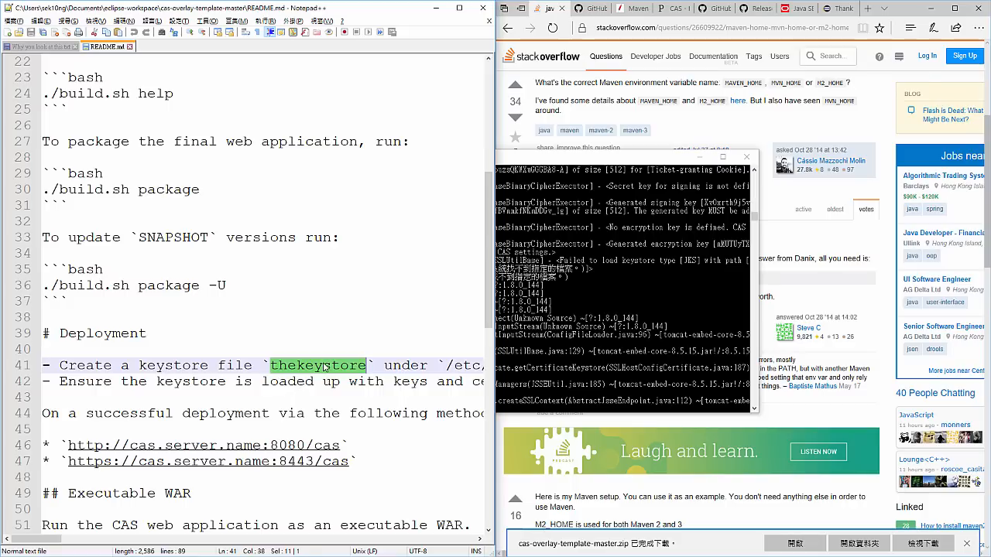
{"action": "double_click", "coordinate": [325, 367]}
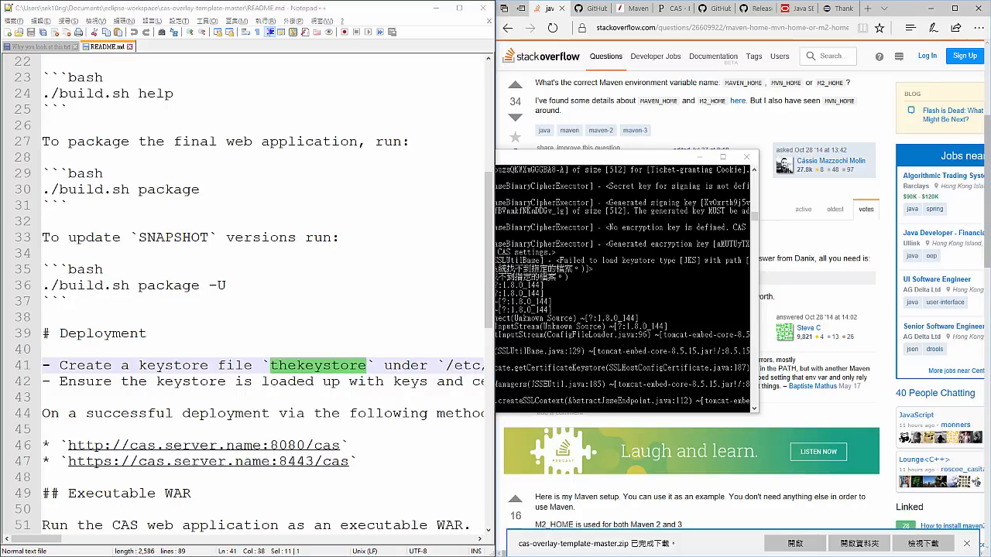
- Switch to File Explorer and open the etc\cas folder inside cas-overlay-template-master
{"action": "left_click_drag", "start_coordinate": [445, 0], "coordinate": [452, 65]}
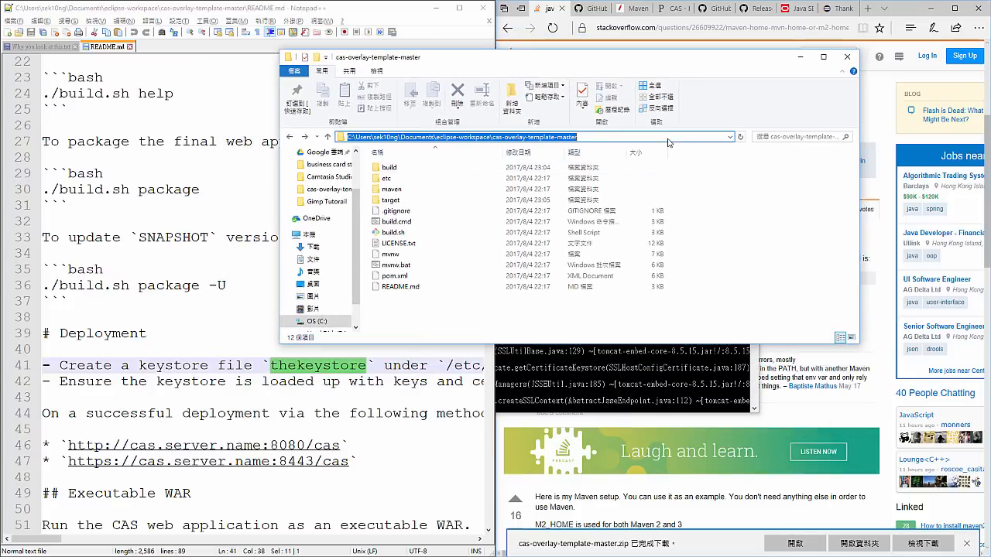
{"action": "double_click", "coordinate": [418, 177]}
{"action": "double_click", "coordinate": [417, 168]}
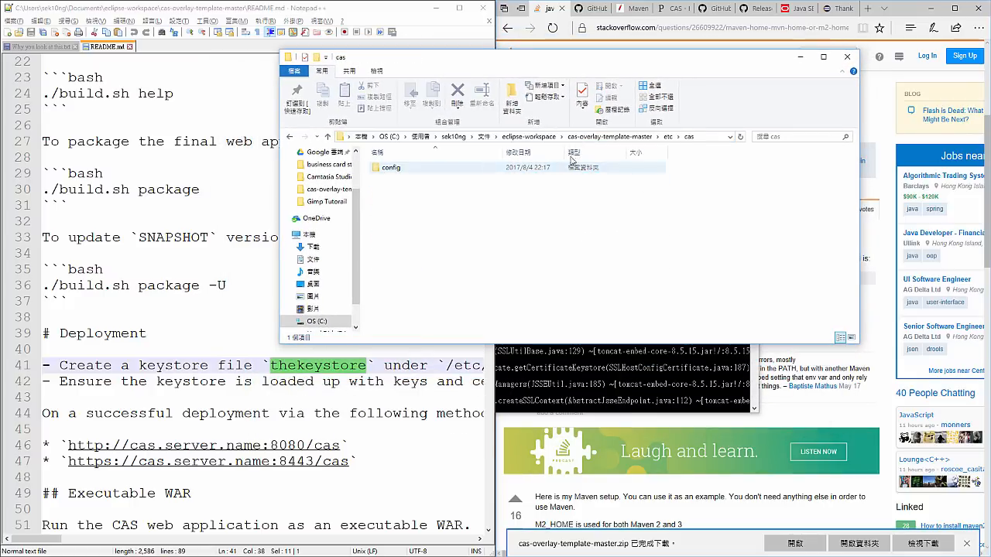
- Highlight the "etc" and "cas" parts of the folder path and compare them with the keystore instruction in README.md
{"action": "left_click", "coordinate": [711, 138]}
{"action": "double_click", "coordinate": [542, 137]}
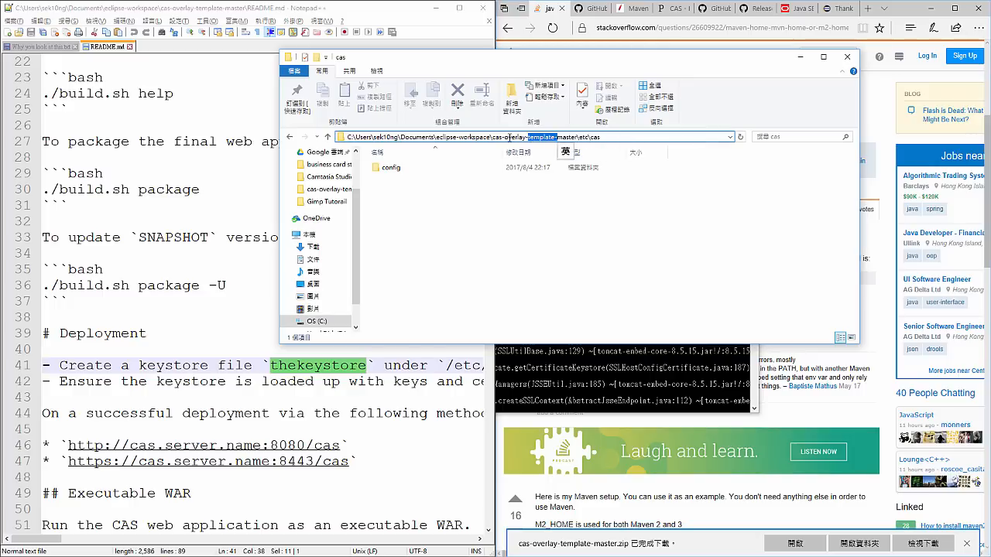
{"action": "left_click_drag", "start_coordinate": [493, 139], "coordinate": [592, 138]}
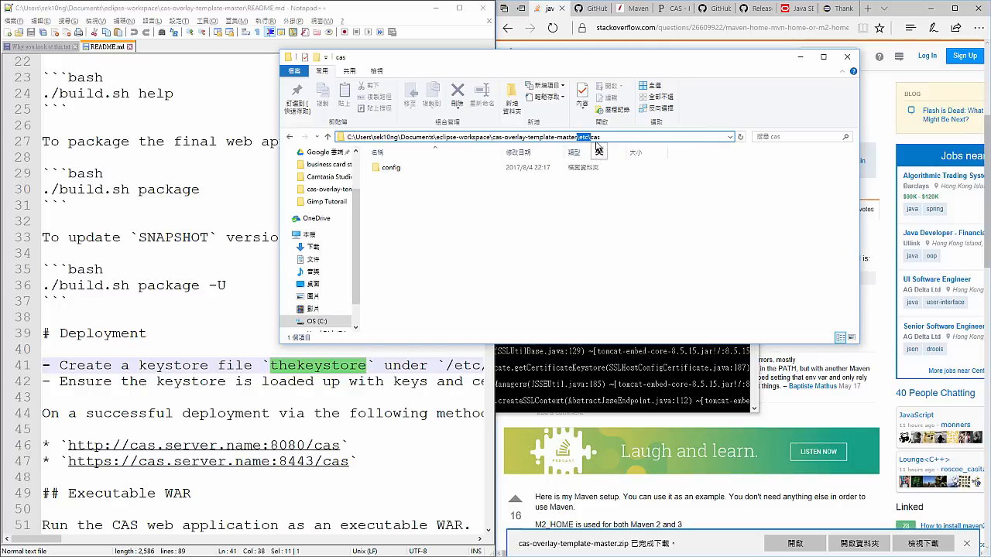
{"action": "double_click", "coordinate": [597, 138]}
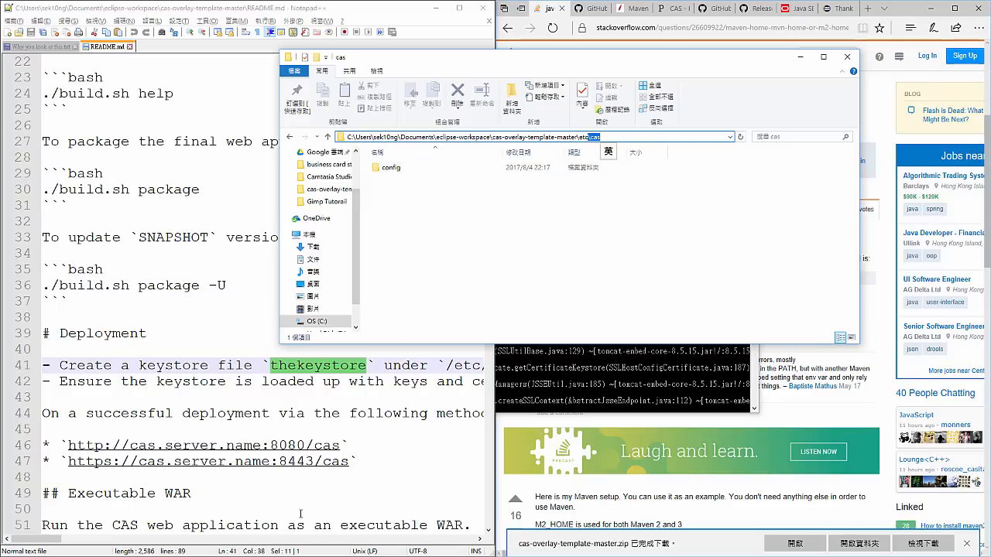
{"action": "left_click", "coordinate": [348, 493]}
{"action": "mouse_move", "coordinate": [44, 542]}
{"action": "left_mouse_down"}
{"action": "mouse_move", "coordinate": [72, 539]}
{"action": "mouse_move", "coordinate": [39, 539]}
{"action": "left_mouse_up"}
{"action": "left_click", "coordinate": [321, 366]}
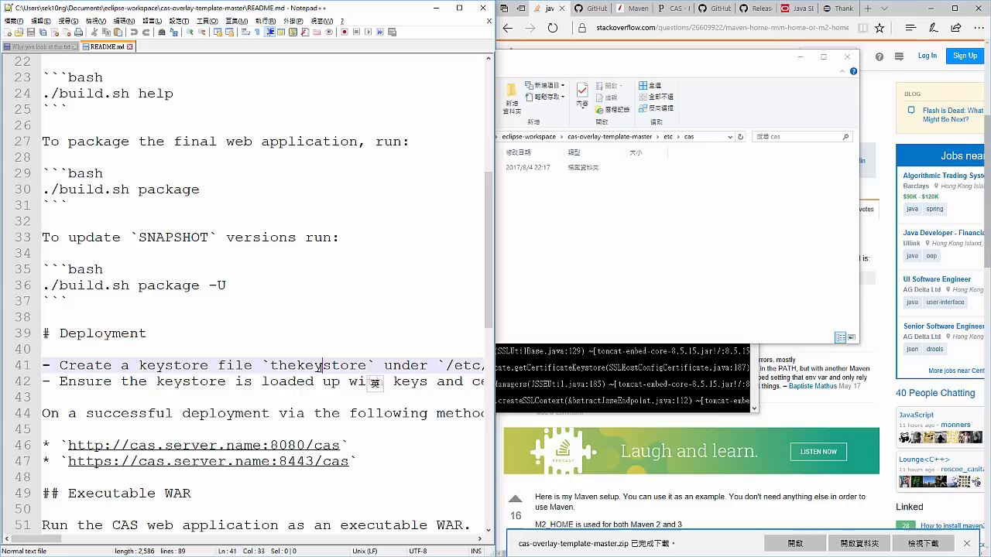
- Create a new text document in the etc\cas folder and name it "thekeystore" without an extension, accepting the extension change
{"action": "left_click", "coordinate": [531, 250]}
{"action": "right_click", "coordinate": [449, 212]}
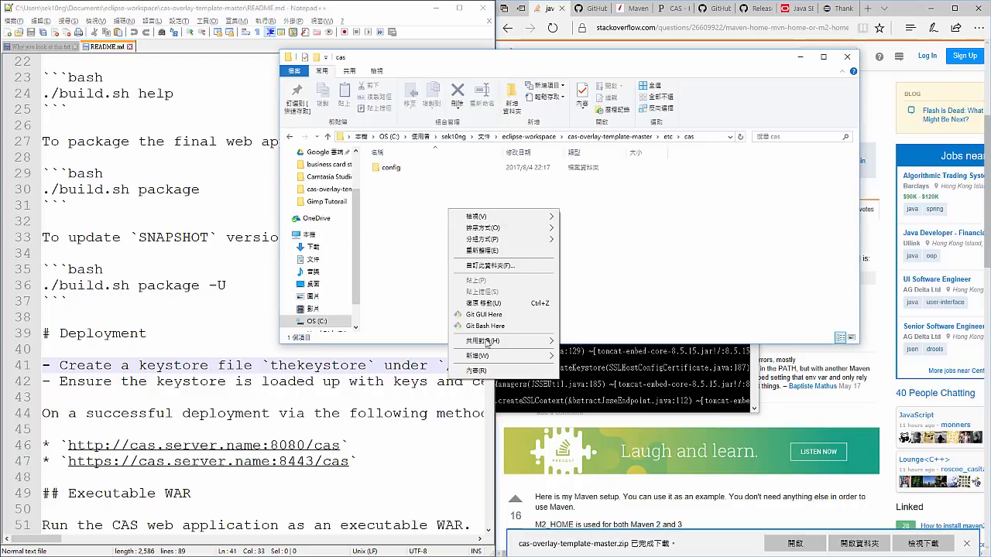
{"action": "mouse_move", "coordinate": [495, 356]}
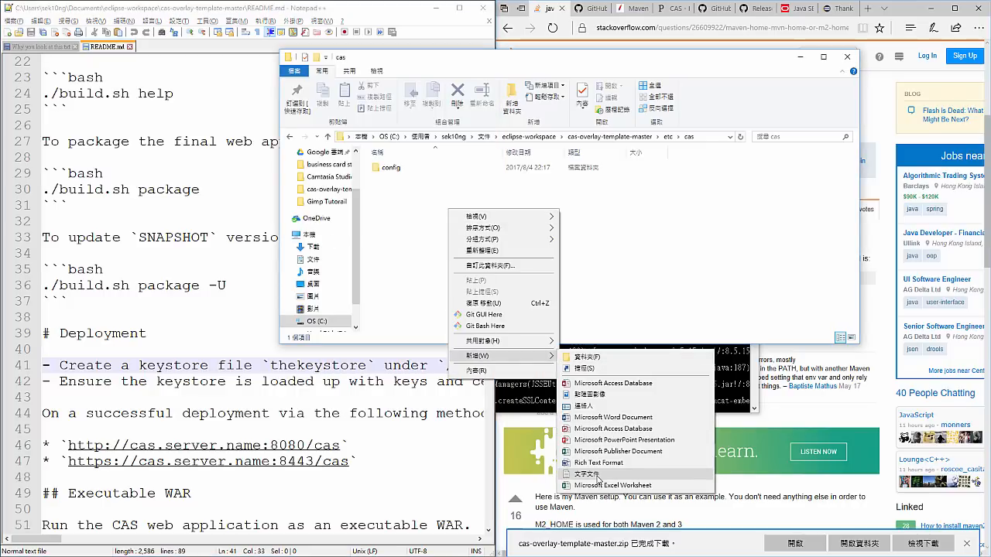
{"action": "left_click", "coordinate": [588, 472]}
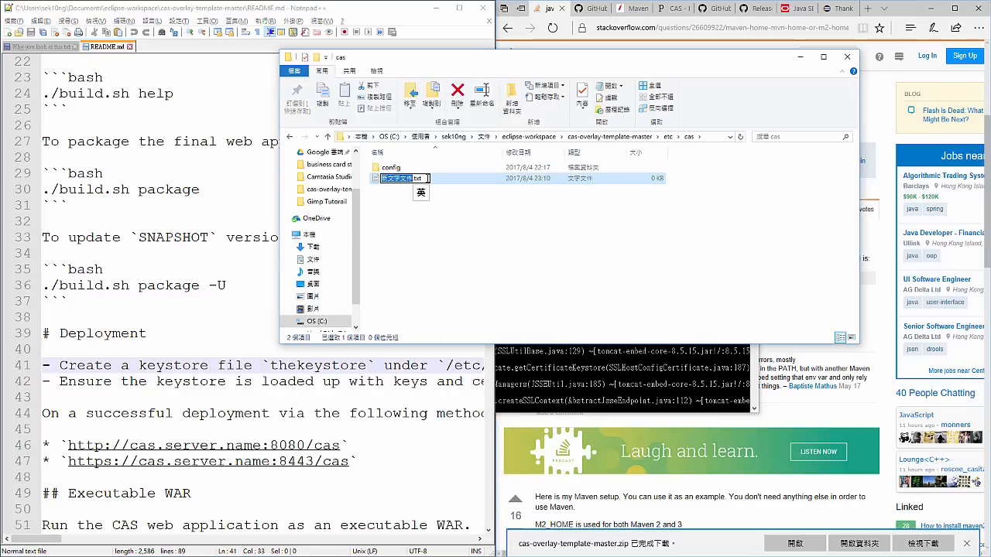
{"action": "left_click_drag", "start_coordinate": [427, 178], "coordinate": [350, 177]}
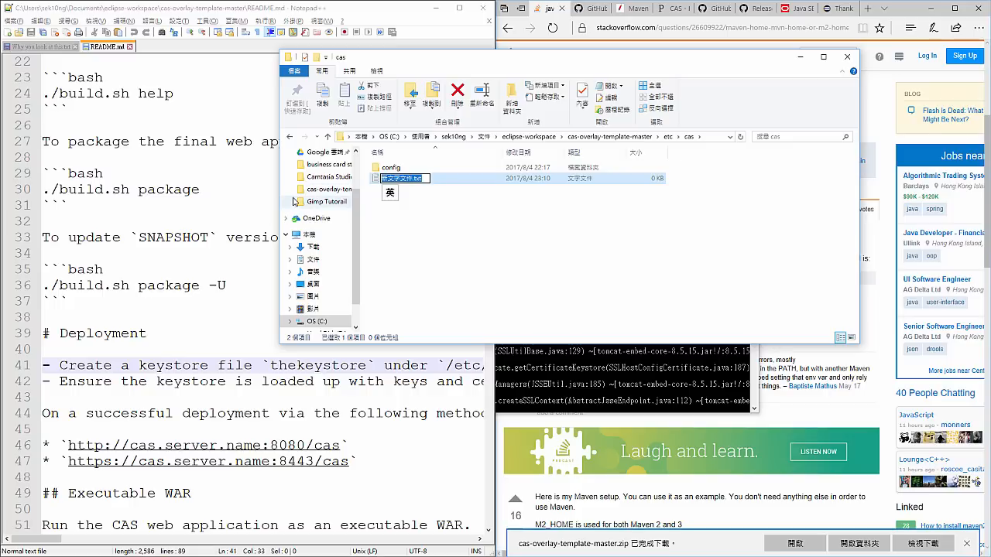
{"action": "type", "text": "theke"}
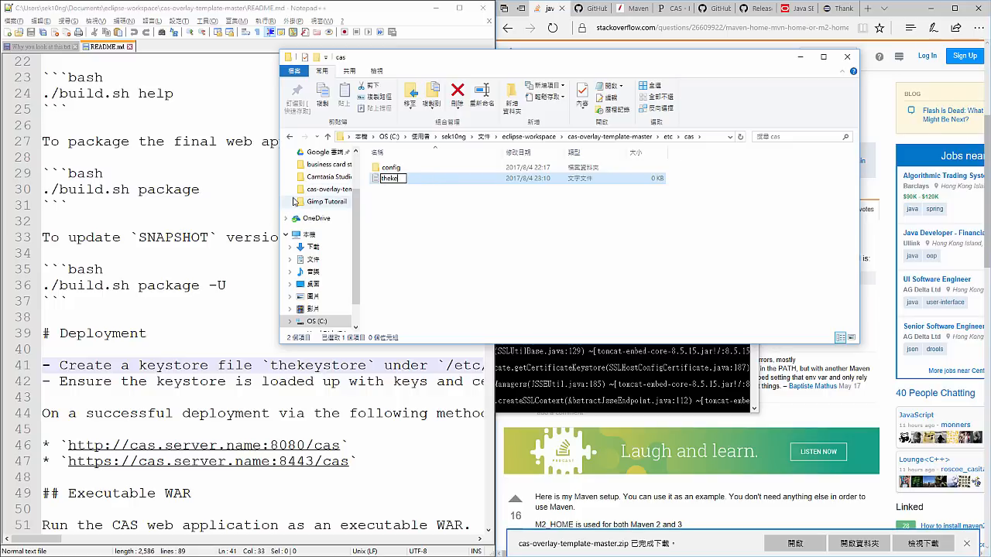
{"action": "type", "text": "ystore"}
{"action": "key", "text": "Return"}
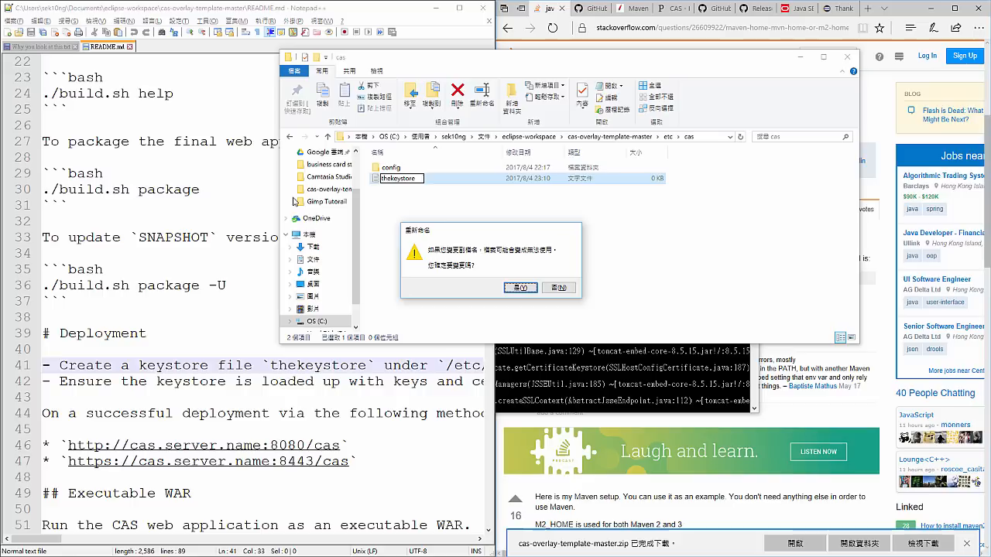
{"action": "left_click", "coordinate": [520, 288]}
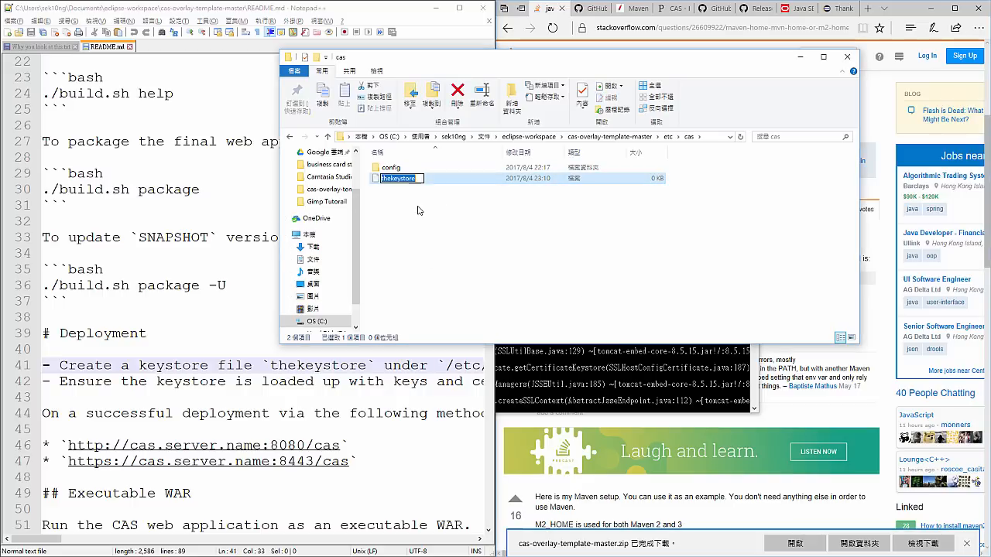
{"action": "left_click", "coordinate": [457, 233]}
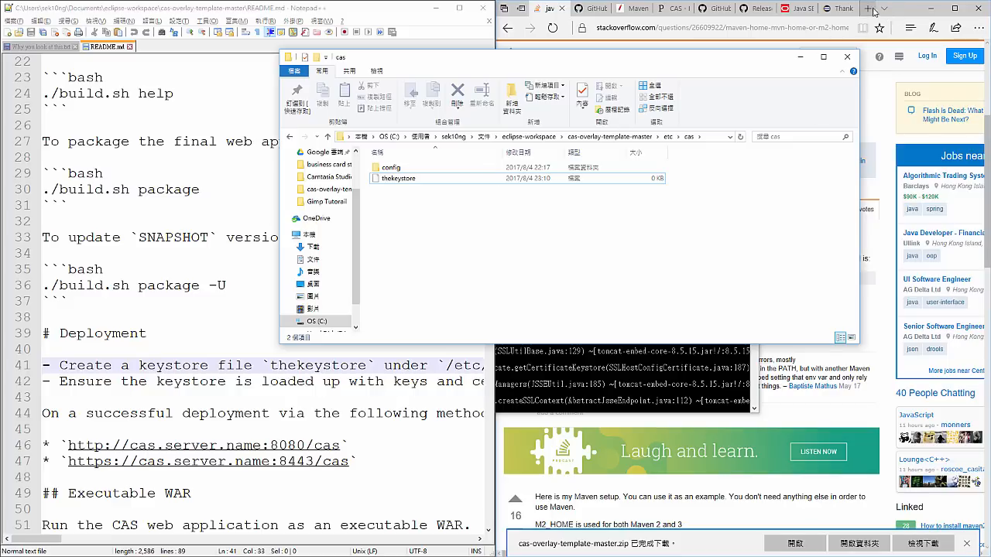
- In the browser's Eclipse download tab, search the web for "keystore explorer" and open the official KeyStore Explorer website
{"action": "left_click", "coordinate": [838, 9]}
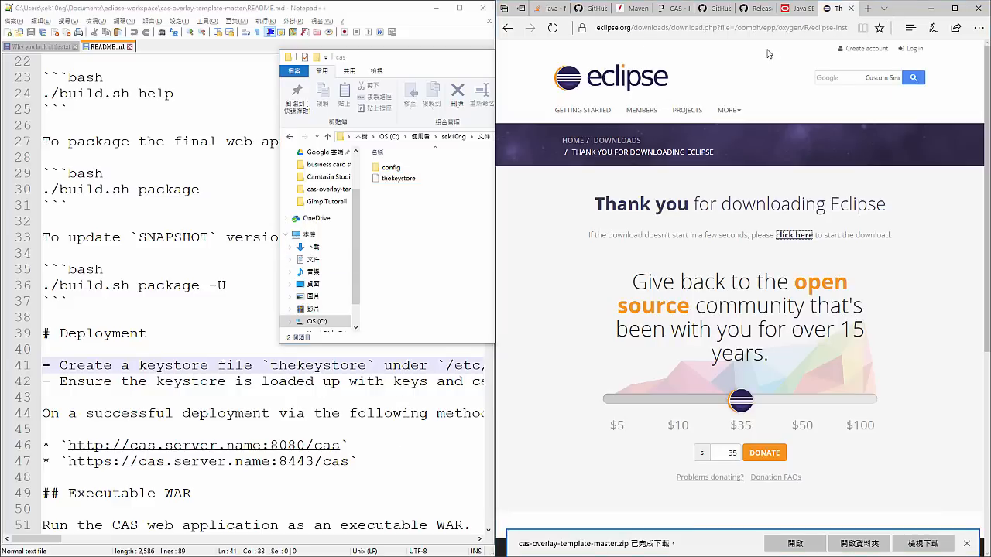
{"action": "left_click", "coordinate": [709, 34]}
{"action": "type", "text": "k"}
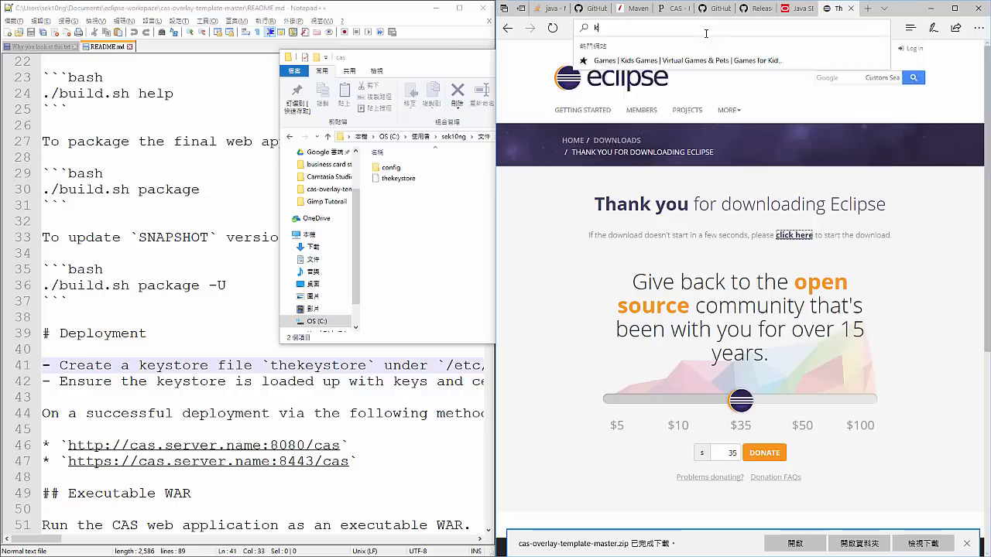
{"action": "type", "text": "eystore"}
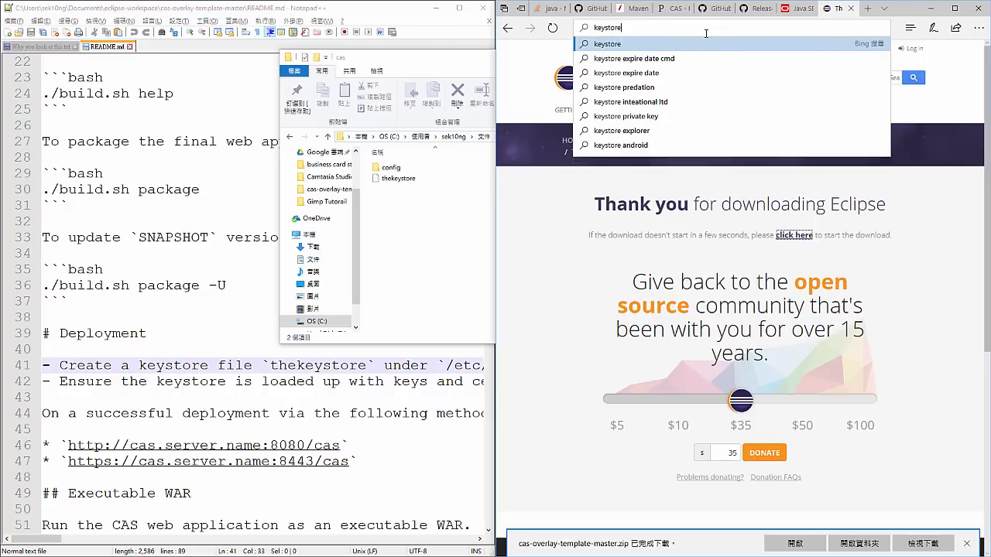
{"action": "type", "text": " explo"}
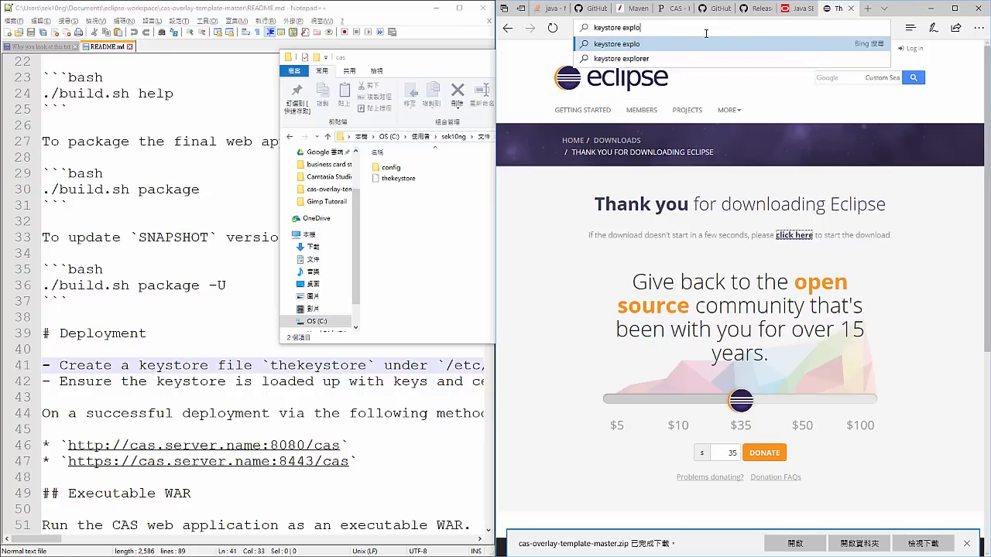
{"action": "type", "text": "rer"}
{"action": "key", "text": "Return"}
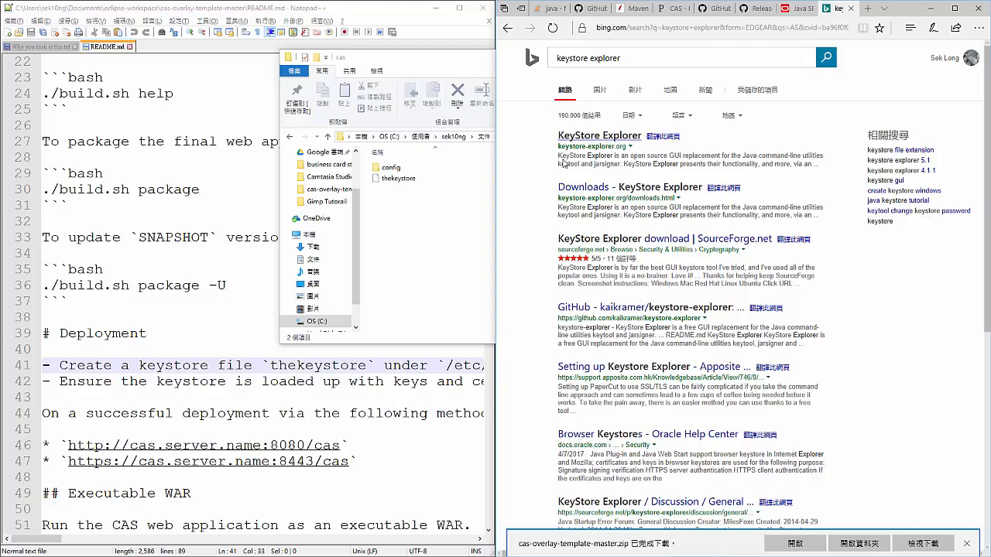
{"action": "left_click", "coordinate": [615, 137]}
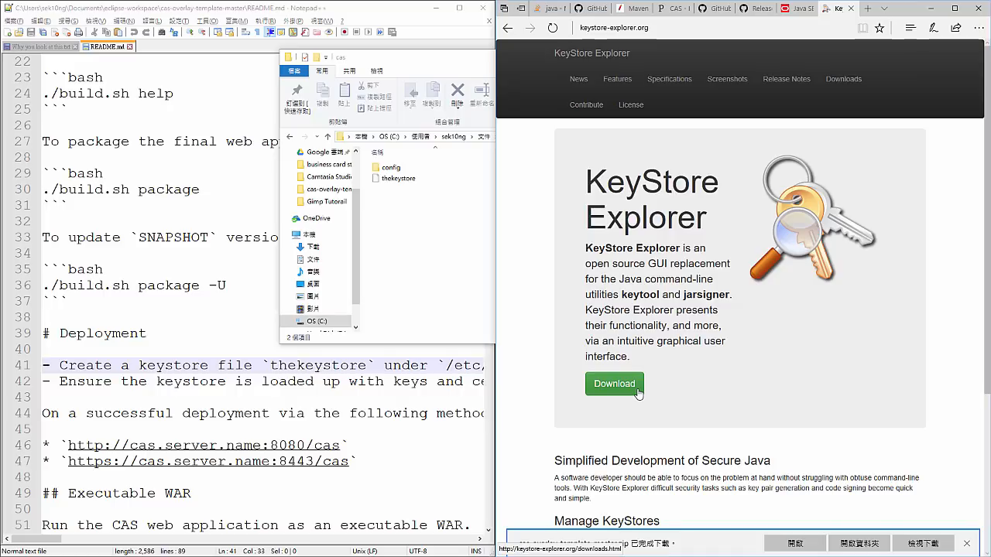
- Go to the KeyStore Explorer downloads page, download the Windows installer kse-530-setup.exe and run it
{"action": "scroll", "coordinate": [559, 411], "scroll_direction": "down", "scroll_amount": 3}
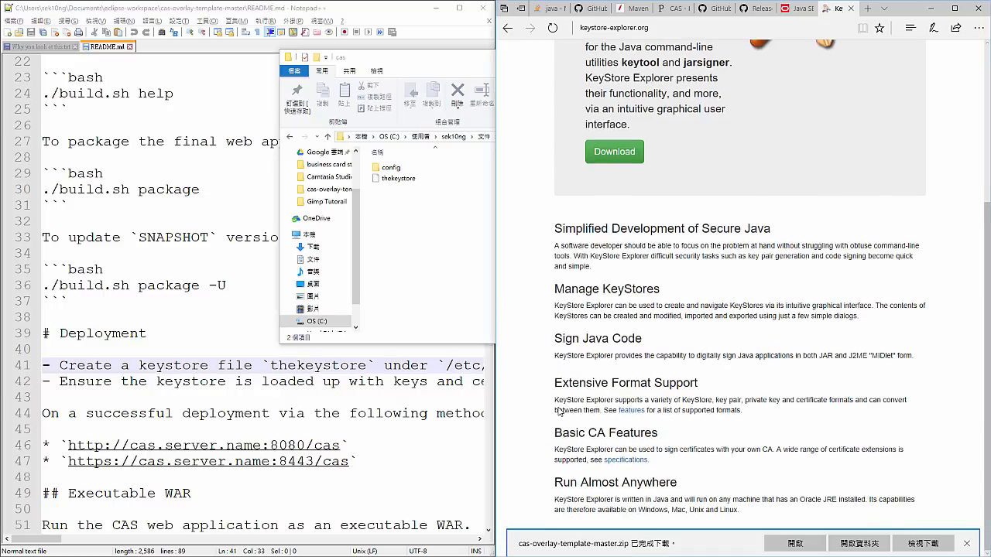
{"action": "scroll", "coordinate": [559, 408], "scroll_direction": "up", "scroll_amount": 3}
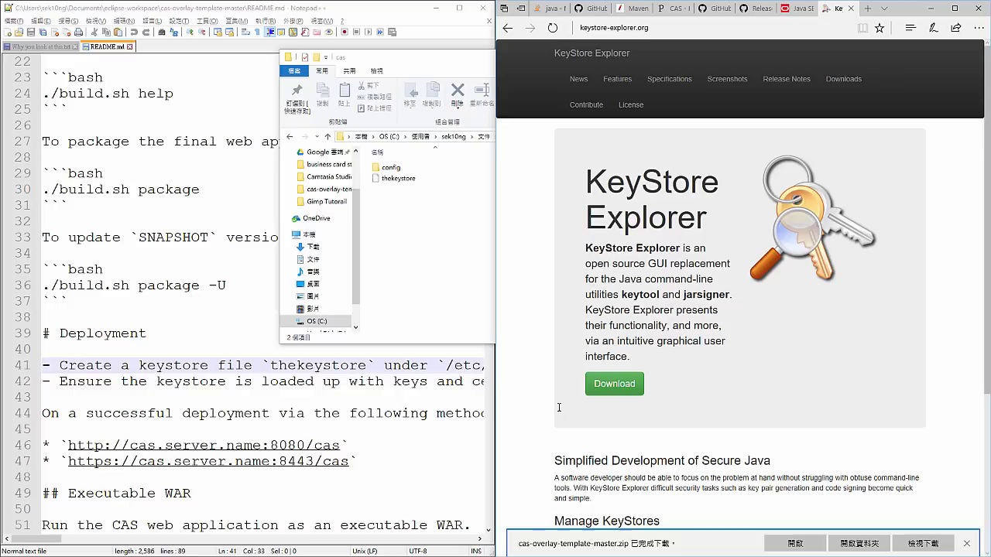
{"action": "left_click", "coordinate": [623, 383]}
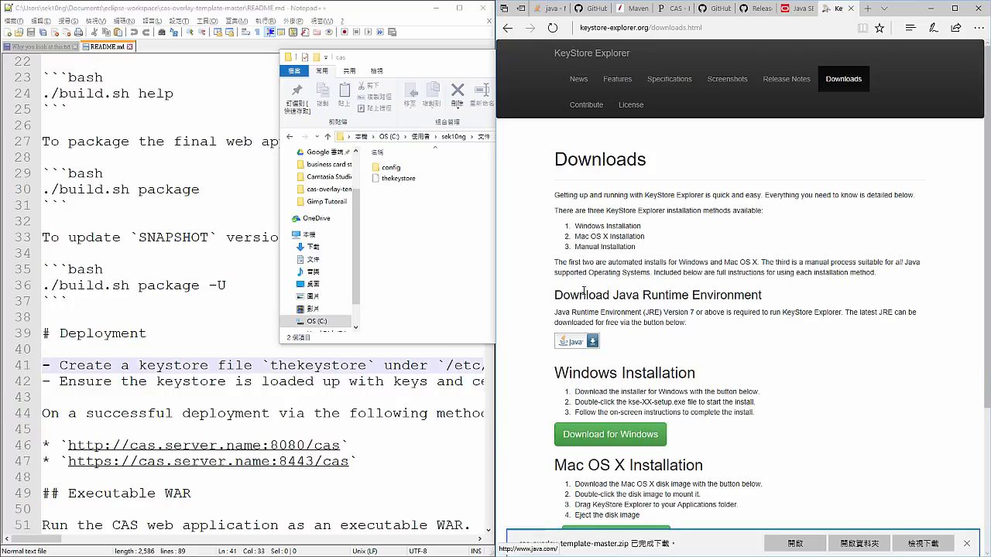
{"action": "scroll", "coordinate": [618, 341], "scroll_direction": "down", "scroll_amount": 1}
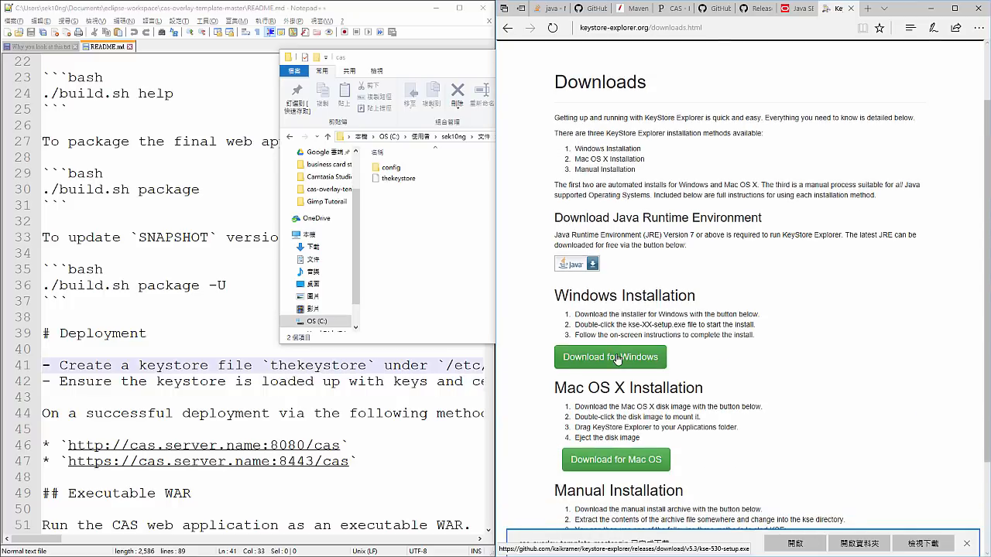
{"action": "left_click", "coordinate": [617, 358]}
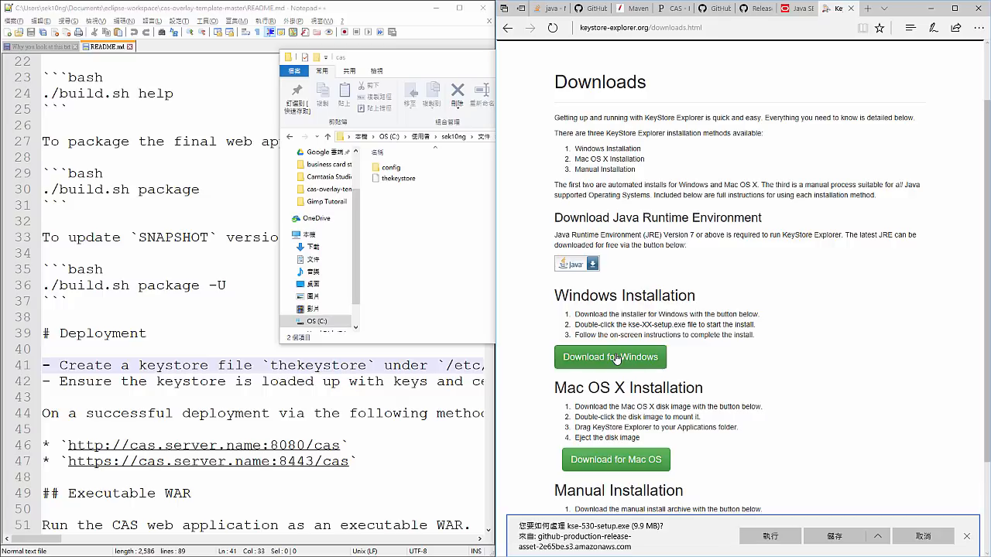
{"action": "left_click", "coordinate": [759, 540]}
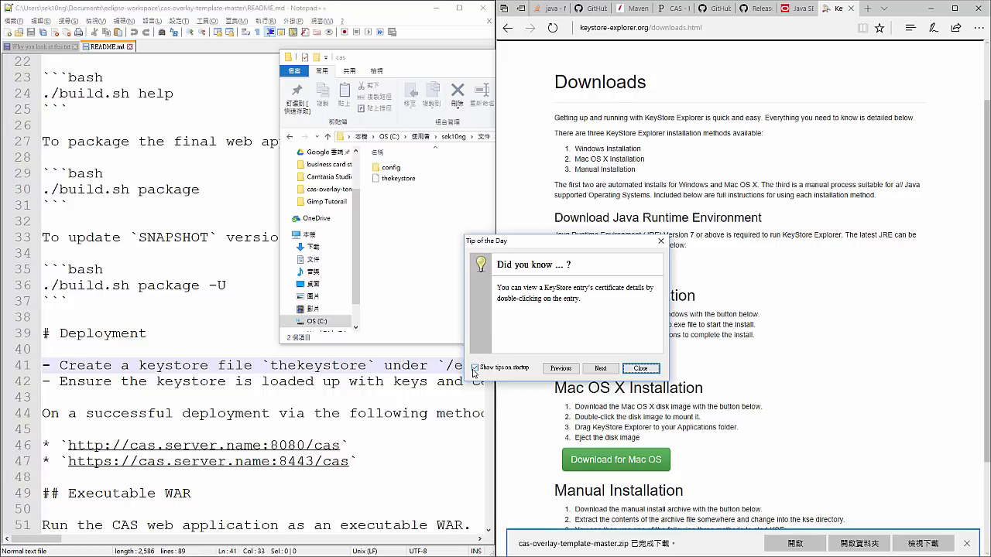
- Turn off the startup tips, close the Tip of the Day, and arrange KeyStore Explorer and File Explorer so both are accessible
{"action": "left_click", "coordinate": [474, 368]}
{"action": "left_click", "coordinate": [639, 368]}
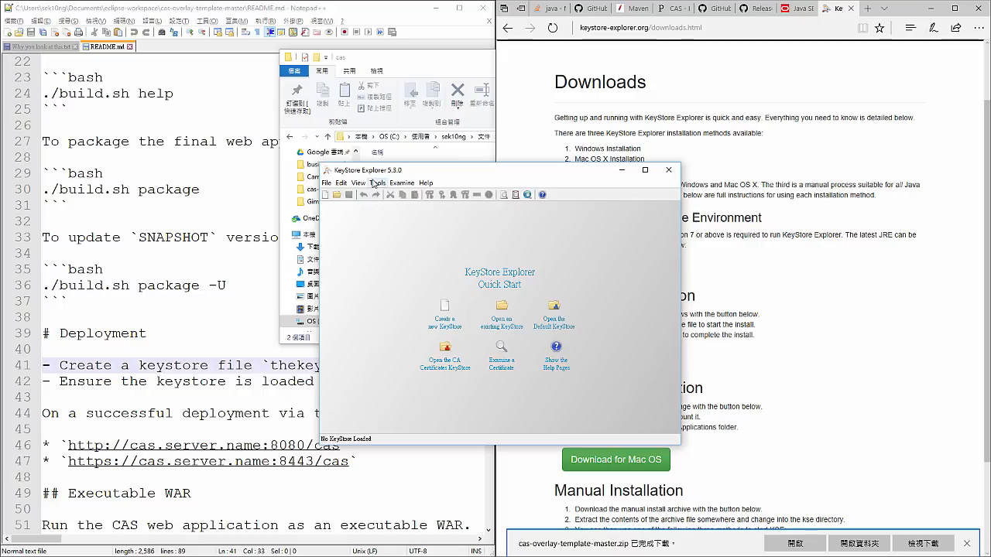
{"action": "left_click_drag", "start_coordinate": [365, 173], "coordinate": [459, 182]}
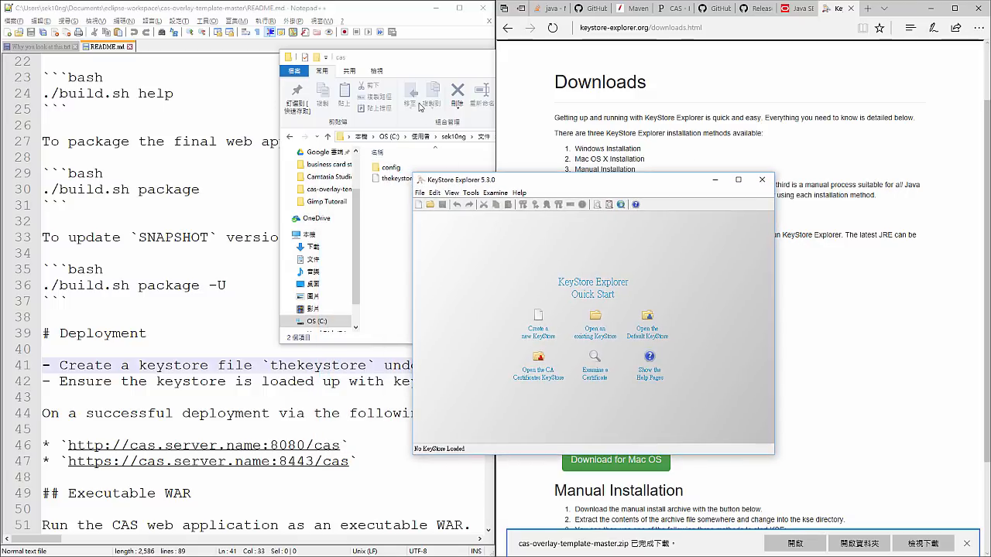
{"action": "left_click_drag", "start_coordinate": [398, 57], "coordinate": [245, 73]}
{"action": "left_click", "coordinate": [480, 381]}
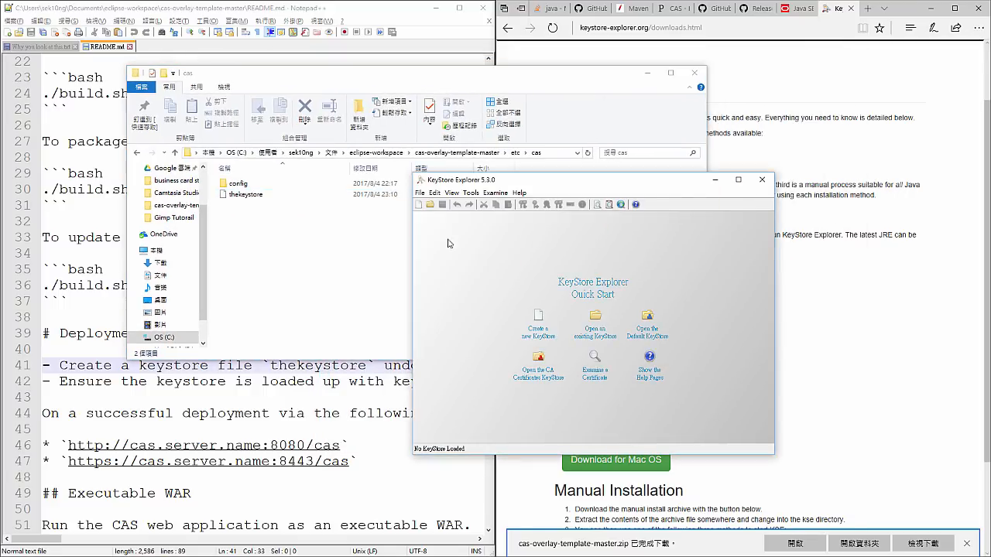
- Copy the etc\cas folder path from File Explorer and use it to open the existing "thekeystore" file in KeyStore Explorer
{"action": "left_click", "coordinate": [551, 155]}
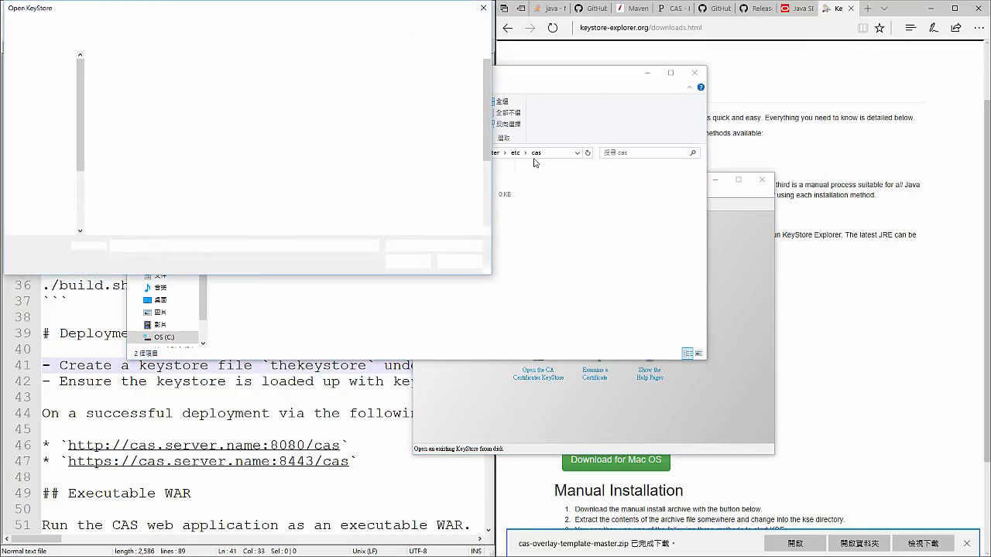
{"action": "left_click", "coordinate": [550, 156]}
{"action": "key", "text": "ctrl+c"}
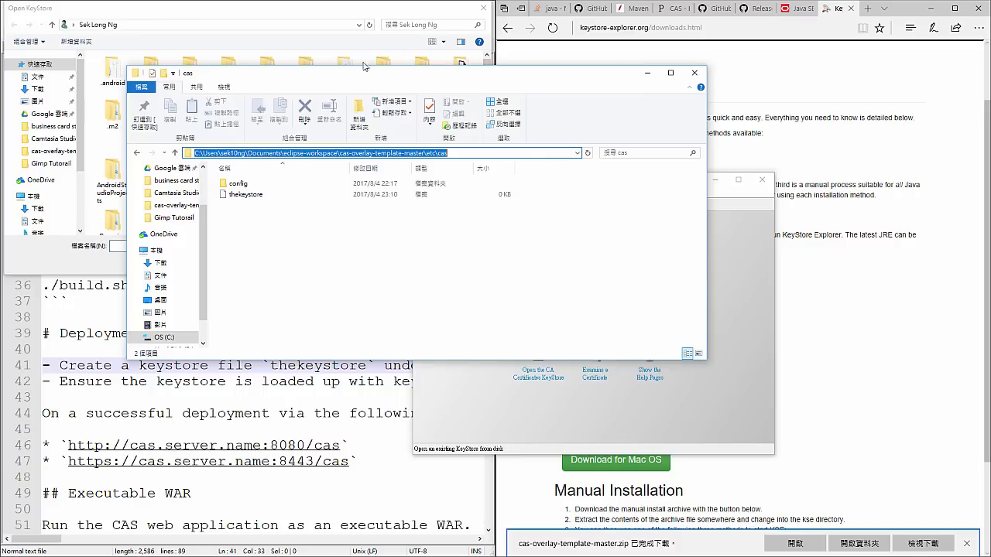
{"action": "left_click", "coordinate": [323, 13]}
{"action": "left_click", "coordinate": [306, 25]}
{"action": "key", "text": "ctrl+v"}
{"action": "key", "text": "Return"}
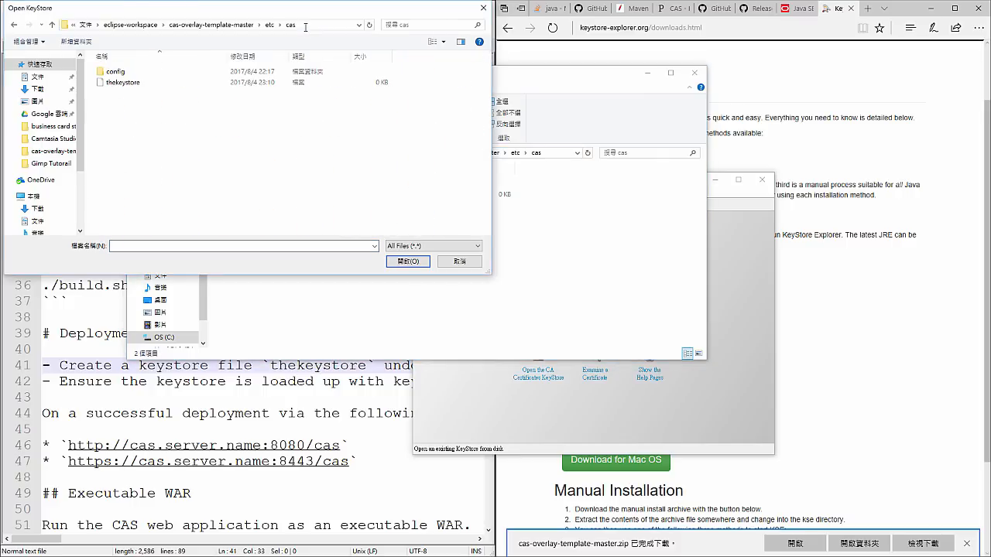
{"action": "left_click", "coordinate": [130, 84]}
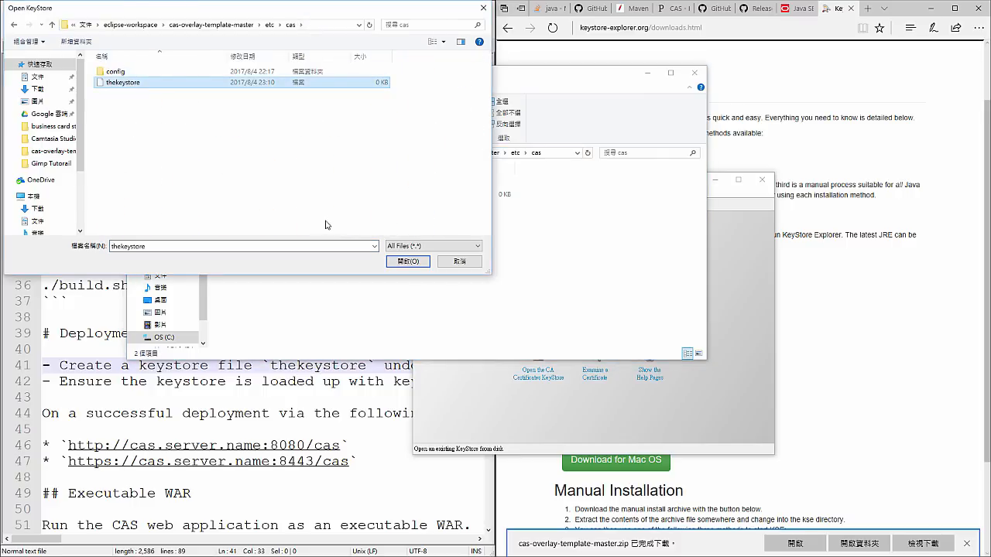
{"action": "left_click", "coordinate": [406, 260]}
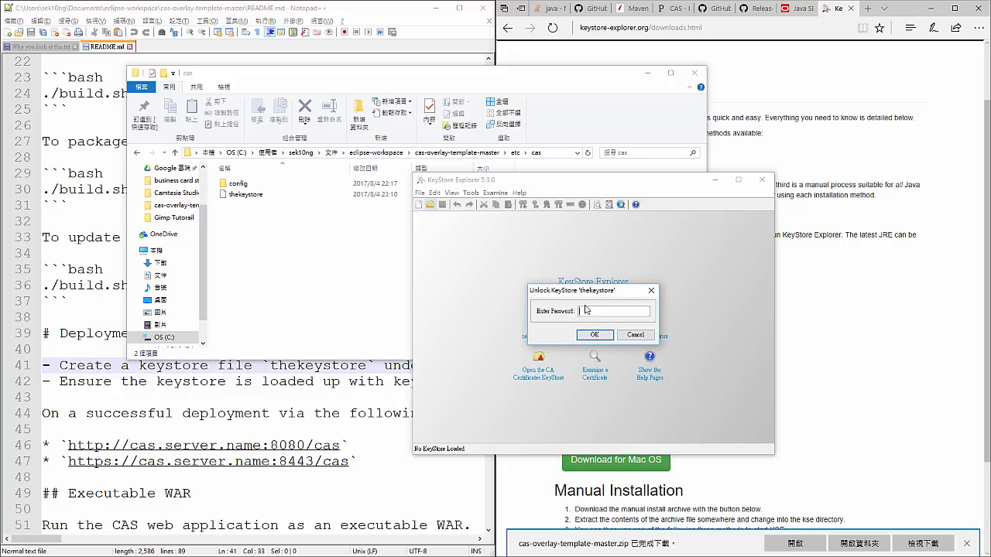
- Try to unlock "thekeystore" with the keystore password given in README.md, and dismiss the resulting dialog
{"action": "type", "text": "changeit"}
{"action": "key", "text": "BackSpace"}
{"action": "left_click", "coordinate": [308, 368]}
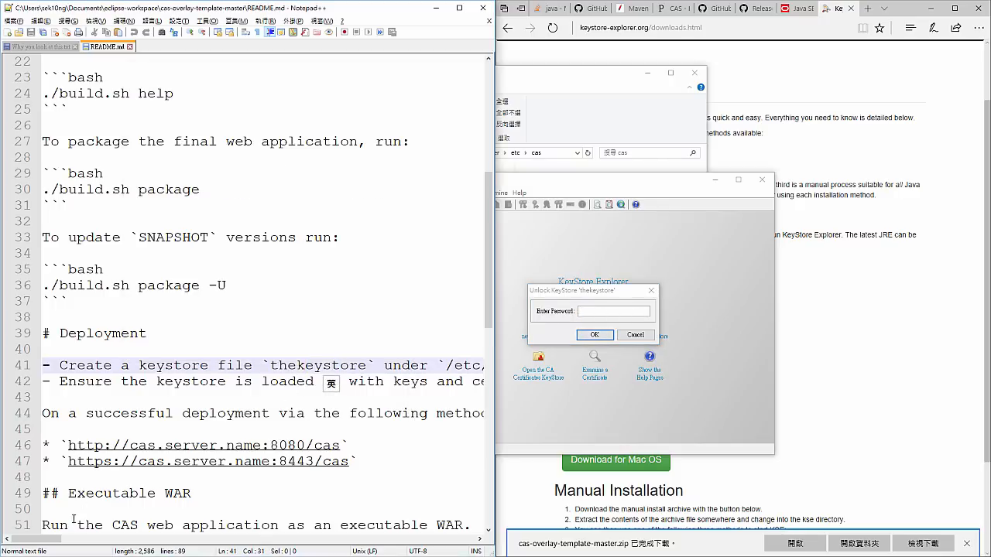
{"action": "left_click_drag", "start_coordinate": [51, 540], "coordinate": [102, 541]}
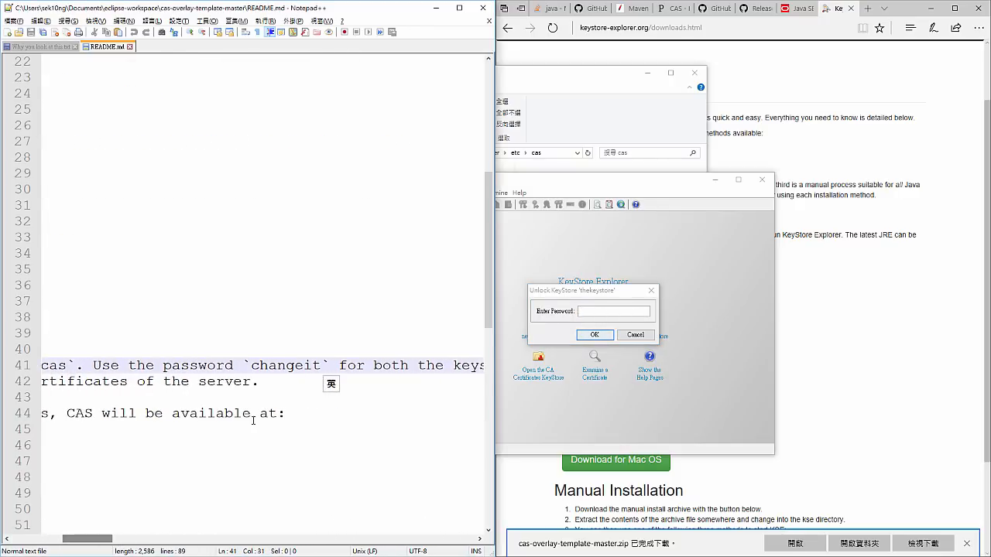
{"action": "double_click", "coordinate": [302, 366]}
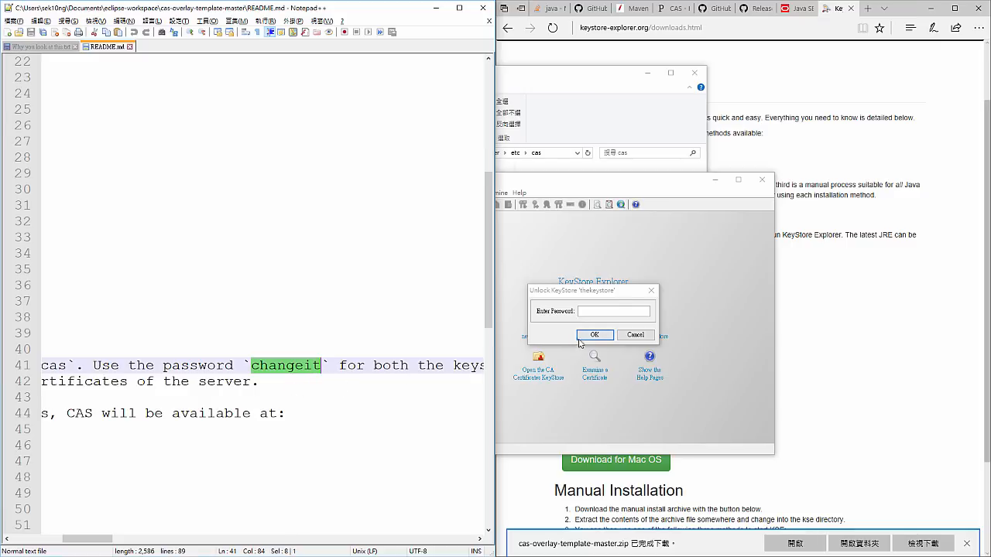
{"action": "left_click", "coordinate": [609, 310]}
{"action": "key", "text": "ctrl+v"}
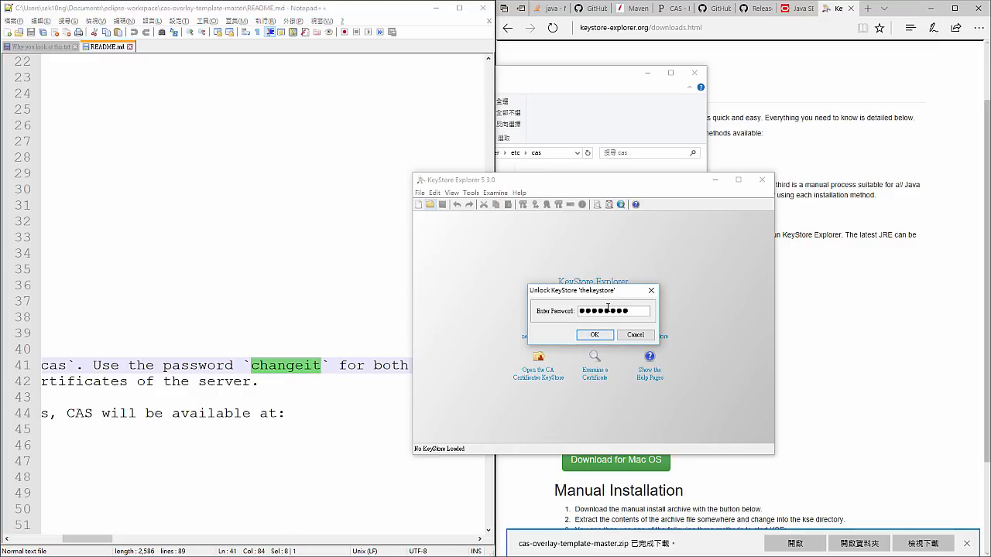
{"action": "left_click", "coordinate": [605, 334]}
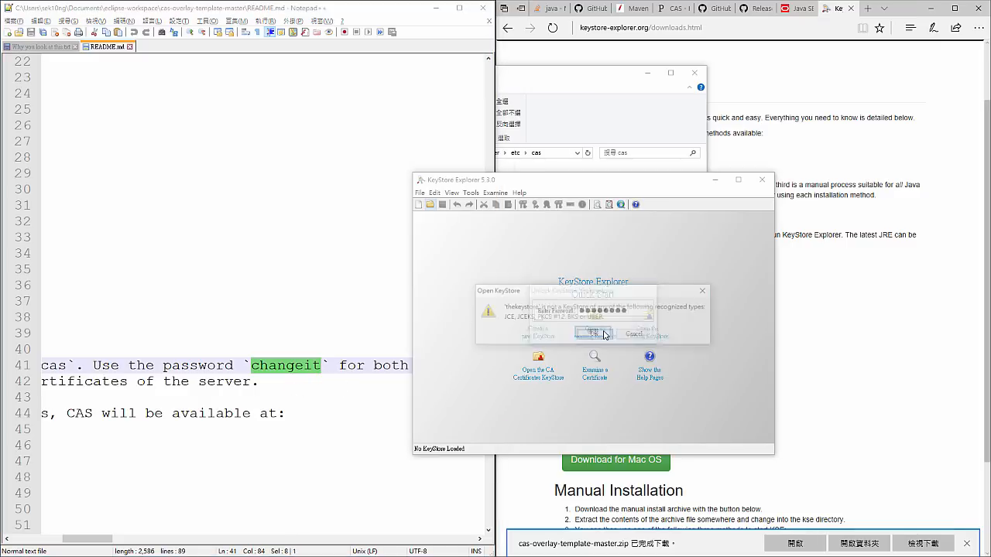
{"action": "left_click", "coordinate": [592, 333]}
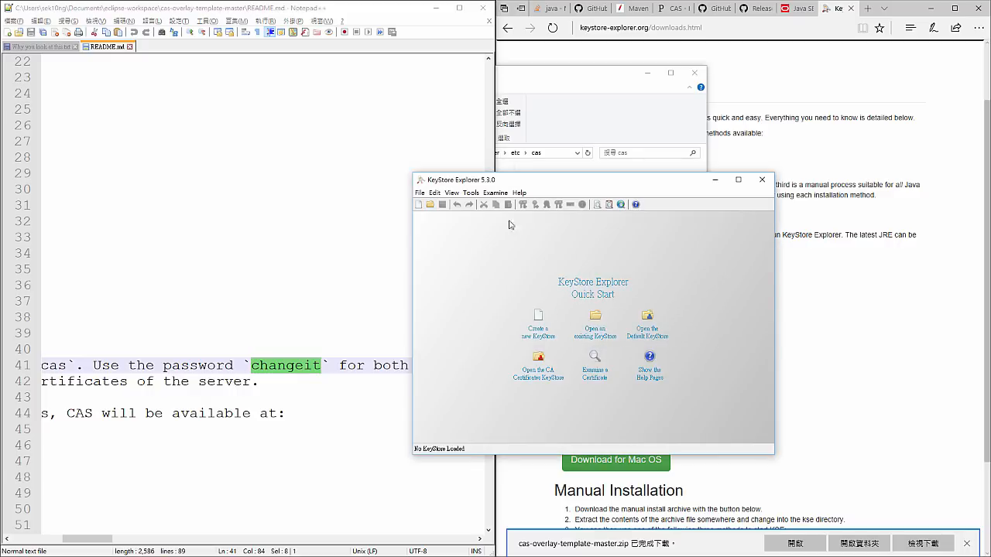
- Minimize Notepad++ and delete the empty "thekeystore" file from the etc\cas folder
{"action": "left_click", "coordinate": [436, 8]}
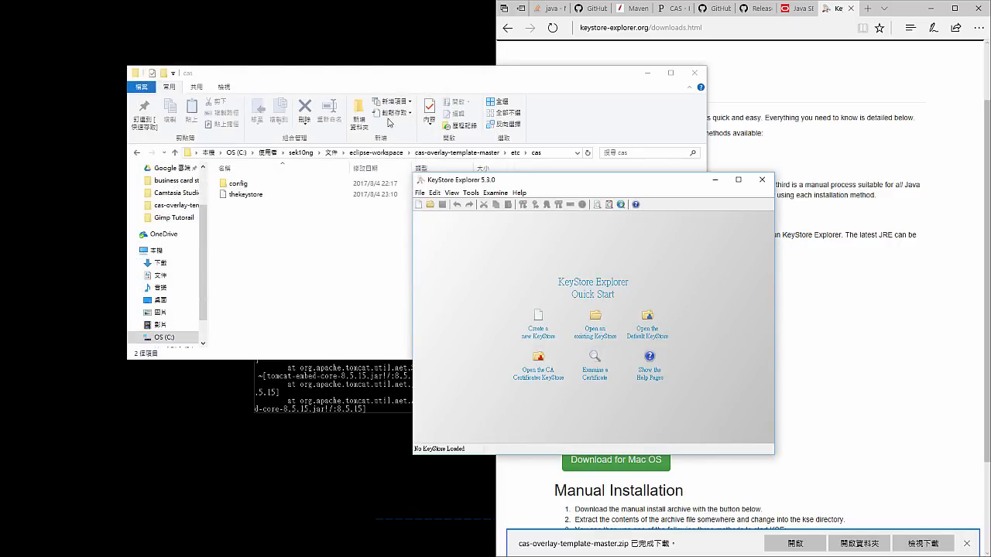
{"action": "left_click", "coordinate": [342, 245]}
{"action": "left_click", "coordinate": [284, 198]}
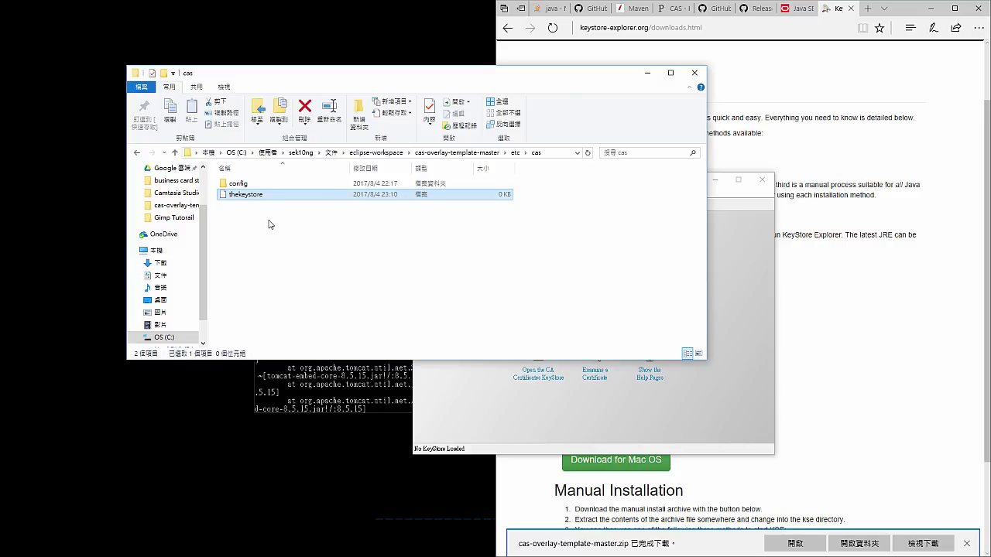
{"action": "key", "text": "Delete"}
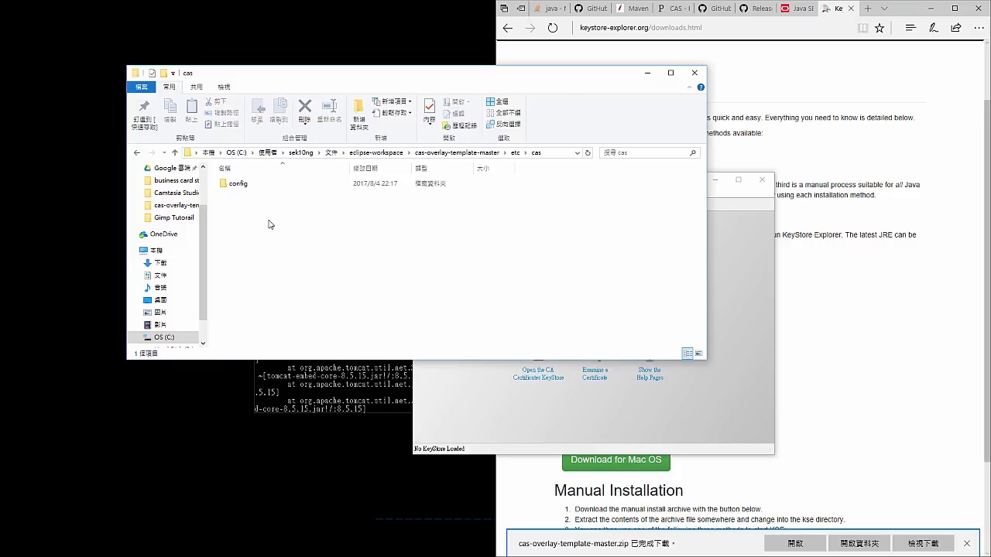
- Create a new keystore of type JKS in KeyStore Explorer
{"action": "left_click", "coordinate": [723, 288]}
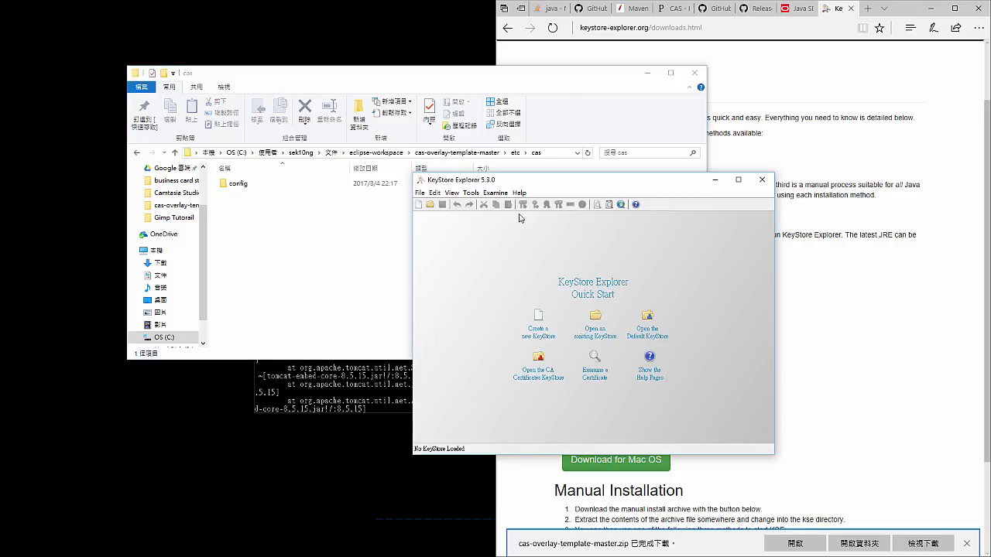
{"action": "left_click", "coordinate": [419, 204]}
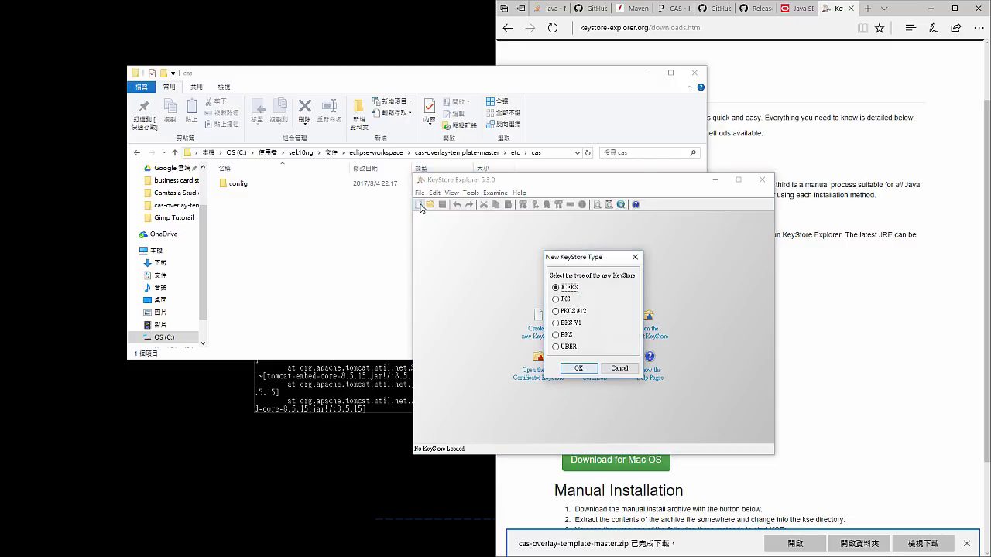
{"action": "left_click", "coordinate": [556, 299]}
{"action": "left_click", "coordinate": [577, 368]}
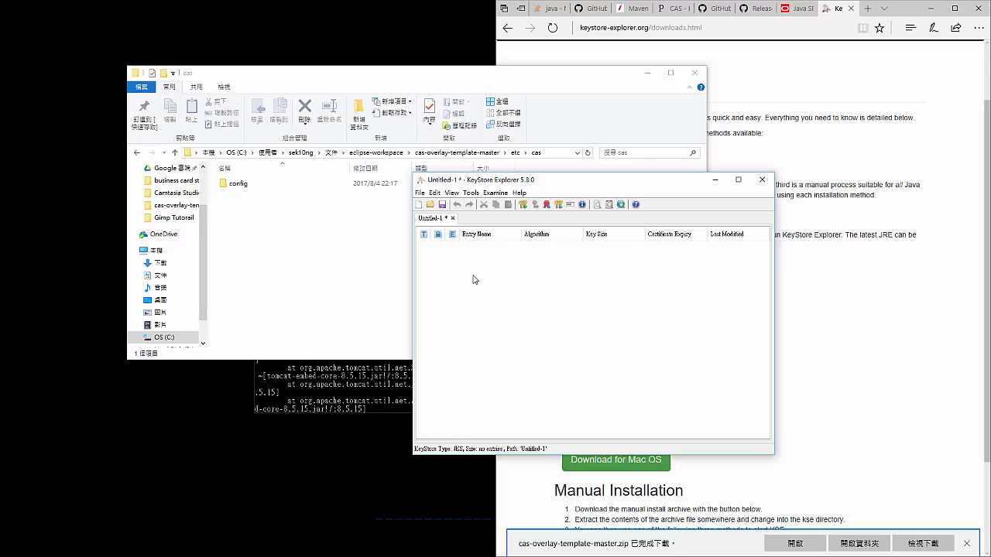
- Start saving the new keystore, and write the keystore password in File Explorer's search box to copy it as readable text
{"action": "left_click", "coordinate": [442, 204]}
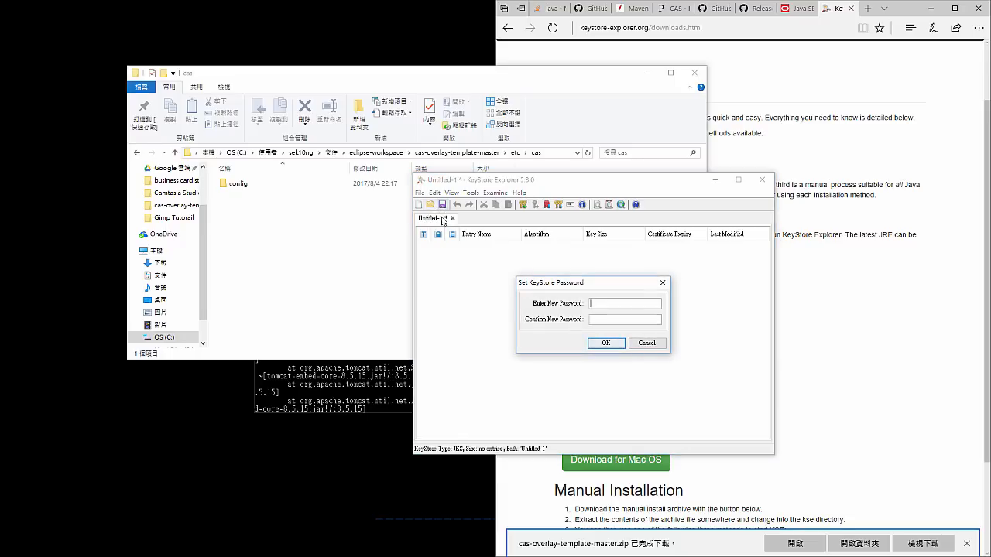
{"action": "type", "text": "●●●●●"}
{"action": "key", "text": "BackSpace"}
{"action": "key", "text": "BackSpace"}
{"action": "key", "text": "BackSpace"}
{"action": "key", "text": "BackSpace"}
{"action": "key", "text": "BackSpace"}
{"action": "left_click", "coordinate": [635, 152]}
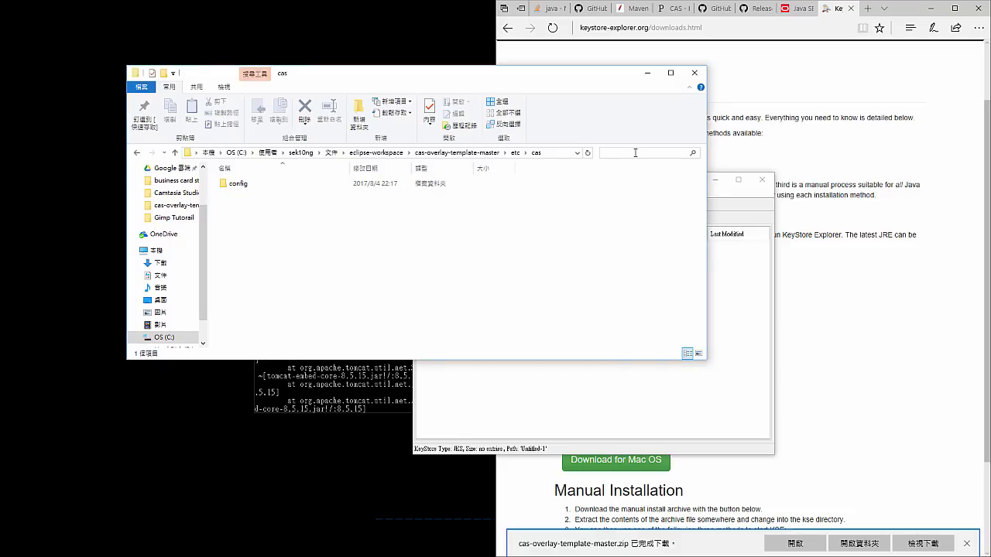
{"action": "type", "text": "changeit"}
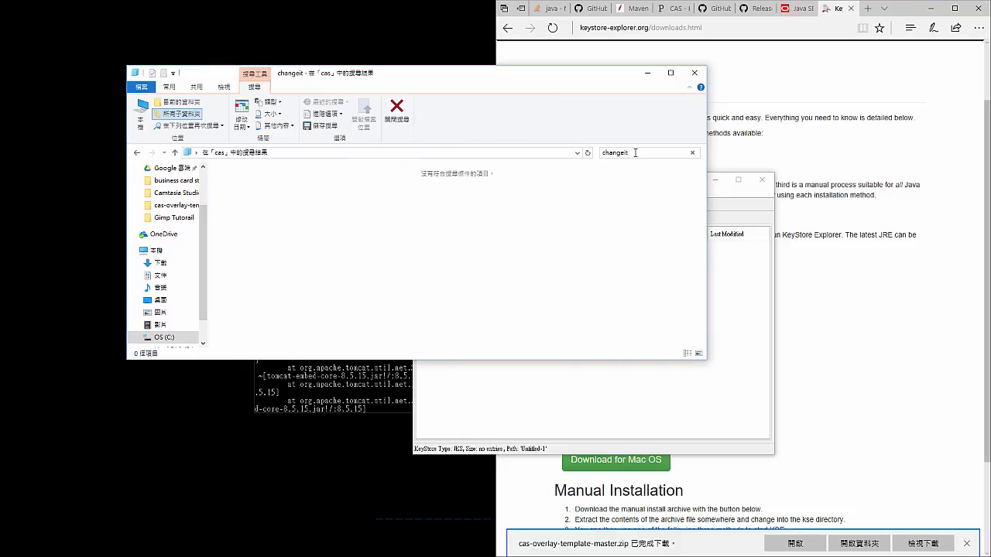
{"action": "left_click", "coordinate": [629, 153]}
{"action": "left_click", "coordinate": [725, 267]}
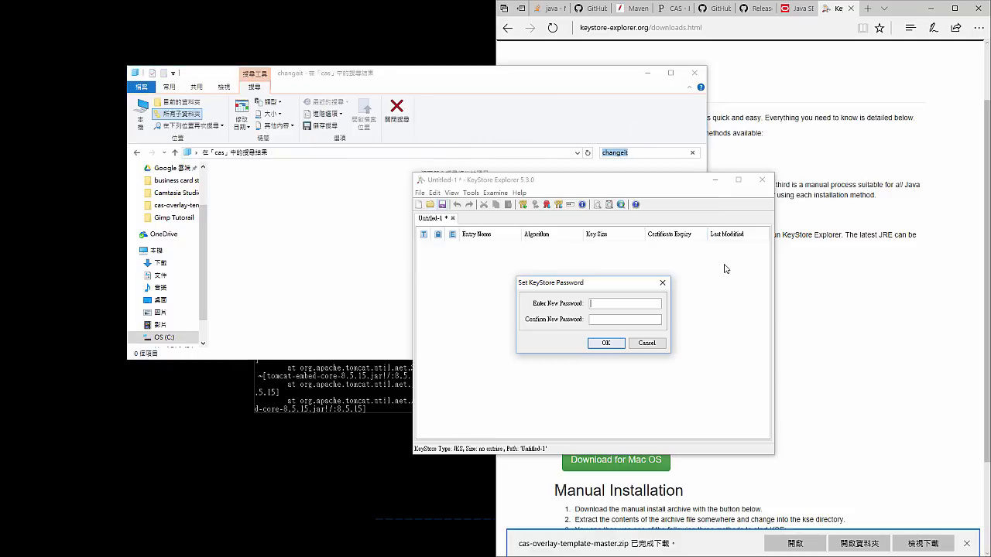
- Enter and confirm the keystore password for the new keystore
{"action": "left_click", "coordinate": [643, 300]}
{"action": "type", "text": "changeit"}
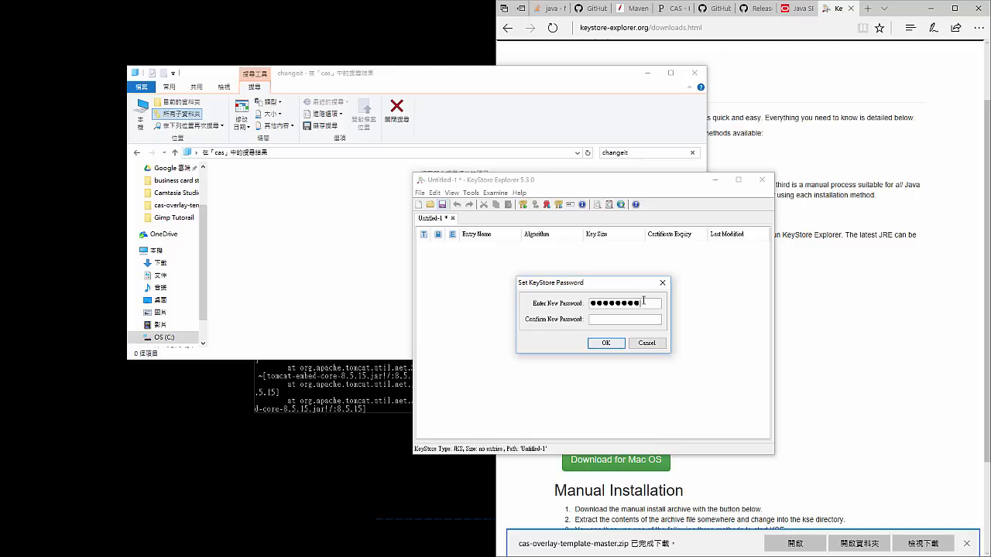
{"action": "key", "text": "Tab"}
{"action": "type", "text": "changeit"}
{"action": "key", "text": "Return"}
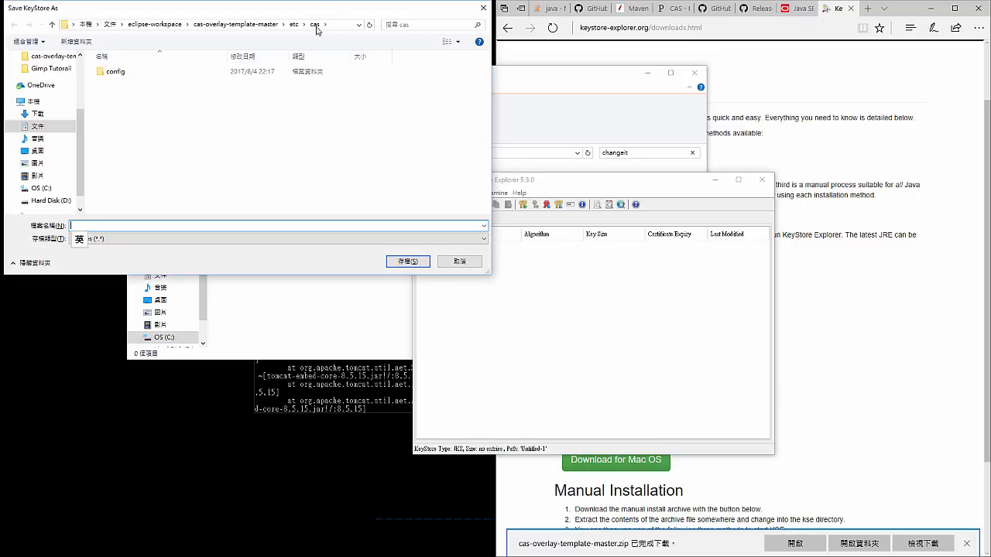
- Save the keystore as "thekeystore" in the etc\cas folder, check it in File Explorer with the search cleared, and return to KeyStore Explorer
{"action": "type", "text": "thekeystore"}
{"action": "left_click", "coordinate": [402, 261]}
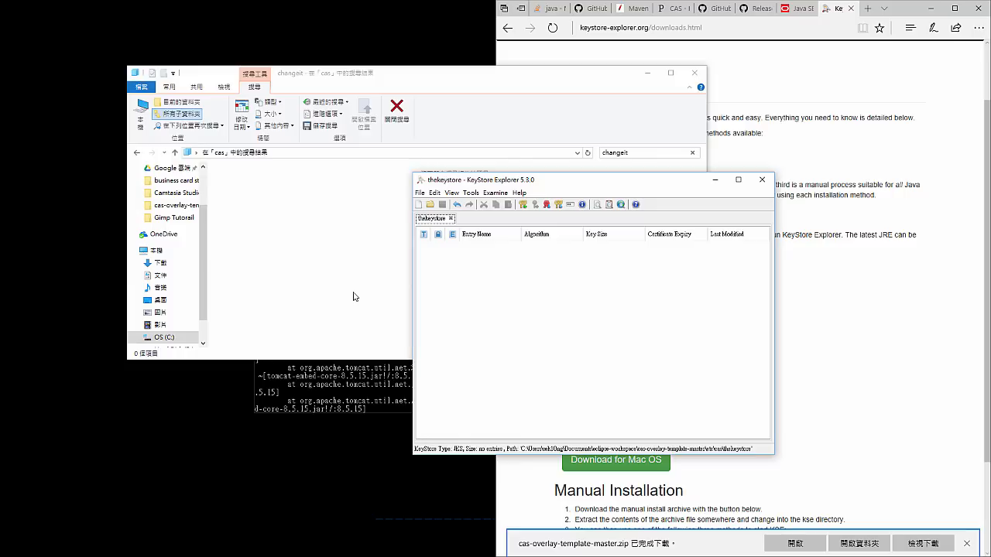
{"action": "left_click", "coordinate": [692, 152]}
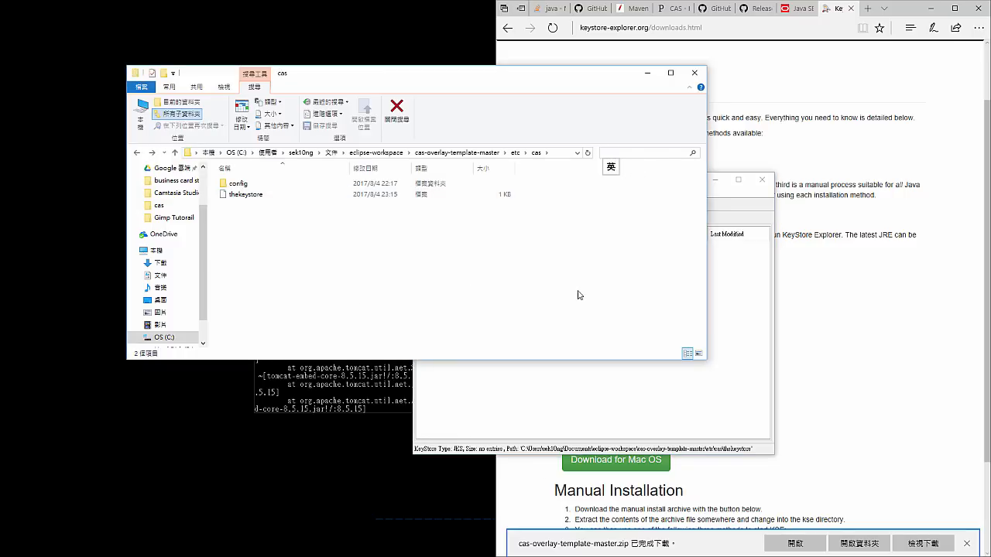
{"action": "left_click", "coordinate": [684, 398]}
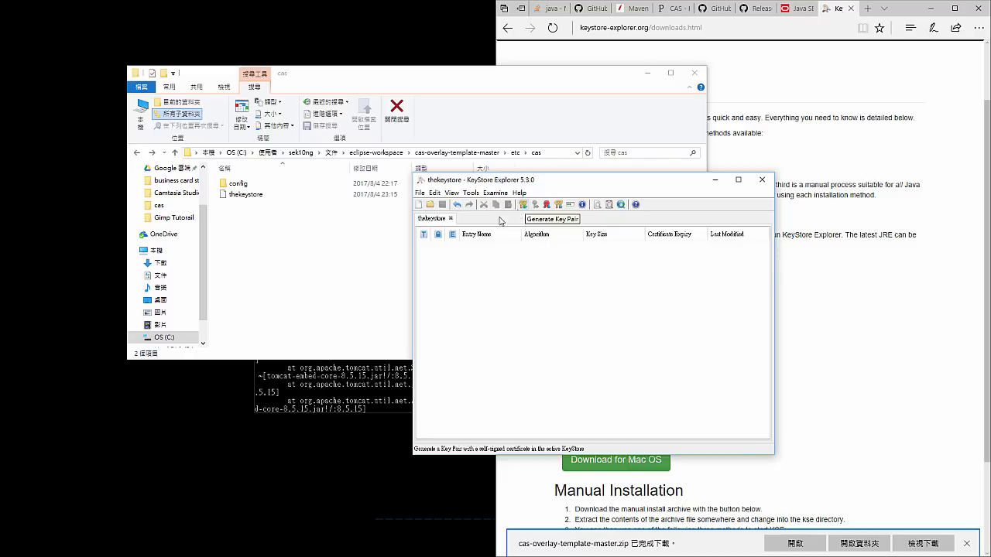
- Start generating a 2,048-bit RSA key pair with a Version 3, SHA-256 with RSA certificate, and open the certificate's name details
{"action": "left_click", "coordinate": [524, 206]}
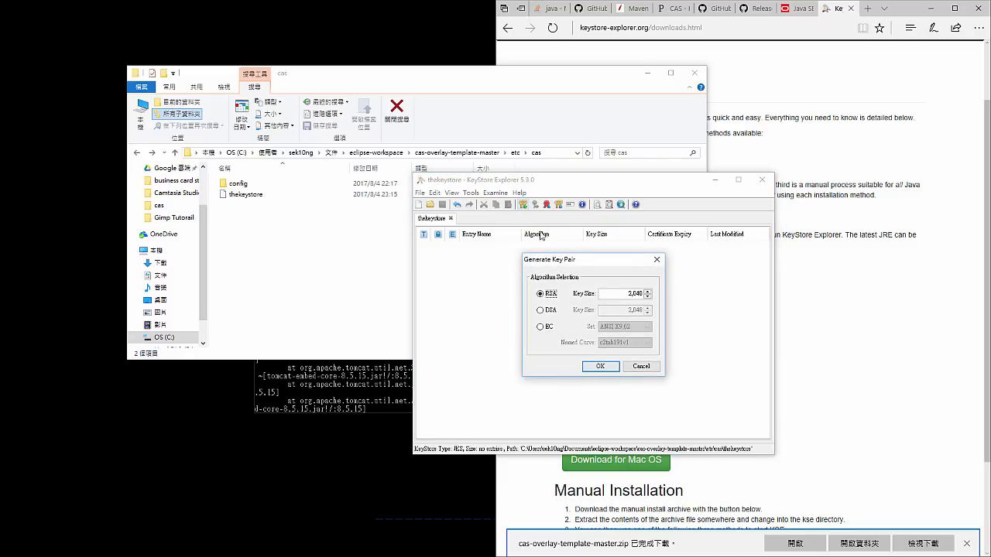
{"action": "left_click", "coordinate": [599, 366]}
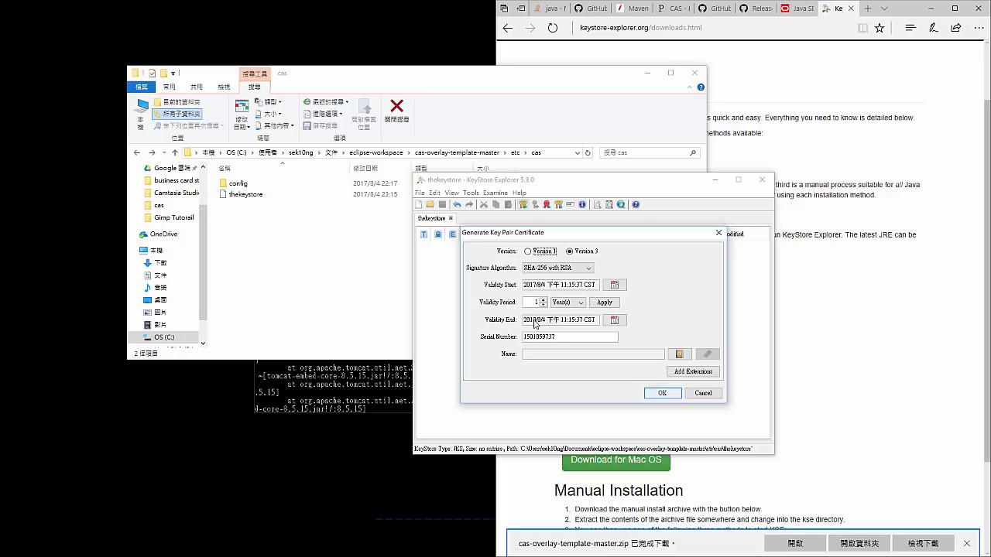
{"action": "left_click_drag", "start_coordinate": [553, 338], "coordinate": [531, 337]}
{"action": "left_click", "coordinate": [675, 354]}
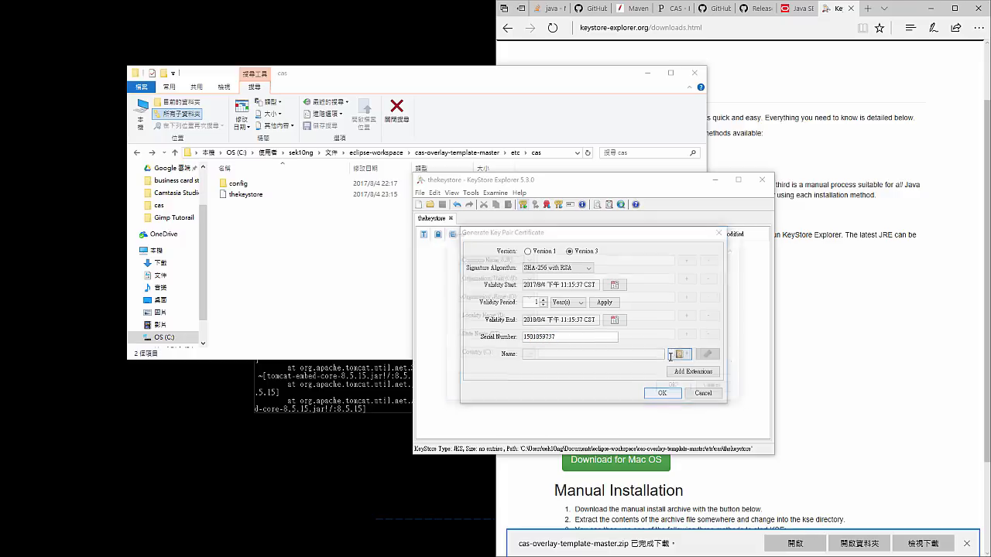
{"action": "left_click", "coordinate": [620, 260]}
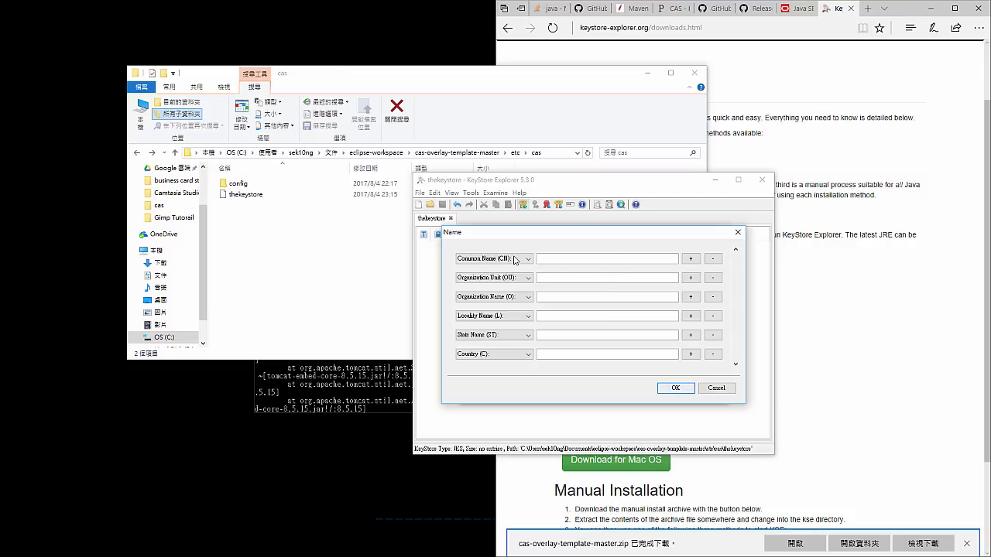
- Enter the certificate's common name (CN)
{"action": "left_click", "coordinate": [516, 259]}
{"action": "left_click", "coordinate": [515, 260]}
{"action": "left_click", "coordinate": [557, 257]}
{"action": "key", "text": "space"}
{"action": "key", "text": "Escape"}
{"action": "key", "text": "ctrl+a"}
{"action": "type", "text": "b"}
{"action": "key", "text": "ctrl+a"}
{"action": "key", "text": "BackSpace"}
{"action": "key", "text": "Tab"}
{"action": "key", "text": "Tab"}
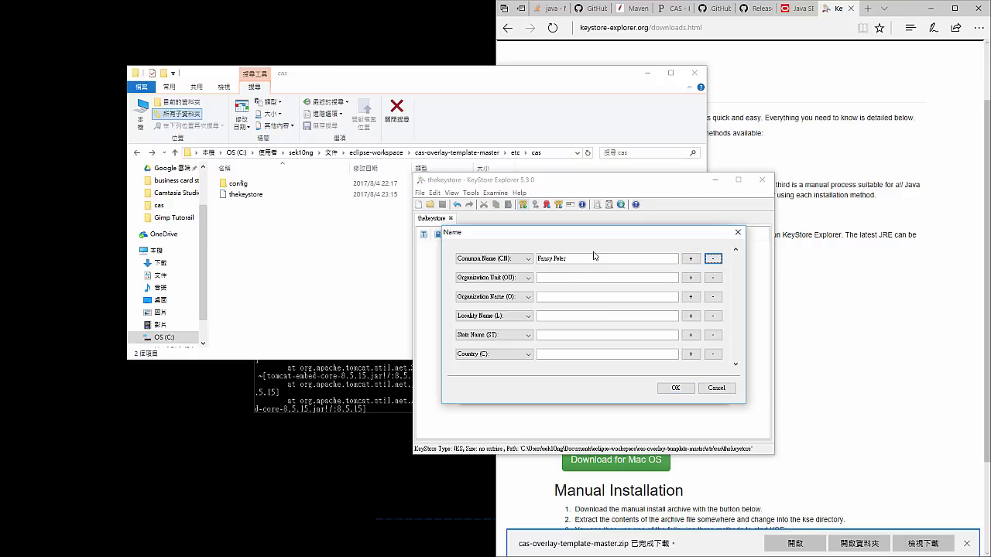
- Set organization unit, organization name, locality and state to "Something" and the country to "AB", and accept the name details
{"action": "left_click_drag", "start_coordinate": [592, 258], "coordinate": [502, 256]}
{"action": "left_click", "coordinate": [556, 279]}
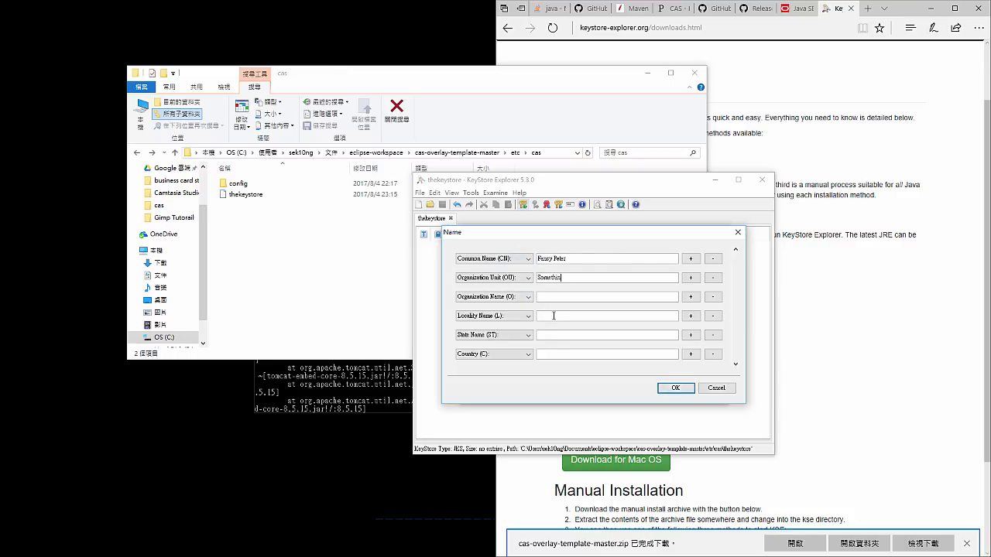
{"action": "key", "text": "ctrl+a"}
{"action": "key", "text": "ctrl+c"}
{"action": "left_click", "coordinate": [572, 298]}
{"action": "key", "text": "ctrl+v"}
{"action": "left_click", "coordinate": [579, 316]}
{"action": "key", "text": "ctrl+v"}
{"action": "key", "text": "ctrl+v"}
{"action": "type", "text": "AB"}
{"action": "left_click", "coordinate": [674, 388]}
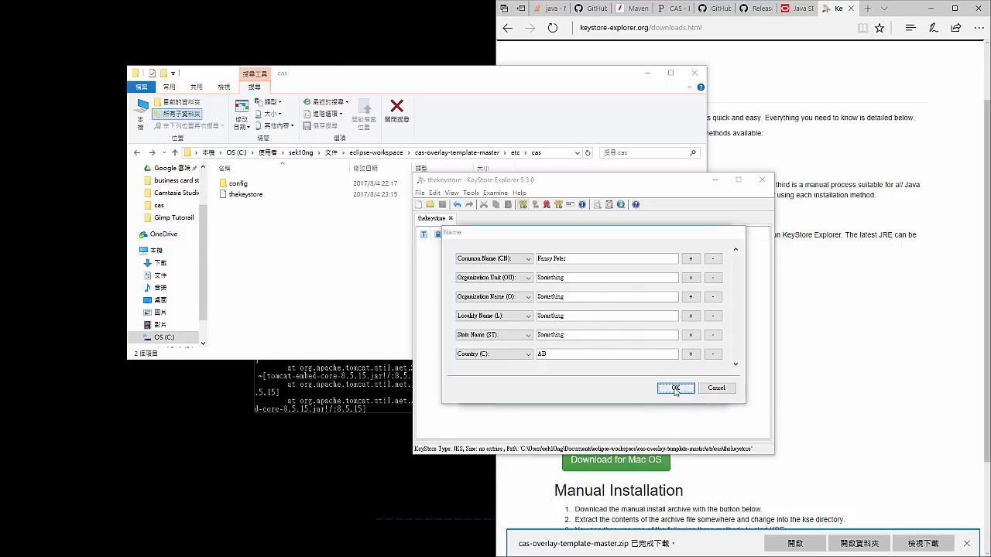
- Accept the certificate and its suggested alias, and enter and confirm the key pair entry password
{"action": "left_click", "coordinate": [675, 354]}
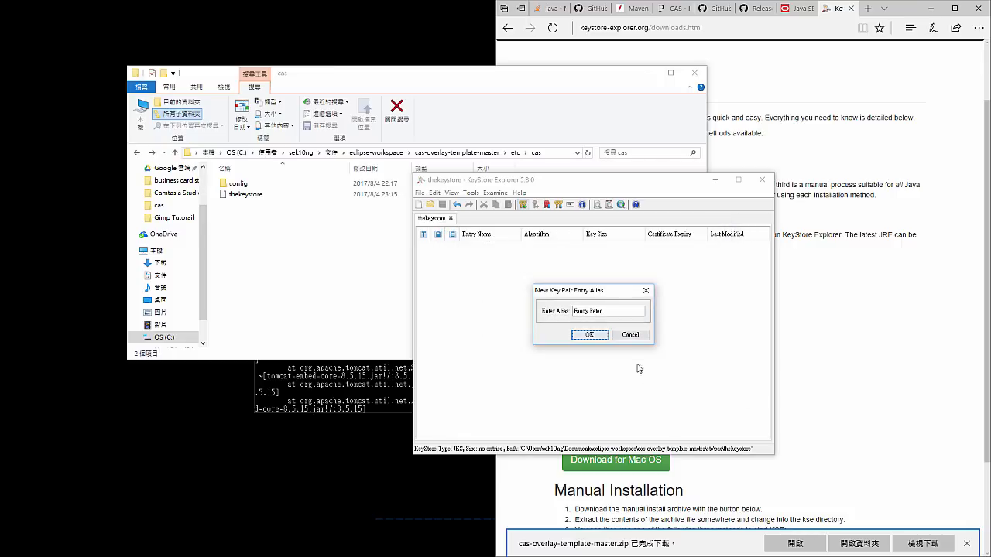
{"action": "left_click", "coordinate": [599, 337]}
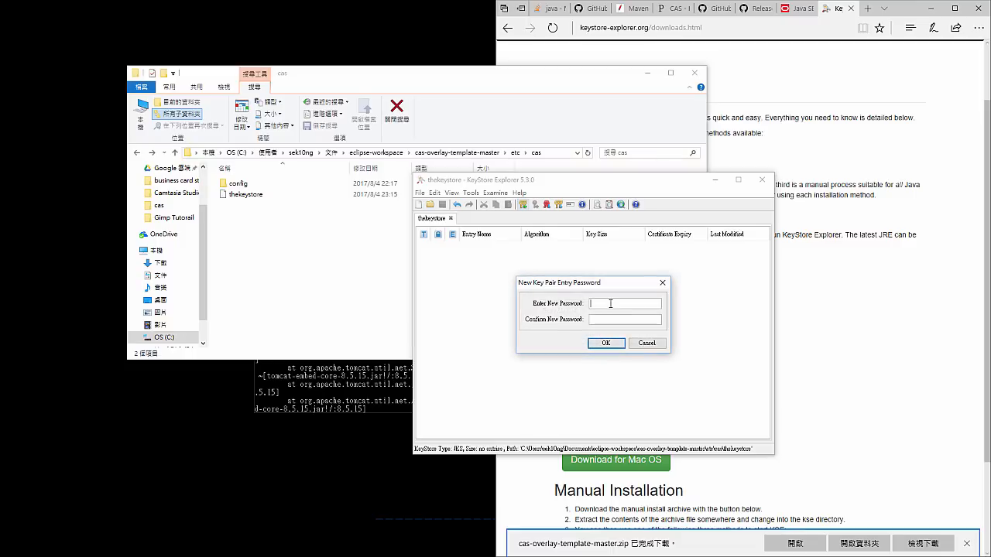
{"action": "type", "text": "password"}
{"action": "key", "text": "Tab"}
{"action": "type", "text": "password"}
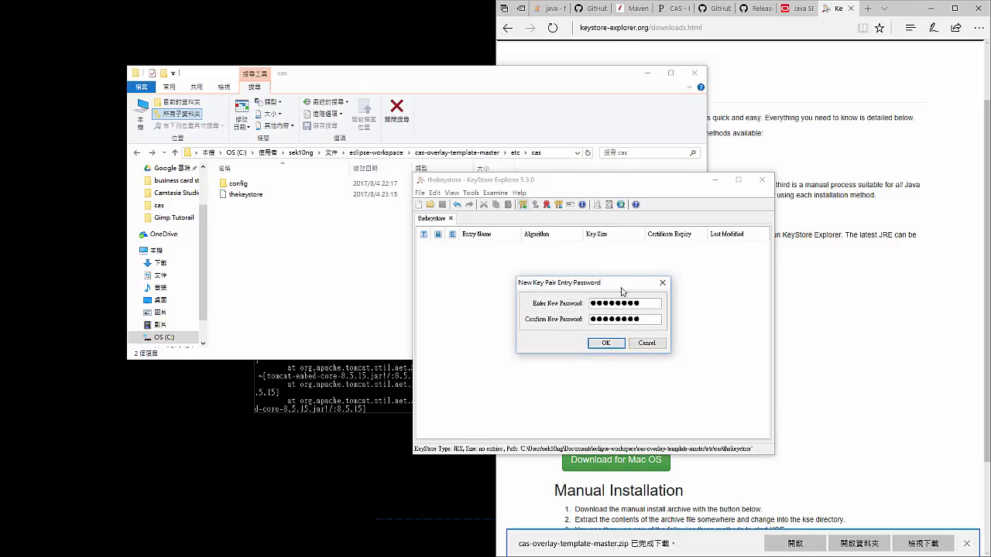
{"action": "left_click", "coordinate": [606, 343]}
- Write the key pair entry password in File Explorer's search box as readable text
{"action": "left_click", "coordinate": [619, 152]}
{"action": "type", "text": "chan"}
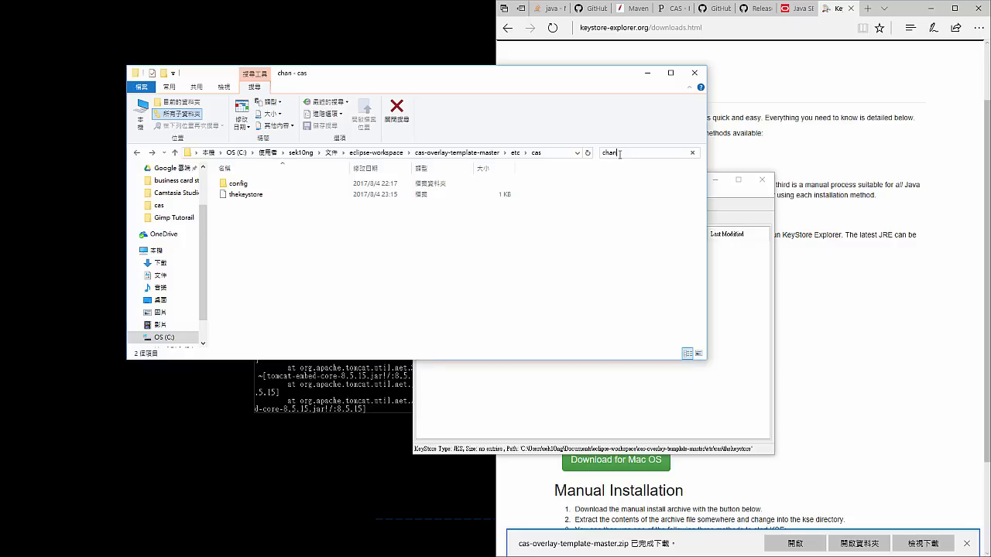
{"action": "type", "text": "geit"}
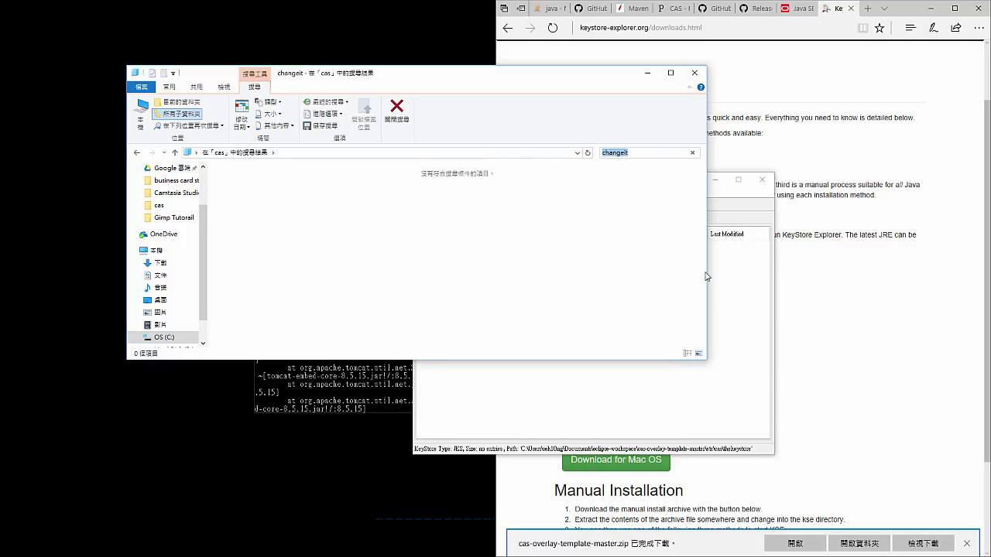
- Finish generating the key pair and save the keystore, and check "thekeystore" in File Explorer with the search cleared
{"action": "left_click", "coordinate": [731, 309]}
{"action": "left_click", "coordinate": [619, 342]}
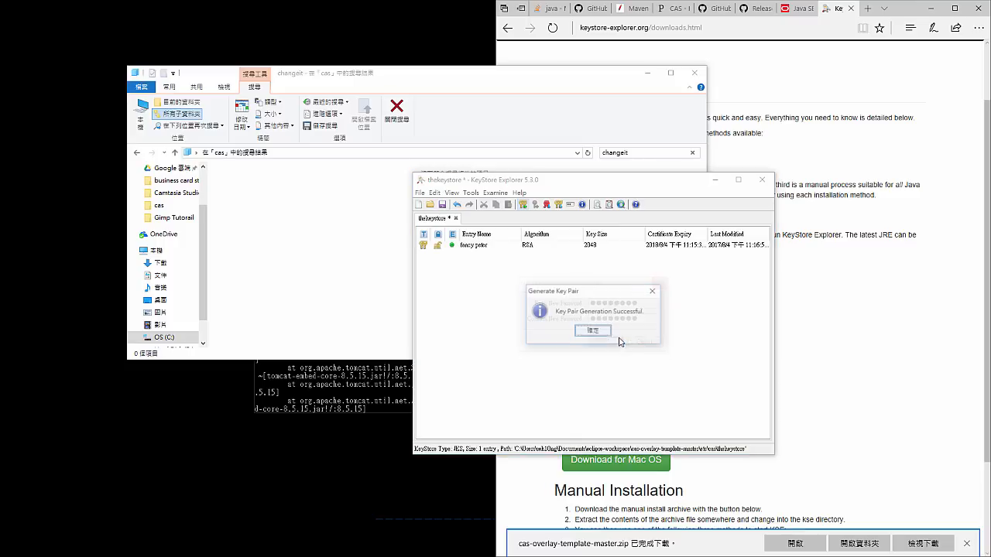
{"action": "left_click", "coordinate": [589, 333]}
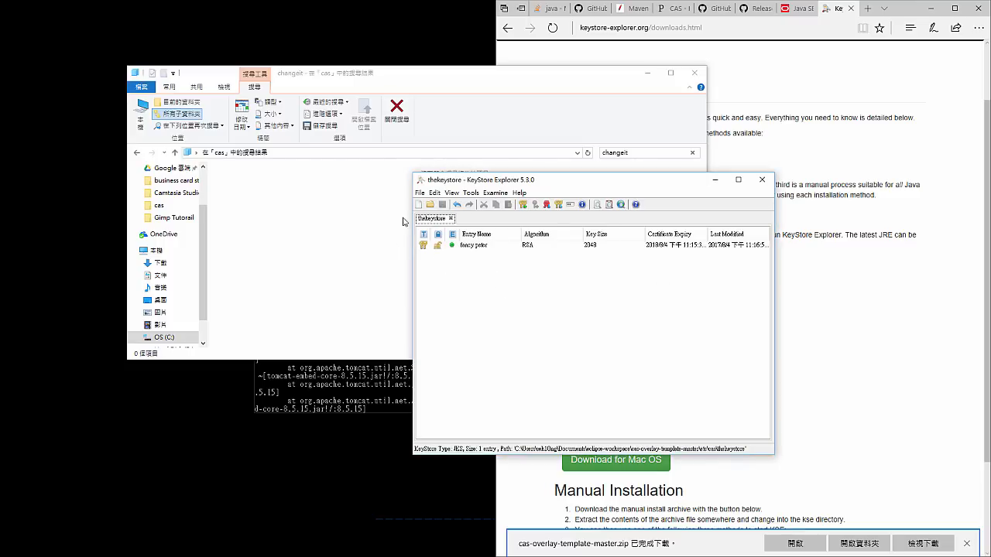
{"action": "left_click", "coordinate": [692, 152]}
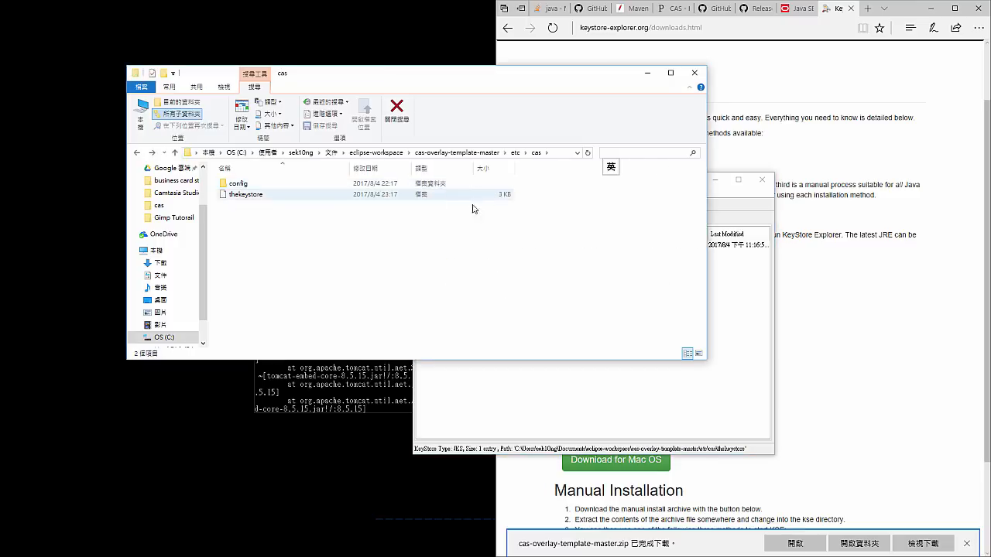
{"action": "left_click", "coordinate": [377, 224]}
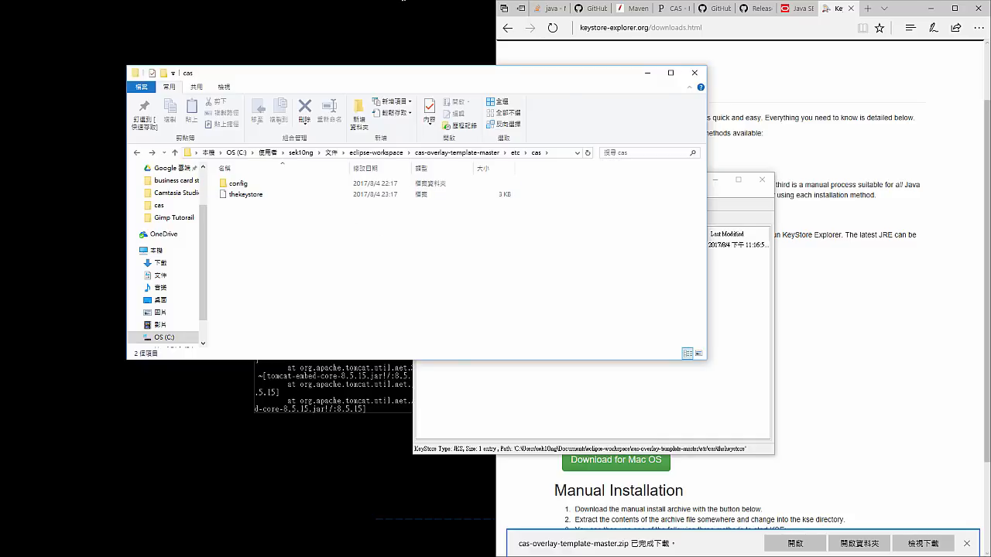
- Review the earlier "build run" console output for the \etc\cas\thekeystore exception, and close that console
{"action": "left_click", "coordinate": [403, 1]}
{"action": "left_click", "coordinate": [393, 285]}
{"action": "scroll", "coordinate": [394, 284], "scroll_direction": "down", "scroll_amount": 9}
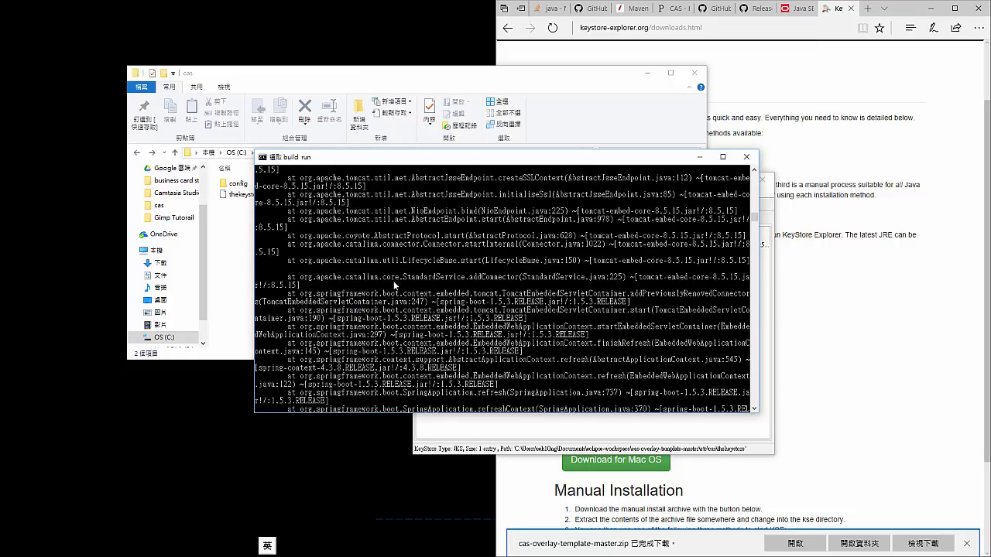
{"action": "scroll", "coordinate": [394, 285], "scroll_direction": "down", "scroll_amount": 10}
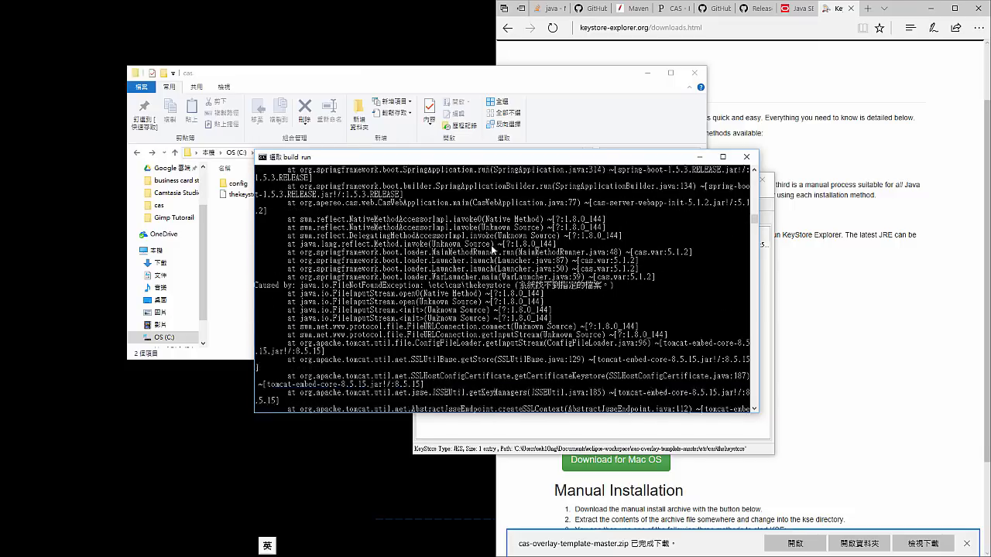
{"action": "scroll", "coordinate": [491, 245], "scroll_direction": "up", "scroll_amount": 5}
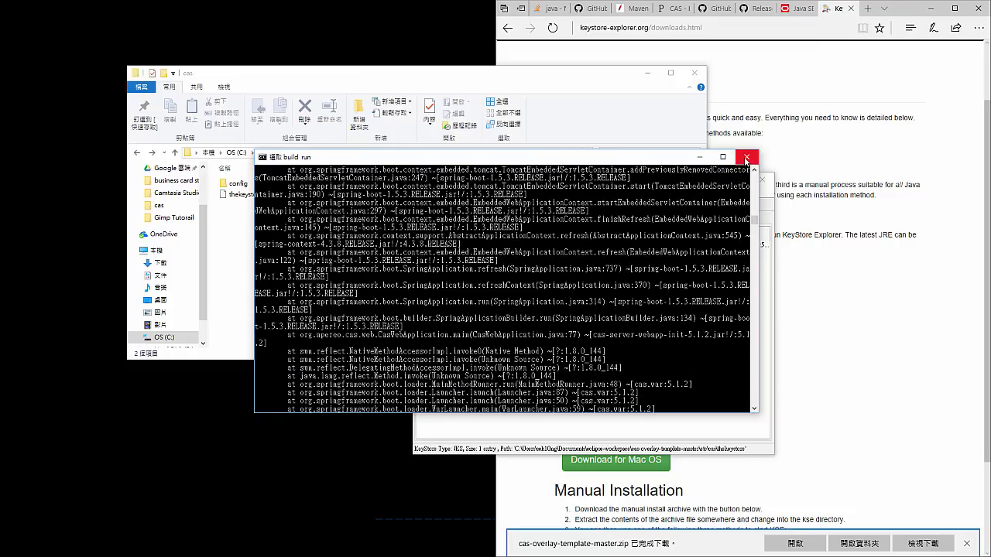
{"action": "left_click", "coordinate": [746, 158]}
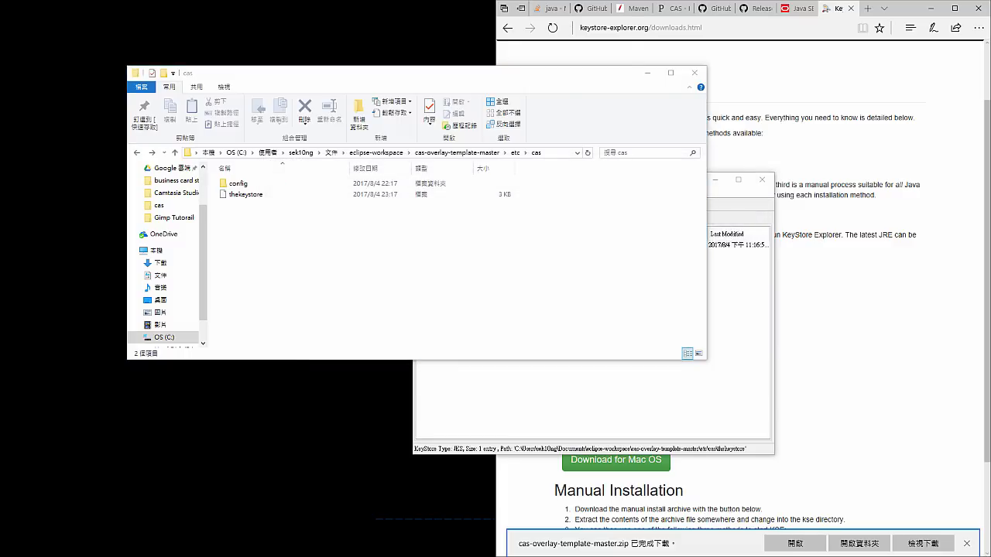
- In a new Command Prompt, change to the cas-overlay-template-master folder and execute "build run"
{"action": "type", "text": "cd"}
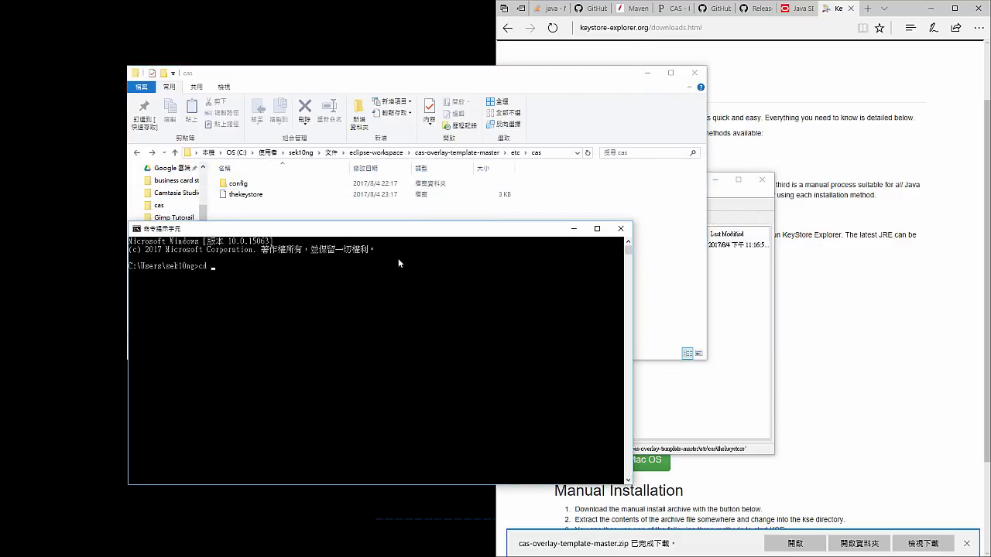
{"action": "left_click", "coordinate": [416, 152]}
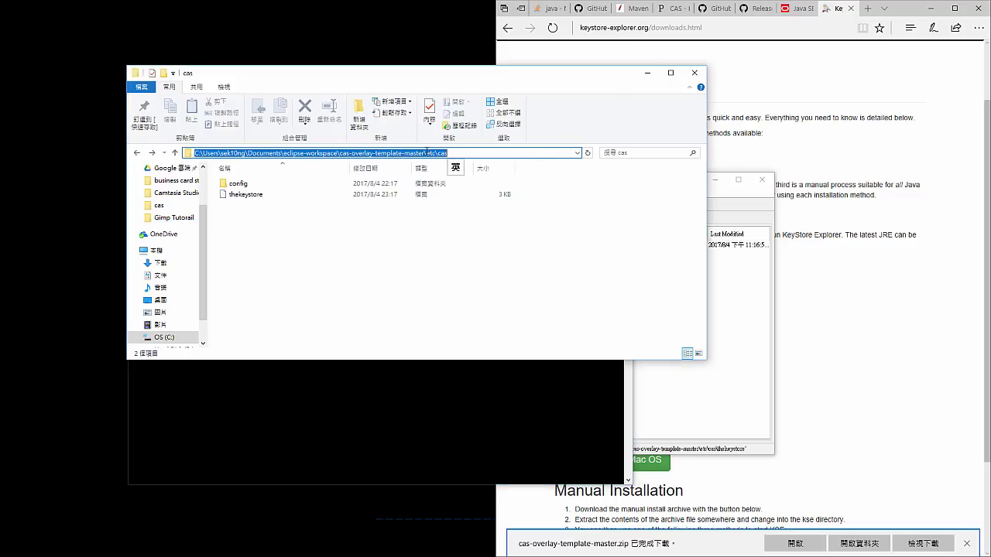
{"action": "left_click", "coordinate": [327, 390]}
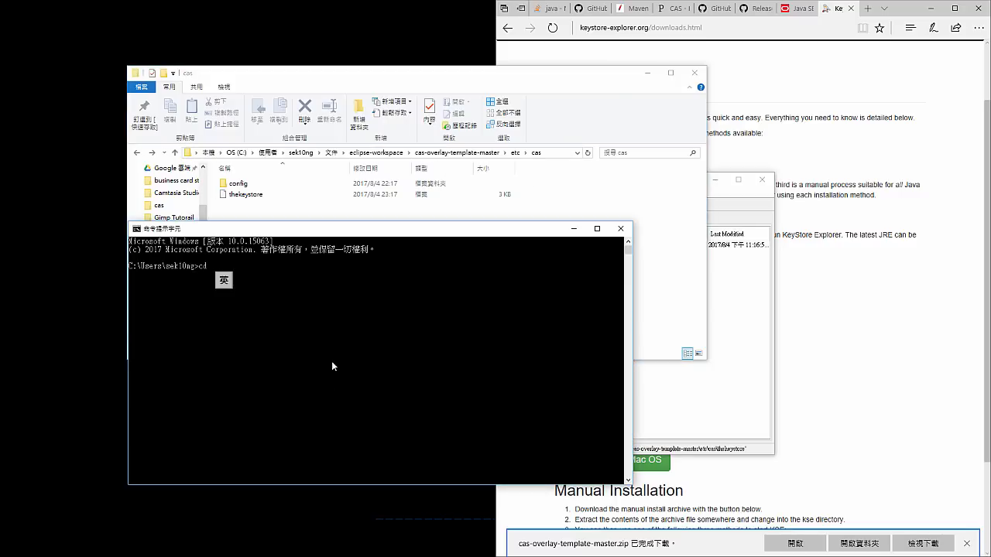
{"action": "key", "text": "ctrl+v"}
{"action": "key", "text": "Return"}
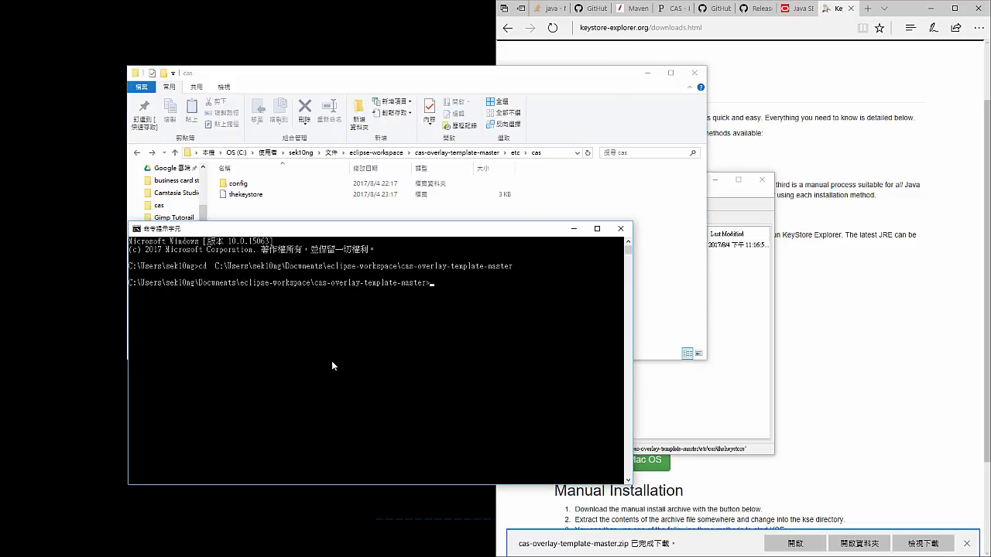
{"action": "type", "text": "build run"}
{"action": "key", "text": "Return"}
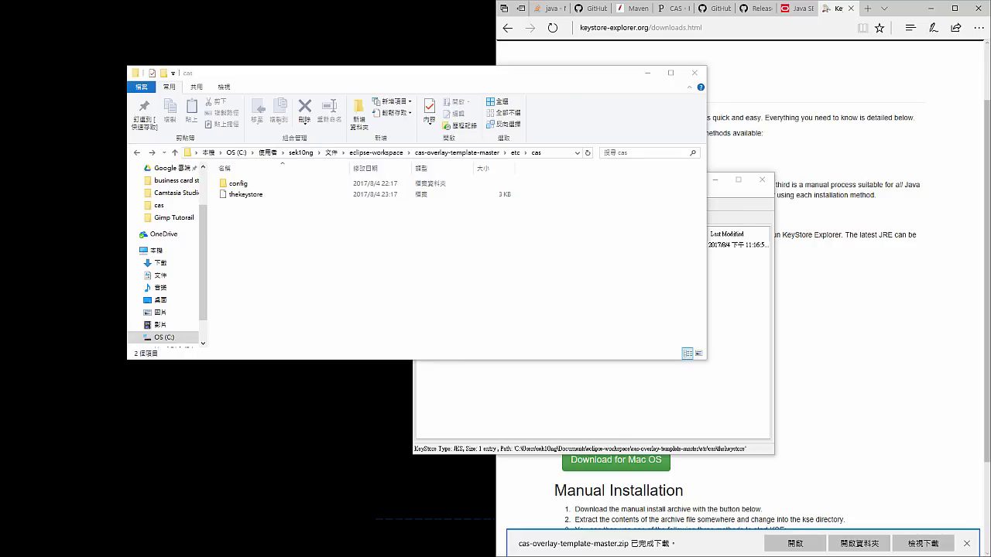
- Copy "thekeystore" from the project's etc\cas folder and move that File Explorer window out of the way
{"action": "left_click", "coordinate": [241, 212]}
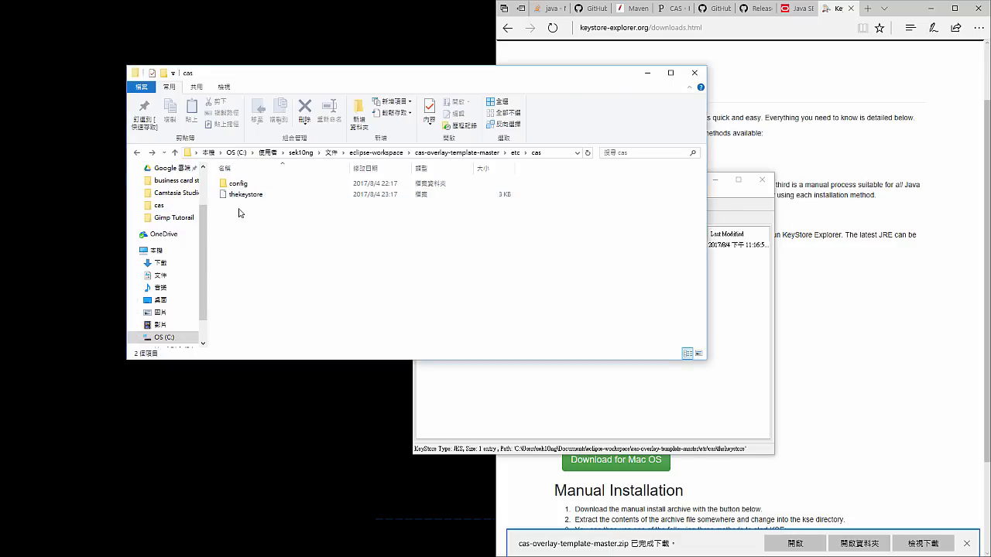
{"action": "left_click", "coordinate": [253, 195]}
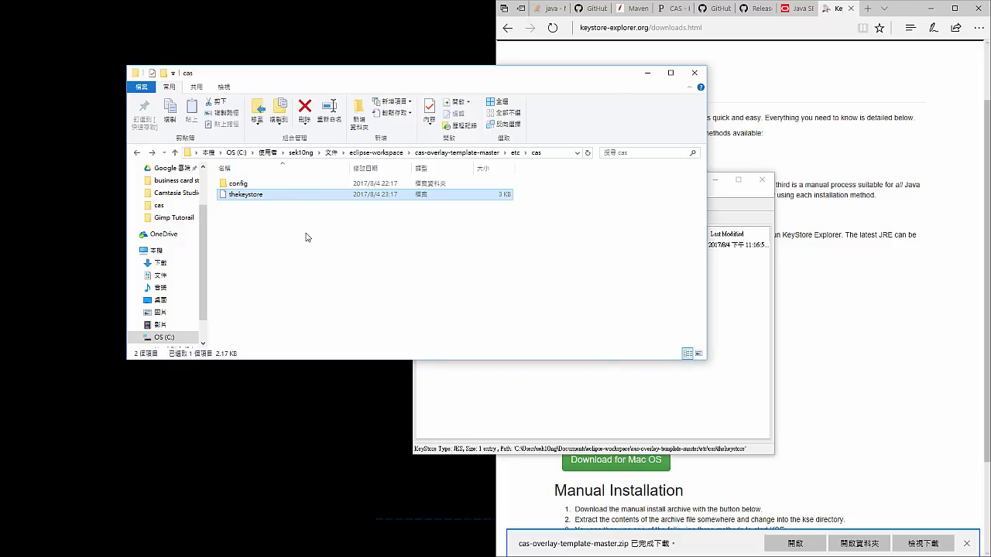
{"action": "left_click", "coordinate": [545, 153]}
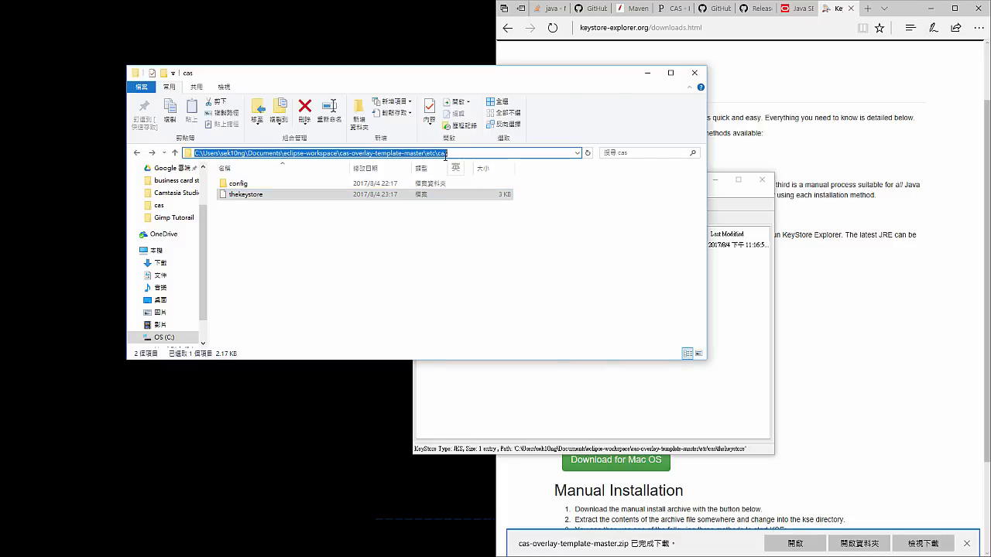
{"action": "left_click", "coordinate": [248, 205]}
{"action": "left_click", "coordinate": [248, 198]}
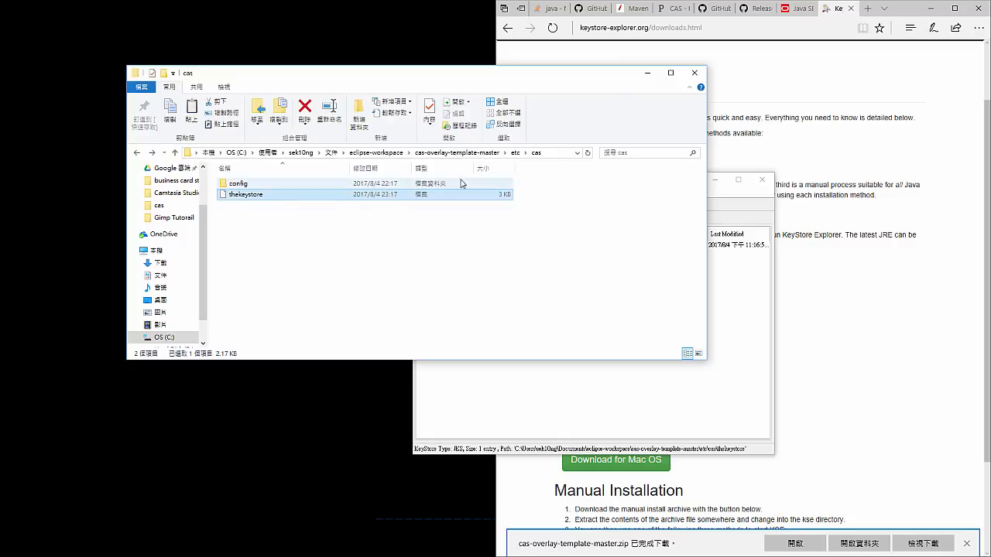
{"action": "left_click_drag", "start_coordinate": [503, 75], "coordinate": [545, 0]}
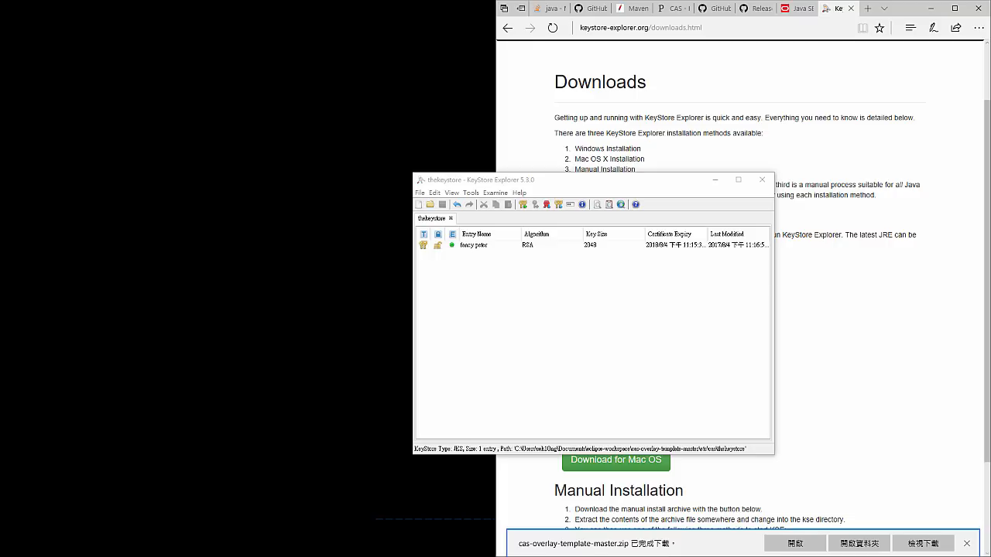
- Paste "thekeystore" into the C:\etc\cas folder and highlight the drive in the folder's path
{"action": "left_click_drag", "start_coordinate": [476, 0], "coordinate": [387, 154]}
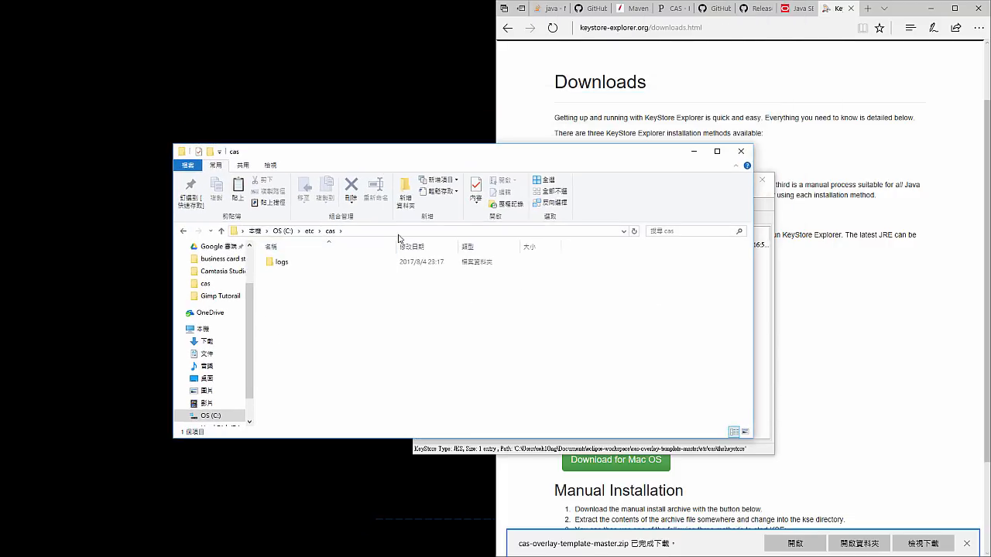
{"action": "left_click", "coordinate": [398, 231]}
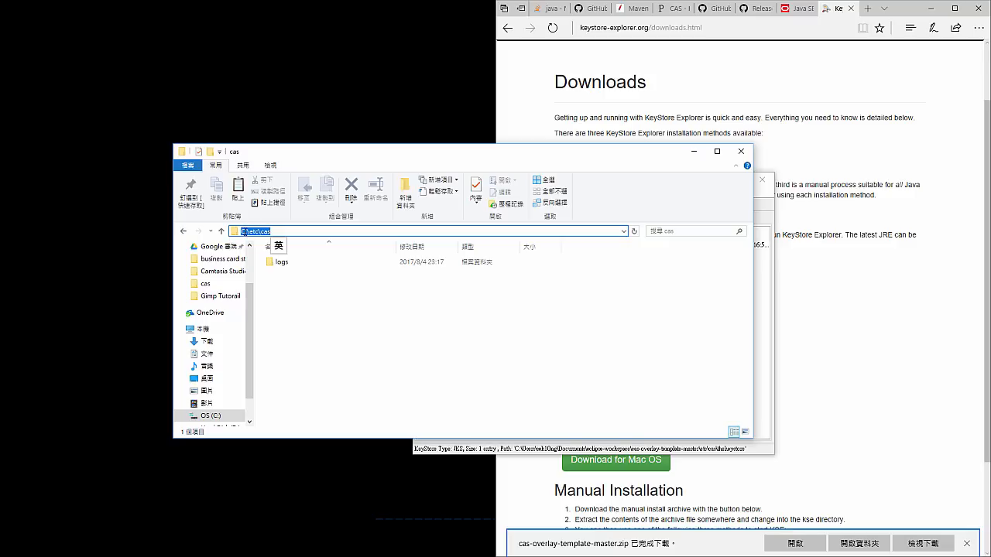
{"action": "left_click", "coordinate": [297, 278]}
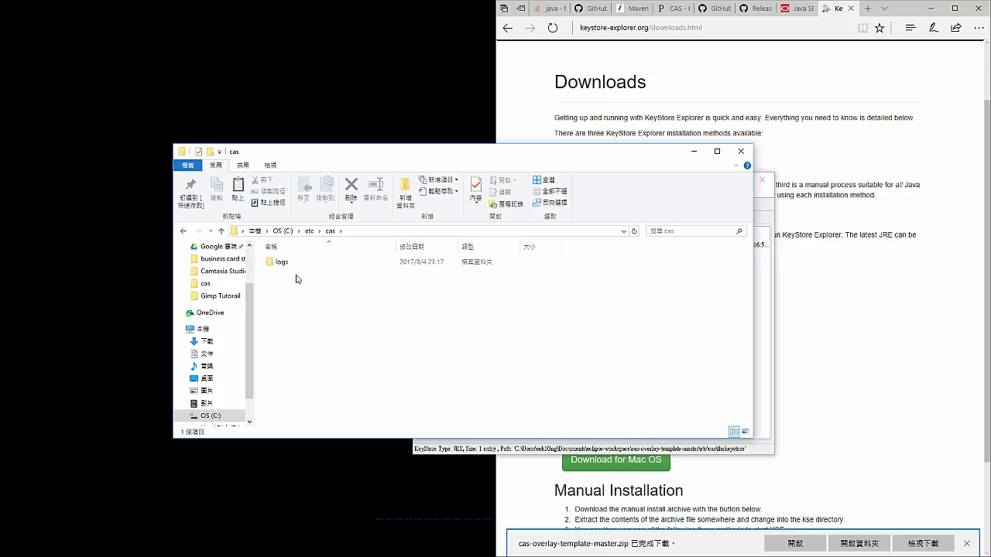
{"action": "key", "text": "ctrl+v"}
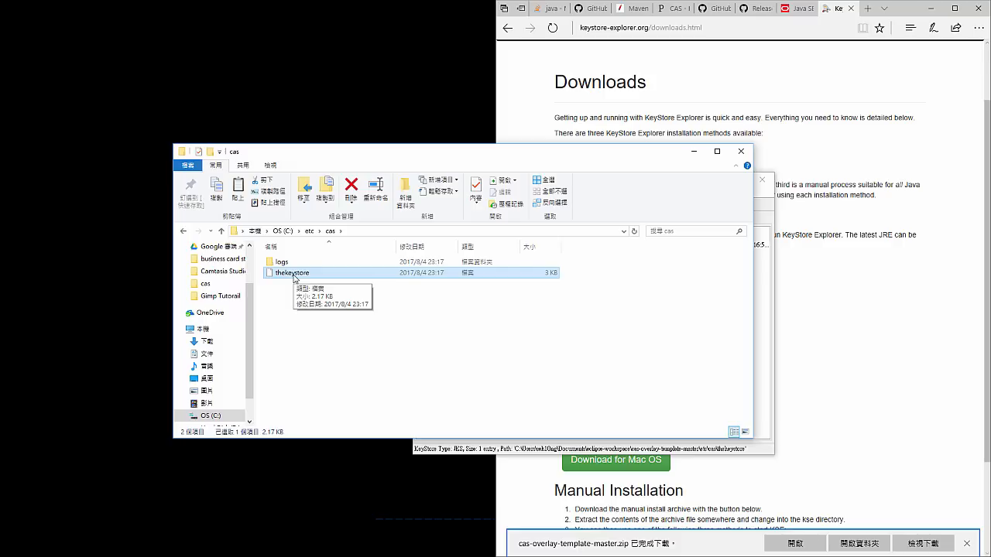
{"action": "left_click", "coordinate": [375, 231]}
{"action": "left_click", "coordinate": [247, 231]}
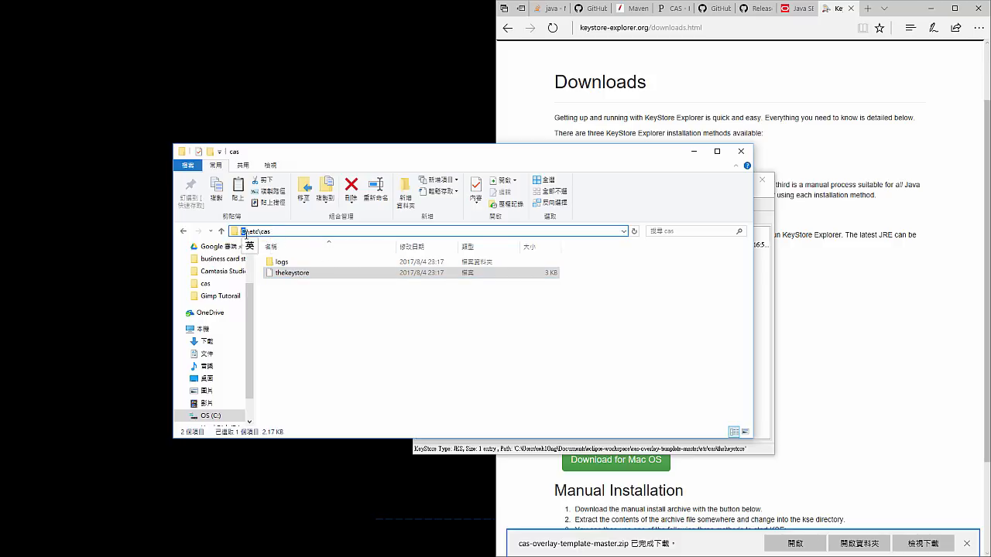
- Enter /etc/cas as the folder path in File Explorer to check that it leads to the C:\etc\cas folder
{"action": "left_click_drag", "start_coordinate": [247, 232], "coordinate": [235, 235]}
{"action": "left_click", "coordinate": [288, 305]}
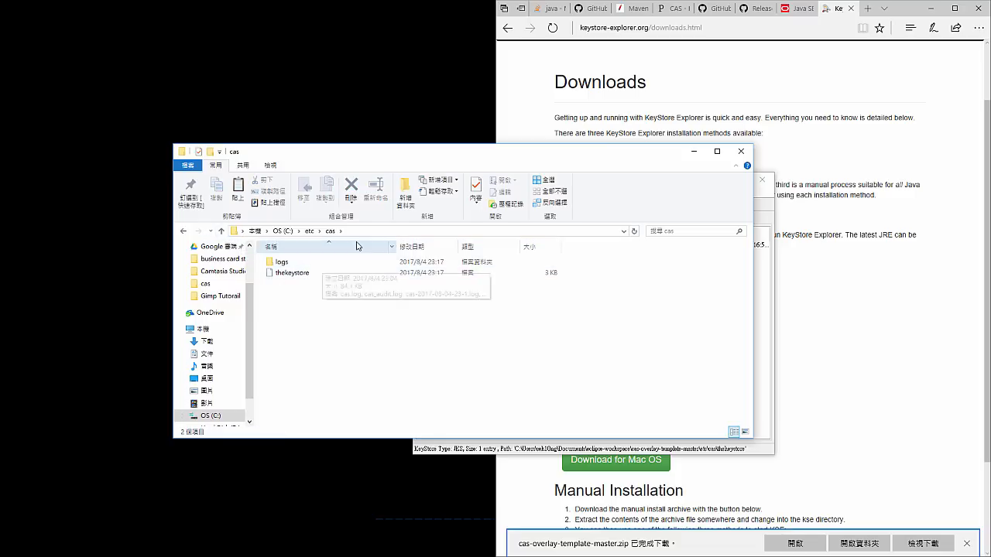
{"action": "left_click", "coordinate": [243, 233]}
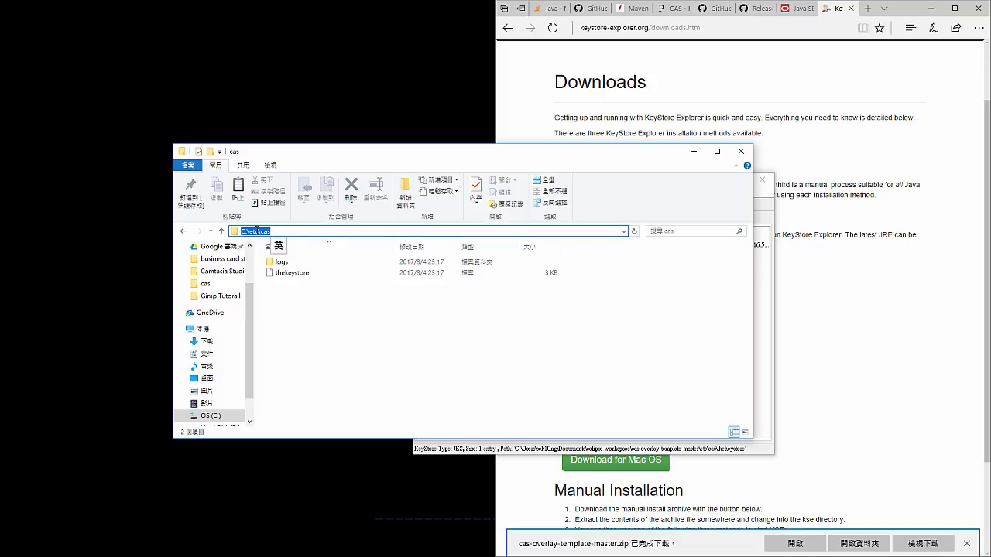
{"action": "type", "text": "/et"}
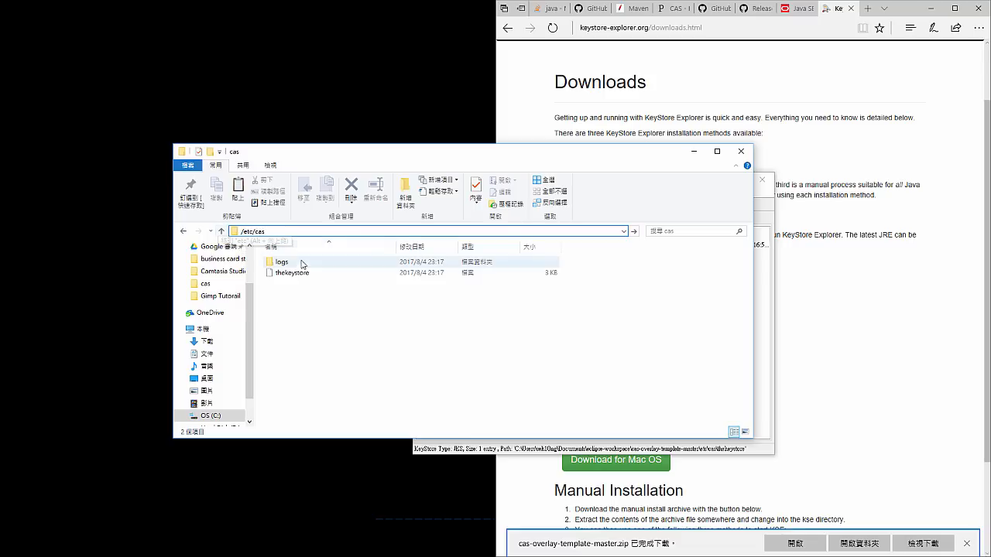
{"action": "key", "text": "Return"}
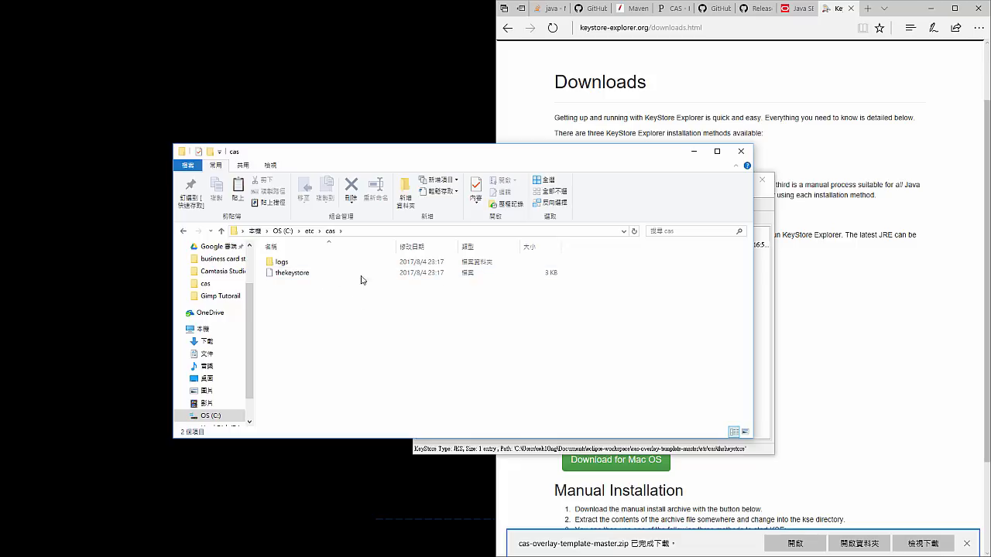
{"action": "left_click", "coordinate": [404, 231]}
{"action": "left_click", "coordinate": [367, 295]}
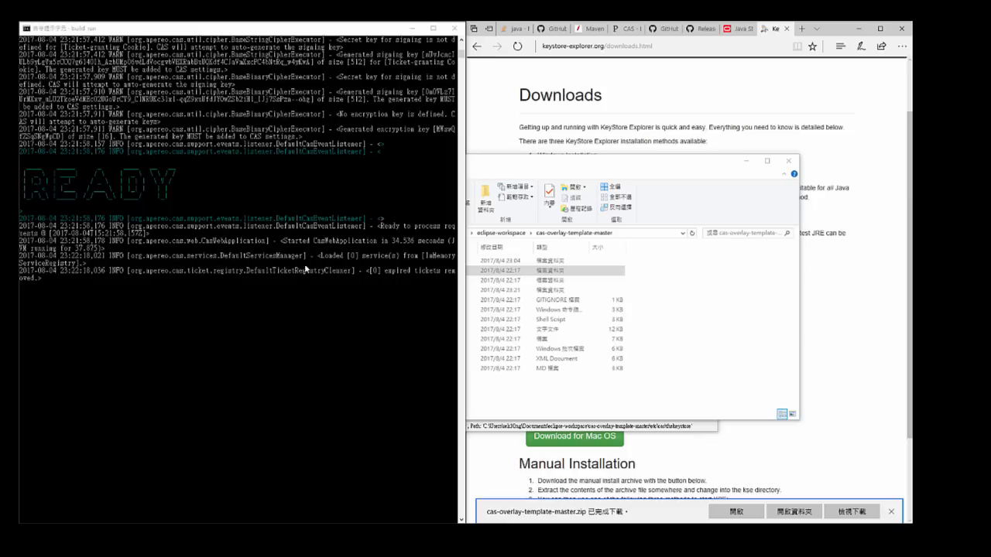
- Check the full path of the cas-overlay-template-master folder, and highlight the READY banner in the "build run" console
{"action": "left_click_drag", "start_coordinate": [515, 160], "coordinate": [591, 152]}
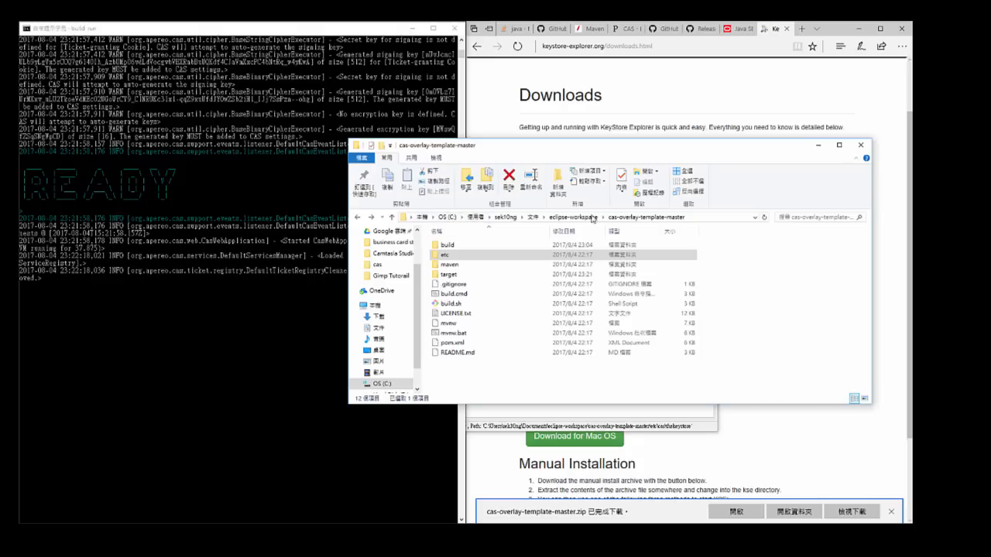
{"action": "left_click", "coordinate": [701, 219]}
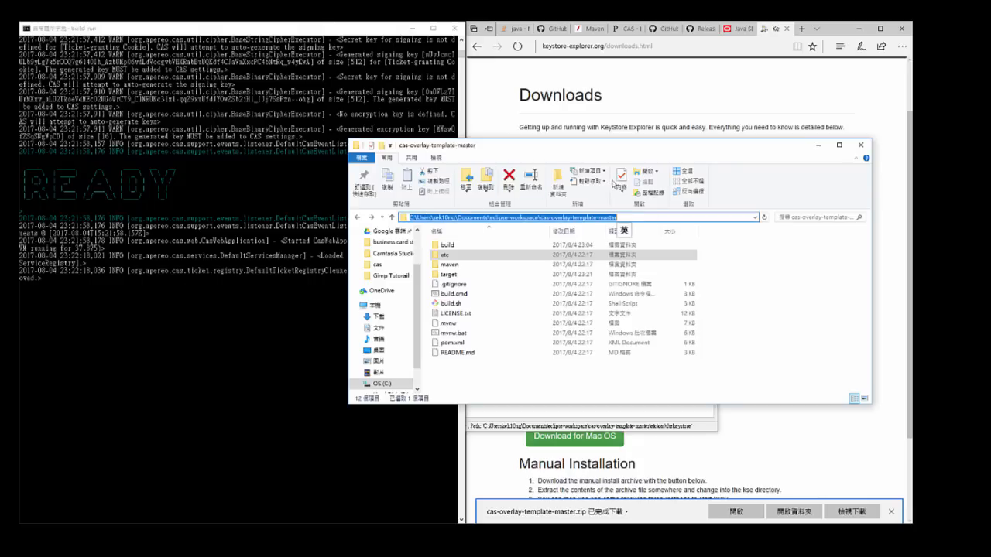
{"action": "left_click", "coordinate": [293, 271]}
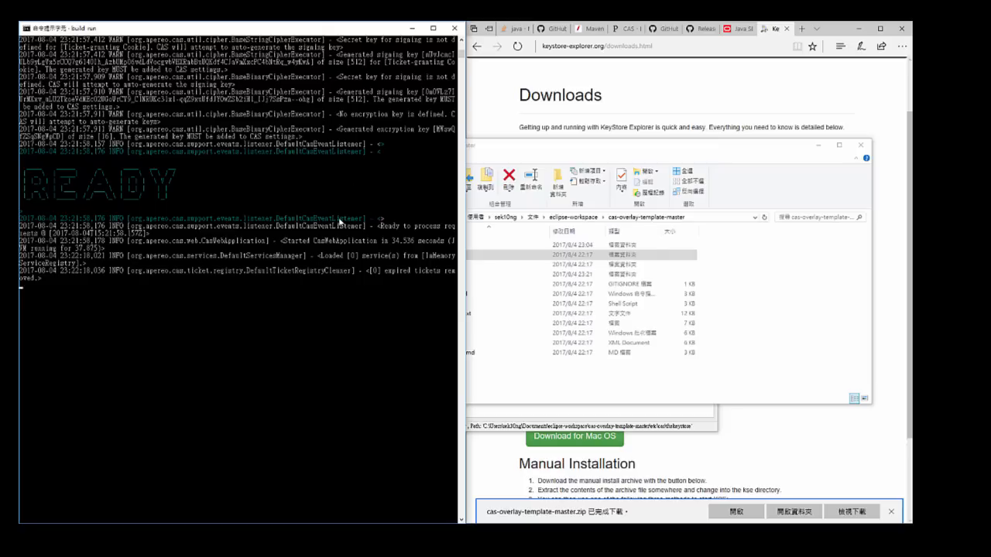
{"action": "scroll", "coordinate": [339, 221], "scroll_direction": "up", "scroll_amount": 5}
{"action": "left_click", "coordinate": [188, 315]}
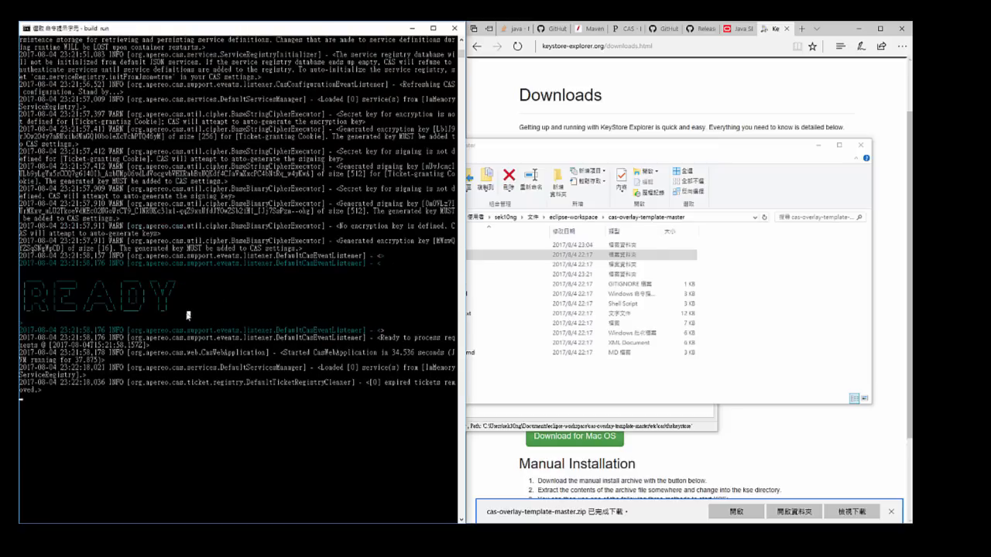
{"action": "left_click_drag", "start_coordinate": [187, 314], "coordinate": [22, 283]}
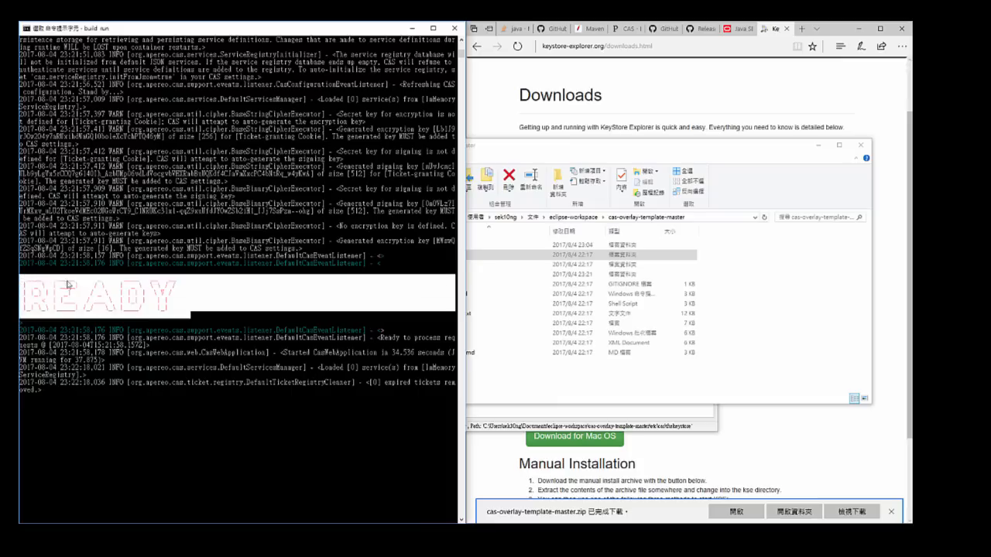
{"action": "left_click", "coordinate": [170, 307]}
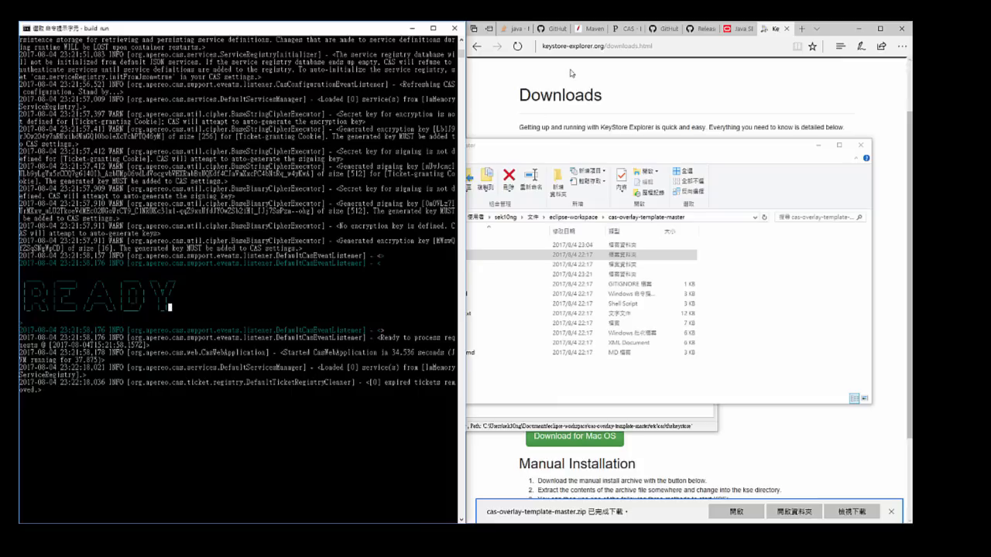
{"action": "left_click", "coordinate": [623, 46]}
{"action": "type", "text": "lo"}
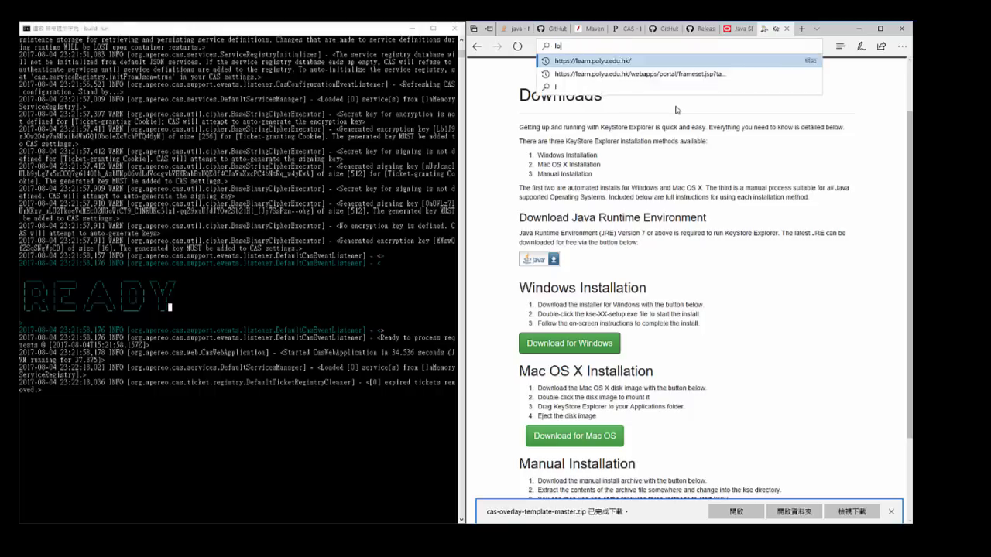
{"action": "type", "text": "calhost:"}
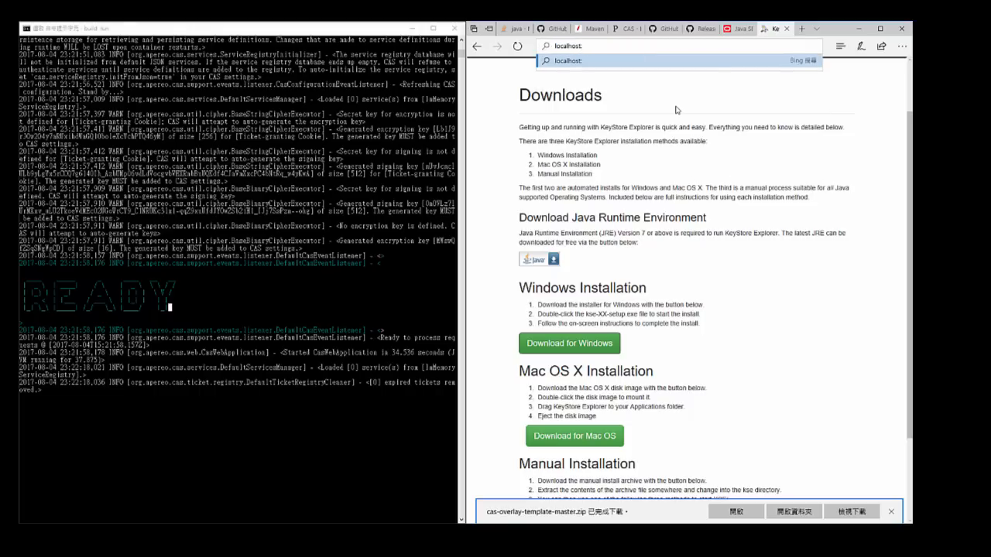
{"action": "type", "text": "8443"}
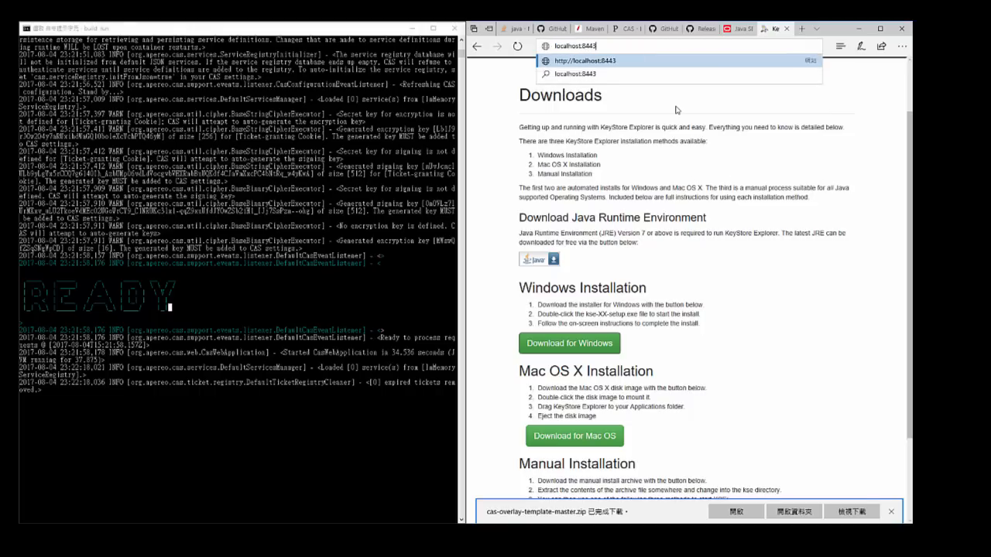
{"action": "key", "text": "Return"}
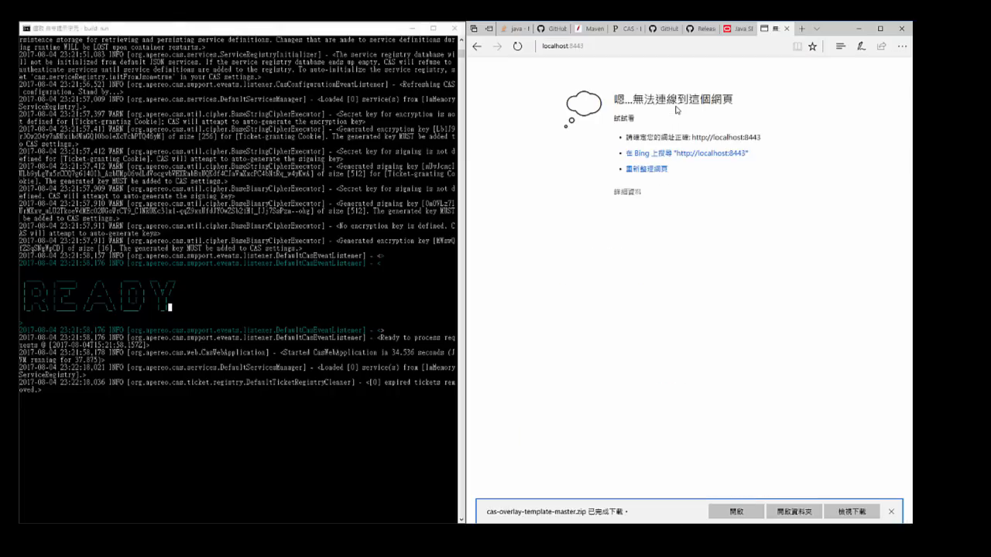
{"action": "left_click", "coordinate": [650, 48]}
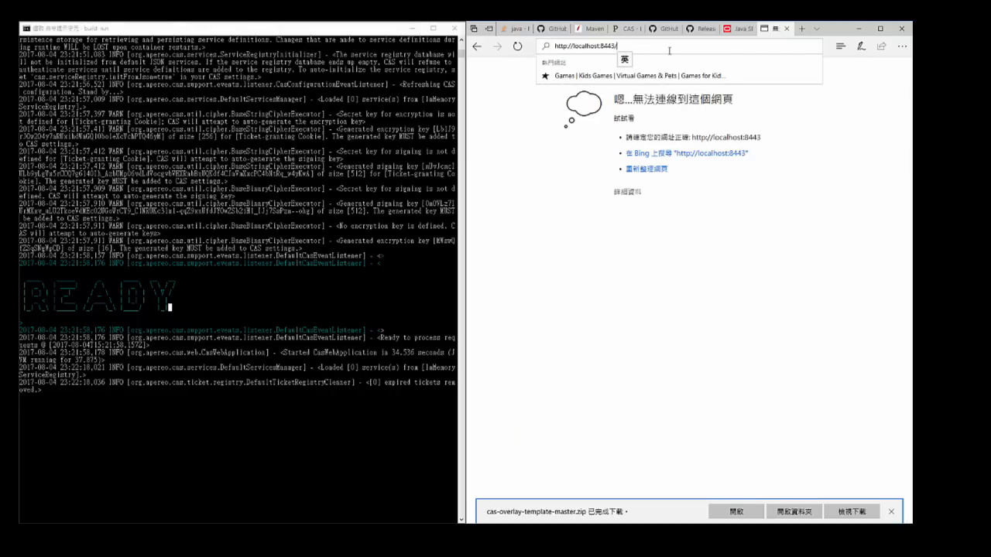
{"action": "type", "text": "cas"}
{"action": "key", "text": "Return"}
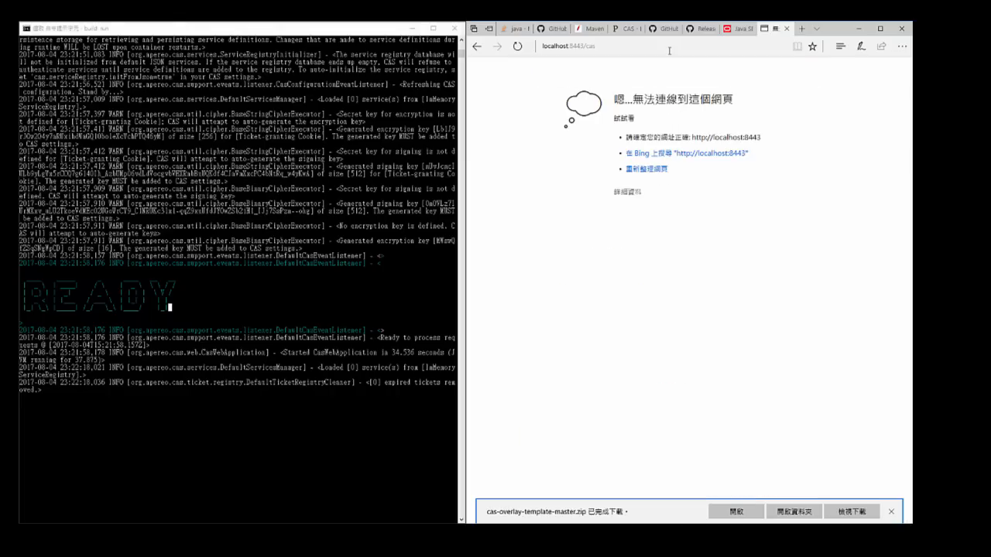
{"action": "left_click", "coordinate": [669, 49]}
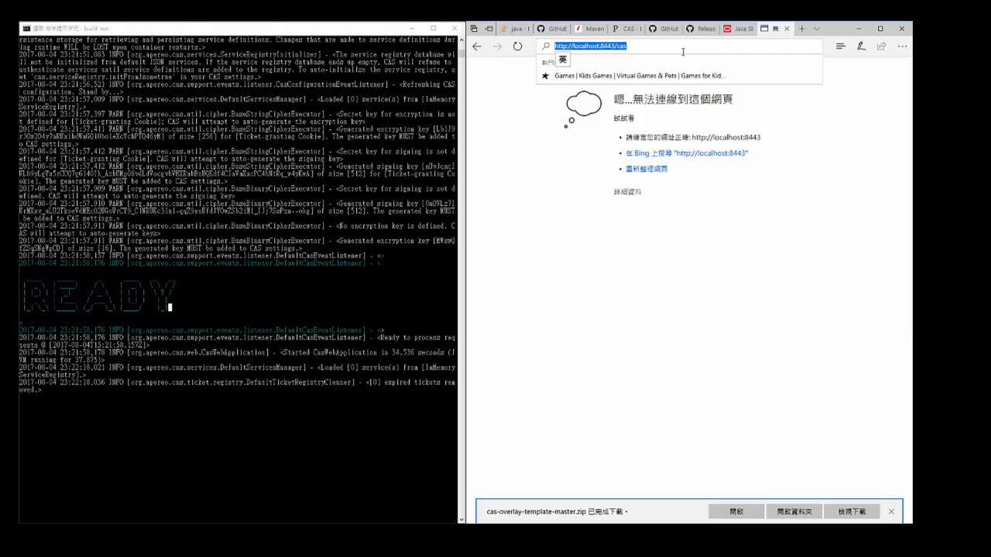
{"action": "left_click", "coordinate": [567, 47]}
{"action": "type", "text": "s"}
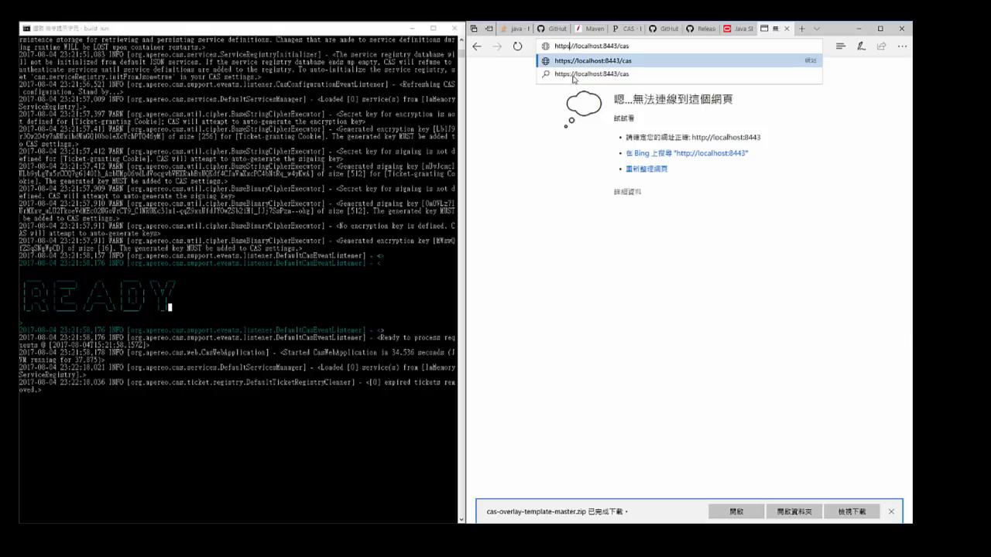
{"action": "key", "text": "Return"}
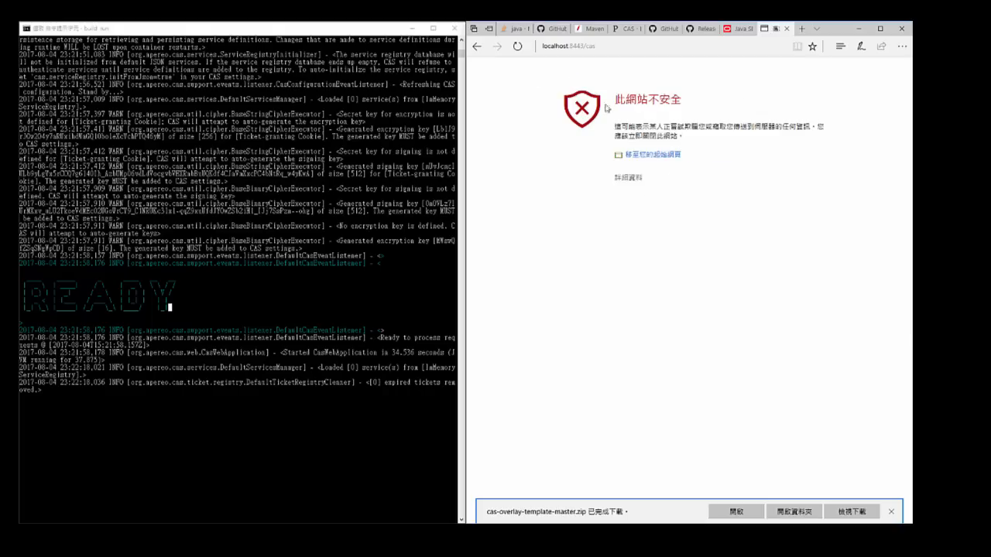
- Highlight the unsafe-site warning heading, expand its details and continue to the CAS login page anyway
{"action": "left_click_drag", "start_coordinate": [614, 101], "coordinate": [683, 136]}
{"action": "left_click", "coordinate": [675, 107]}
{"action": "left_click_drag", "start_coordinate": [617, 102], "coordinate": [682, 107]}
{"action": "left_click", "coordinate": [681, 107]}
{"action": "left_click", "coordinate": [630, 178]}
{"action": "left_click", "coordinate": [642, 262]}
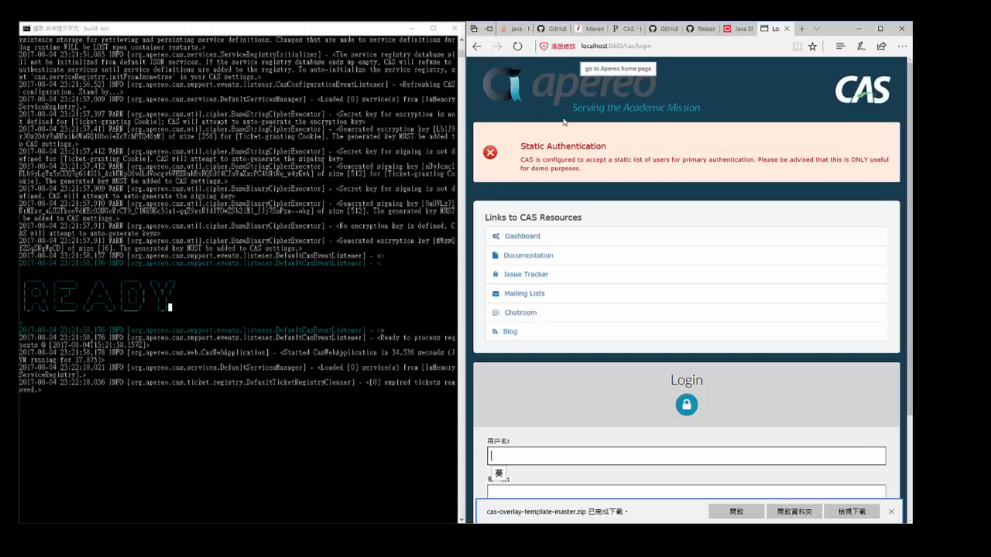
- Examine the newest audit trail entries in the "build run" console and clear the text selection
{"action": "left_click", "coordinate": [399, 188]}
{"action": "scroll", "coordinate": [398, 193], "scroll_direction": "down", "scroll_amount": 2}
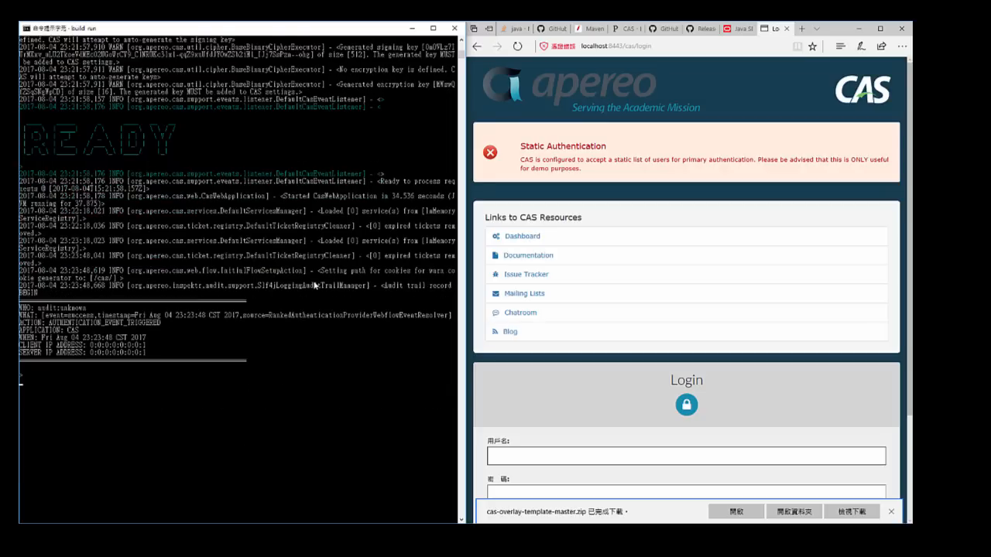
{"action": "left_click", "coordinate": [260, 361]}
{"action": "key", "text": "Escape"}
- Examine the CAS login page, highlighting the Static Authentication notice and the login form, and focus the username field
{"action": "left_click", "coordinate": [648, 193]}
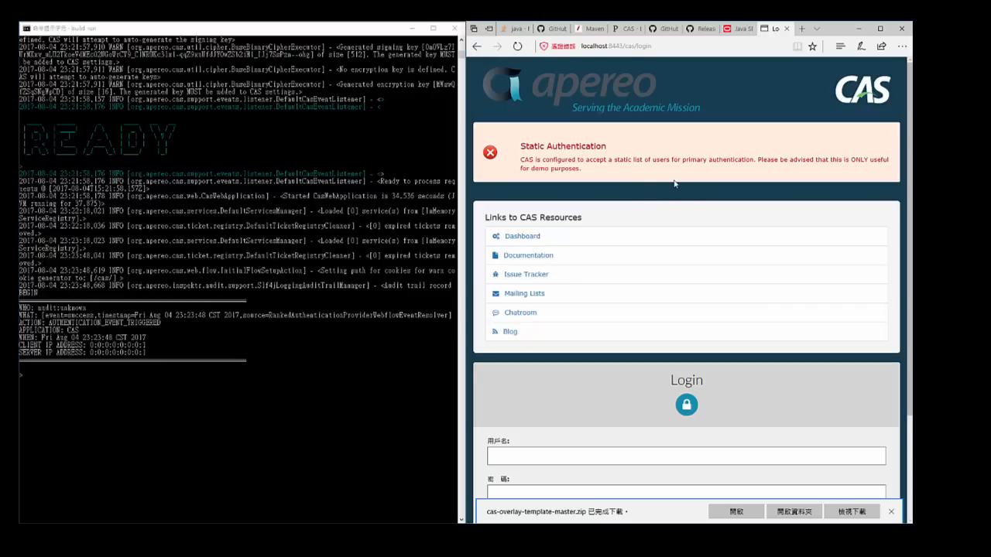
{"action": "scroll", "coordinate": [674, 184], "scroll_direction": "down", "scroll_amount": 1}
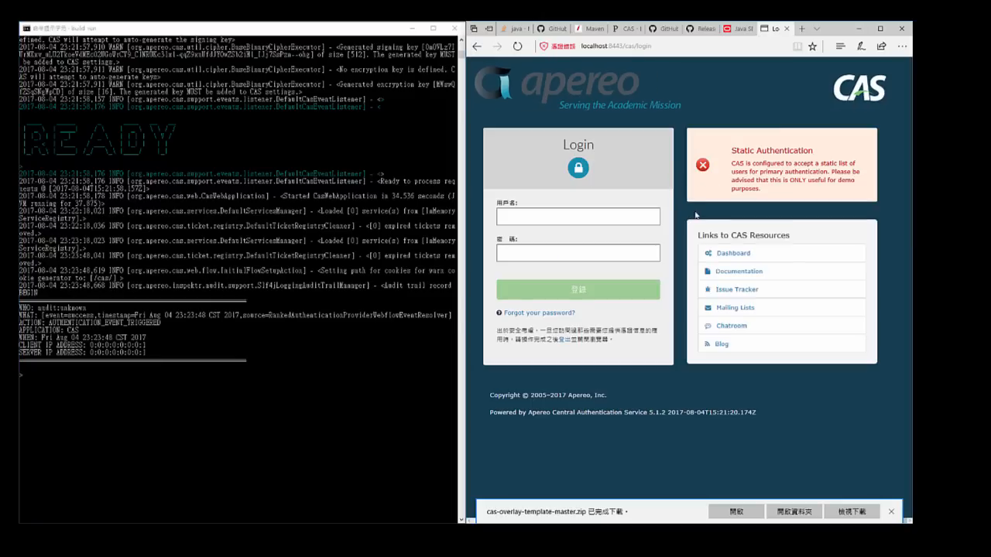
{"action": "left_click_drag", "start_coordinate": [734, 152], "coordinate": [748, 173]}
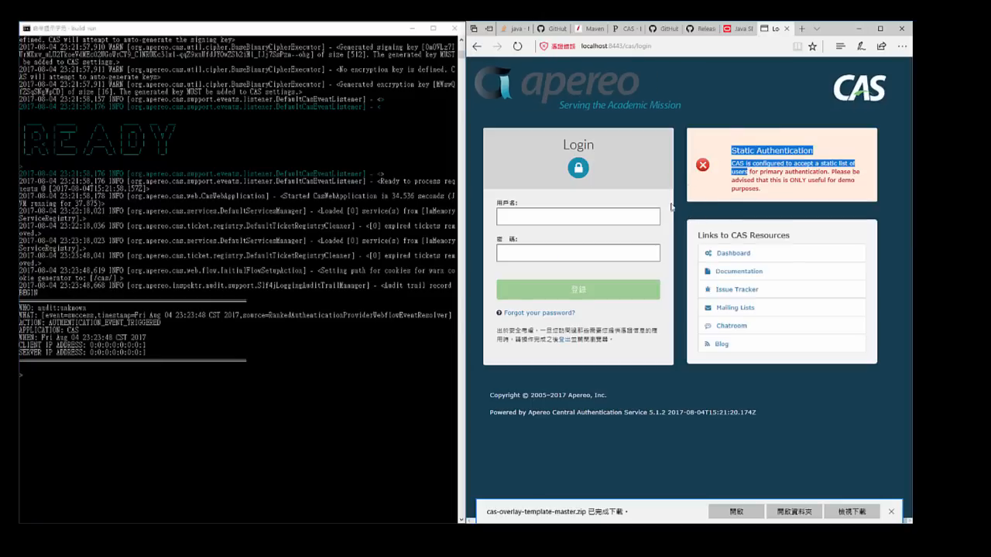
{"action": "left_click", "coordinate": [524, 144]}
{"action": "left_click_drag", "start_coordinate": [507, 96], "coordinate": [649, 188]}
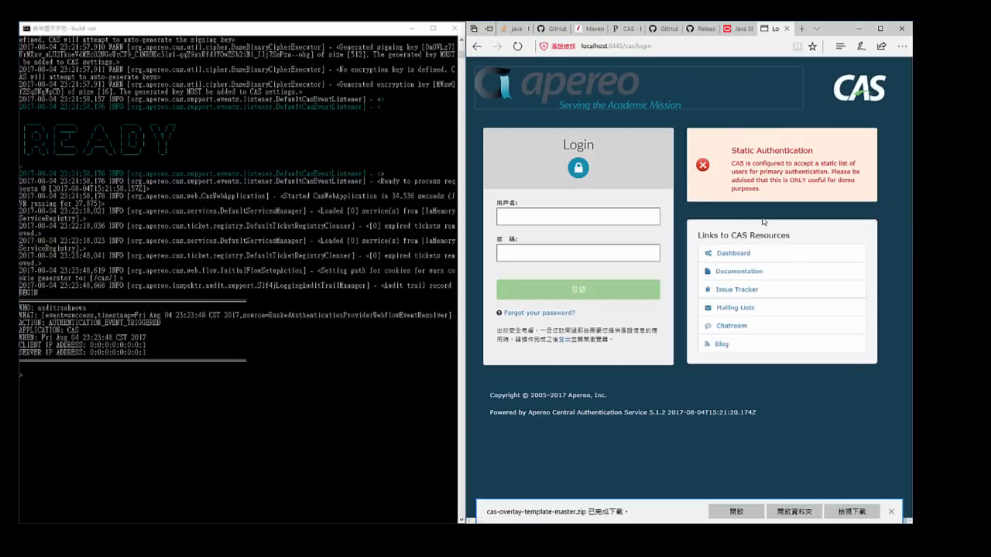
{"action": "left_click_drag", "start_coordinate": [885, 364], "coordinate": [601, 197]}
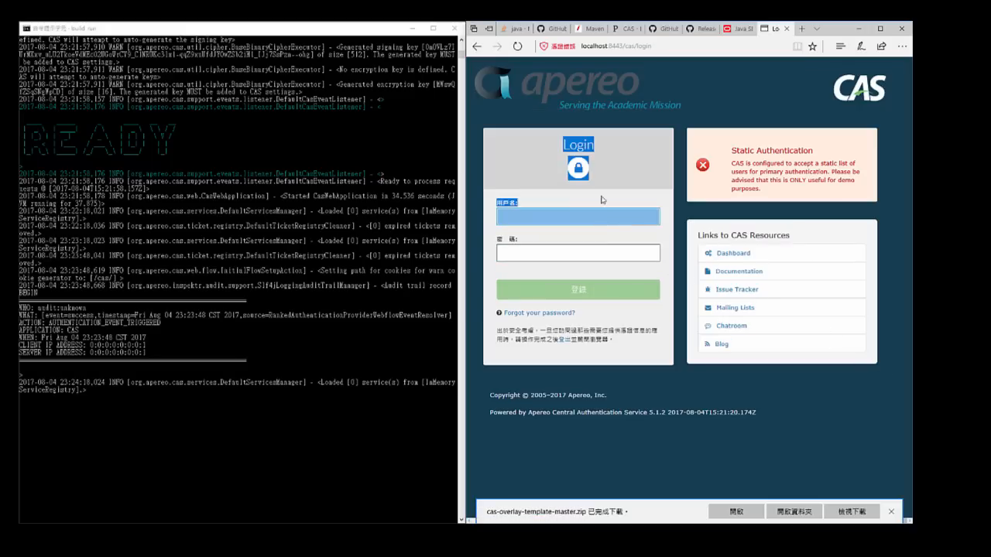
{"action": "left_click", "coordinate": [603, 197]}
{"action": "left_click", "coordinate": [623, 219]}
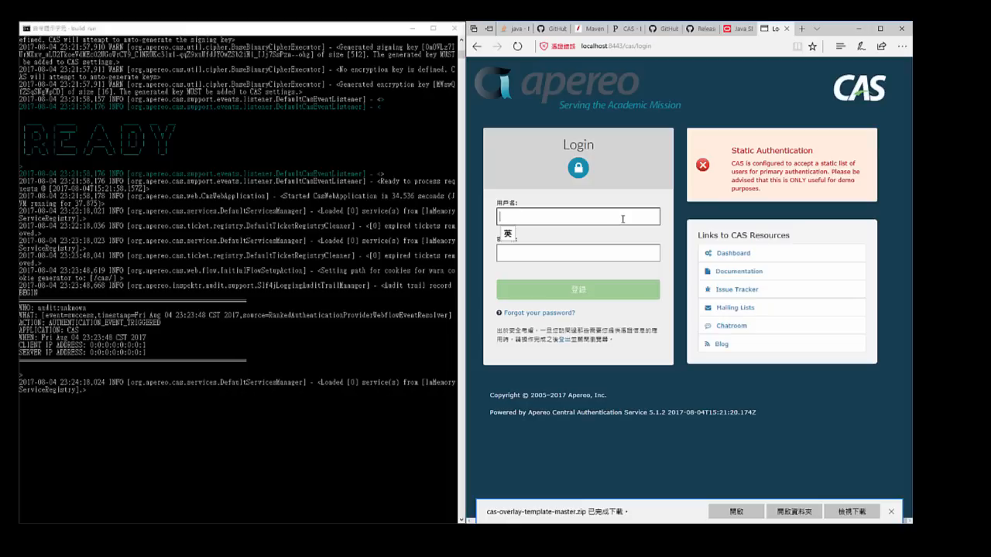
- Write the demo username "casuser" and the account password in the browser's address field without loading it
{"action": "left_click", "coordinate": [665, 48]}
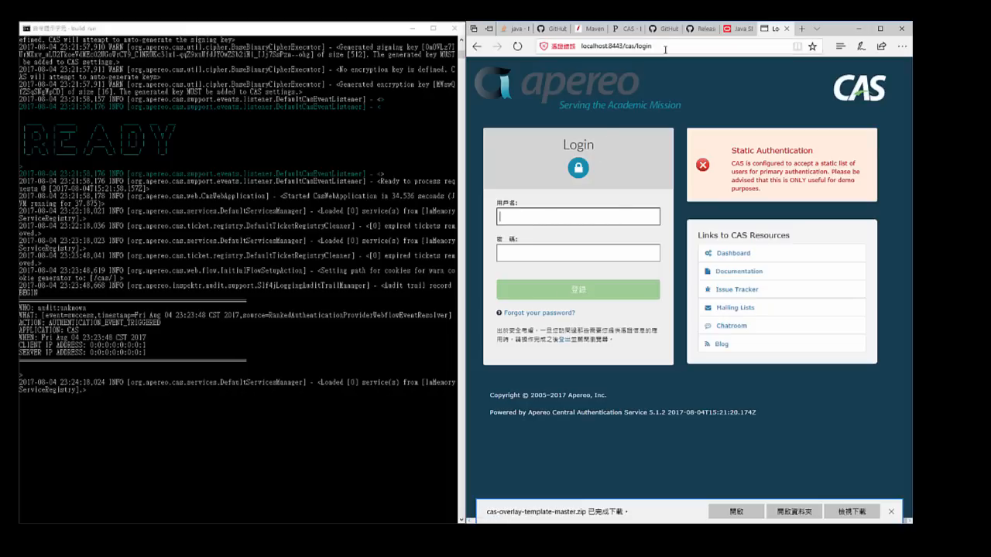
{"action": "type", "text": "casuser"}
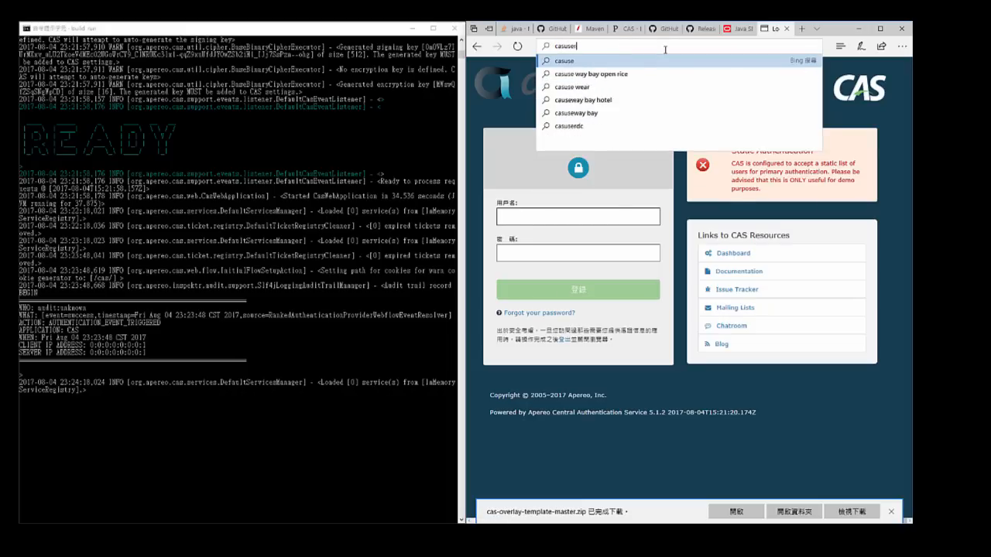
{"action": "type", "text": " Me"}
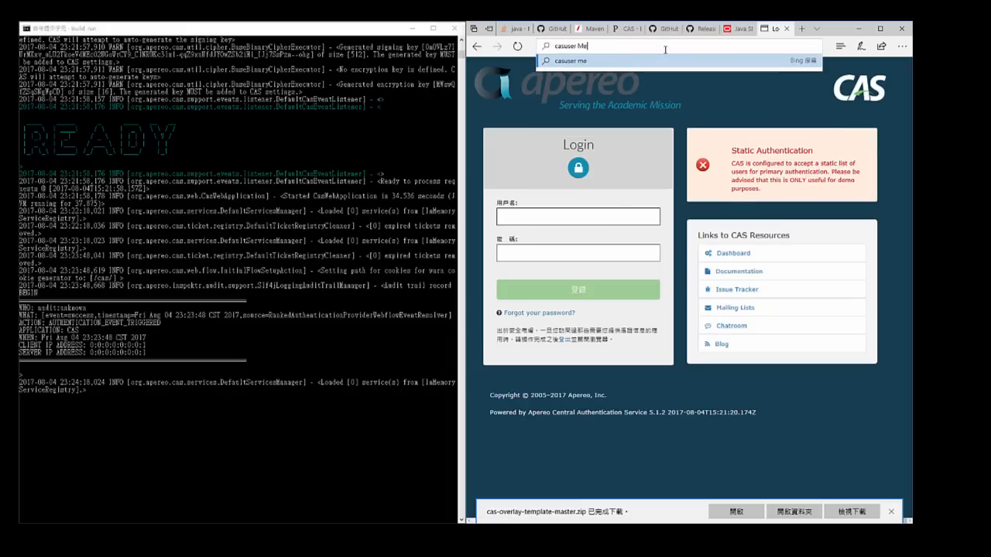
{"action": "type", "text": "llon"}
- Log in to CAS as "casuser" with the account password, and select the address of the resulting page
{"action": "left_click", "coordinate": [616, 212]}
{"action": "type", "text": "casuser"}
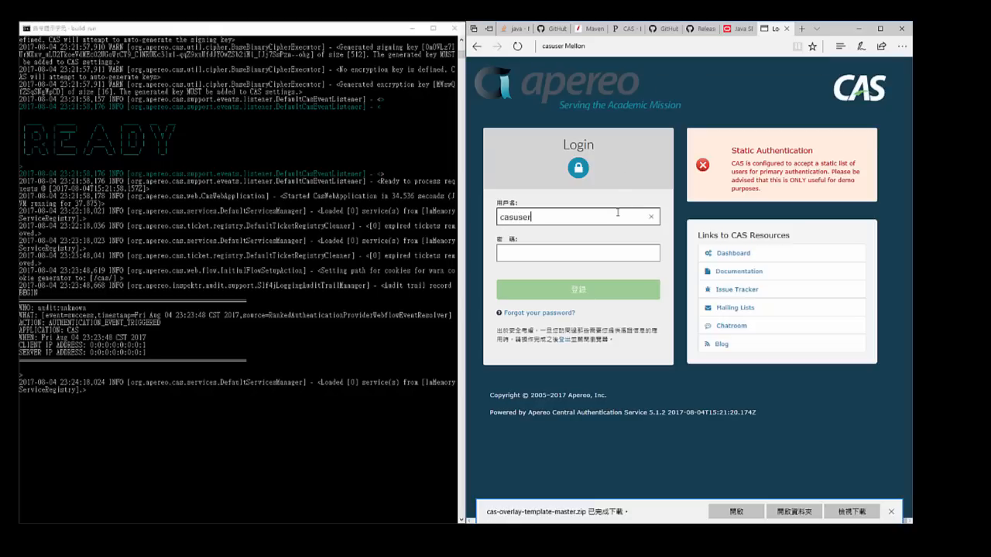
{"action": "key", "text": "Tab"}
{"action": "type", "text": "Mellon"}
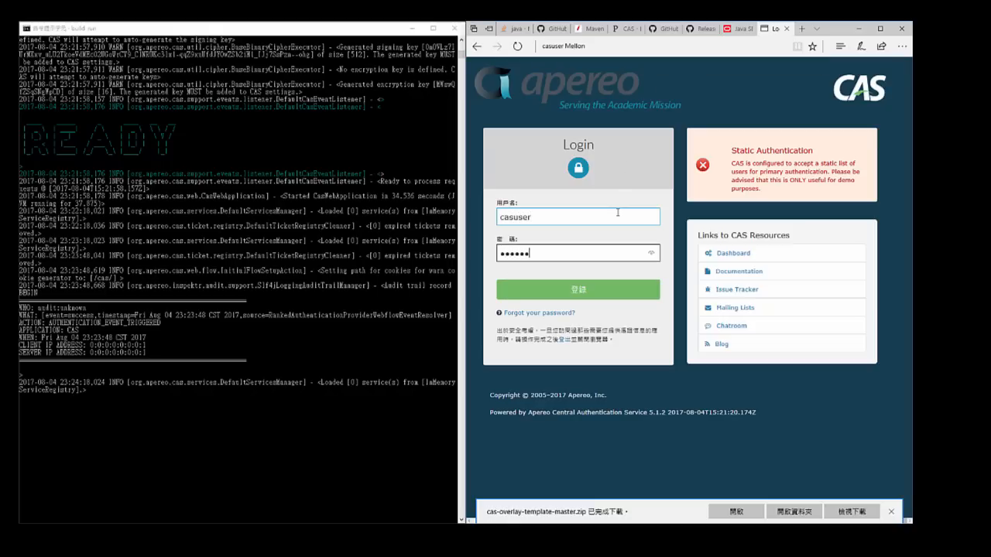
{"action": "key", "text": "Return"}
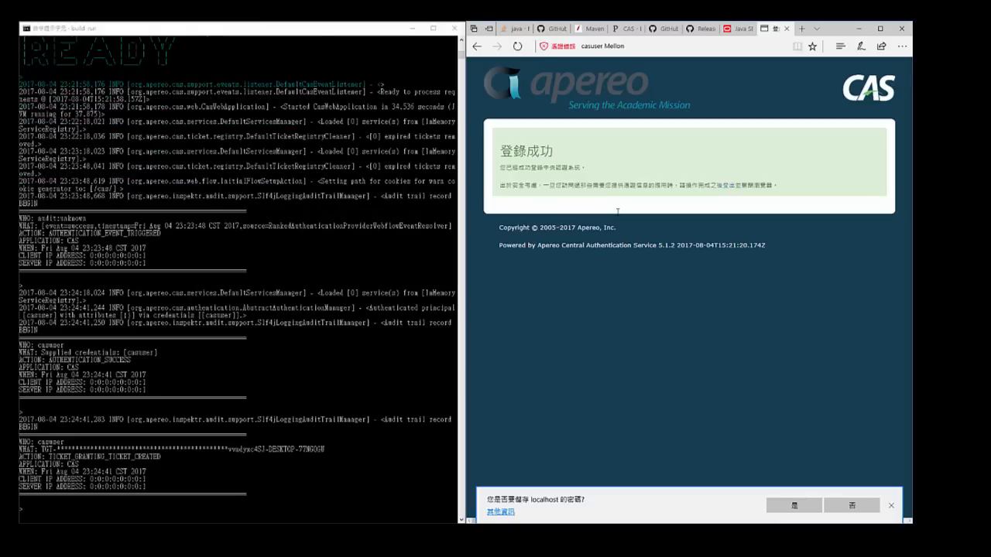
{"action": "left_click", "coordinate": [643, 48]}
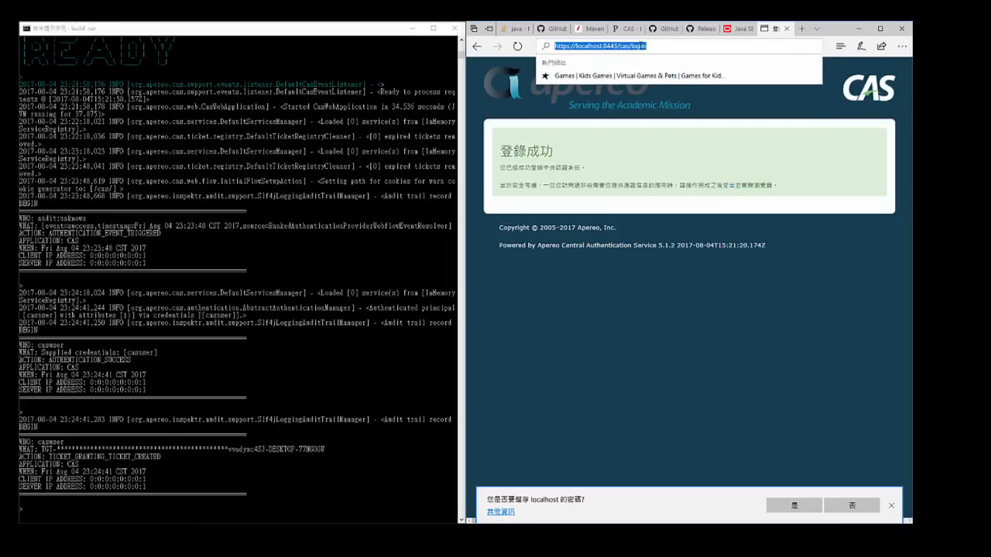
- Reload the CAS login address, log out of the current session and return to the login form
{"action": "key", "text": "Return"}
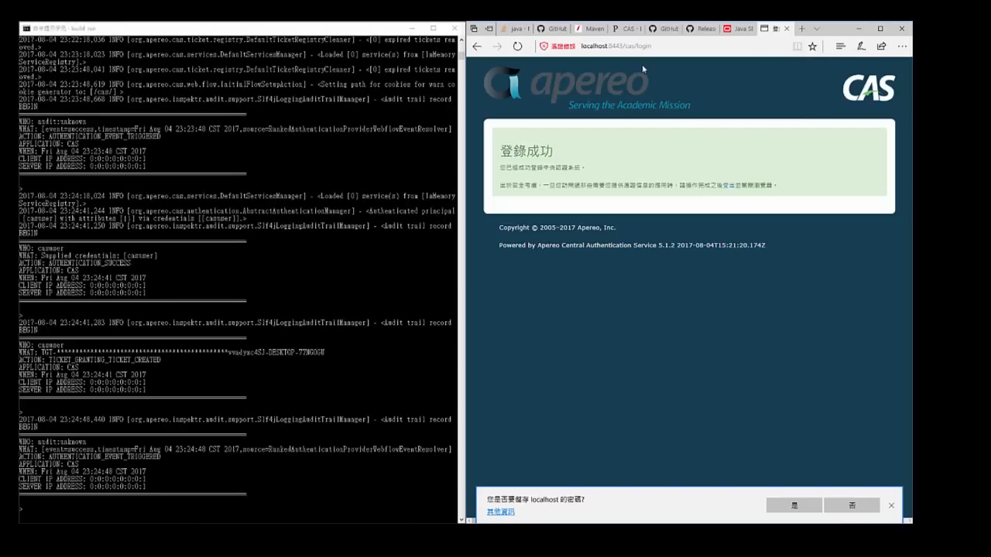
{"action": "left_click", "coordinate": [727, 189]}
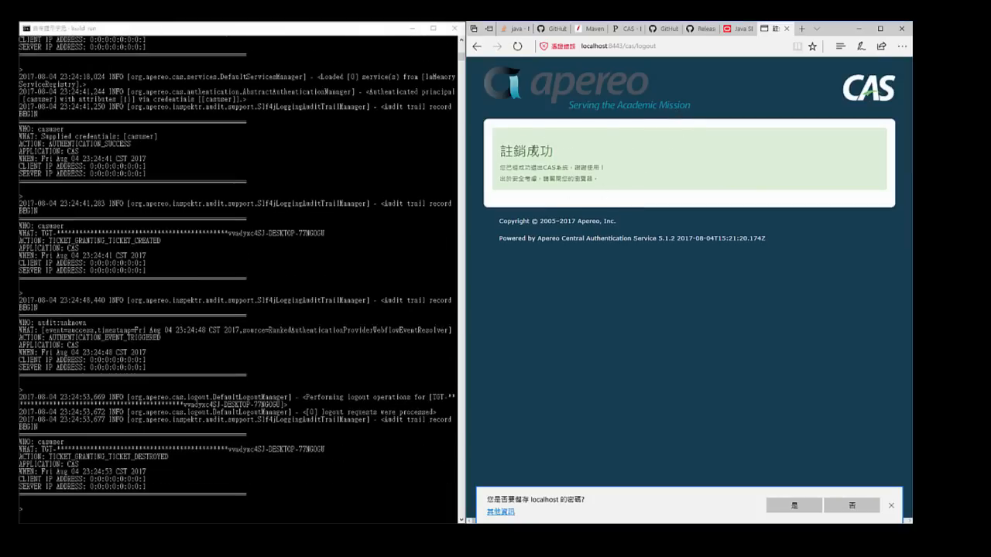
{"action": "left_click", "coordinate": [477, 46]}
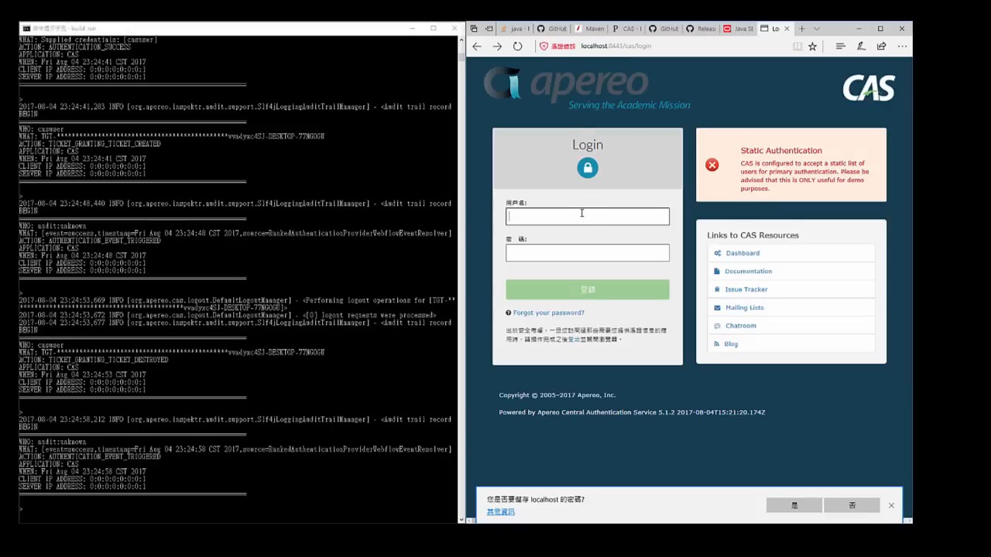
- Log in to CAS as "casuser" with the account password and highlight the heading of the resulting page
{"action": "type", "text": "casuser"}
{"action": "key", "text": "Tab"}
{"action": "type", "text": "Mellon"}
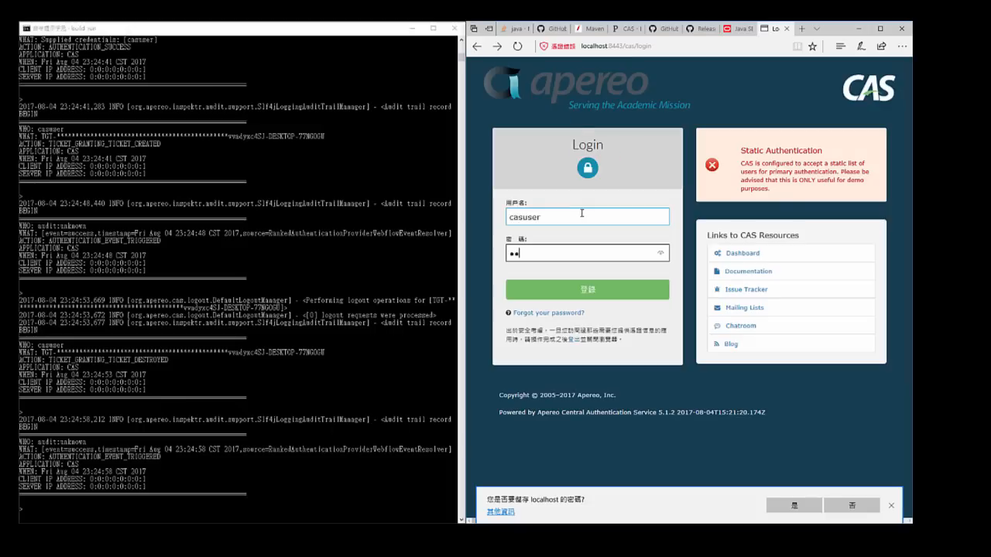
{"action": "key", "text": "Return"}
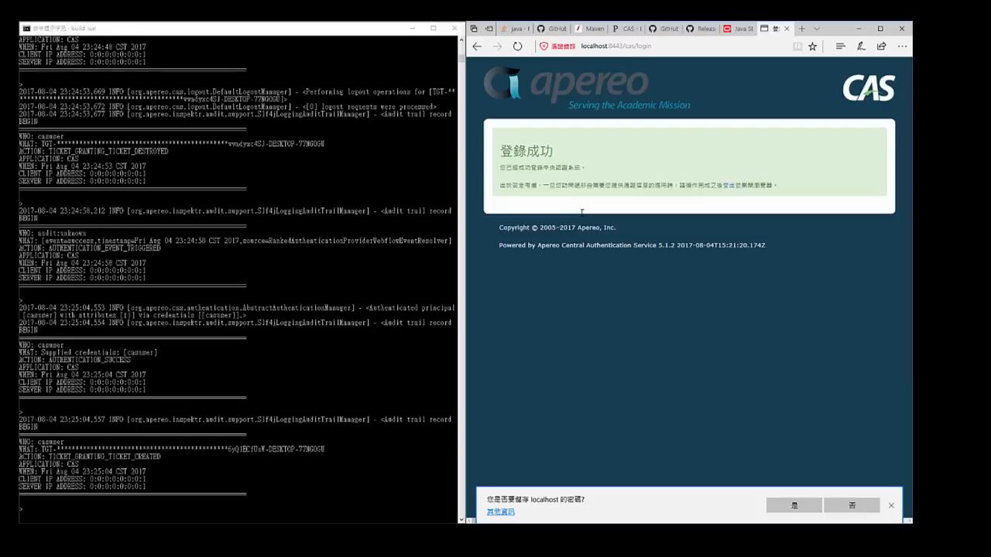
{"action": "left_click_drag", "start_coordinate": [499, 151], "coordinate": [566, 152]}
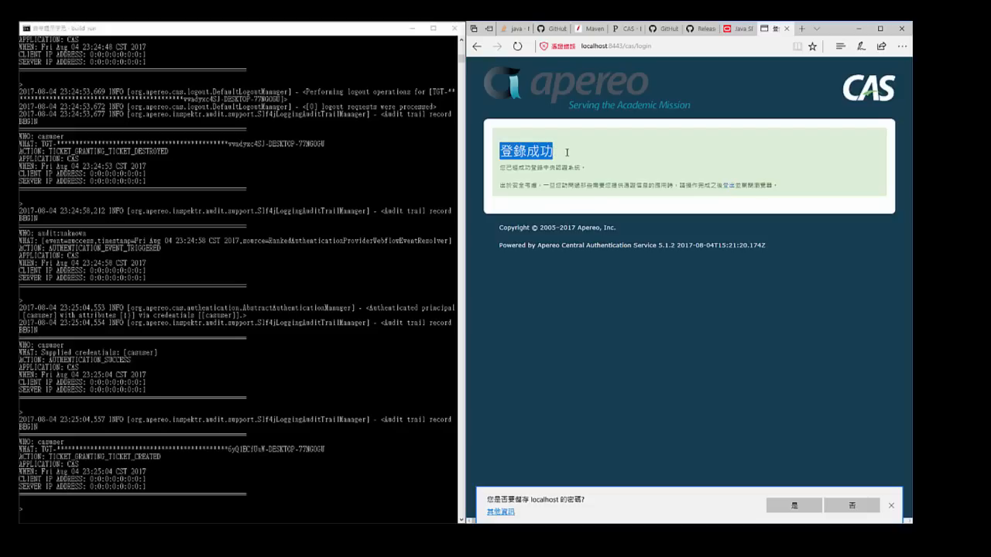
- Log out of CAS, highlight the logout page's heading and clear the selection
{"action": "left_click", "coordinate": [726, 190]}
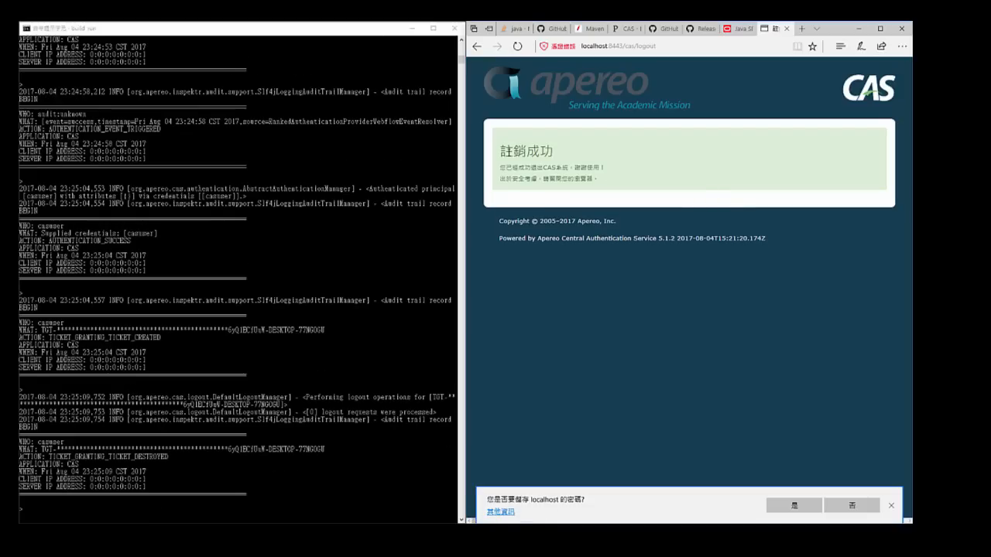
{"action": "left_click_drag", "start_coordinate": [500, 152], "coordinate": [556, 158]}
{"action": "left_click", "coordinate": [584, 161]}
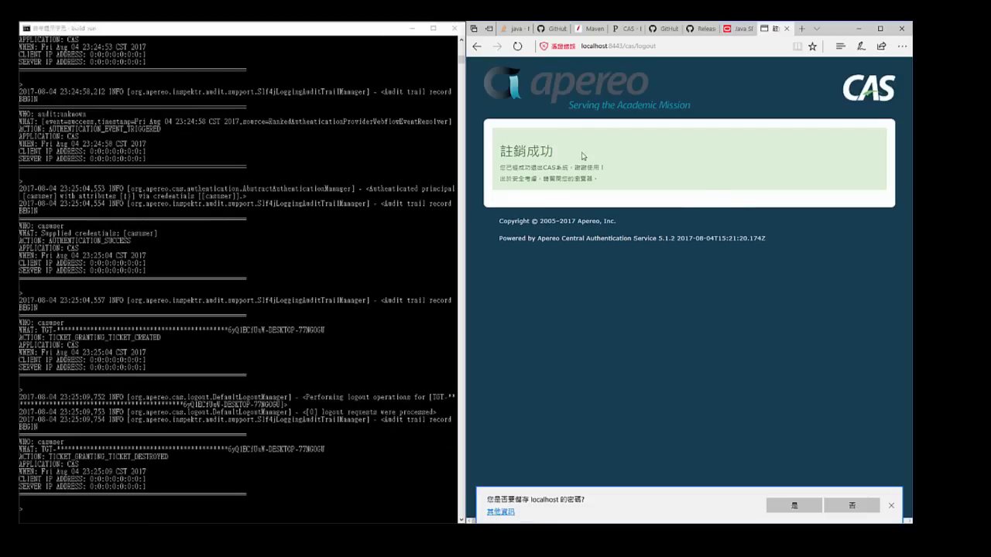
{"action": "double_click", "coordinate": [644, 47]}
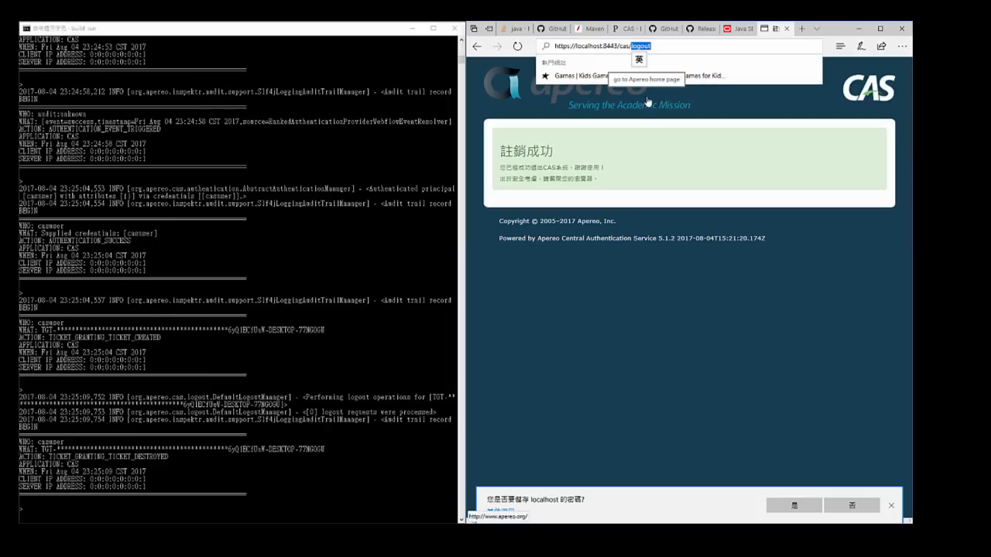
{"action": "key", "text": "BackSpace"}
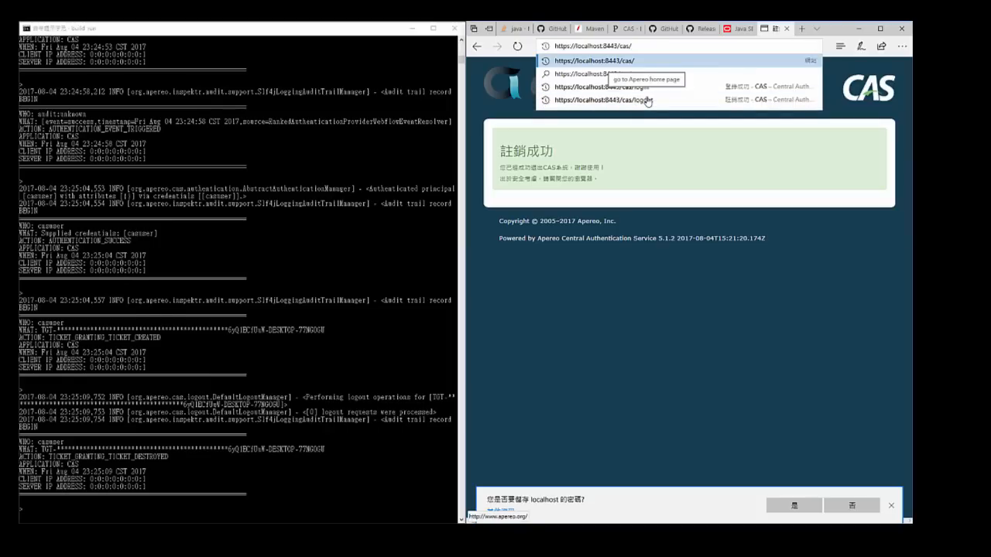
{"action": "key", "text": "Return"}
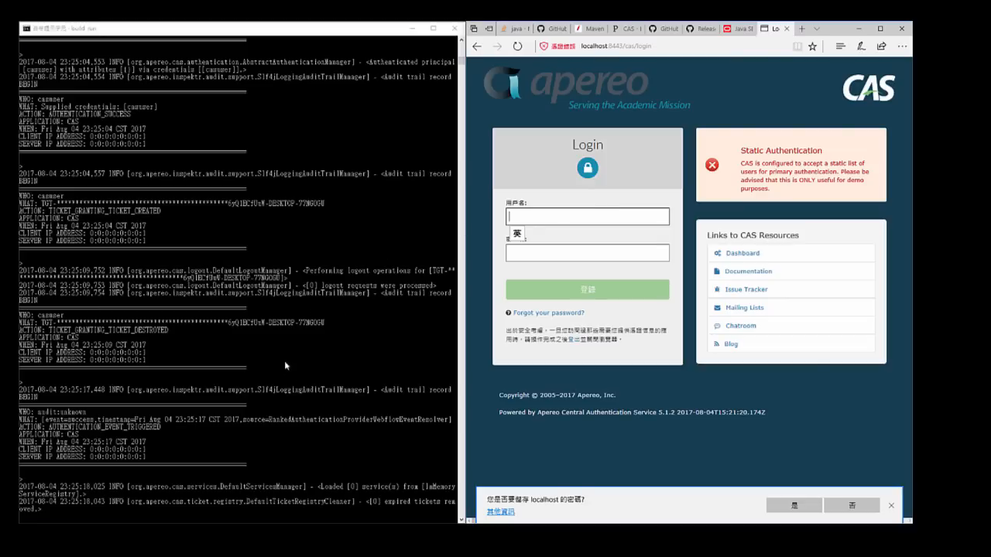
- Examine the login, logout and ticket entries of the audit trail in the "build run" console
{"action": "left_click", "coordinate": [189, 394]}
{"action": "left_click_drag", "start_coordinate": [204, 426], "coordinate": [183, 285]}
{"action": "left_click", "coordinate": [182, 323]}
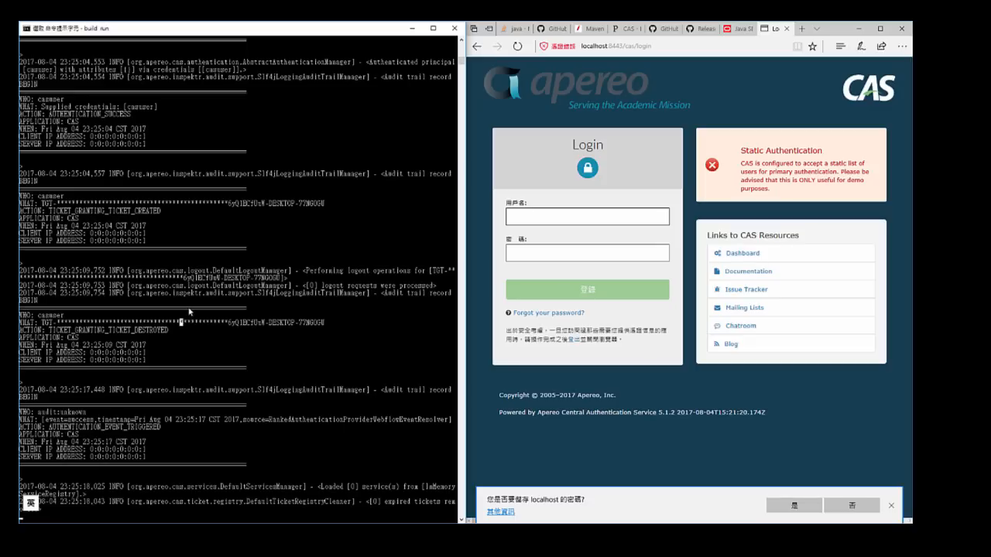
{"action": "scroll", "coordinate": [209, 294], "scroll_direction": "up", "scroll_amount": 2}
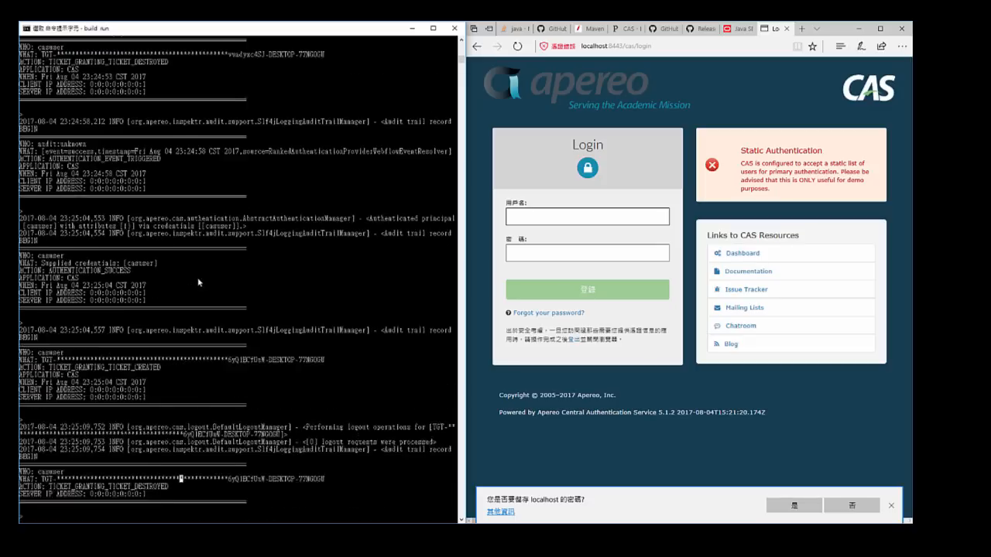
{"action": "scroll", "coordinate": [198, 283], "scroll_direction": "up", "scroll_amount": 20}
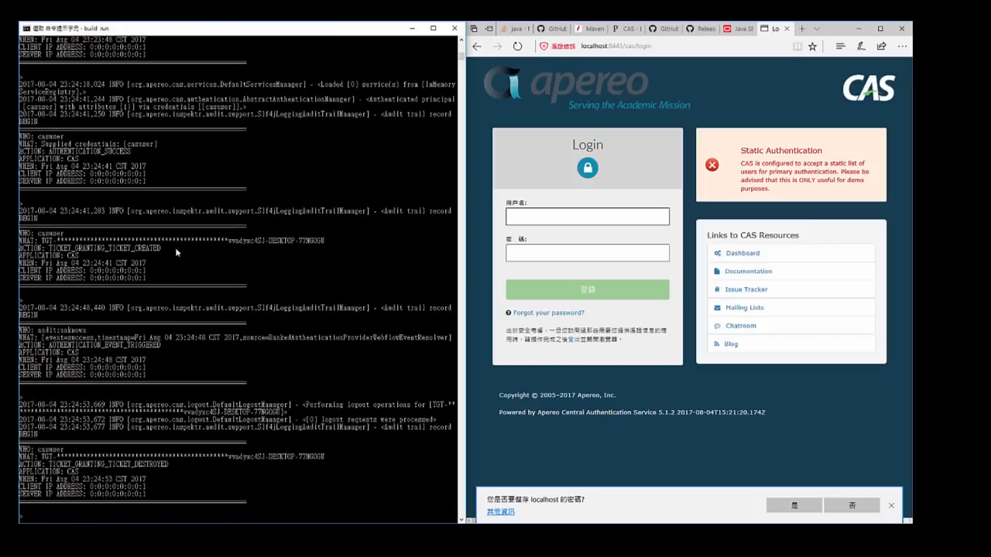
{"action": "scroll", "coordinate": [217, 249], "scroll_direction": "down", "scroll_amount": 20}
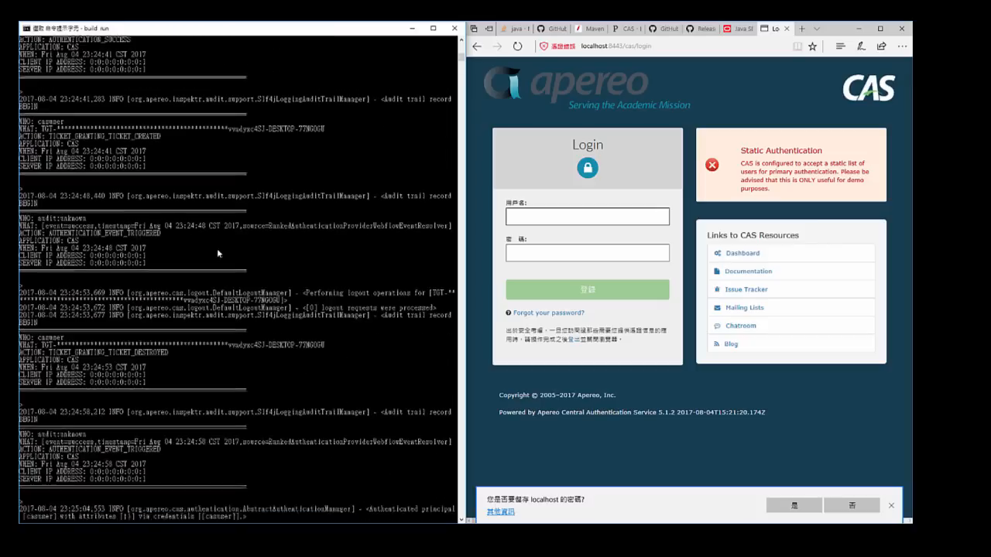
- Try to log in to CAS as "casuser" with an overlong, incorrect account password
{"action": "left_click", "coordinate": [515, 219]}
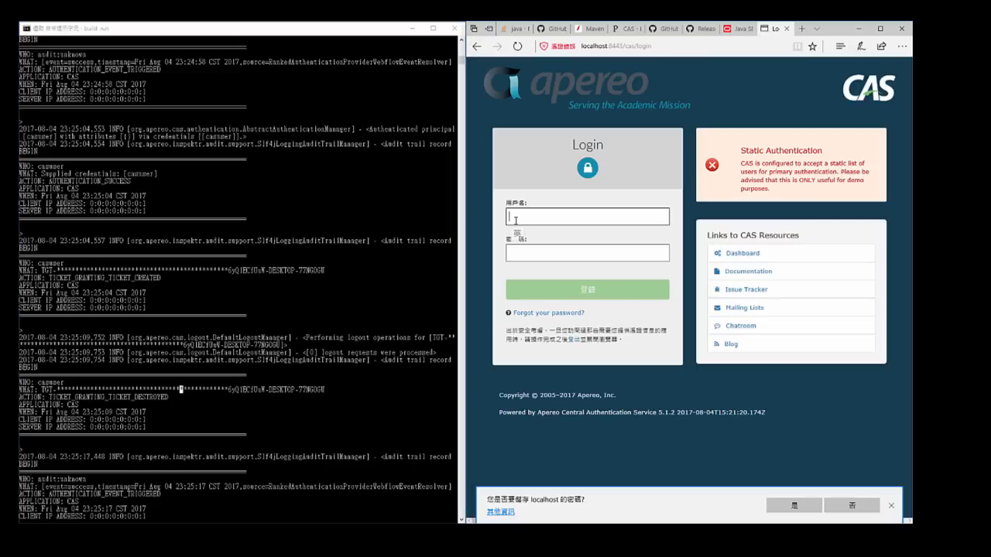
{"action": "type", "text": "casuser"}
{"action": "key", "text": "Tab"}
{"action": "type", "text": "Mellon"}
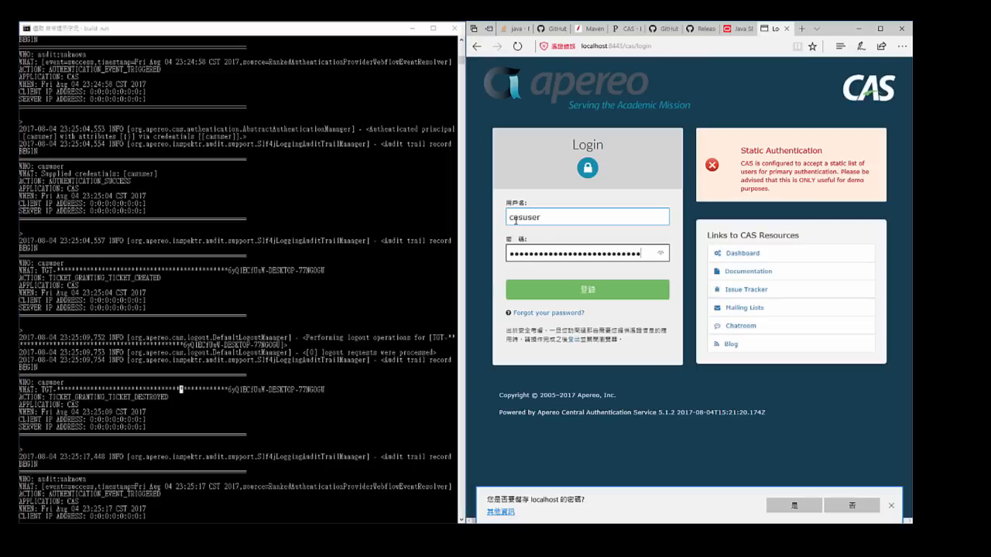
{"action": "key", "text": "Return"}
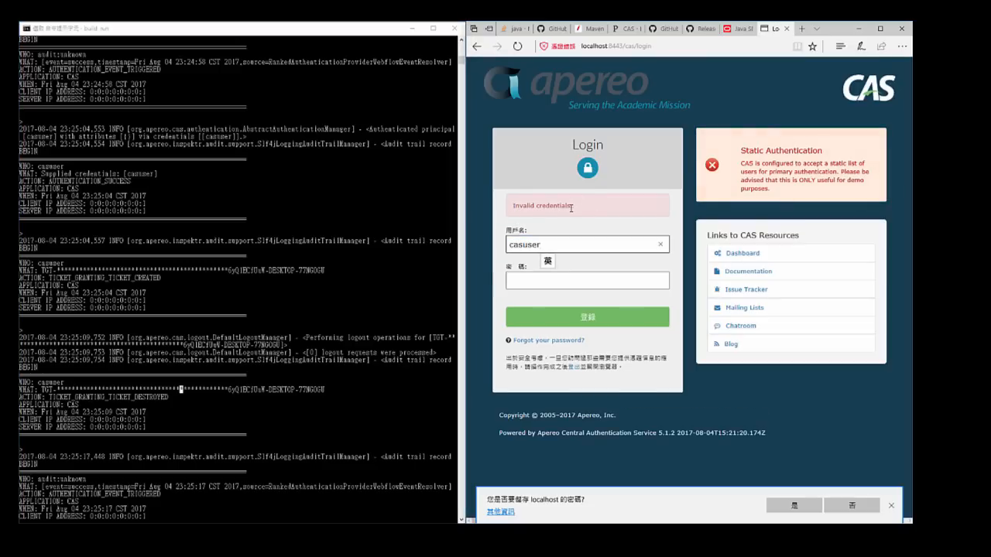
- Try to log in to CAS with the username "casuserasdsadsa" and a made-up password
{"action": "type", "text": "asdsadsa"}
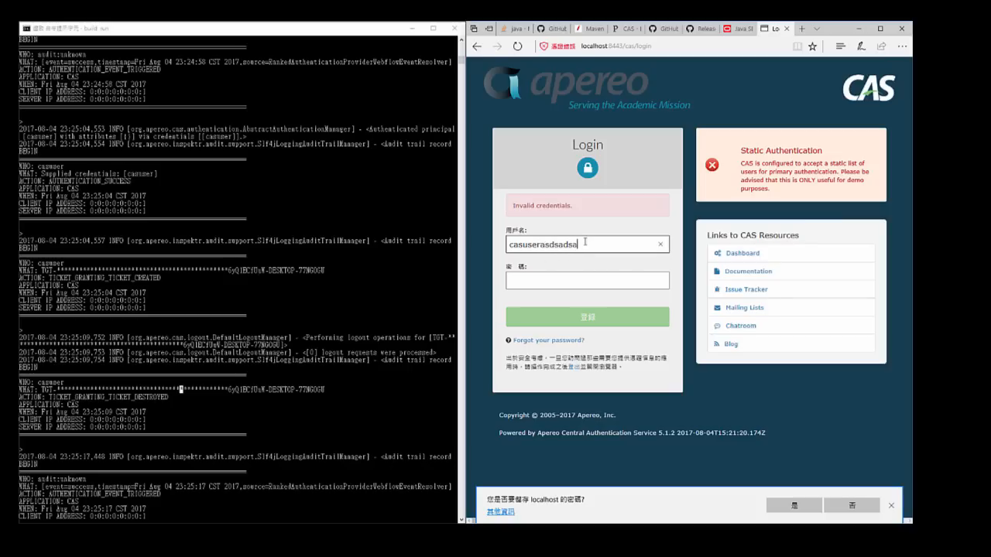
{"action": "key", "text": "Tab"}
{"action": "type", "text": "asdsadsadsa"}
{"action": "key", "text": "Return"}
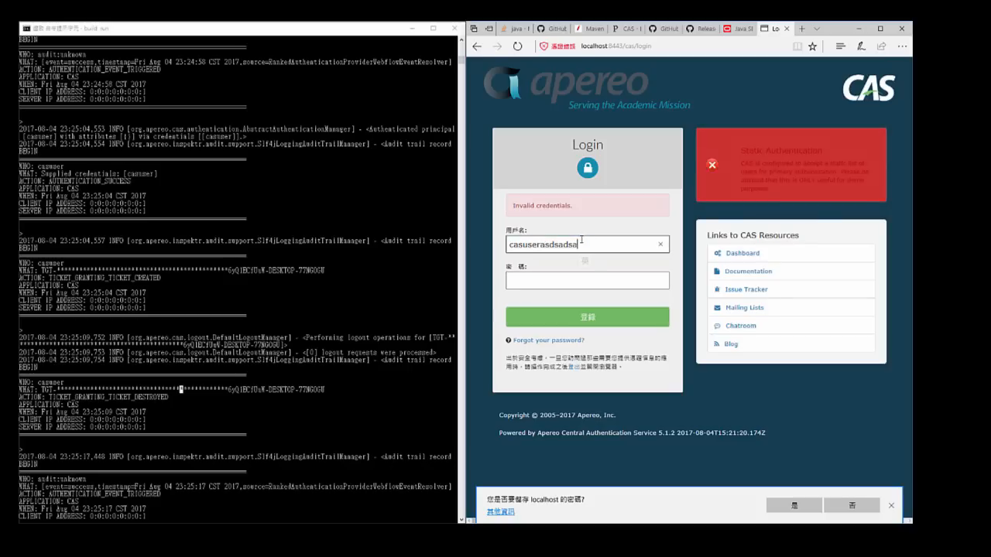
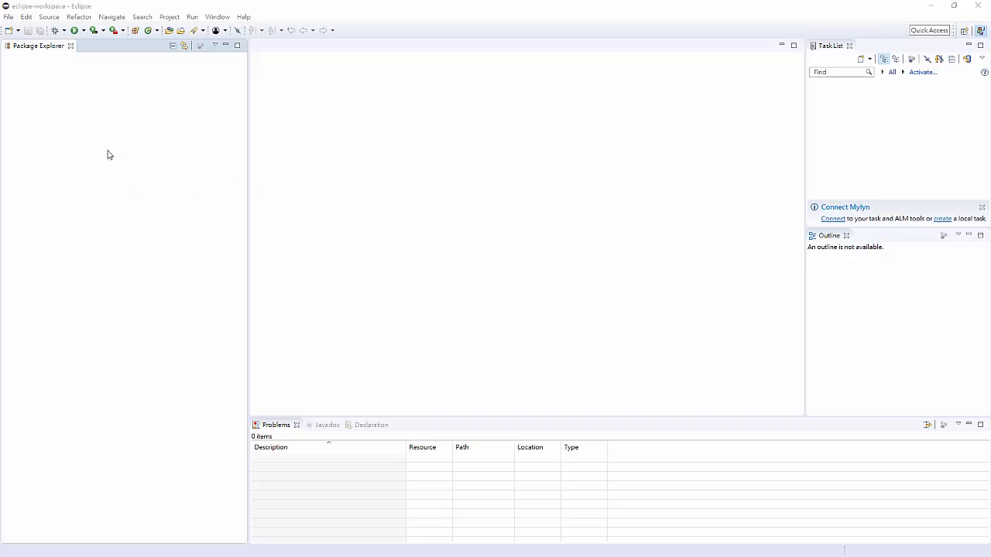
- Open the import wizard for existing Maven projects, filtering the wizard list with "Maven"
{"action": "right_click", "coordinate": [60, 91]}
{"action": "left_click", "coordinate": [91, 174]}
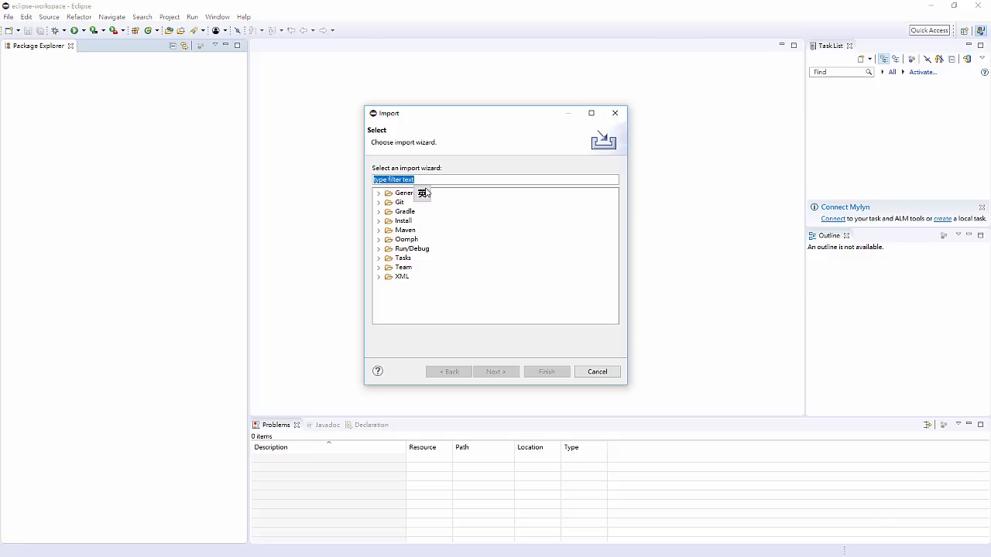
{"action": "type", "text": "Maven"}
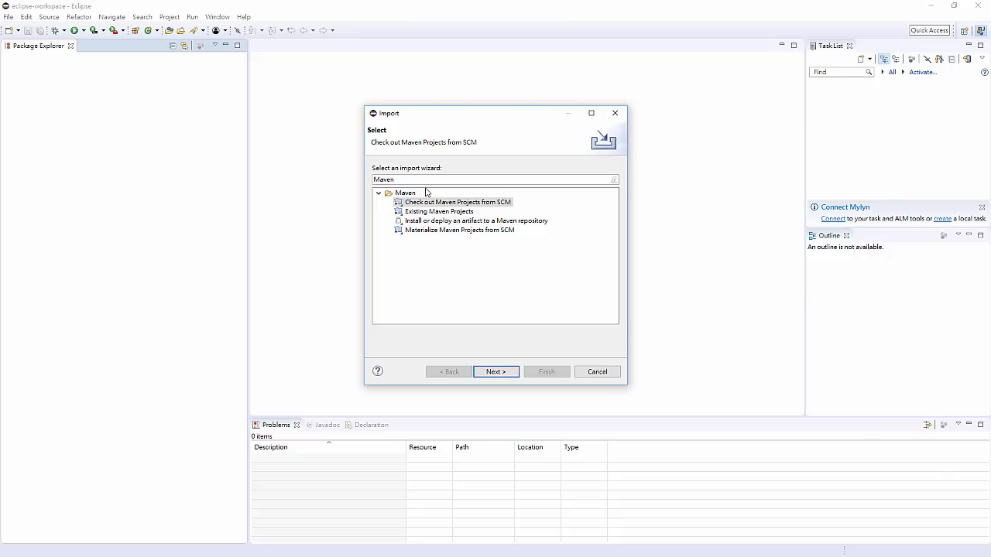
{"action": "left_click", "coordinate": [451, 212]}
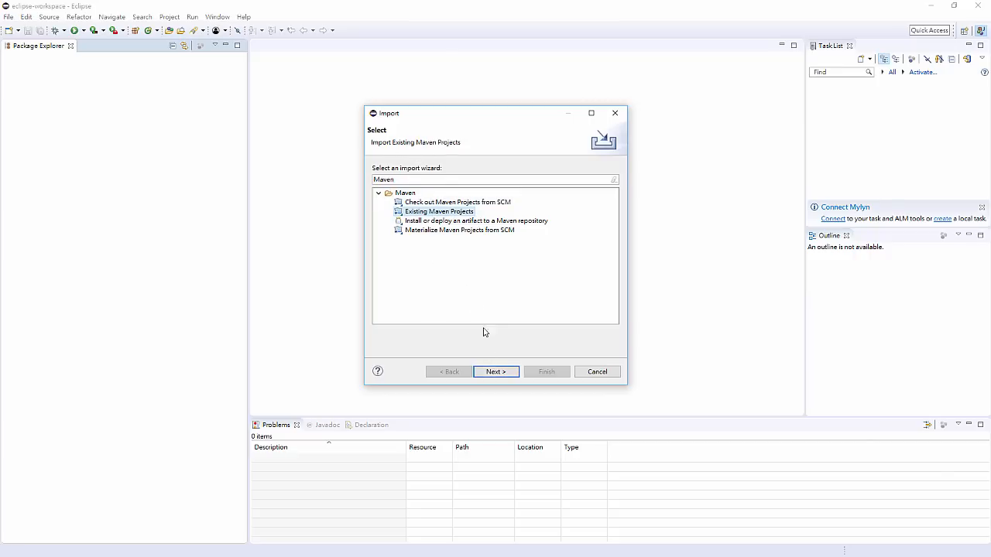
{"action": "left_click", "coordinate": [499, 373]}
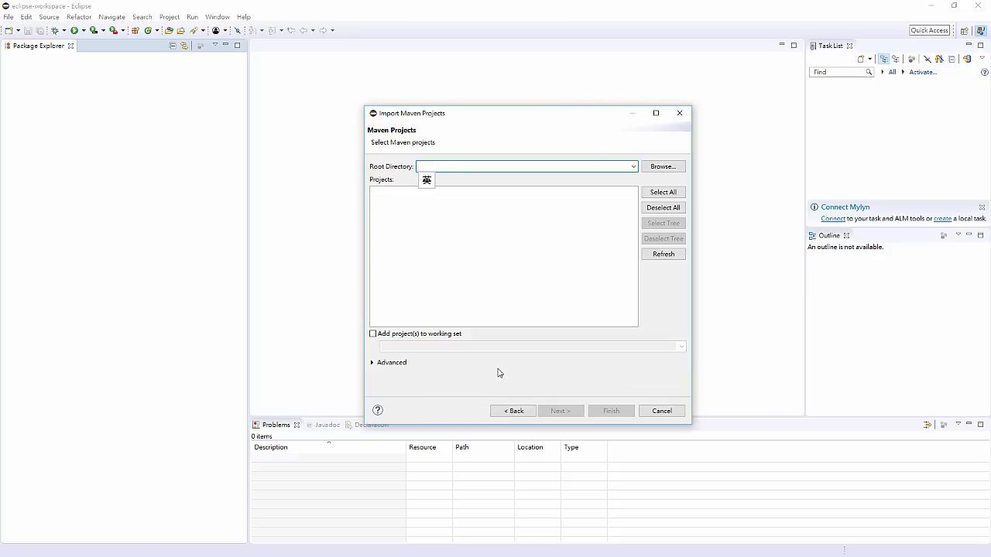
- Import the cas-overlay-template-master pom.xml project from the eclipse-workspace root directory and expand it in the project tree
{"action": "left_click", "coordinate": [634, 166]}
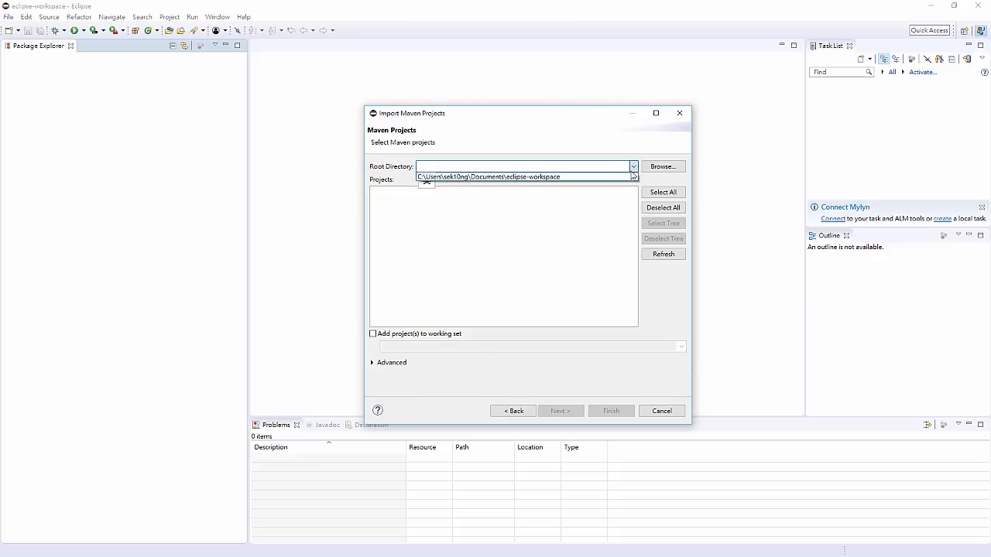
{"action": "left_click", "coordinate": [631, 176]}
{"action": "double_click", "coordinate": [571, 164]}
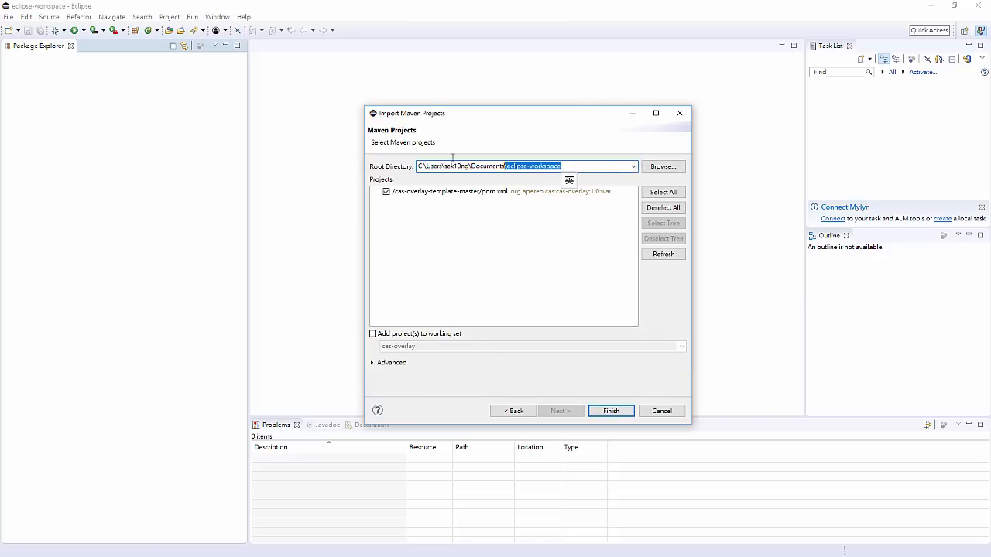
{"action": "left_click_drag", "start_coordinate": [453, 158], "coordinate": [392, 158]}
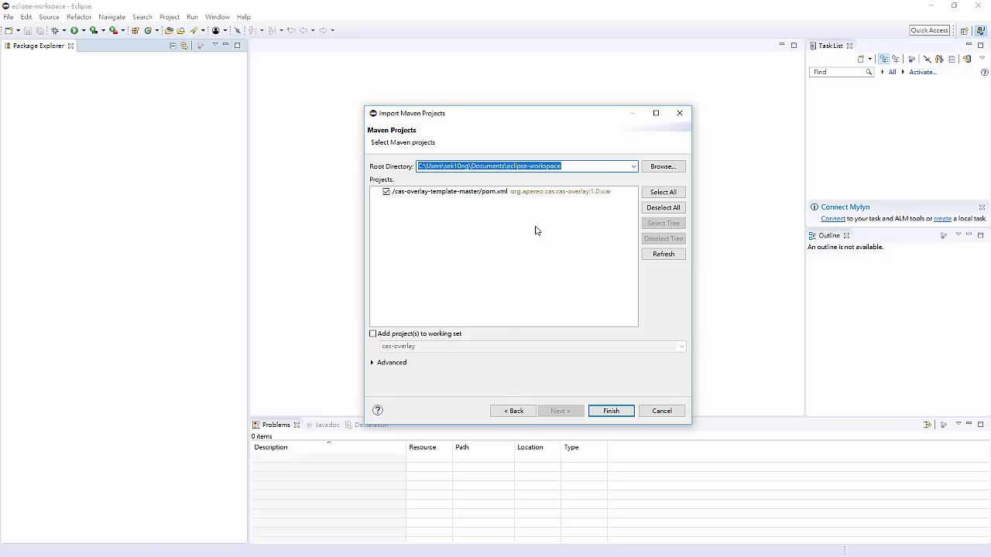
{"action": "left_click", "coordinate": [396, 193]}
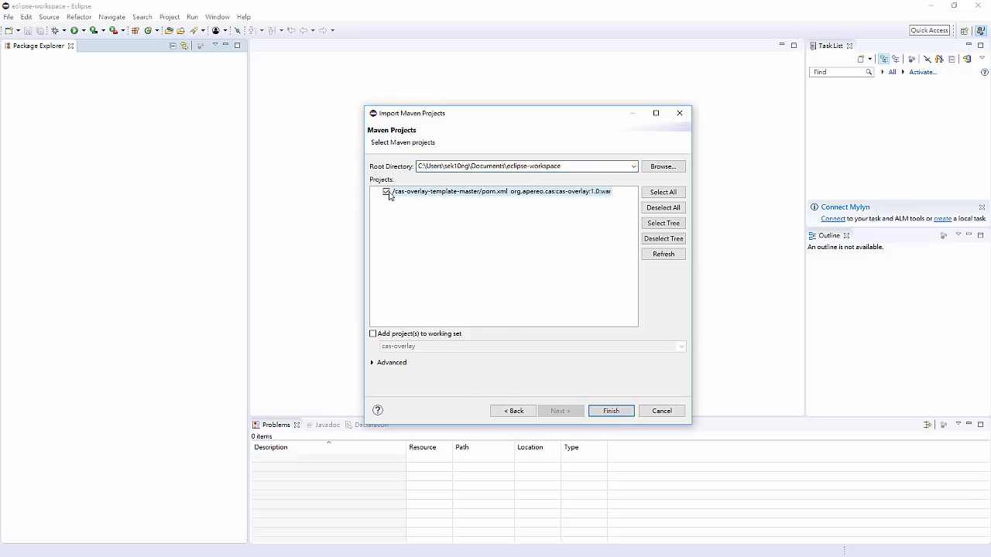
{"action": "left_click", "coordinate": [611, 411]}
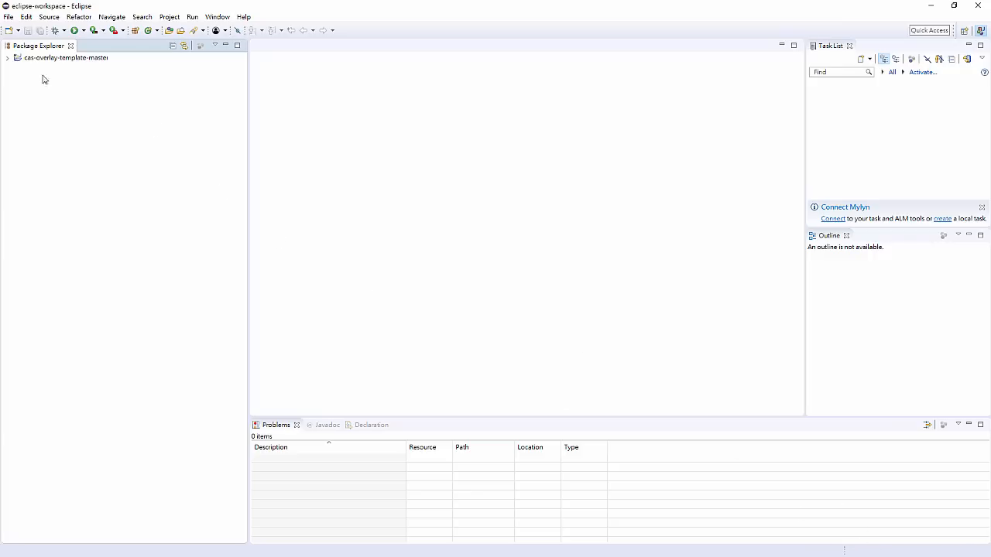
{"action": "left_click", "coordinate": [7, 59]}
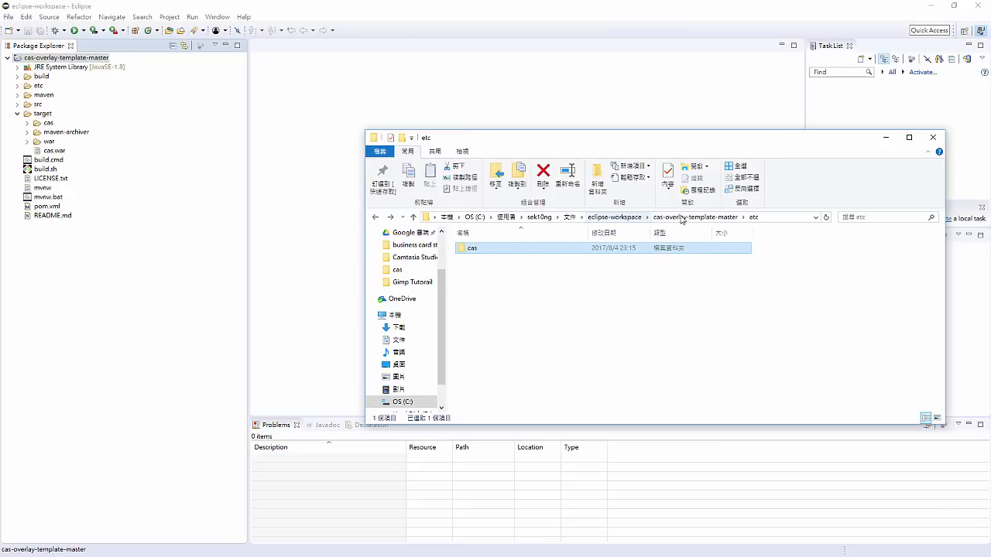
- In File Explorer, open the cas-overlay-template-master folder inside eclipse-workspace and select its full path
{"action": "left_click", "coordinate": [697, 218]}
{"action": "left_click", "coordinate": [619, 217]}
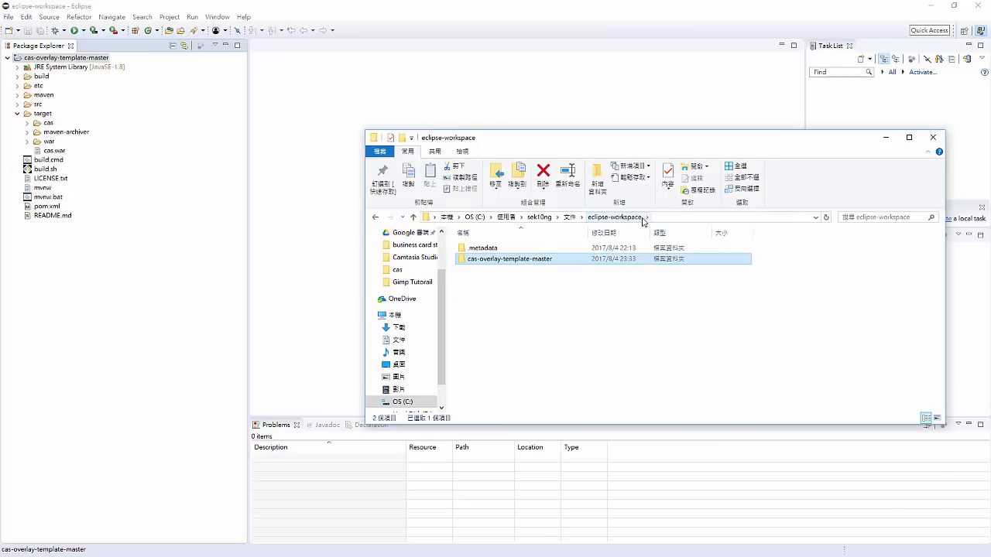
{"action": "double_click", "coordinate": [570, 260]}
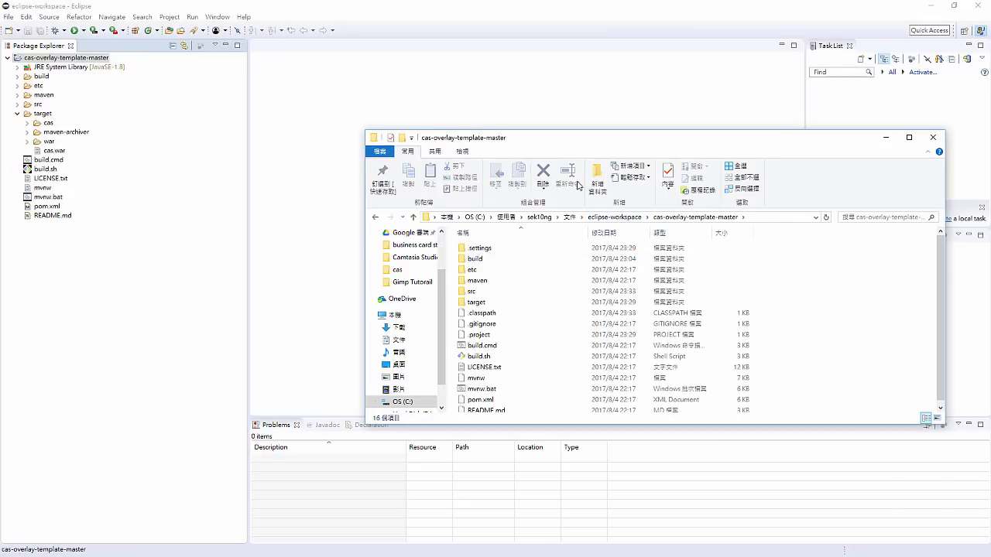
{"action": "left_click_drag", "start_coordinate": [534, 139], "coordinate": [459, 102]}
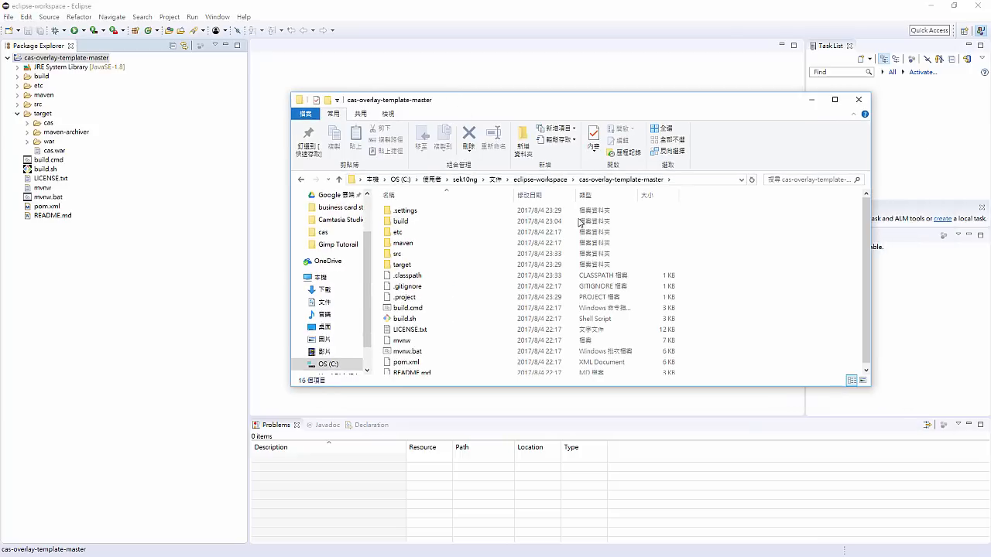
{"action": "scroll", "coordinate": [712, 281], "scroll_direction": "down", "scroll_amount": 1}
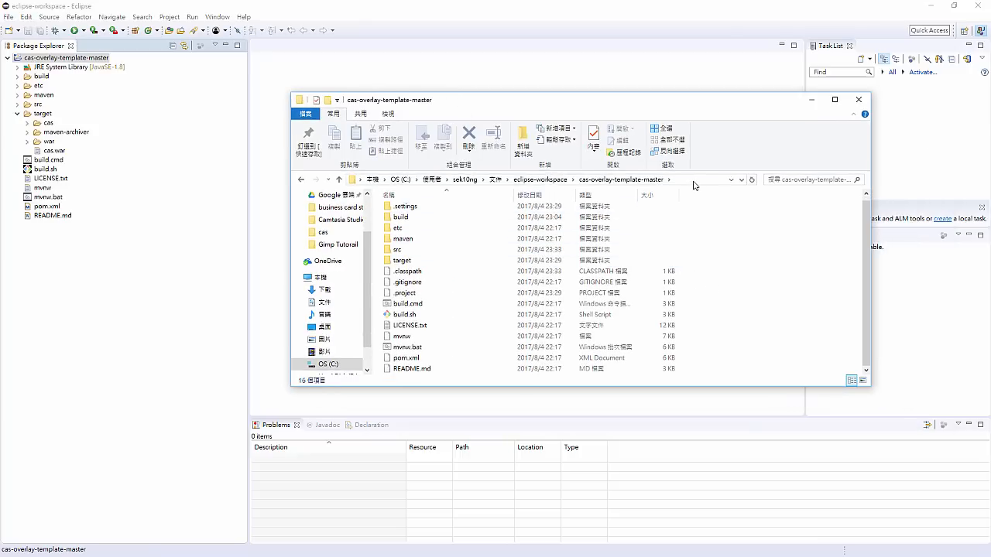
{"action": "left_click", "coordinate": [693, 185]}
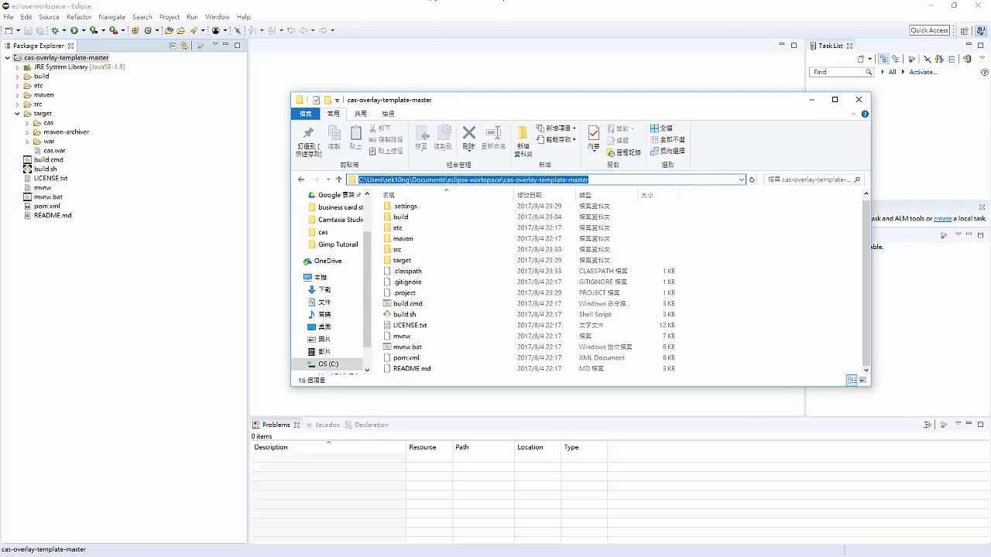
- Switch to the "build run" Command Prompt and stop the running CAS server
{"action": "key", "text": "alt+Tab"}
{"action": "left_click", "coordinate": [268, 195]}
{"action": "scroll", "coordinate": [268, 195], "scroll_direction": "down", "scroll_amount": 7}
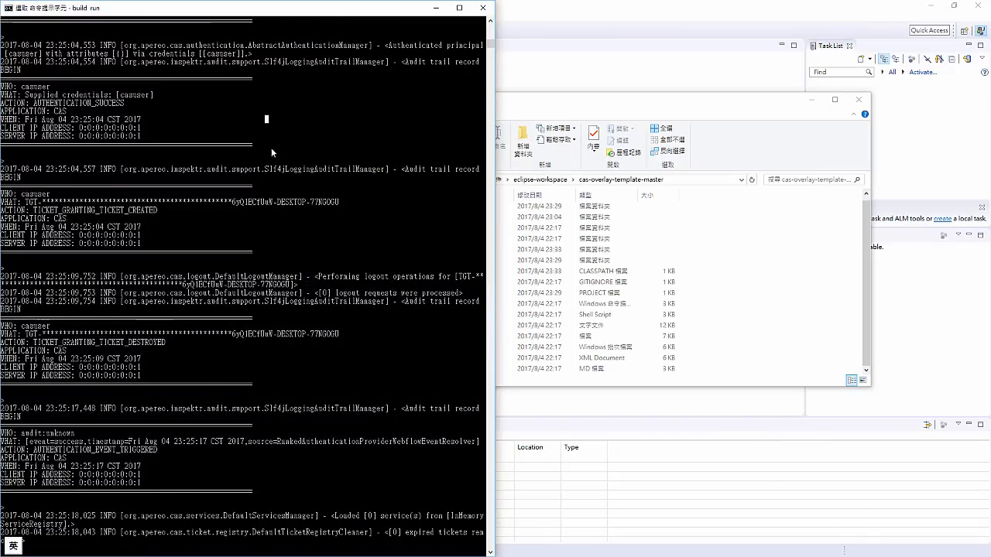
{"action": "left_click_drag", "start_coordinate": [299, 10], "coordinate": [381, 11]}
{"action": "left_click", "coordinate": [377, 138]}
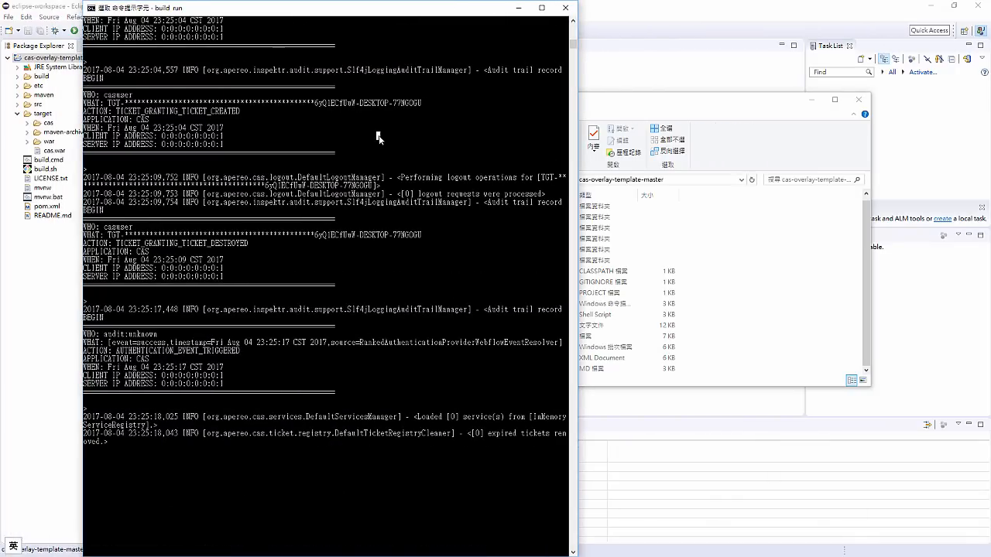
{"action": "key", "text": "ctrl+c"}
{"action": "key", "text": "ctrl+c"}
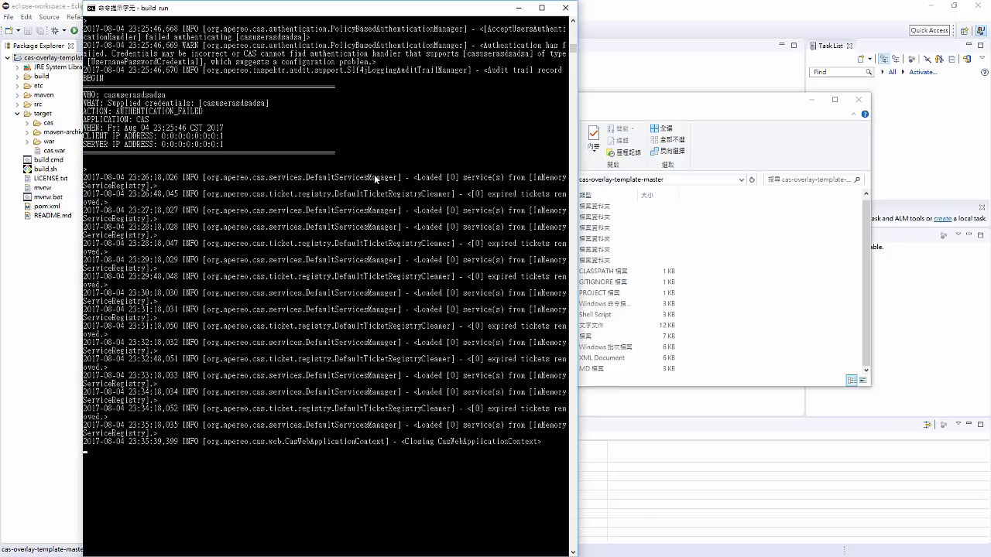
- Move the old log out of view with blank prompt lines and rerun "build run"
{"action": "key", "text": "Return"}
{"action": "key", "text": "Return"}
{"action": "key", "text": "Return"}
{"action": "key", "text": "Return"}
{"action": "key", "text": "Return"}
{"action": "key", "text": "Return"}
{"action": "key", "text": "Return"}
{"action": "key", "text": "Return"}
{"action": "key", "text": "Return"}
{"action": "key", "text": "Return"}
{"action": "key", "text": "Return"}
{"action": "key", "text": "Return"}
{"action": "key", "text": "Return"}
{"action": "key", "text": "Return"}
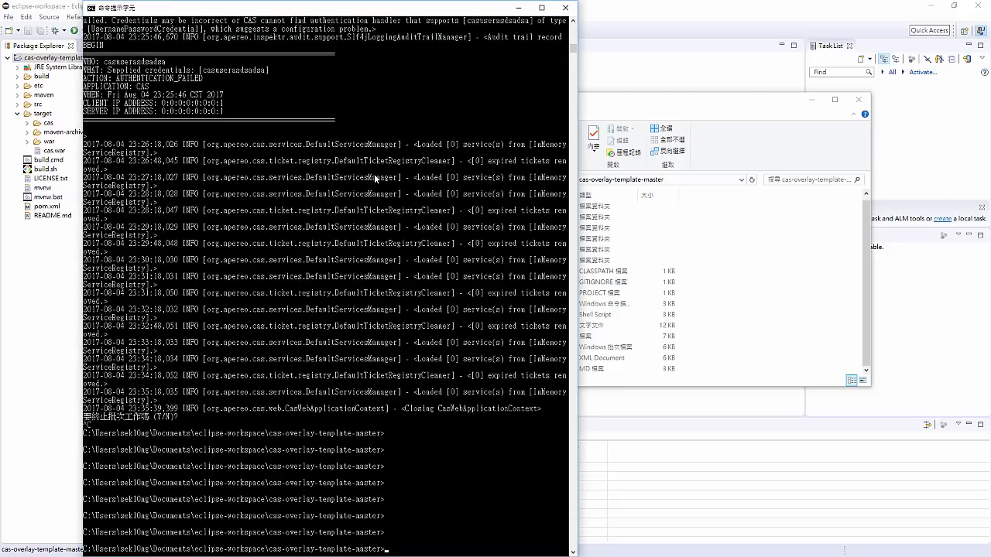
{"action": "key", "text": "Return"}
{"action": "key", "text": "Return"}
{"action": "key", "text": "Return"}
{"action": "key", "text": "Return"}
{"action": "key", "text": "Return"}
{"action": "key", "text": "Return"}
{"action": "key", "text": "Return"}
{"action": "key", "text": "Return"}
{"action": "key", "text": "Return"}
{"action": "key", "text": "Return"}
{"action": "key", "text": "Return"}
{"action": "key", "text": "Return"}
{"action": "key", "text": "Return"}
{"action": "key", "text": "Return"}
{"action": "key", "text": "Return"}
{"action": "key", "text": "Return"}
{"action": "key", "text": "Return"}
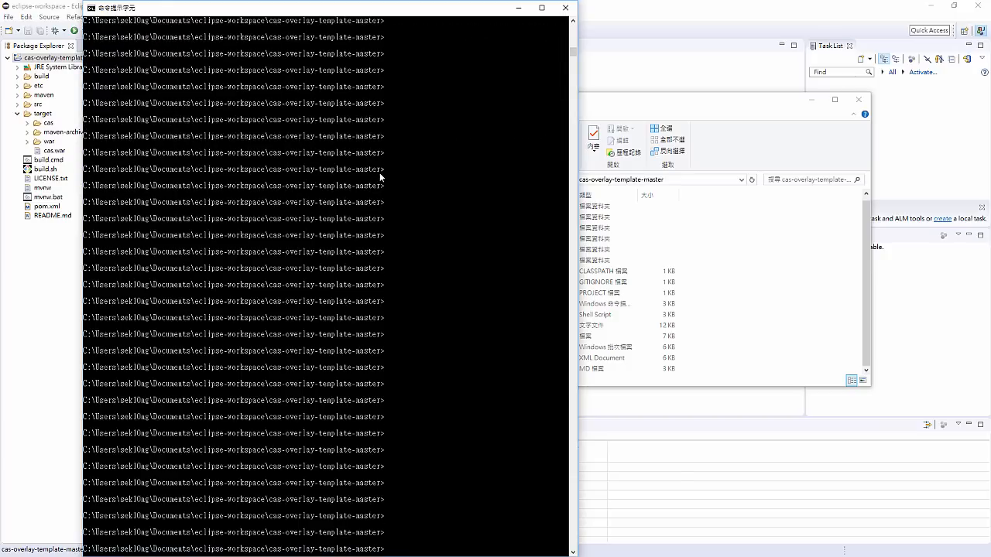
{"action": "key", "text": "Up"}
{"action": "key", "text": "Return"}
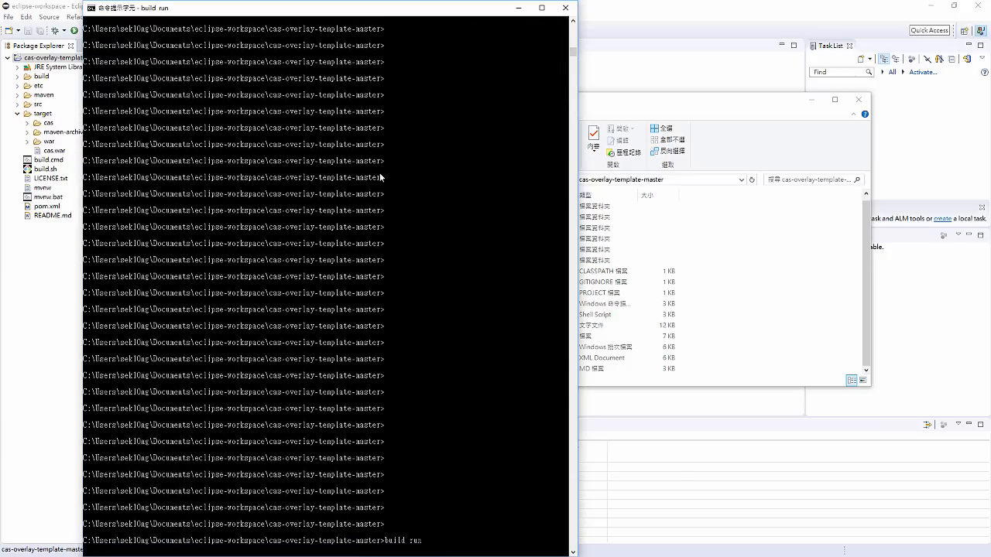
- Switch to File Explorer, open the project's target folder and refresh its contents while the build runs
{"action": "left_click", "coordinate": [597, 105]}
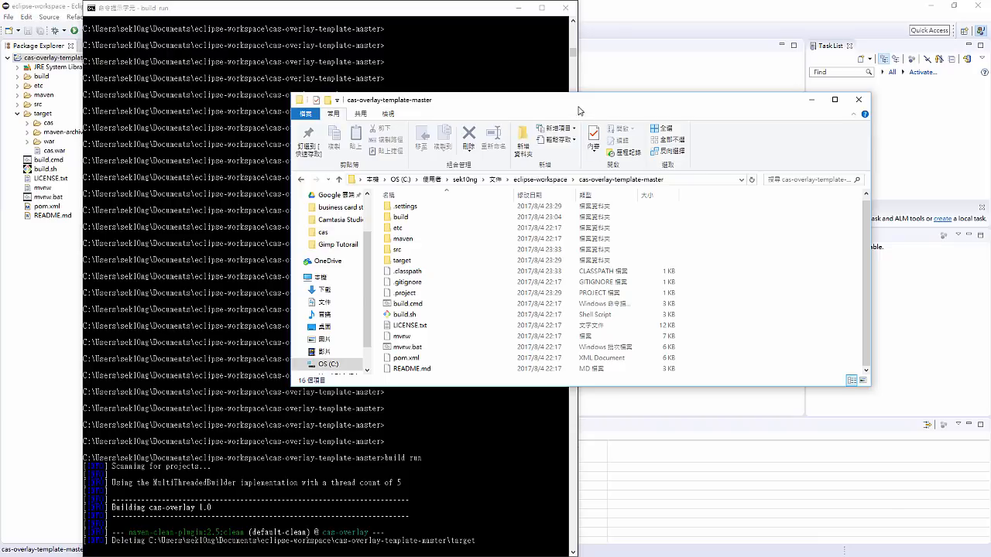
{"action": "left_click_drag", "start_coordinate": [579, 105], "coordinate": [668, 103]}
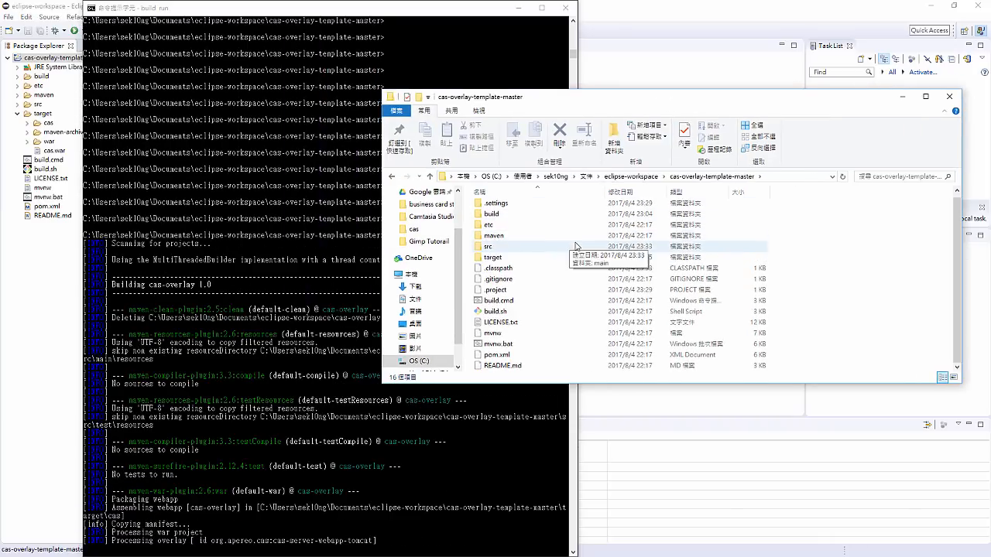
{"action": "left_click", "coordinate": [500, 263]}
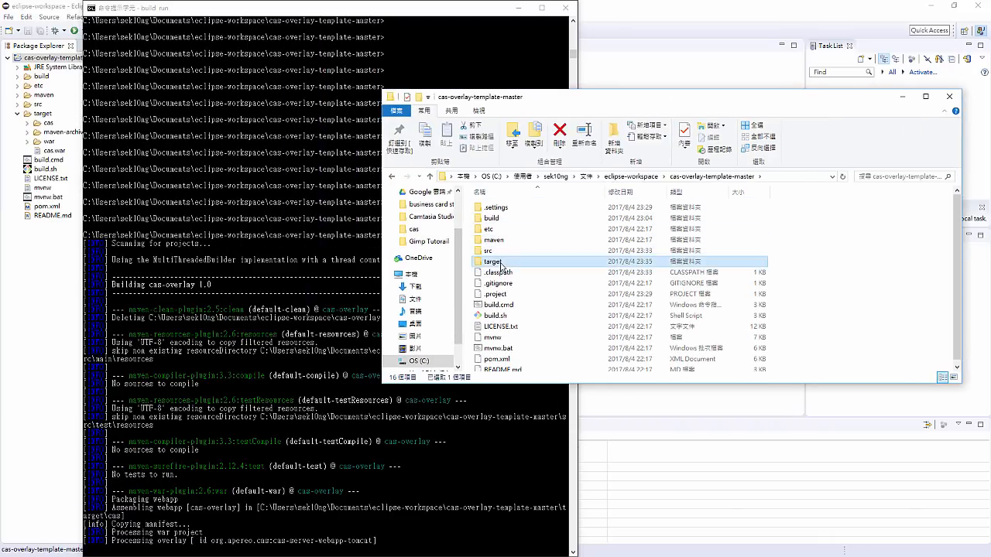
{"action": "double_click", "coordinate": [499, 264]}
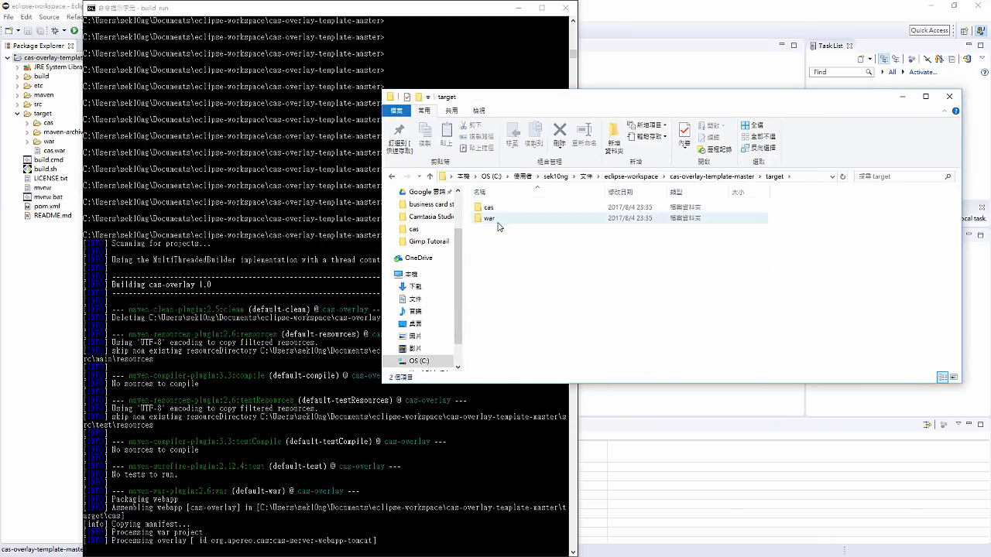
{"action": "right_click", "coordinate": [517, 252]}
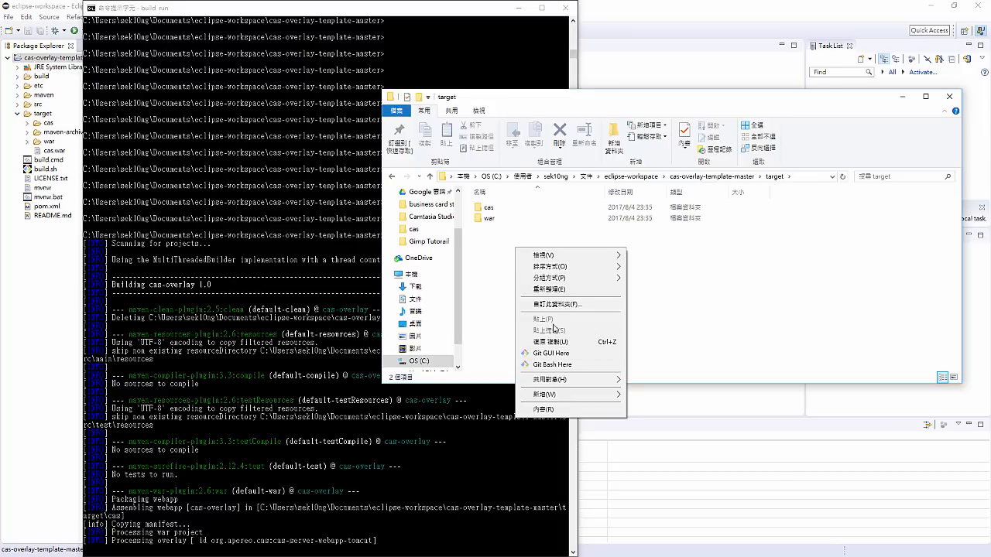
{"action": "left_click", "coordinate": [546, 289]}
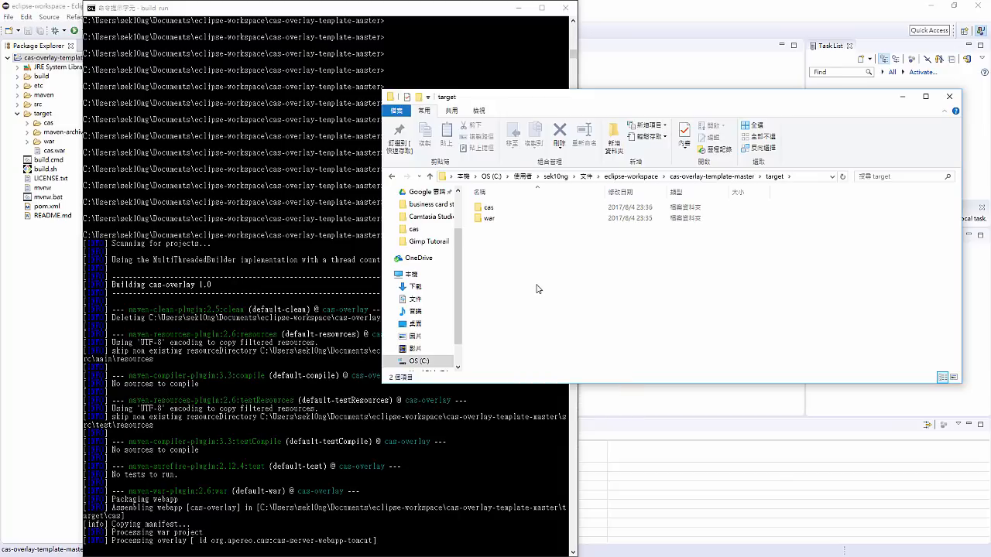
- Check the build progress in the Command Prompt and refresh the target folder for new build output
{"action": "left_click", "coordinate": [356, 279]}
{"action": "scroll", "coordinate": [356, 279], "scroll_direction": "down", "scroll_amount": 4}
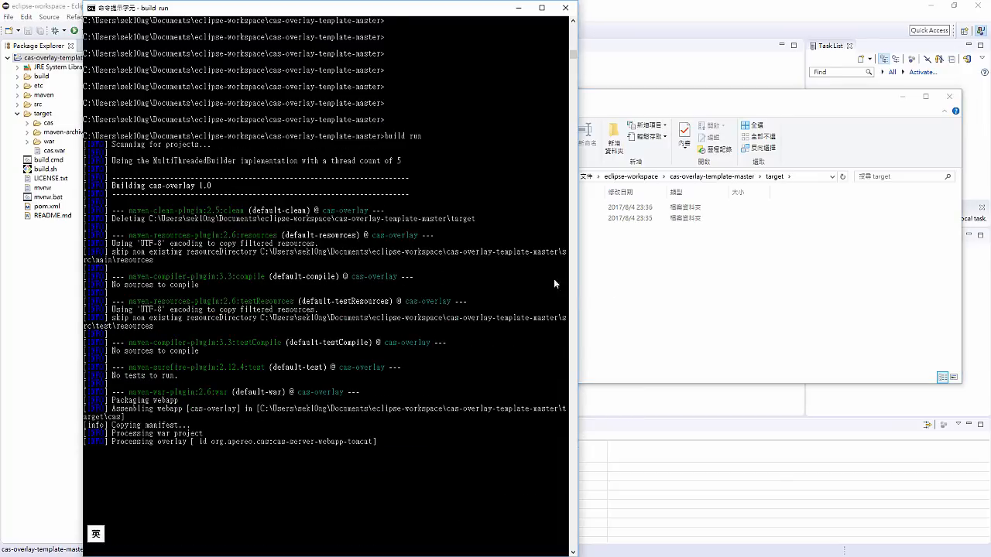
{"action": "left_click", "coordinate": [616, 309]}
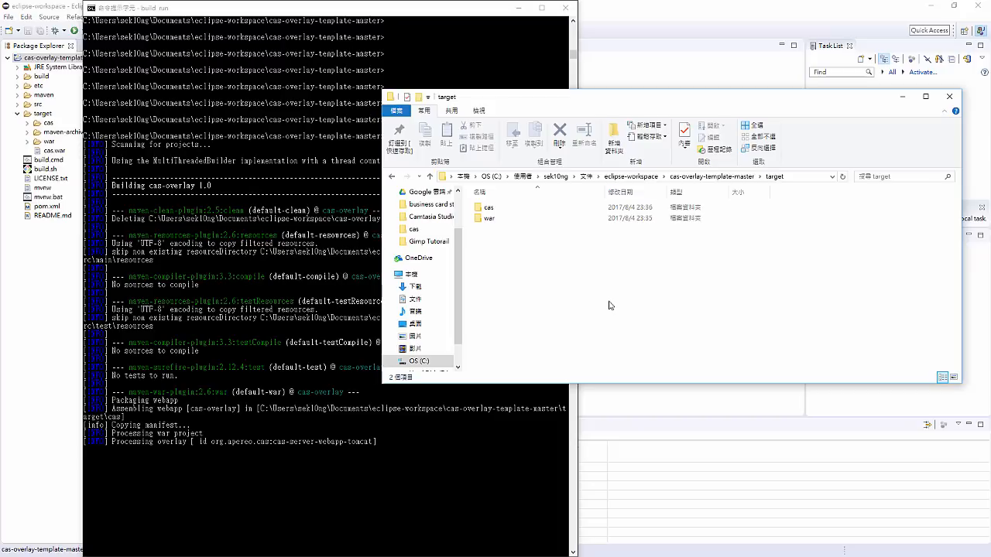
{"action": "right_click", "coordinate": [610, 303]}
{"action": "left_click", "coordinate": [655, 345]}
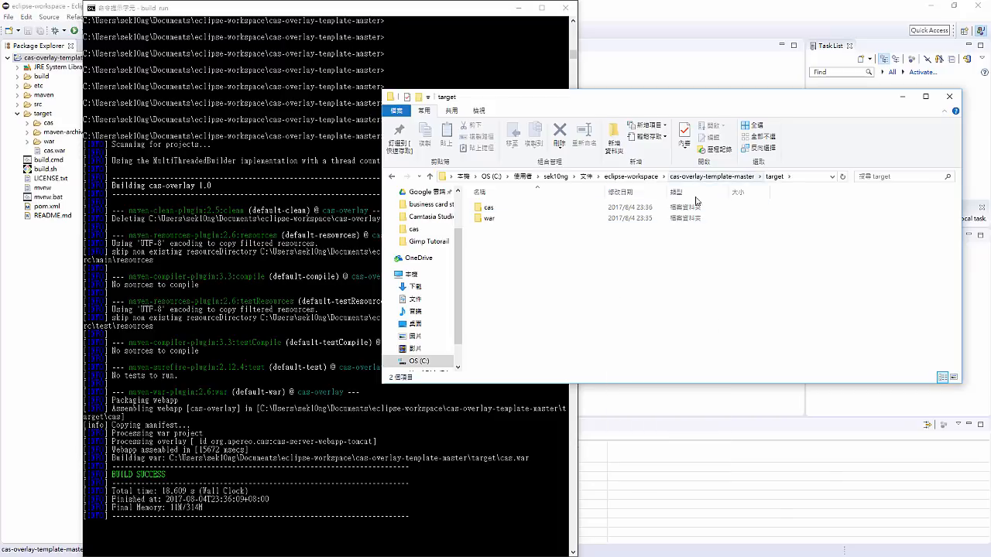
{"action": "left_click", "coordinate": [585, 274]}
{"action": "key", "text": "F5"}
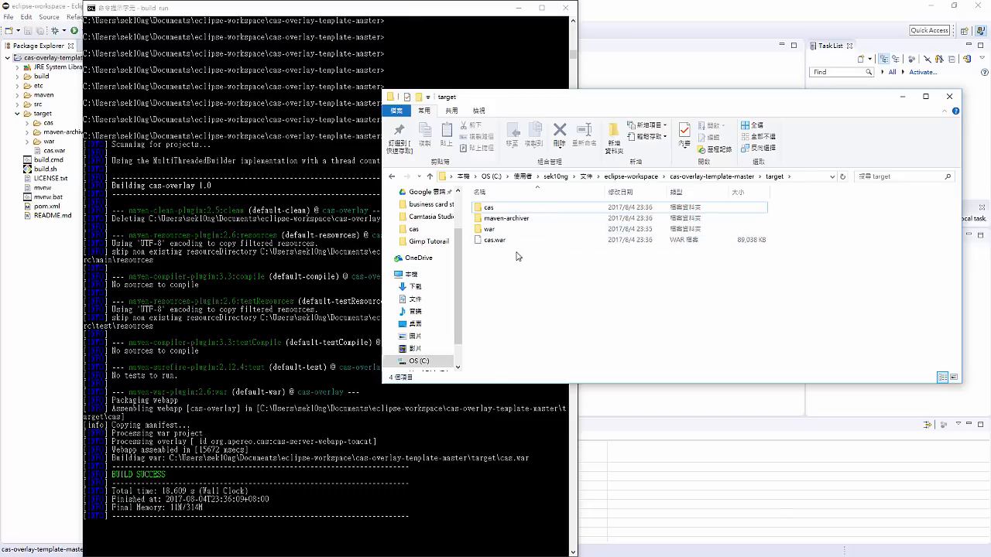
- Examine the cas, maven-archiver, war and cas.war items in the target folder, then return to cas-overlay-template-master
{"action": "left_click", "coordinate": [511, 242], "text": "shift"}
{"action": "left_click_drag", "start_coordinate": [523, 278], "coordinate": [516, 205]}
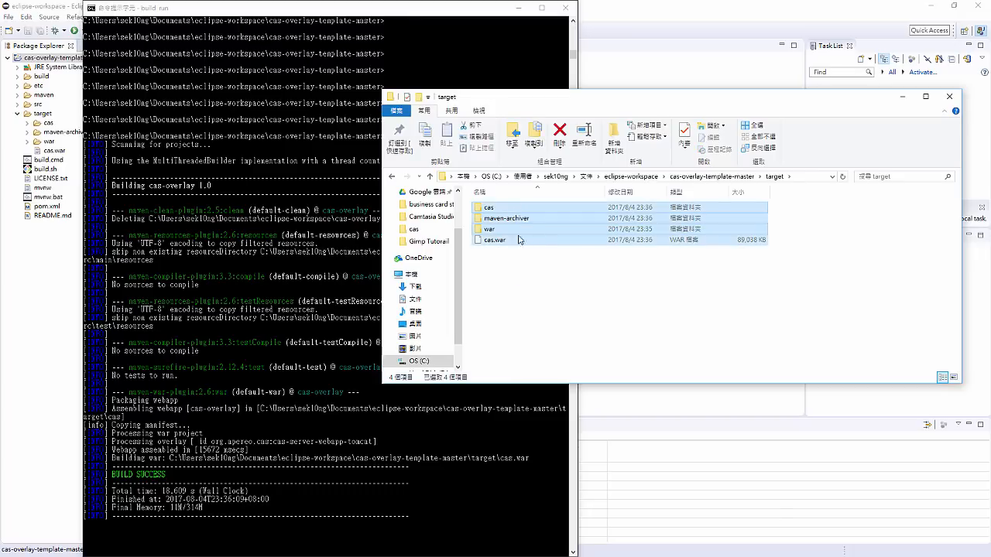
{"action": "left_click_drag", "start_coordinate": [529, 275], "coordinate": [520, 212]}
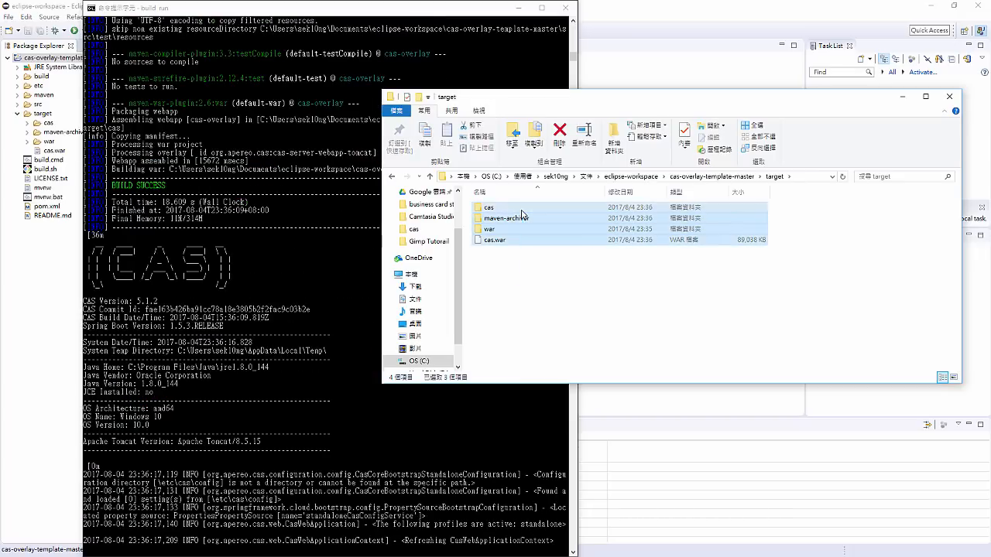
{"action": "left_click", "coordinate": [554, 255]}
{"action": "left_click_drag", "start_coordinate": [553, 256], "coordinate": [550, 214]}
{"action": "left_click_drag", "start_coordinate": [532, 266], "coordinate": [527, 202]}
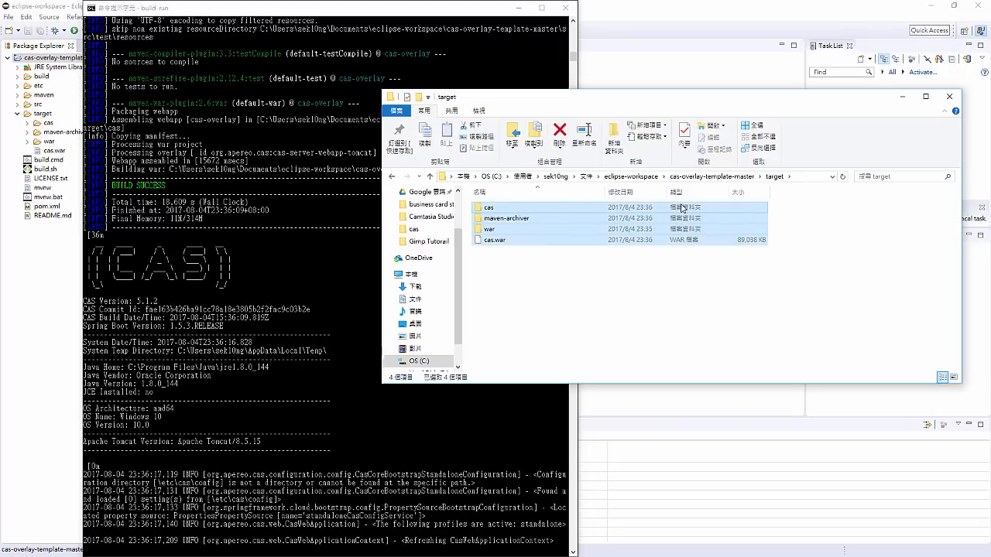
{"action": "left_click", "coordinate": [715, 176]}
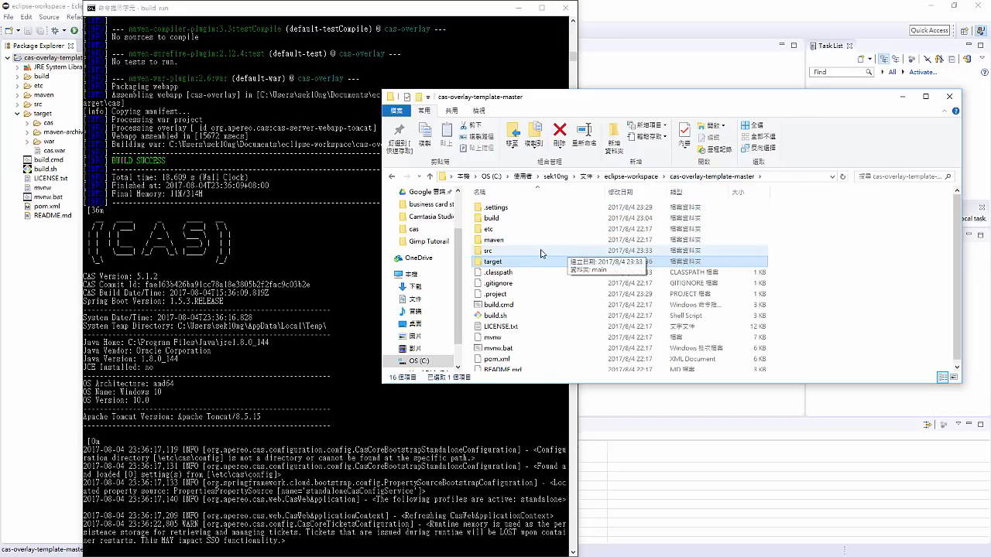
- Switch from File Explorer to Eclipse and collapse the project's target folder
{"action": "left_click", "coordinate": [510, 218]}
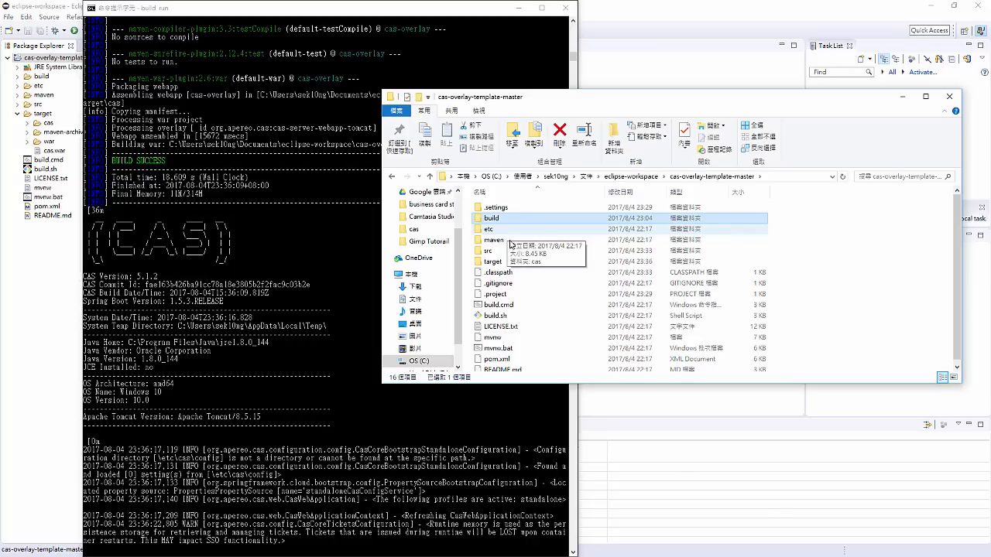
{"action": "left_click", "coordinate": [509, 264]}
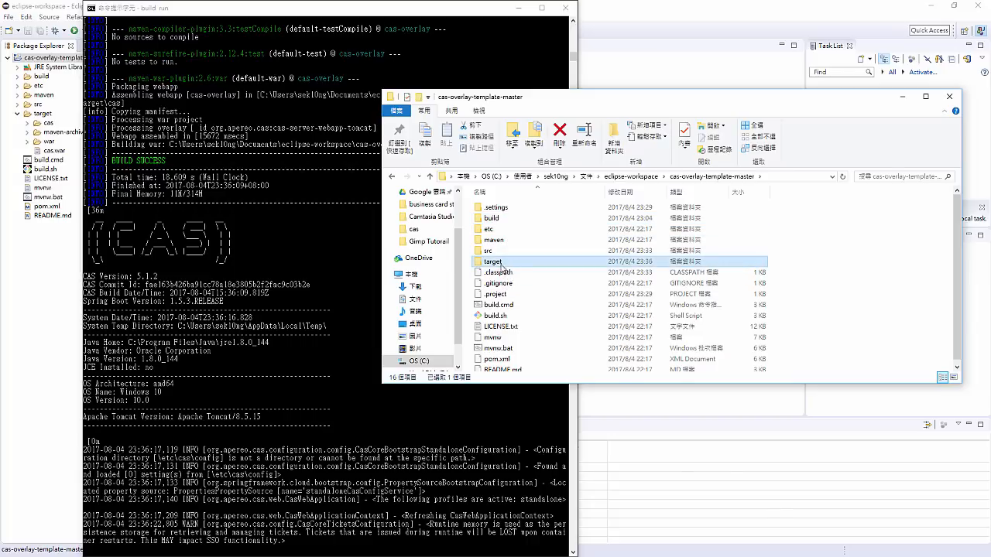
{"action": "left_click", "coordinate": [51, 236]}
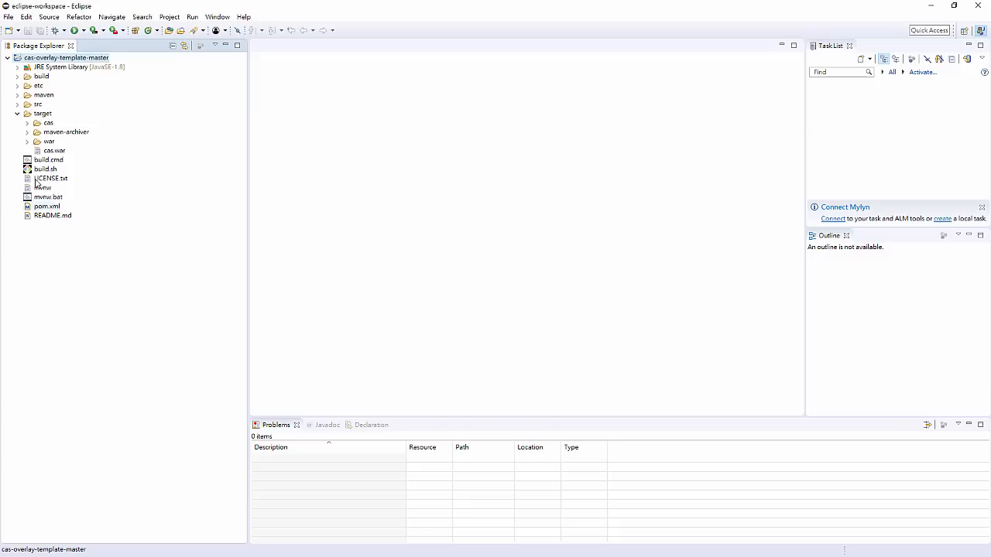
{"action": "left_click", "coordinate": [17, 114]}
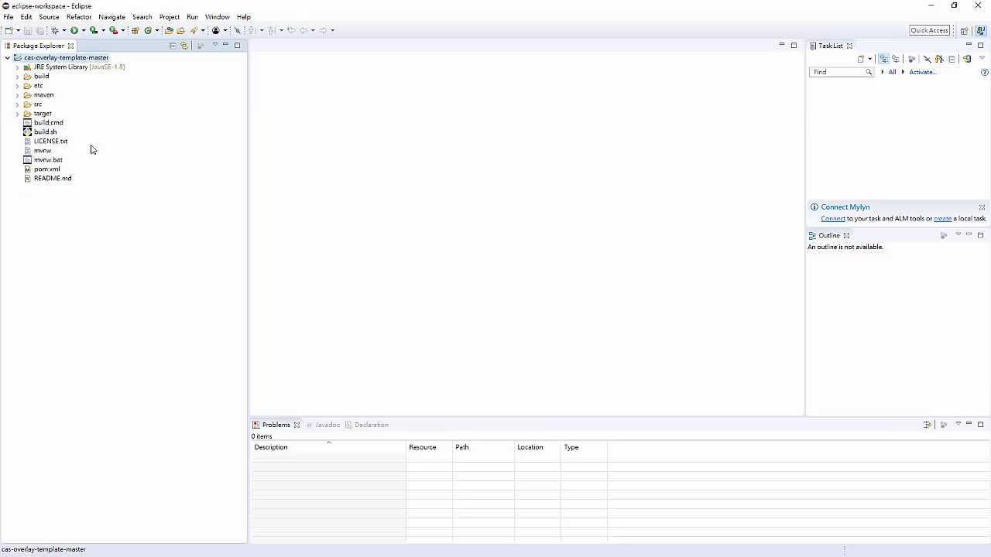
- Examine the project's build folder, including tomcat/logs and the work folders down to Tomcat/localhost/cas
{"action": "left_click", "coordinate": [17, 76]}
{"action": "left_click", "coordinate": [27, 85]}
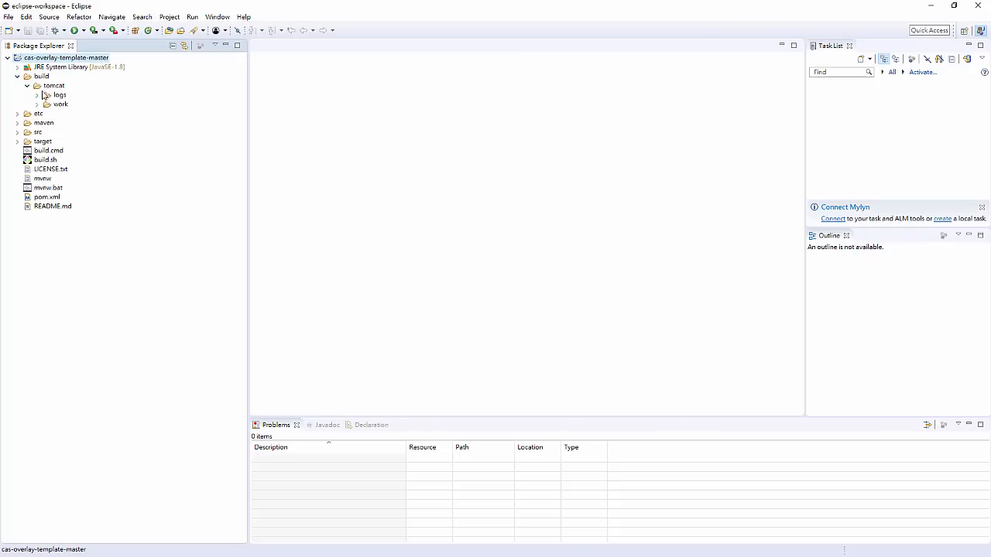
{"action": "left_click", "coordinate": [37, 94]}
{"action": "left_click", "coordinate": [44, 115]}
{"action": "left_click", "coordinate": [39, 115]}
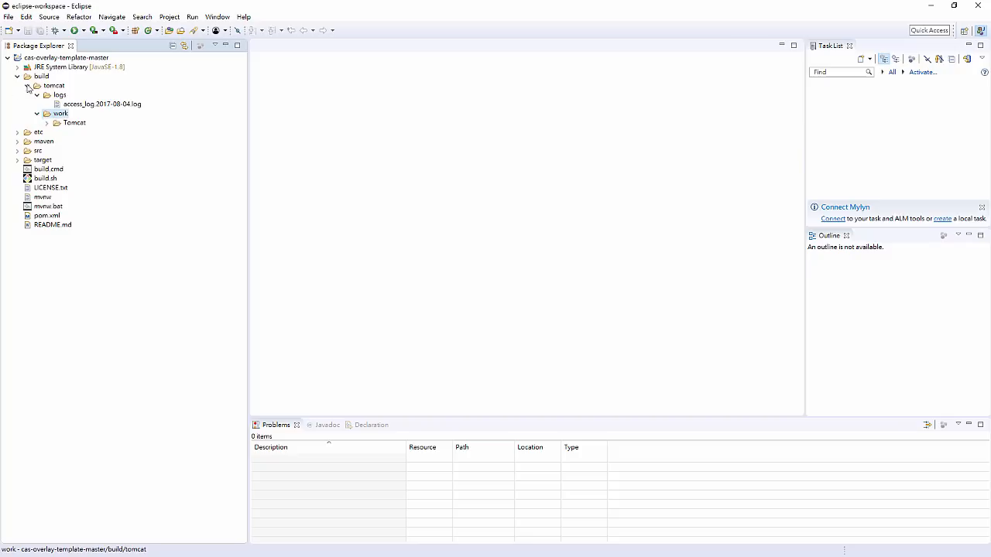
{"action": "left_click", "coordinate": [47, 122]}
{"action": "left_click", "coordinate": [28, 170]}
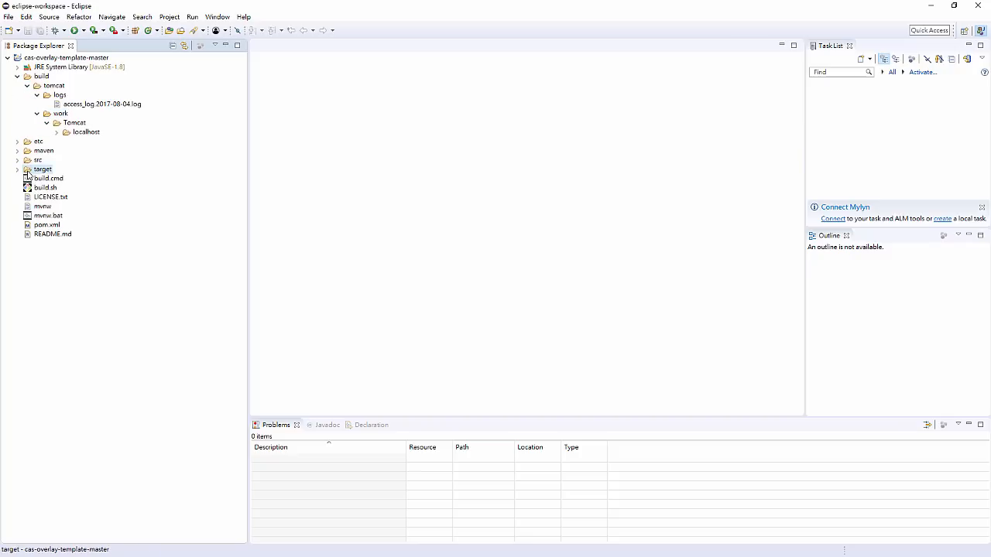
{"action": "left_click", "coordinate": [56, 131]}
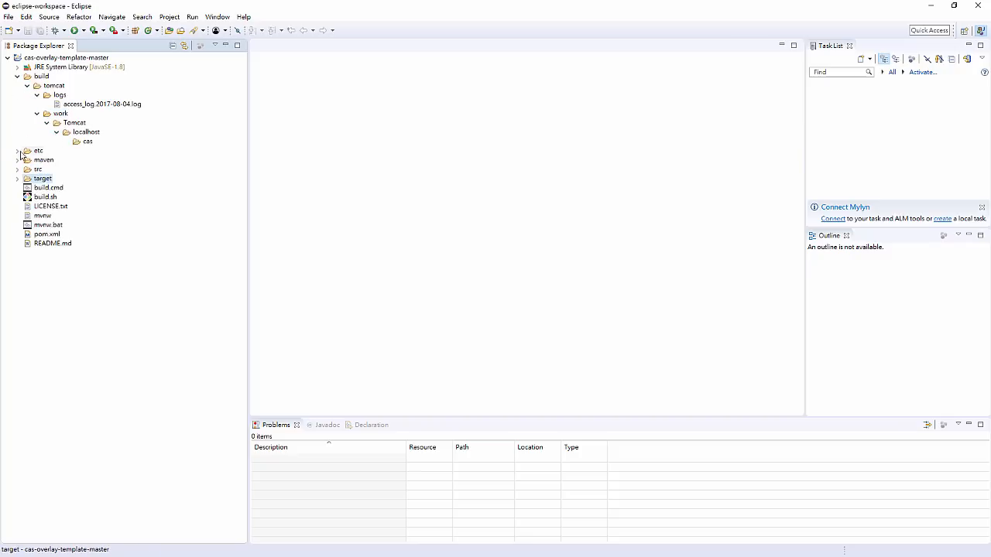
{"action": "left_click", "coordinate": [83, 142]}
- Examine the configuration files under etc/cas/config in the project tree
{"action": "left_click", "coordinate": [17, 151]}
{"action": "left_click", "coordinate": [43, 159]}
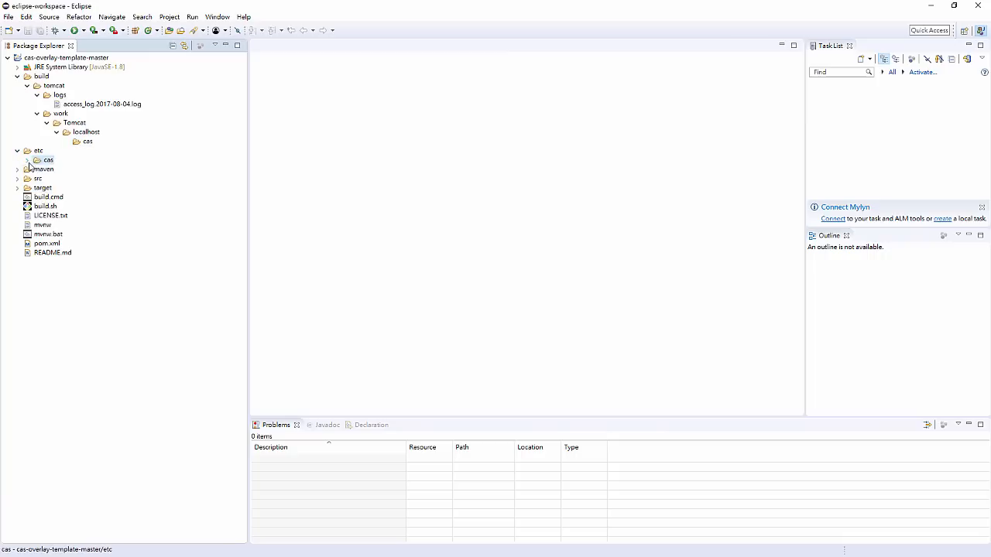
{"action": "left_click", "coordinate": [27, 160]}
{"action": "left_click", "coordinate": [37, 168]}
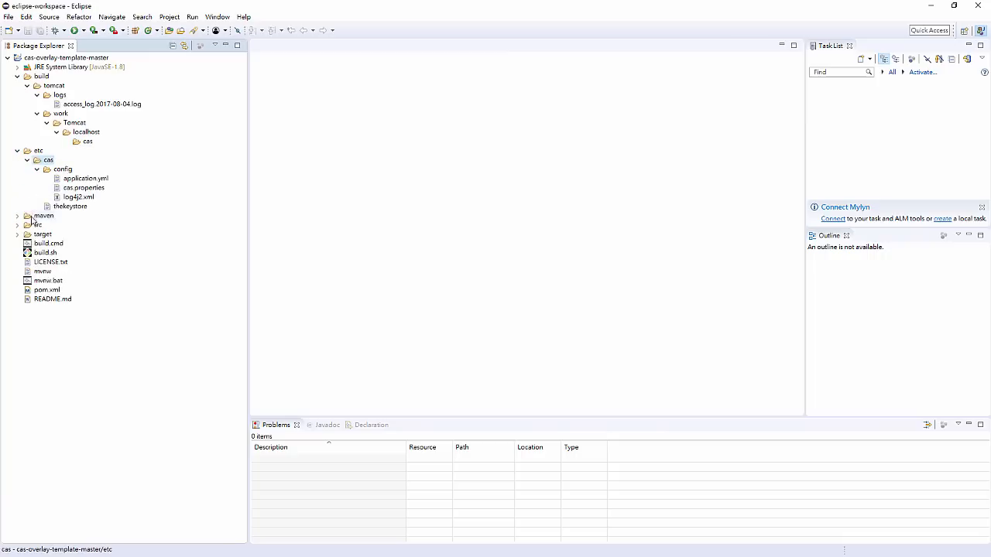
- Examine the contents of the maven and src folders, then collapse src
{"action": "left_click", "coordinate": [18, 216]}
{"action": "left_click", "coordinate": [18, 244]}
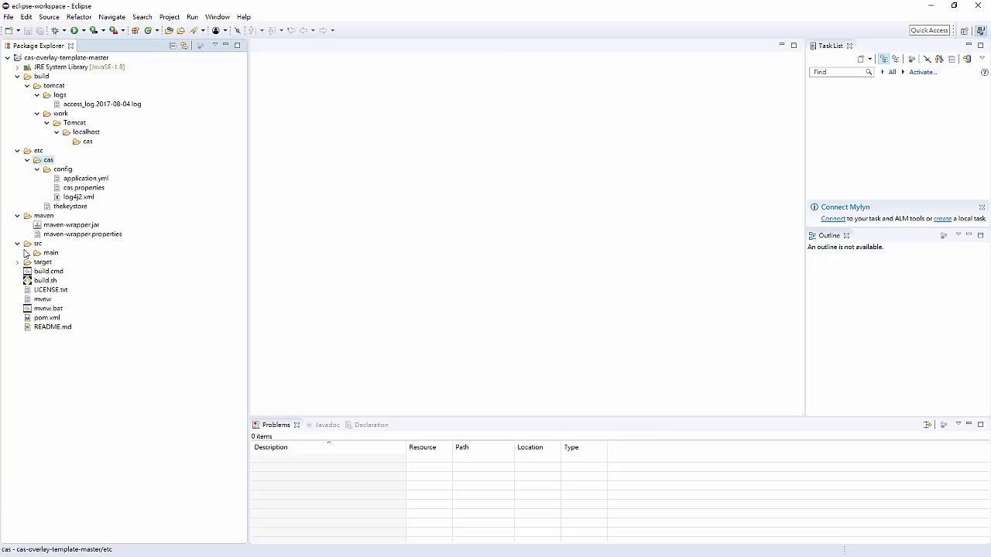
{"action": "left_click", "coordinate": [36, 254]}
{"action": "left_click", "coordinate": [35, 245]}
{"action": "left_click", "coordinate": [35, 254]}
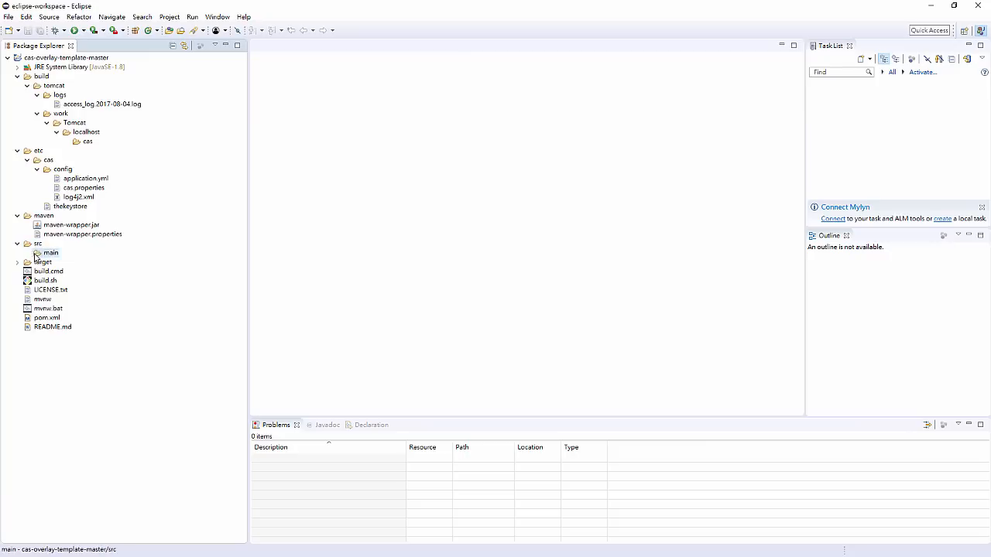
{"action": "left_click", "coordinate": [18, 244]}
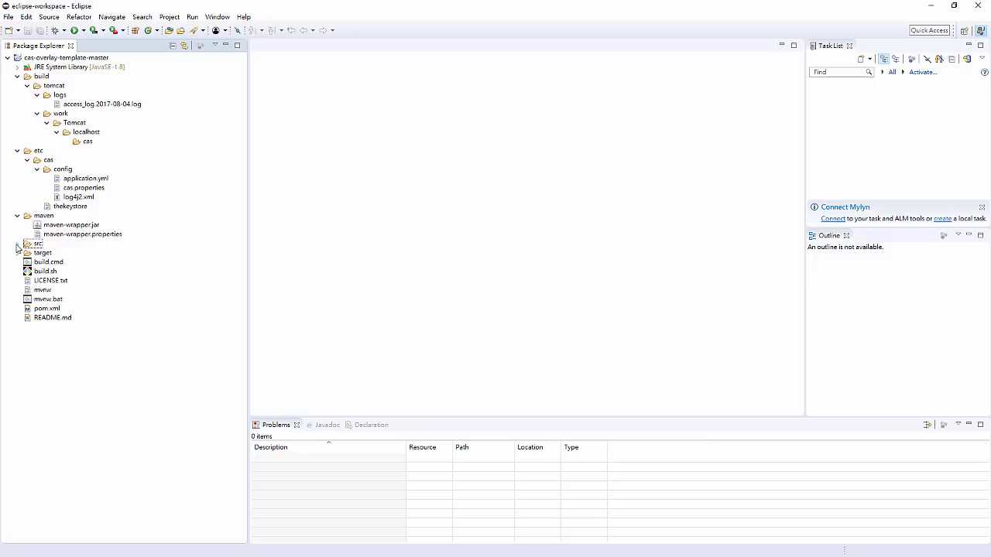
- Collapse the build, etc and maven folders and leave the target folder collapsed
{"action": "left_click", "coordinate": [17, 75]}
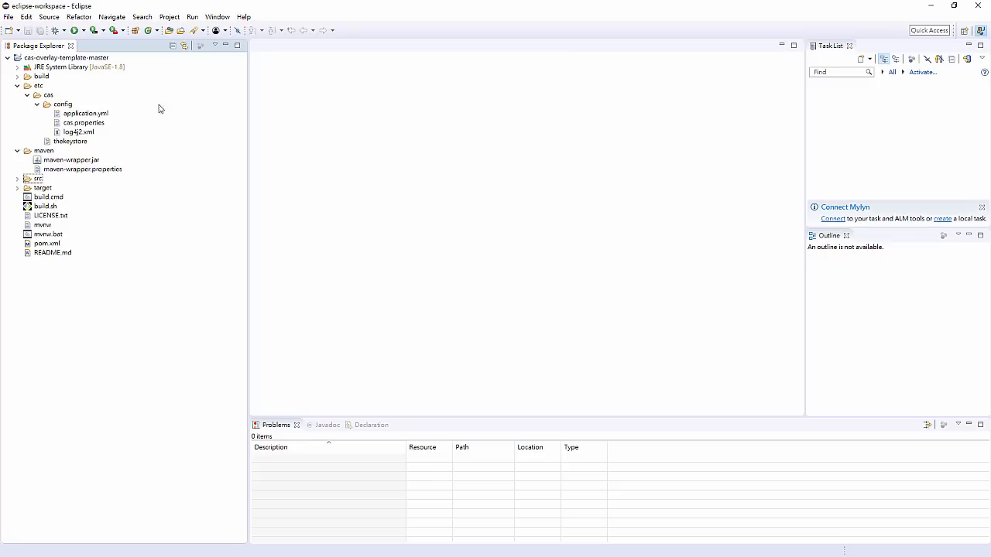
{"action": "left_click", "coordinate": [17, 86]}
{"action": "left_click", "coordinate": [18, 96]}
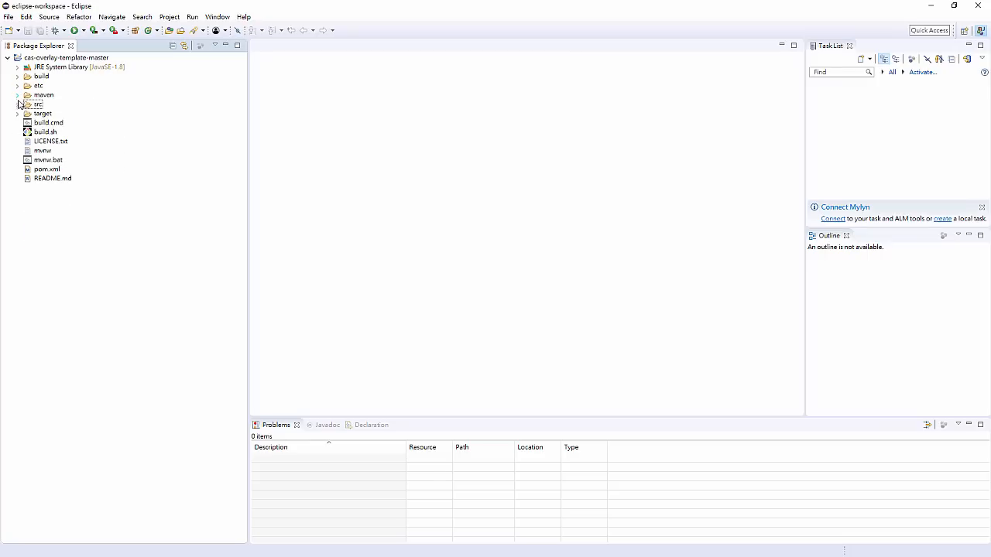
{"action": "left_click", "coordinate": [18, 113]}
{"action": "left_click", "coordinate": [18, 114]}
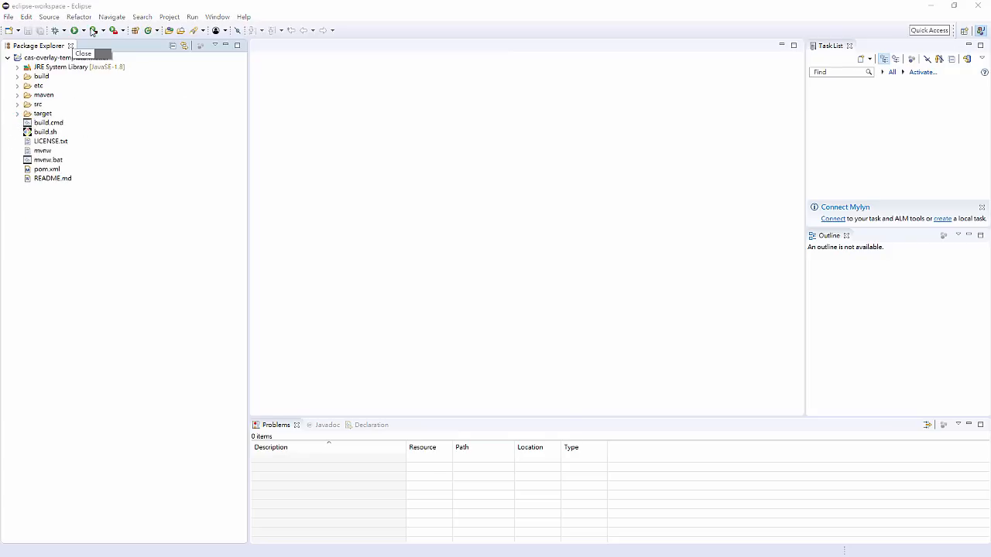
{"action": "right_click", "coordinate": [42, 60]}
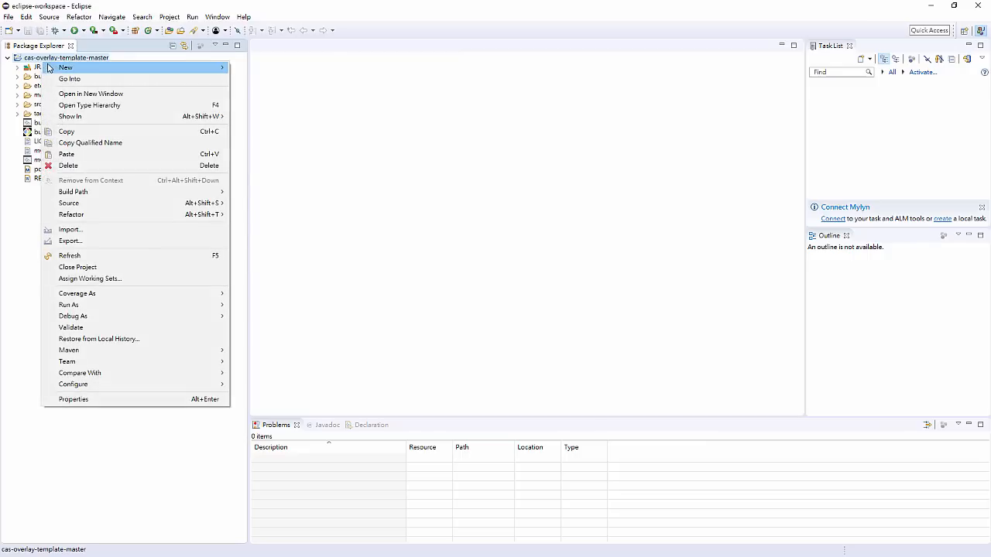
{"action": "left_click", "coordinate": [190, 78]}
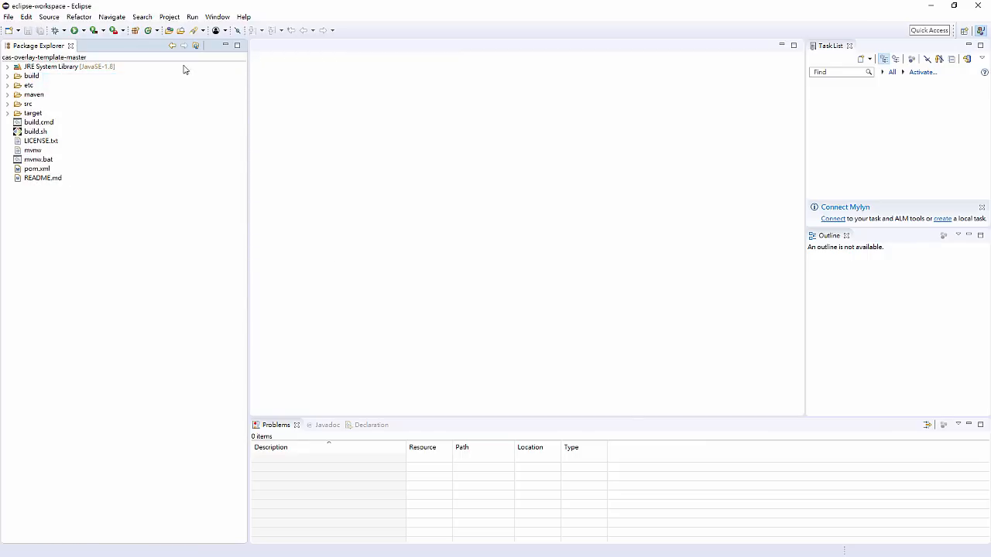
{"action": "right_click", "coordinate": [75, 86]}
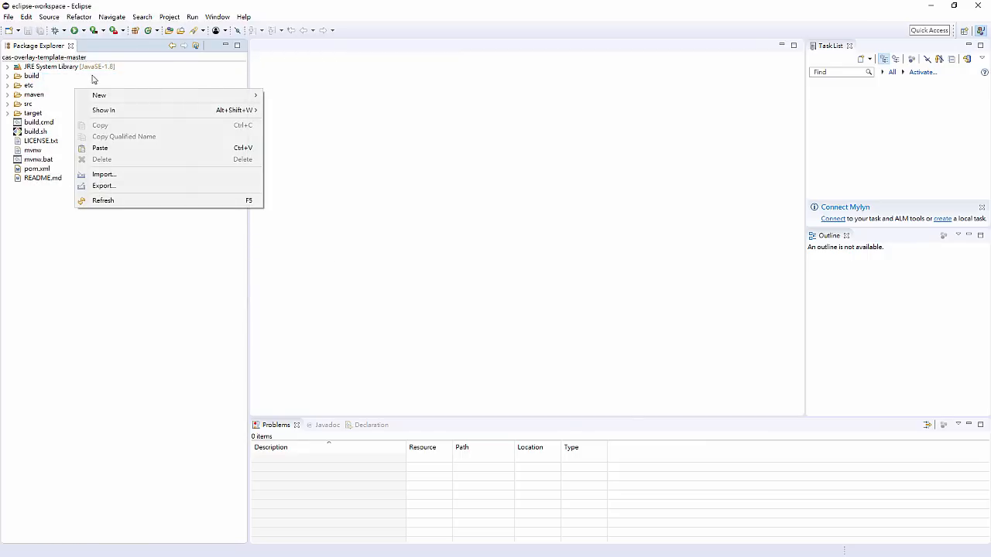
{"action": "right_click", "coordinate": [57, 47]}
{"action": "left_click", "coordinate": [71, 55]}
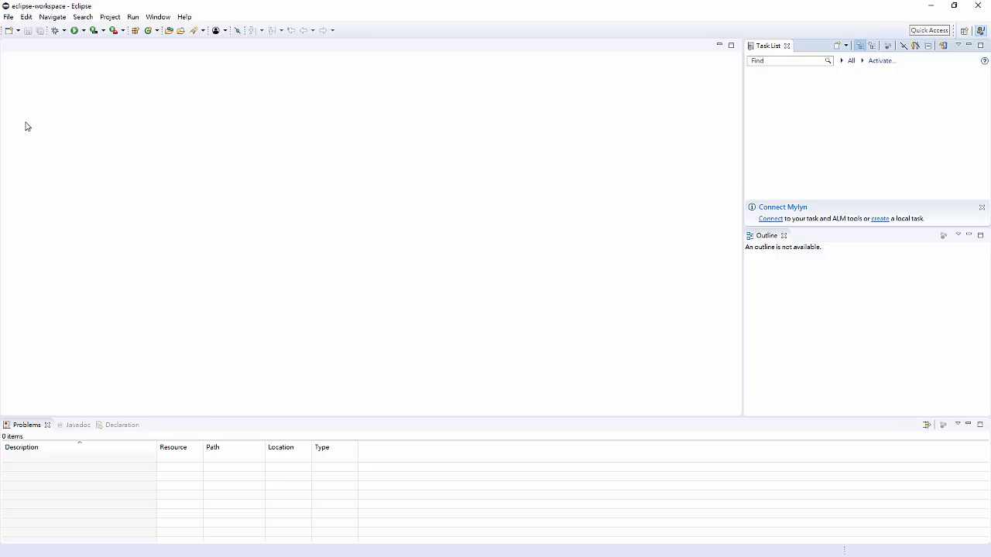
- Reopen the Package Explorer view and expand the cas-overlay-template-master project
{"action": "left_click", "coordinate": [156, 17]}
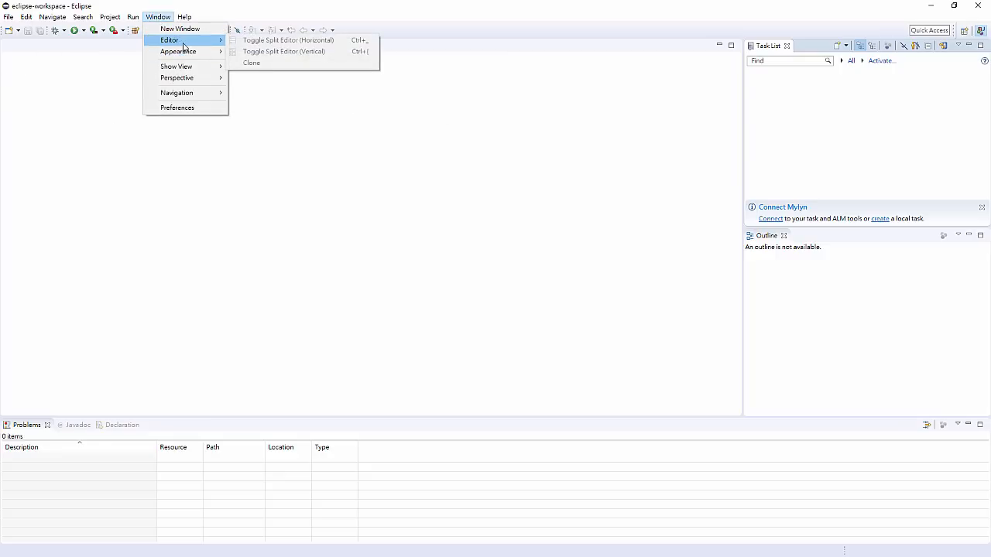
{"action": "mouse_move", "coordinate": [188, 67]}
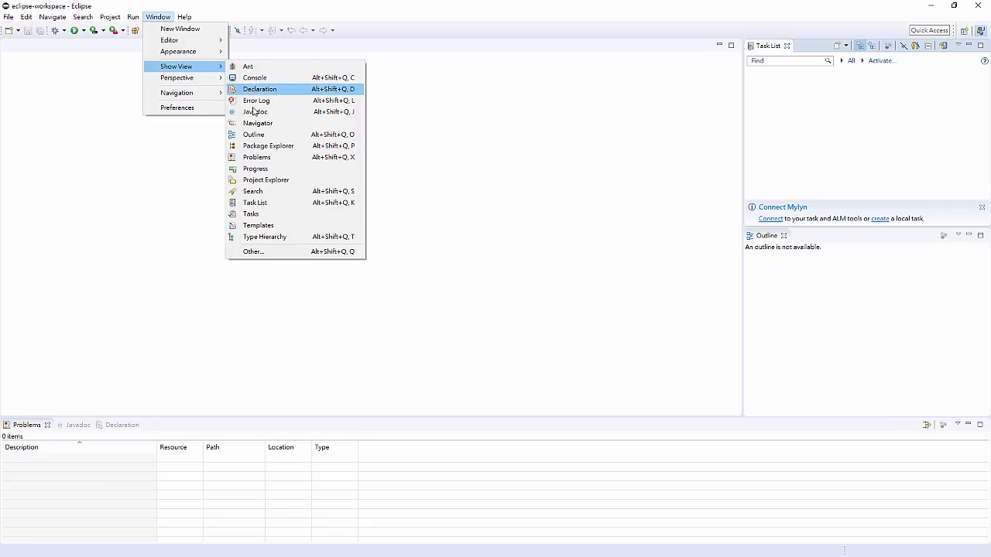
{"action": "left_click", "coordinate": [269, 146]}
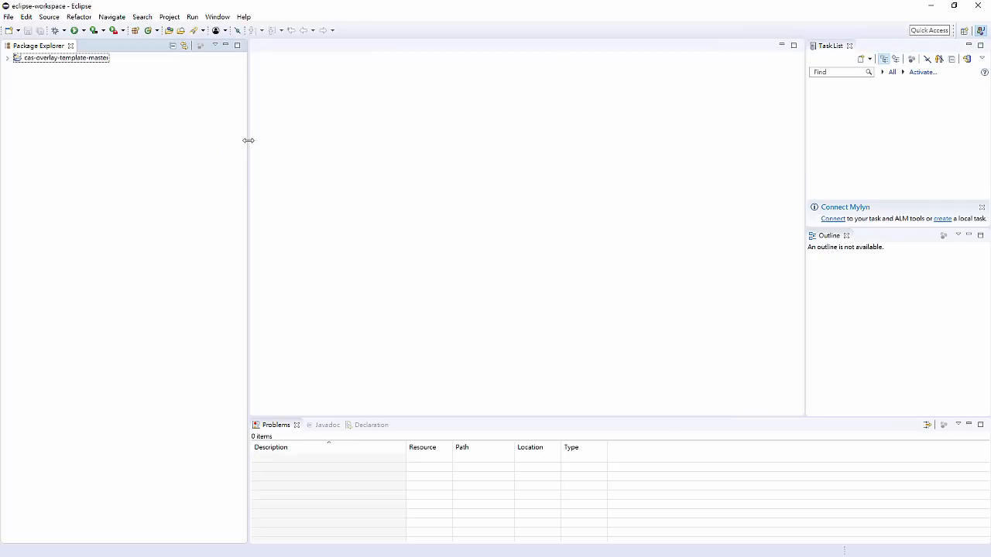
{"action": "double_click", "coordinate": [14, 61]}
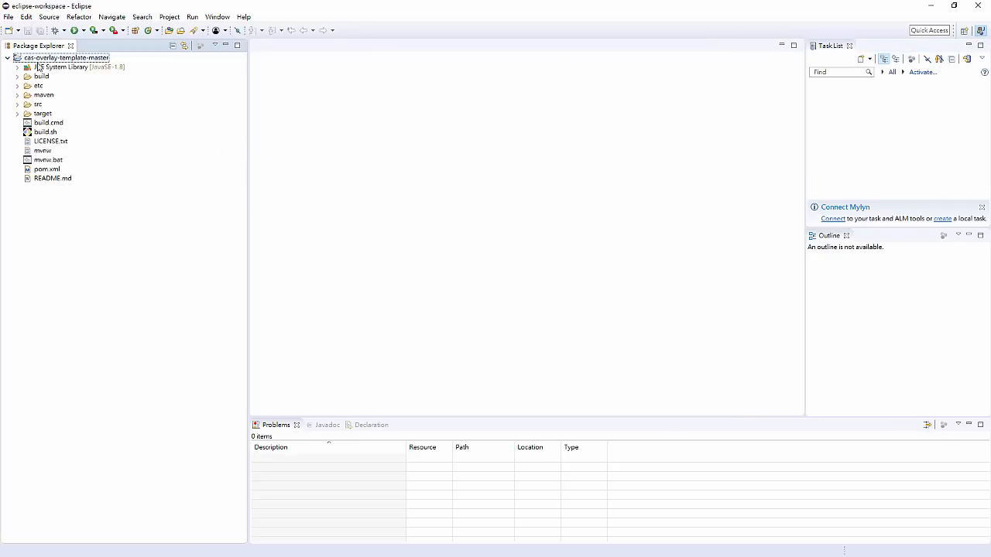
- Create a new source folder named src/main/resources in the cas-overlay-template-master project
{"action": "right_click", "coordinate": [48, 61]}
{"action": "mouse_move", "coordinate": [58, 68]}
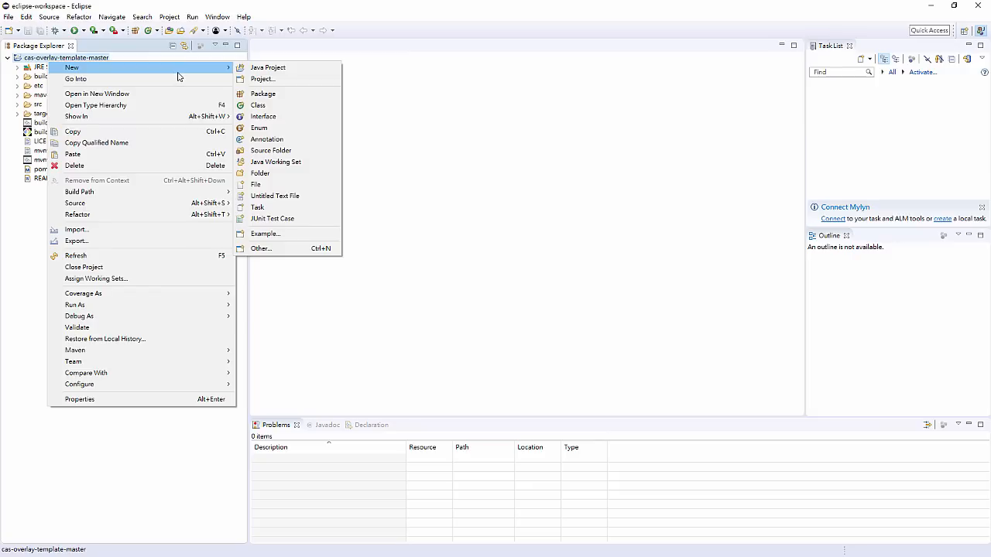
{"action": "left_click", "coordinate": [266, 151]}
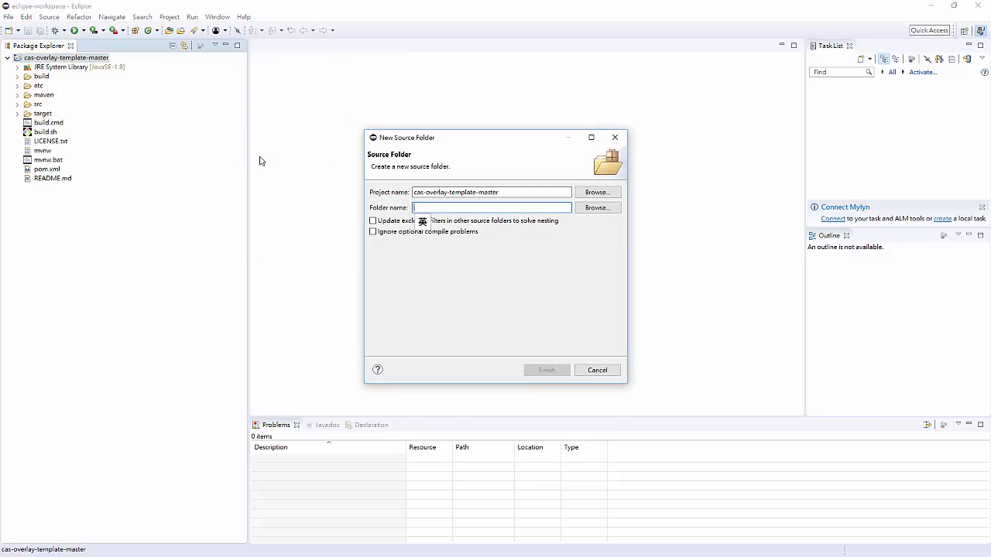
{"action": "type", "text": "src/"}
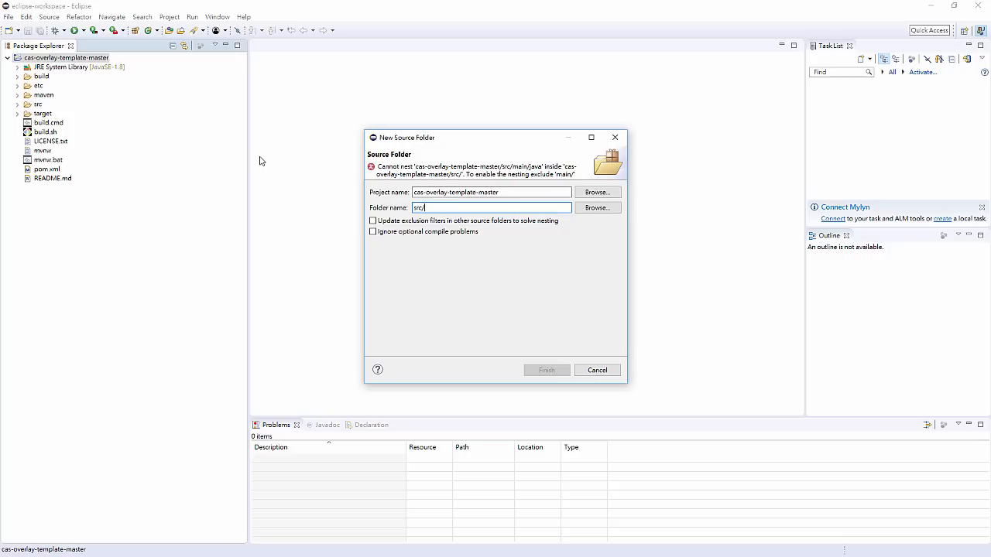
{"action": "type", "text": "main/res"}
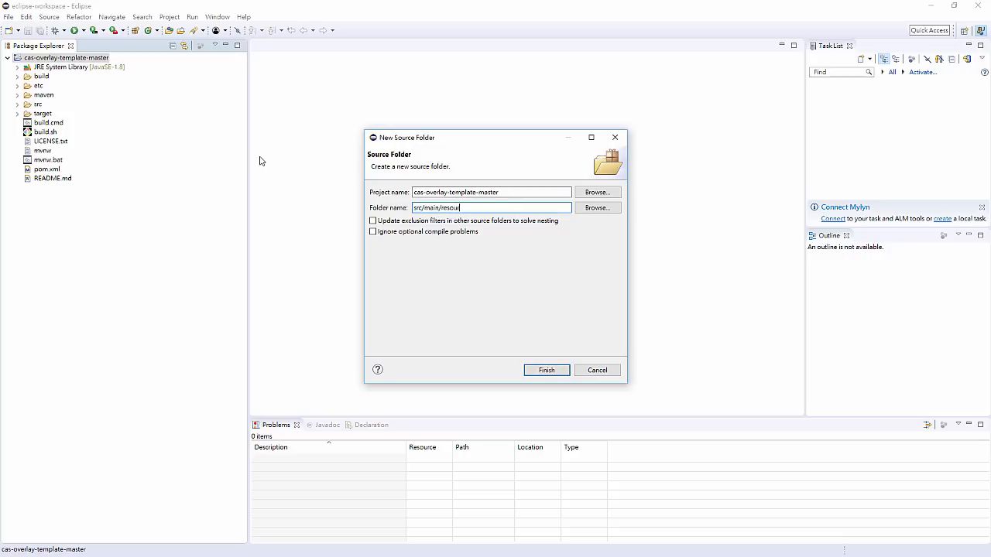
{"action": "type", "text": "ources"}
{"action": "key", "text": "Return"}
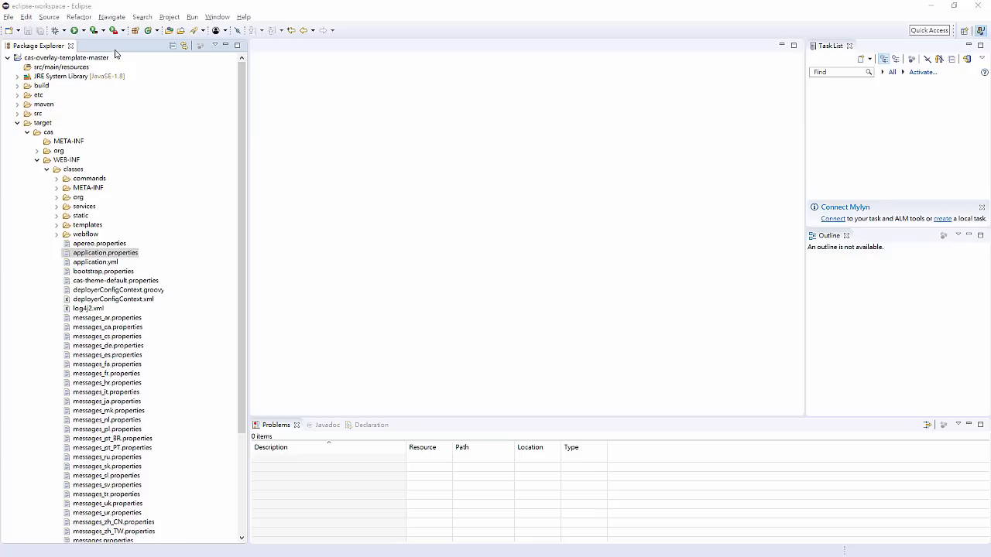
- Create a new file named application.properties in the src/main/resources source folder
{"action": "left_click", "coordinate": [85, 59]}
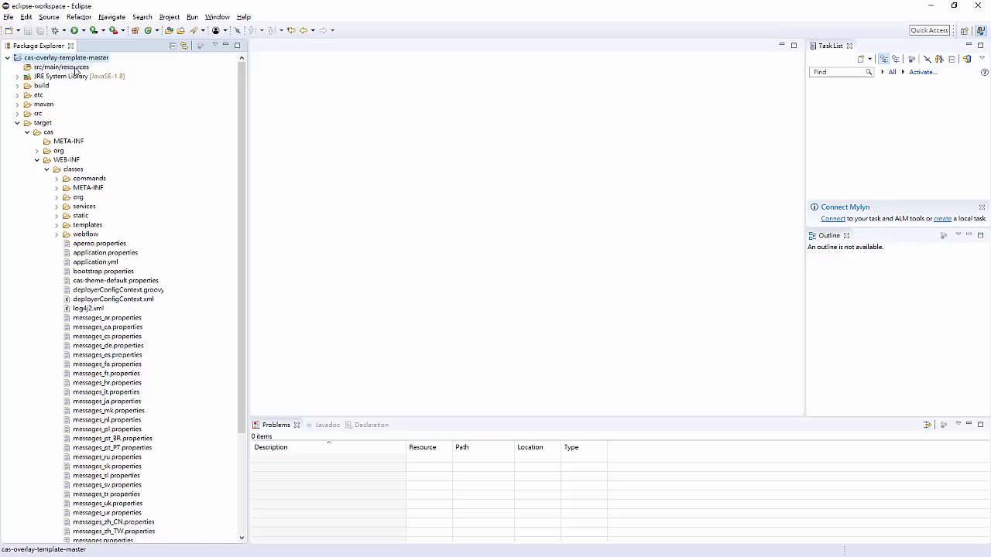
{"action": "left_click", "coordinate": [75, 68]}
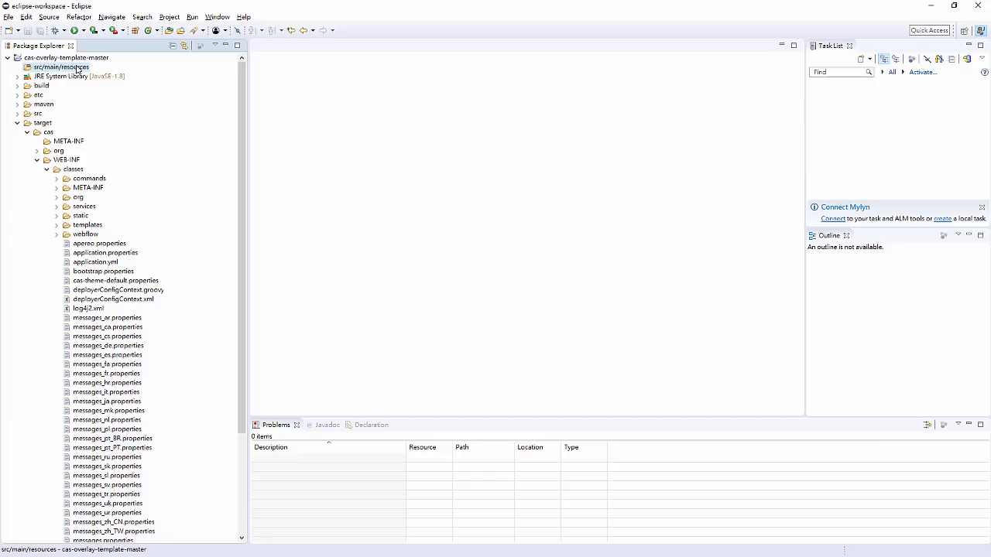
{"action": "right_click", "coordinate": [77, 70]}
{"action": "mouse_move", "coordinate": [92, 72]}
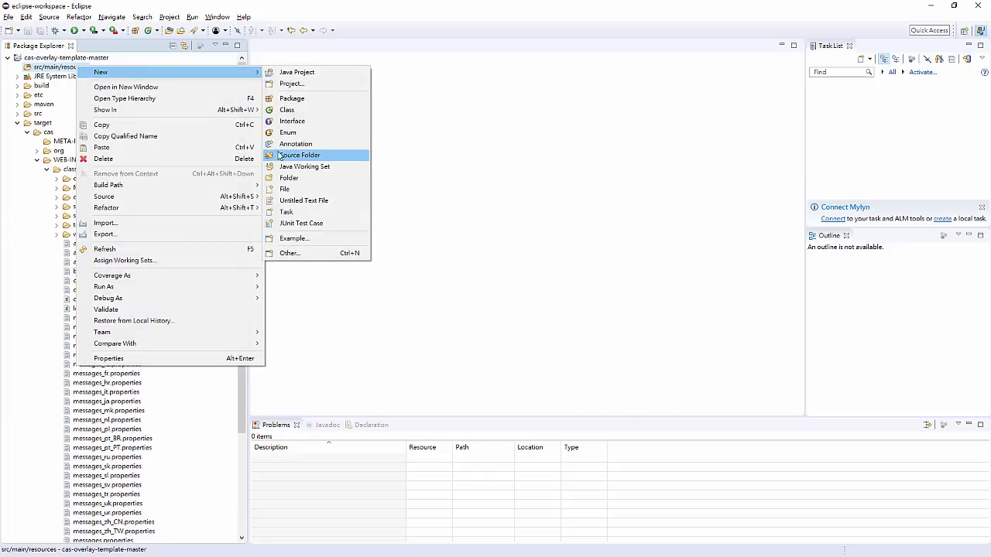
{"action": "left_click", "coordinate": [286, 189]}
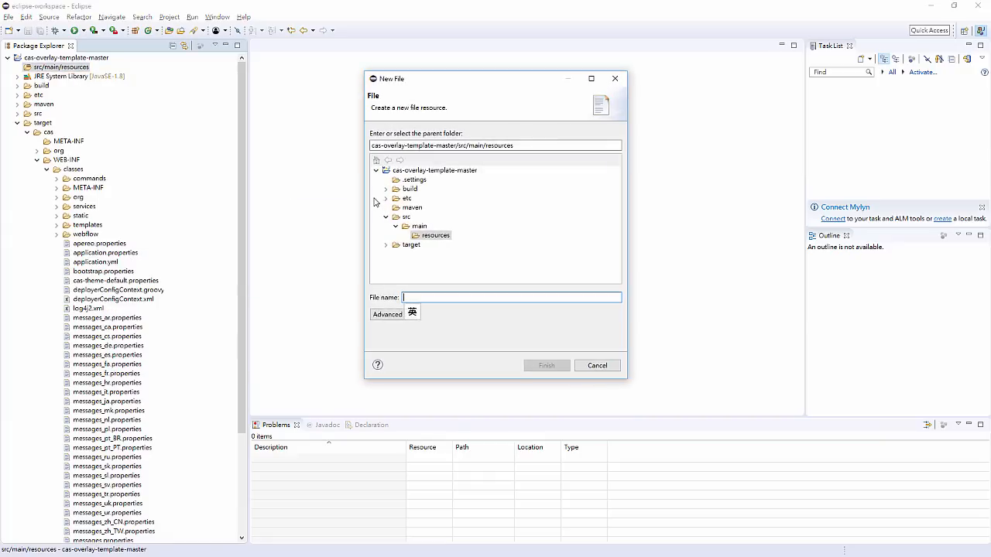
{"action": "type", "text": "appli"}
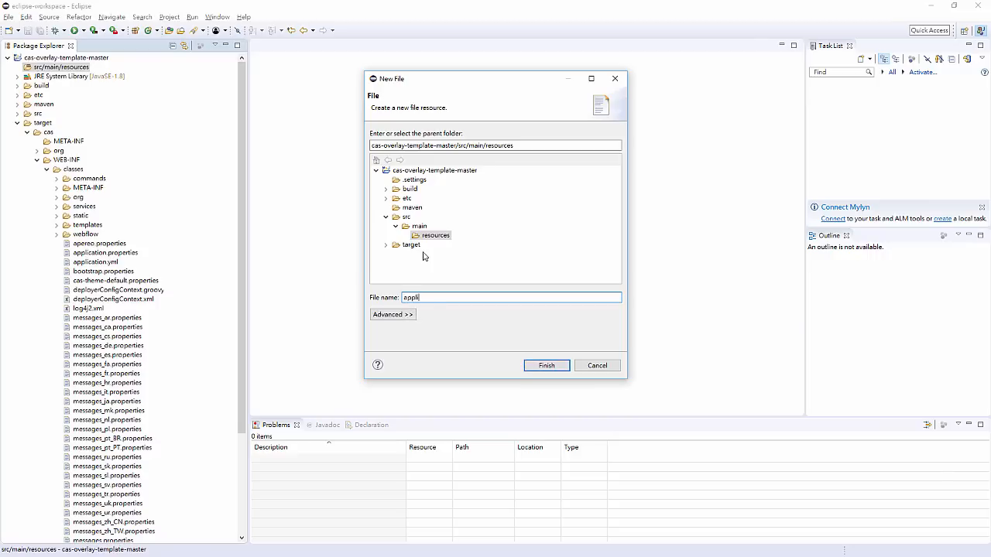
{"action": "type", "text": "cation.properties"}
{"action": "key", "text": "Return"}
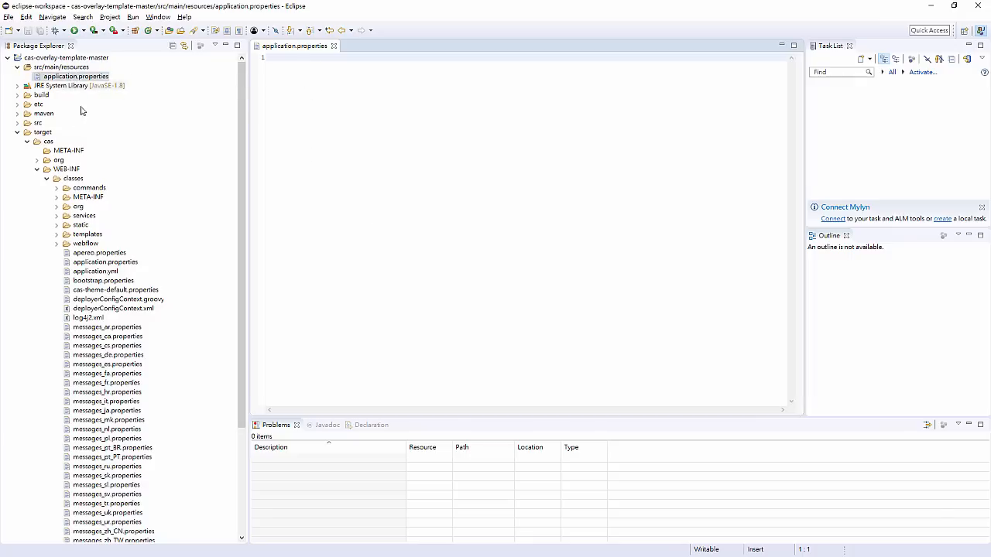
- Expand the target folder down to cas/WEB-INF/classes and open its application.properties file
{"action": "left_click", "coordinate": [17, 133]}
{"action": "left_click", "coordinate": [17, 133]}
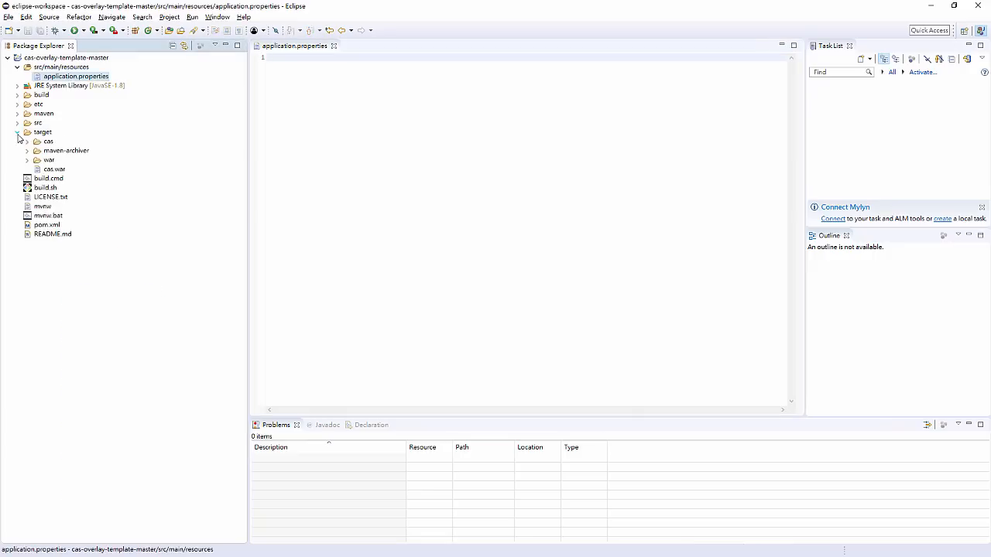
{"action": "left_click", "coordinate": [27, 141]}
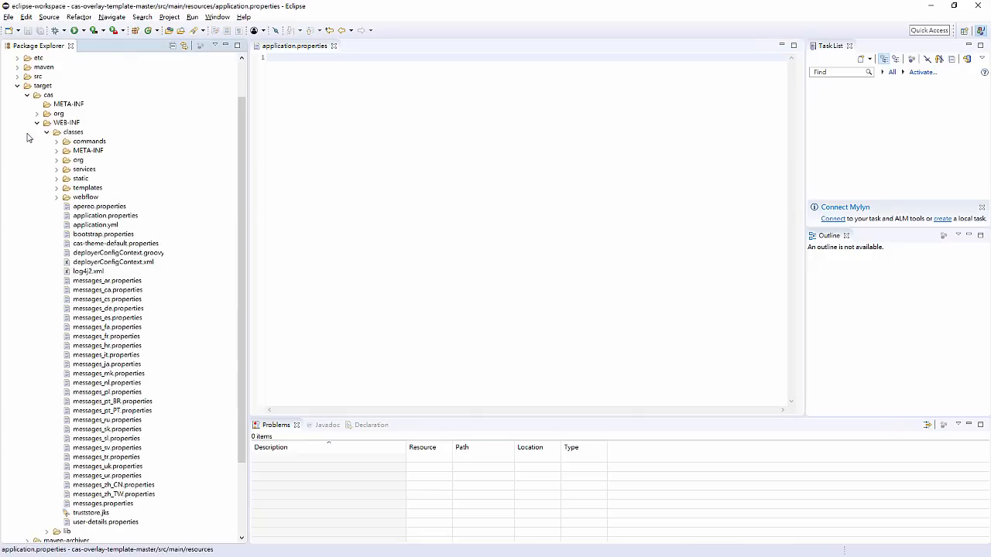
{"action": "left_click", "coordinate": [36, 123]}
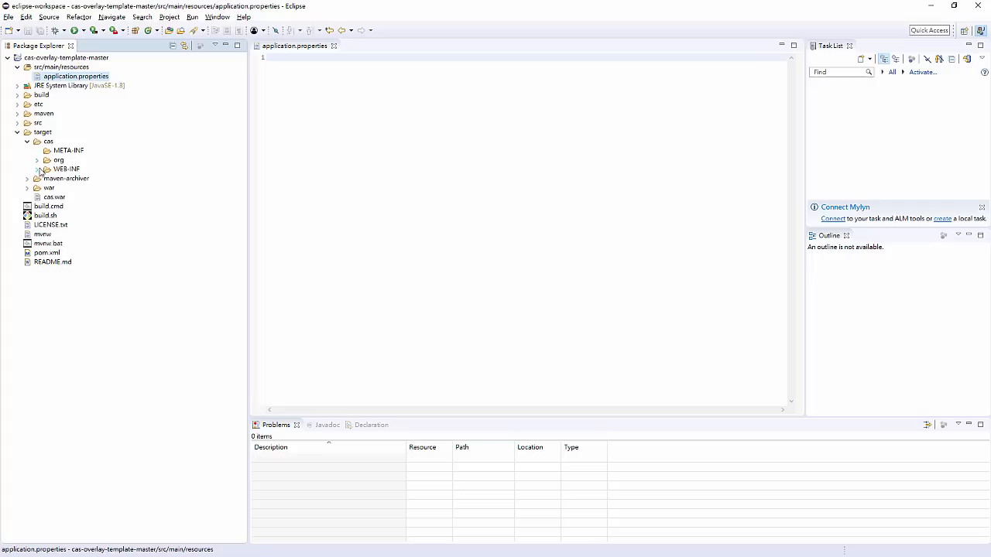
{"action": "left_click", "coordinate": [37, 168]}
{"action": "left_click", "coordinate": [49, 136]}
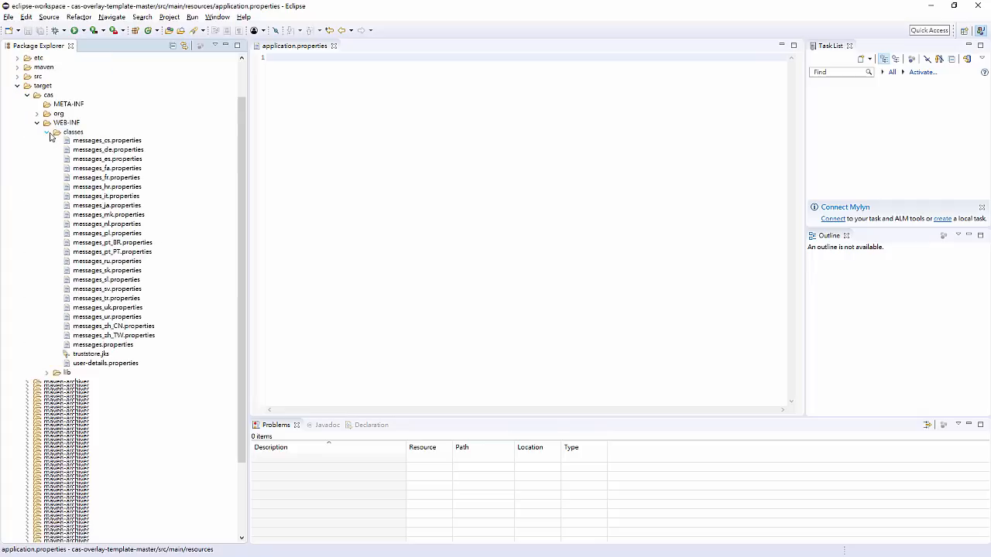
{"action": "right_click", "coordinate": [95, 163]}
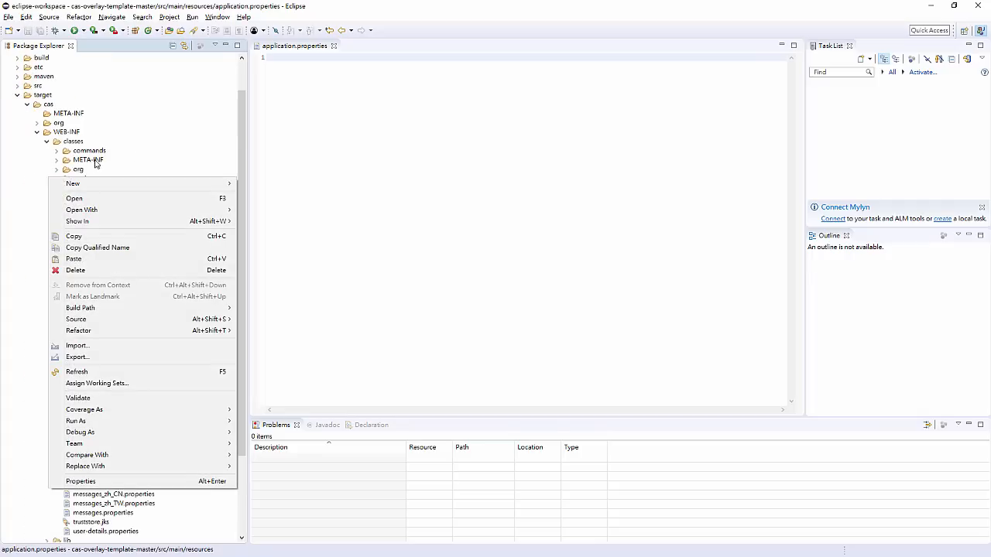
{"action": "key", "text": "Escape"}
{"action": "double_click", "coordinate": [106, 224]}
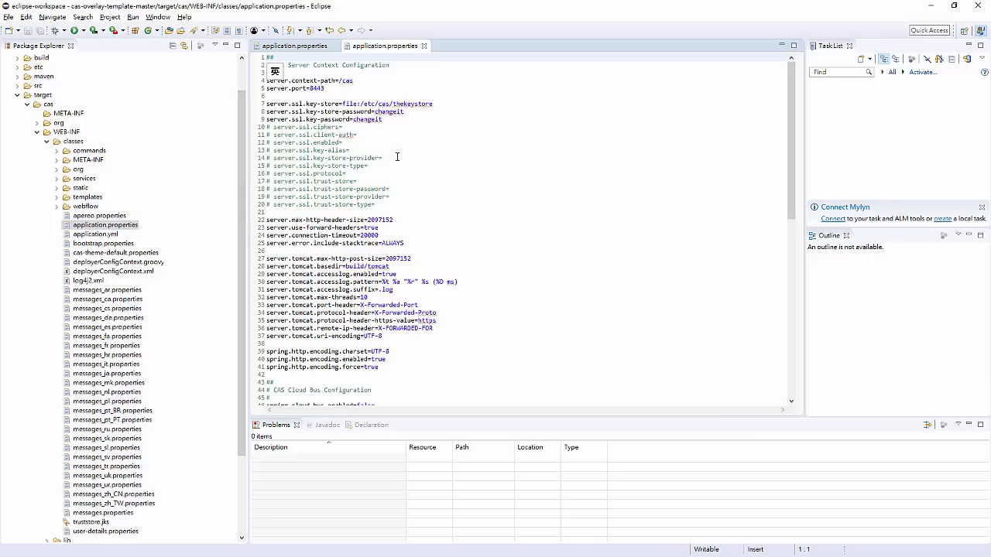
- Copy the entire contents of the target application.properties into the empty application.properties in src/main/resources
{"action": "left_click", "coordinate": [434, 187]}
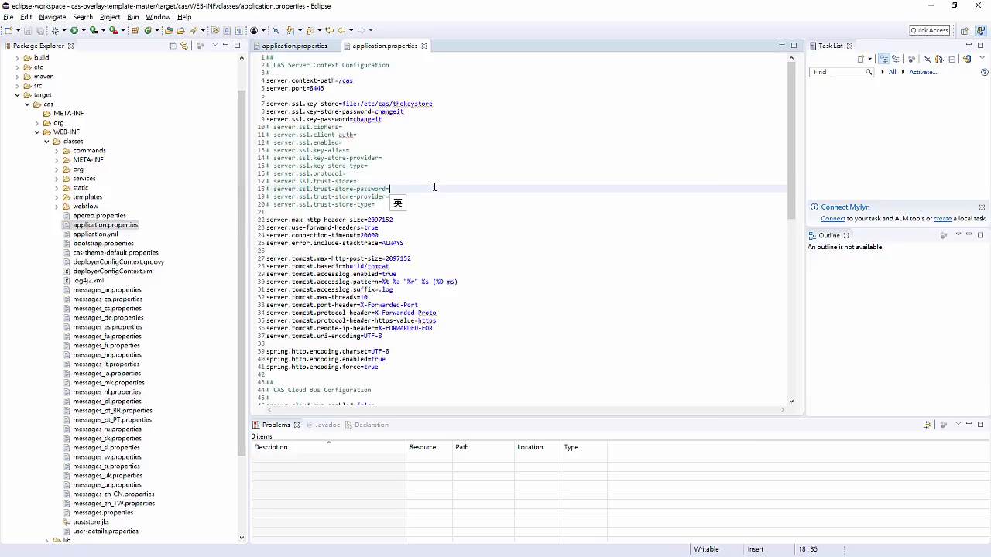
{"action": "key", "text": "ctrl+a"}
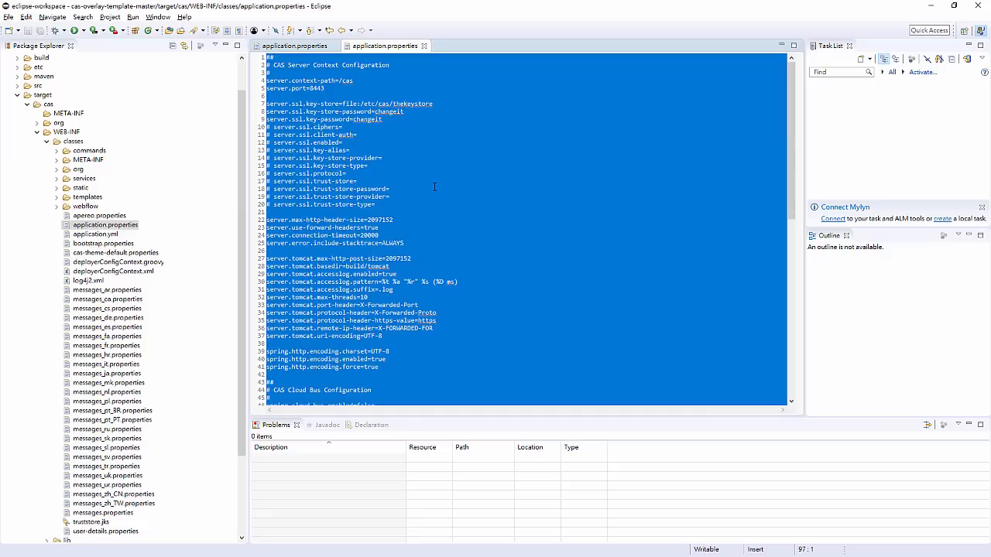
{"action": "key", "text": "ctrl+c"}
{"action": "key", "text": "ctrl+Page_Up"}
{"action": "key", "text": "ctrl+v"}
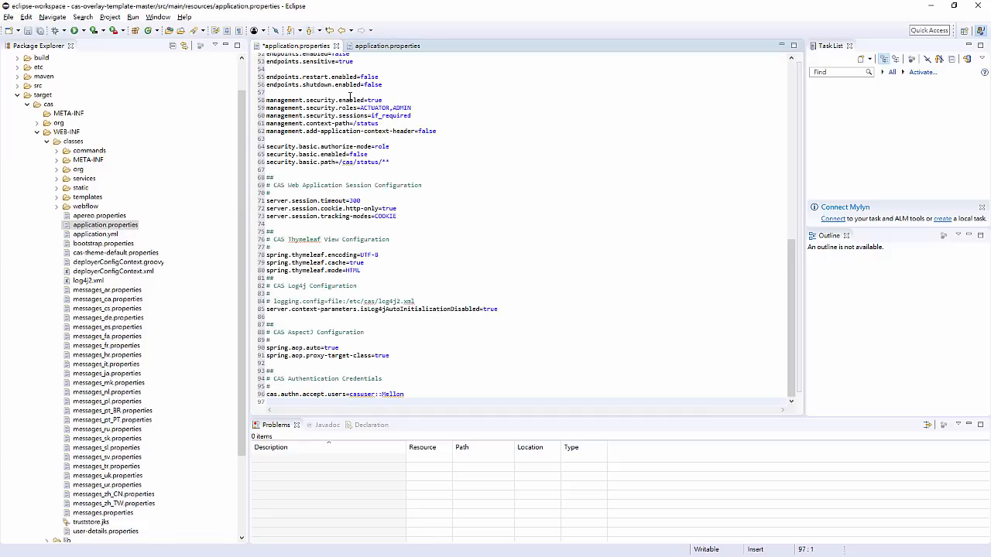
- Insert blank lines at the start of the src/main/resources application.properties and add a comment line reading "Picachu chu chu chu" between rows of # characters
{"action": "scroll", "coordinate": [350, 96], "scroll_direction": "up", "scroll_amount": 17}
{"action": "scroll", "coordinate": [339, 93], "scroll_direction": "up", "scroll_amount": 1}
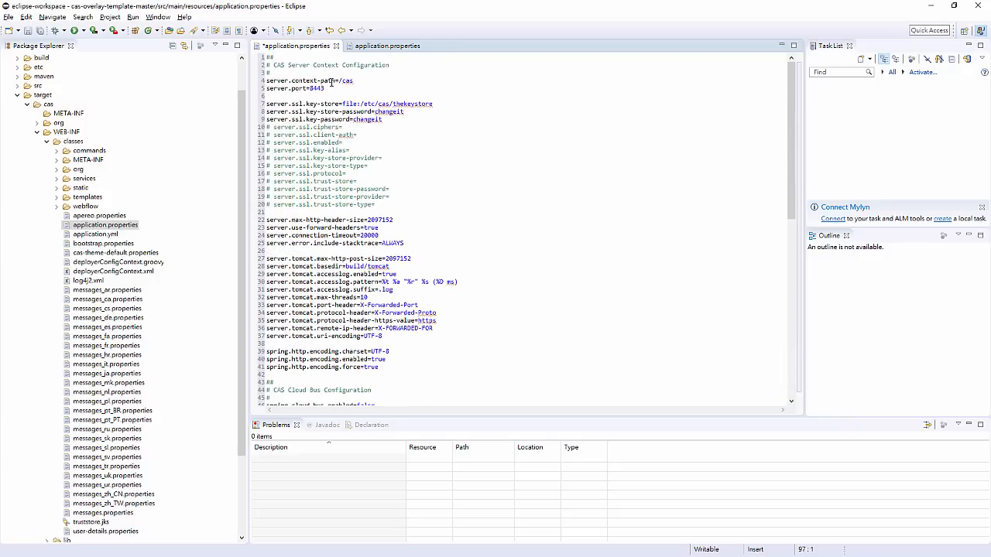
{"action": "left_click", "coordinate": [268, 57]}
{"action": "key", "text": "Return"}
{"action": "key", "text": "Return"}
{"action": "key", "text": "Return"}
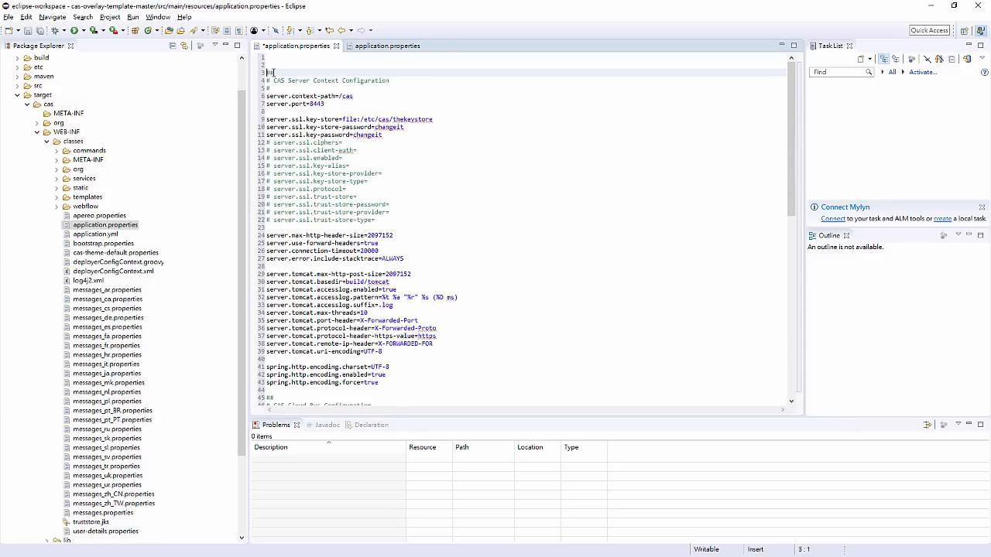
{"action": "key", "text": "Up"}
{"action": "key", "text": "Up"}
{"action": "key", "text": "Up"}
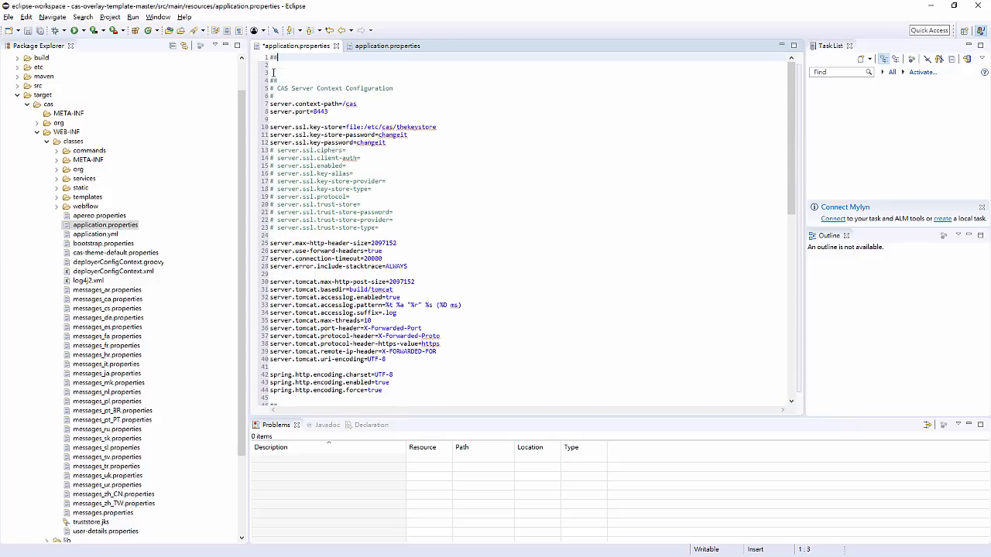
{"action": "type", "text": "#################Pic"}
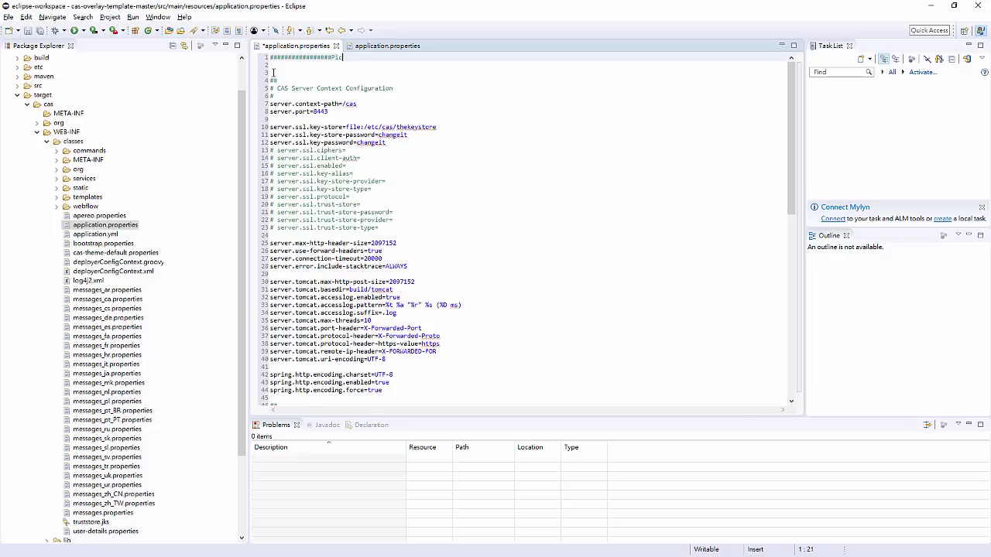
{"action": "type", "text": "achu chu chu chu#########################"}
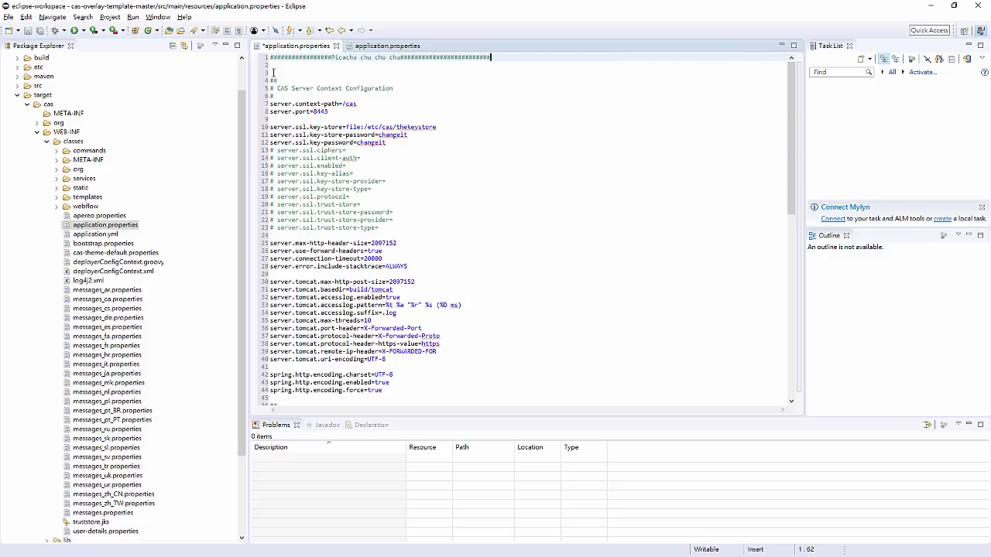
- Save the edited application.properties and close both open properties files
{"action": "key", "text": "ctrl+s"}
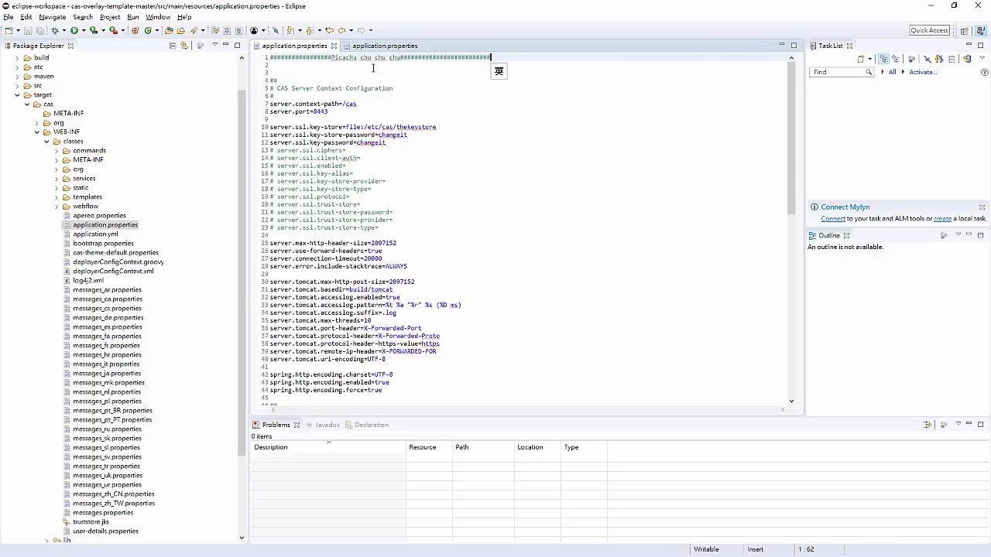
{"action": "left_click", "coordinate": [424, 46]}
{"action": "left_click", "coordinate": [334, 46]}
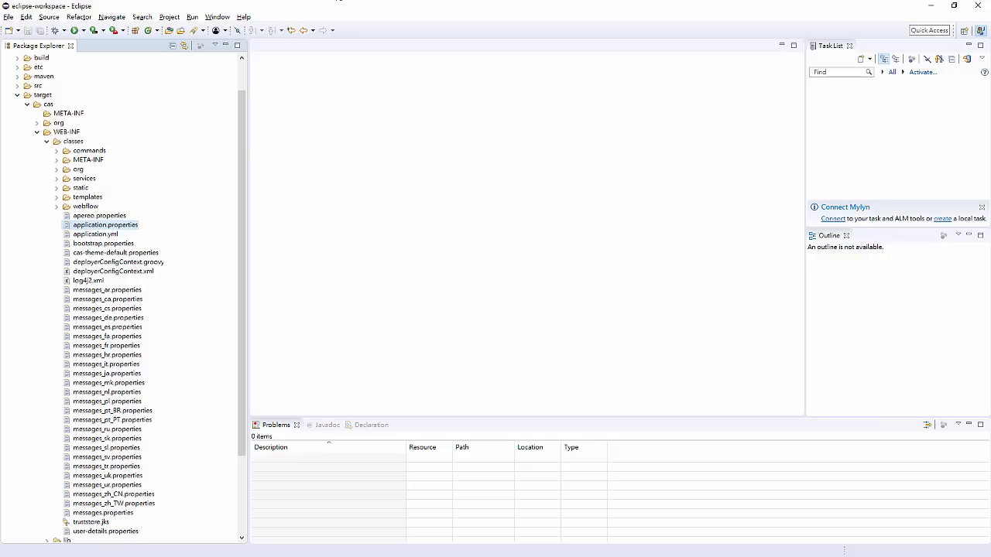
- Switch to the Command Prompt and rerun the previous build command in the cas-overlay-template-master folder
{"action": "key", "text": "alt+Tab"}
{"action": "left_click_drag", "start_coordinate": [402, 93], "coordinate": [428, 124]}
{"action": "left_click", "coordinate": [432, 161]}
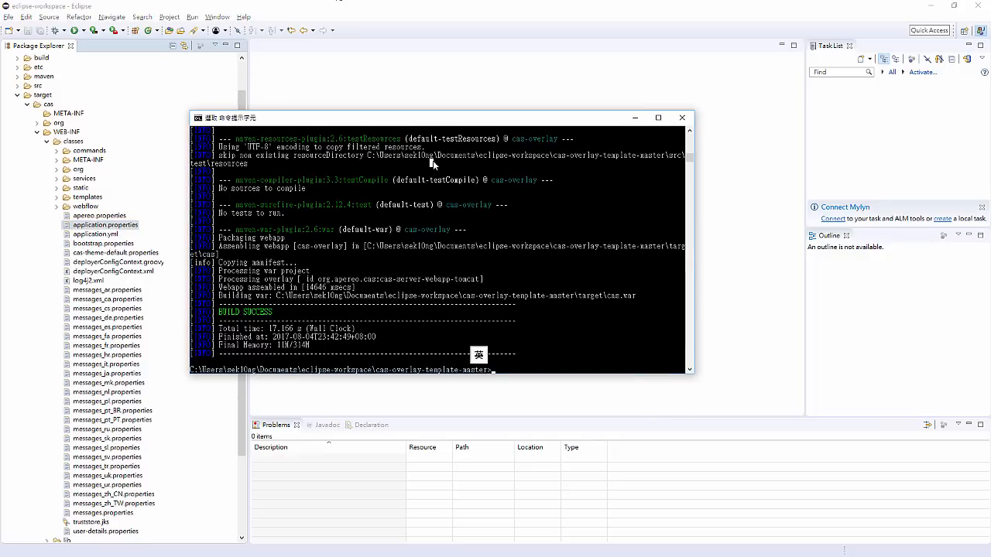
{"action": "key", "text": "Up"}
{"action": "key", "text": "Return"}
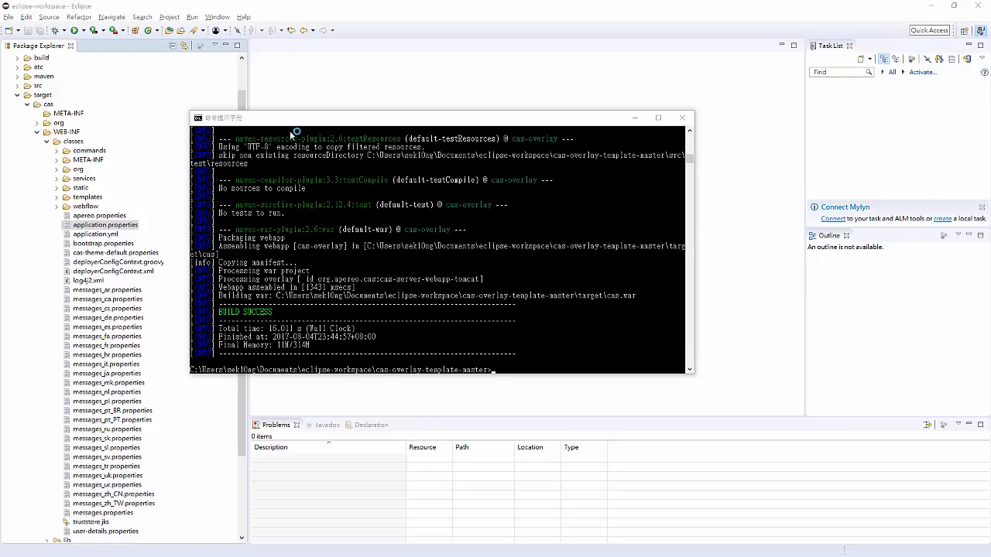
- Return to Eclipse and compare application.properties in src/main/resources with the rebuilt one in target/cas/WEB-INF/classes
{"action": "left_click", "coordinate": [347, 105]}
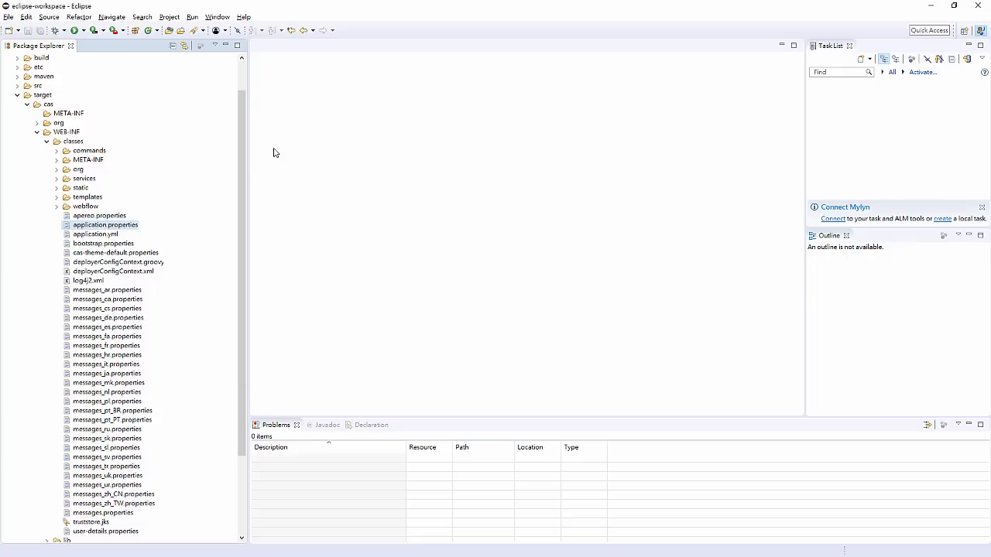
{"action": "scroll", "coordinate": [56, 173], "scroll_direction": "up", "scroll_amount": 2}
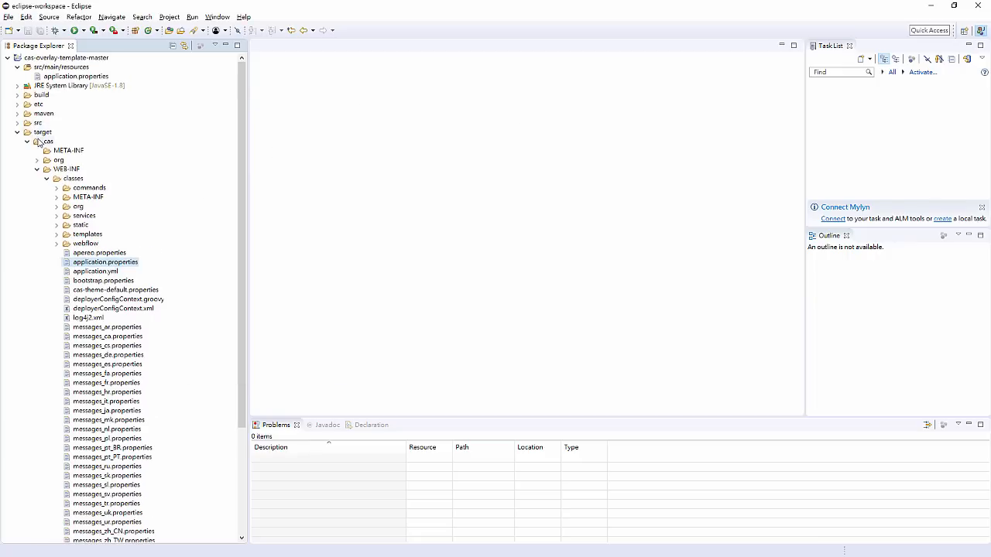
{"action": "double_click", "coordinate": [76, 76]}
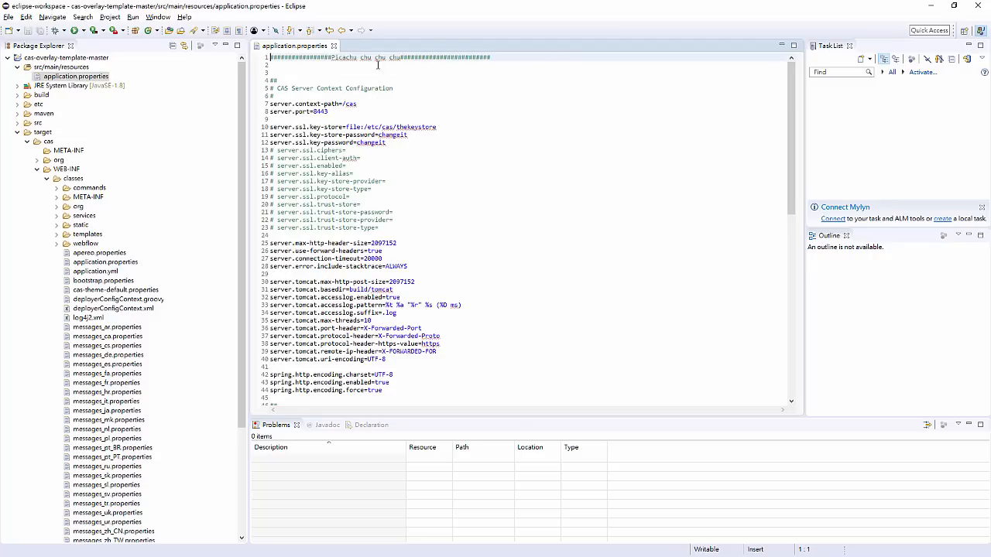
{"action": "left_click", "coordinate": [333, 46]}
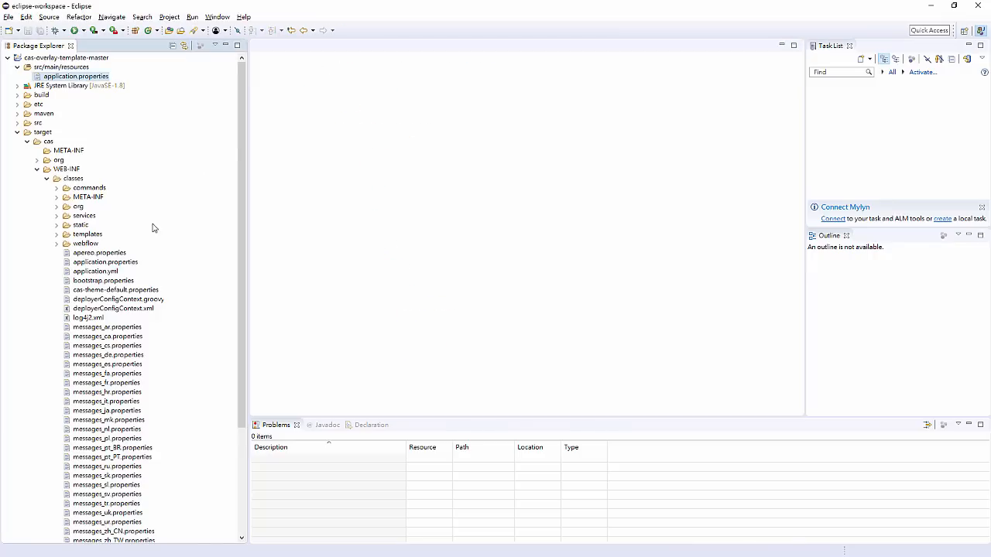
{"action": "double_click", "coordinate": [118, 264]}
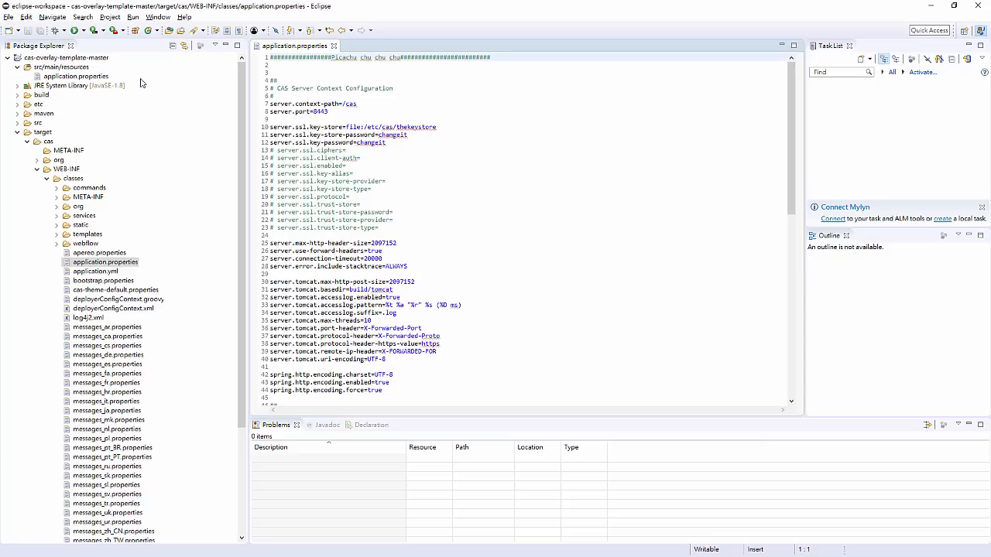
- Reopen application.properties from src/main/resources and close the copy from the target folder
{"action": "left_click", "coordinate": [69, 68]}
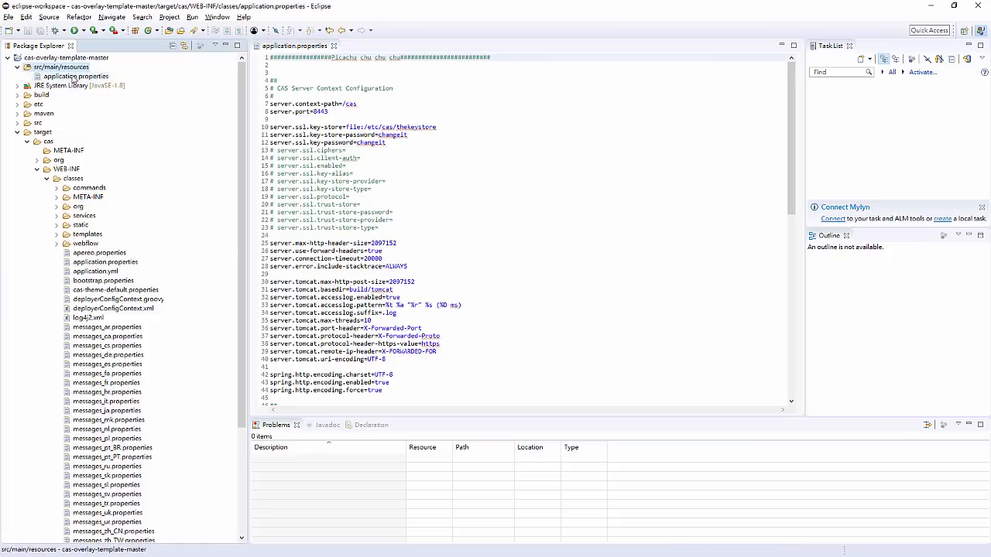
{"action": "double_click", "coordinate": [74, 77]}
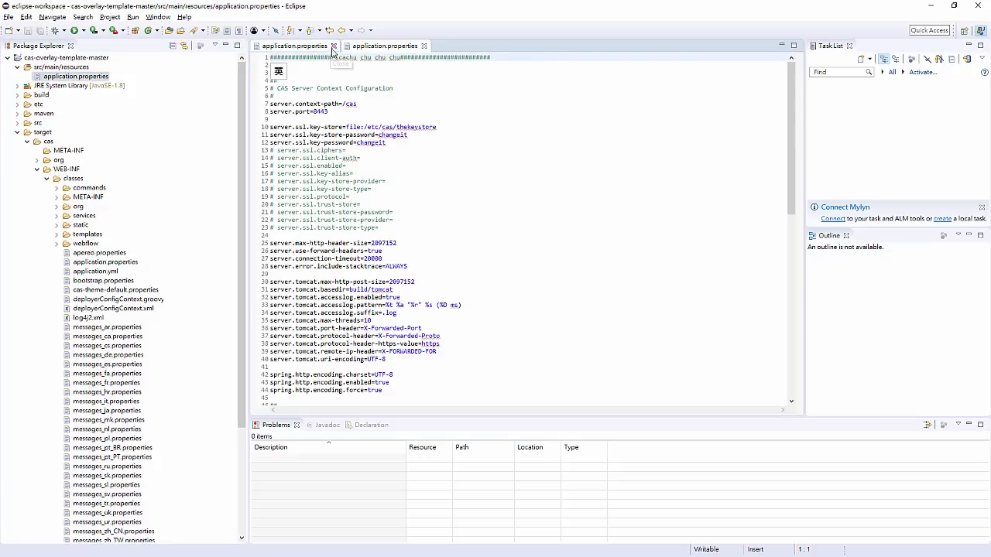
{"action": "left_click", "coordinate": [333, 47]}
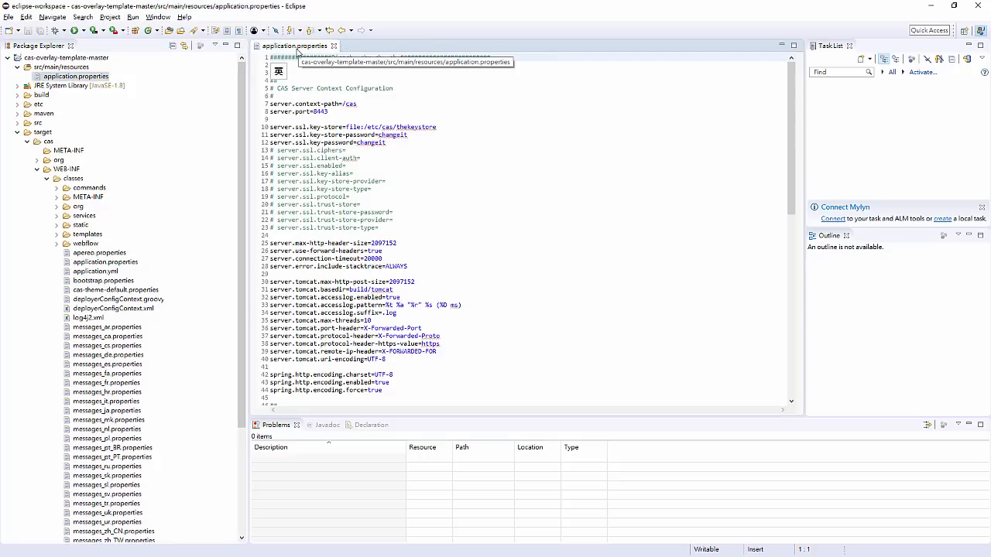
{"action": "right_click", "coordinate": [84, 68]}
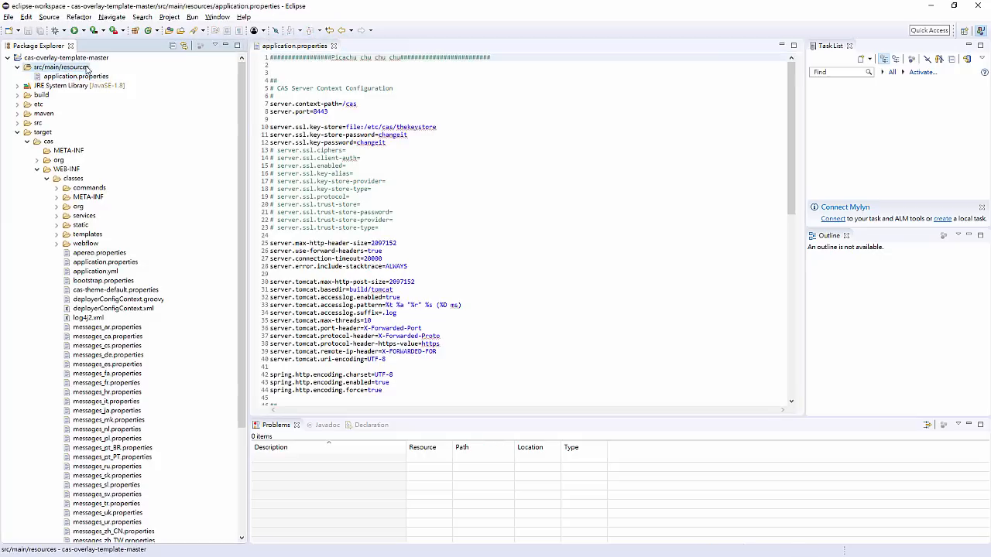
{"action": "mouse_move", "coordinate": [155, 72]}
{"action": "left_click", "coordinate": [296, 180]}
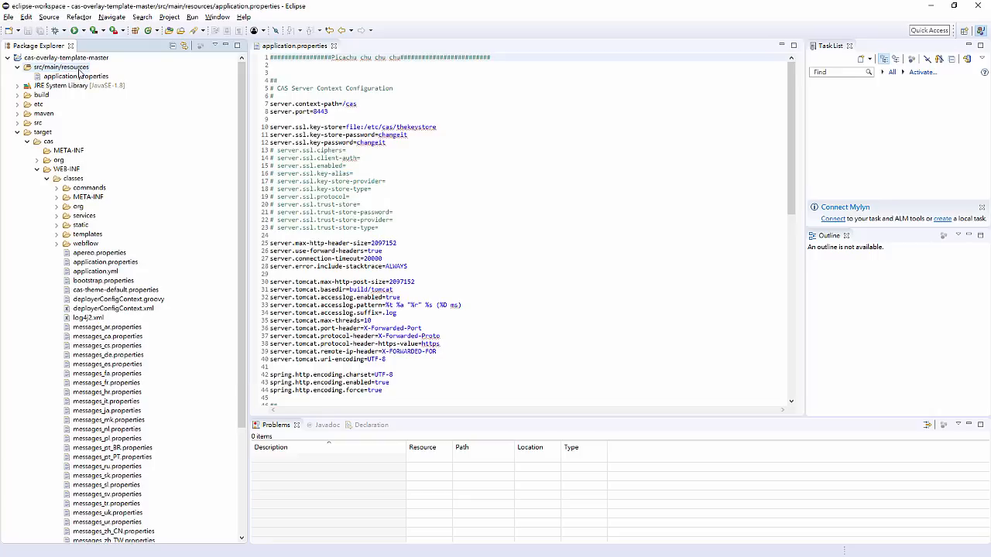
{"action": "right_click", "coordinate": [79, 69]}
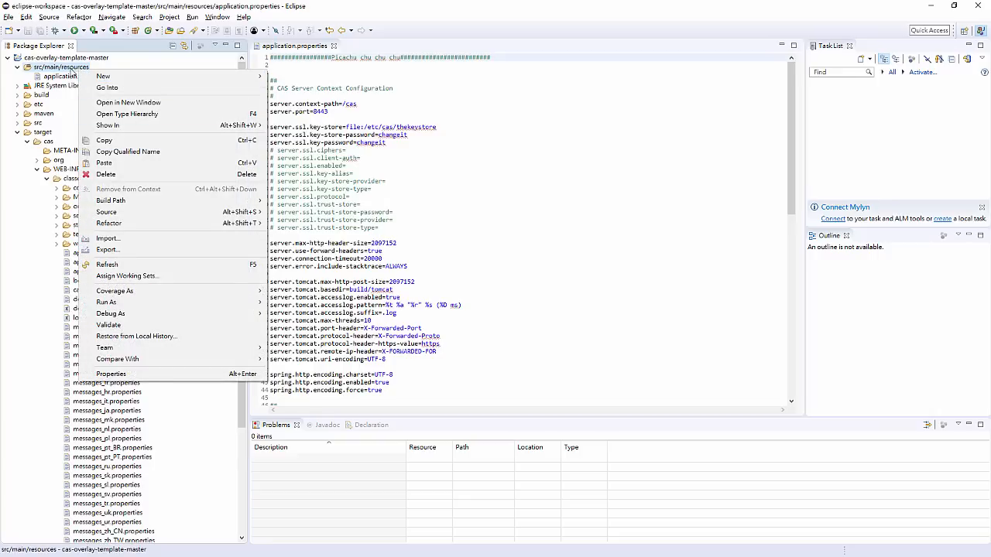
{"action": "left_click", "coordinate": [58, 190]}
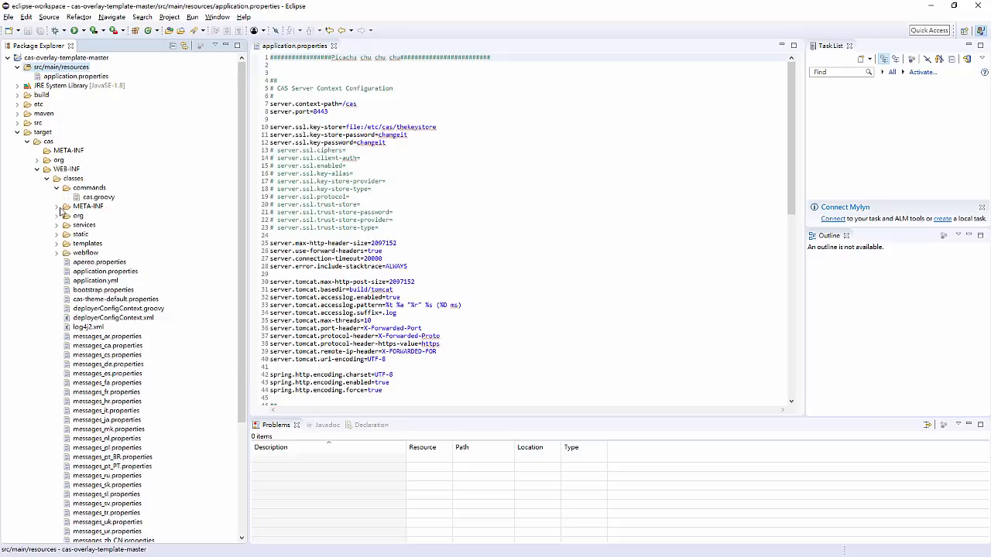
{"action": "left_click", "coordinate": [57, 188]}
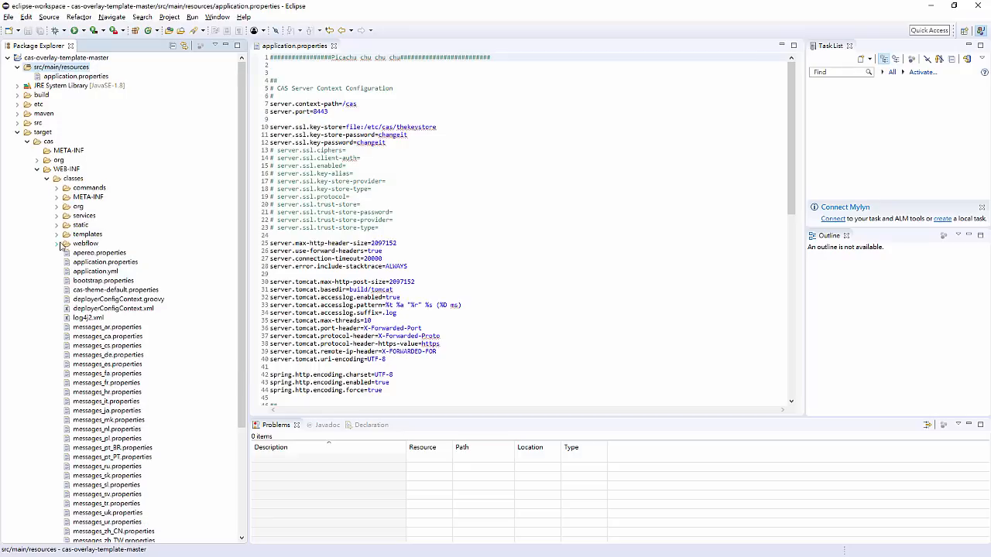
- Copy the templates folder from target/cas/WEB-INF/classes into src/main/resources
{"action": "left_click", "coordinate": [57, 233]}
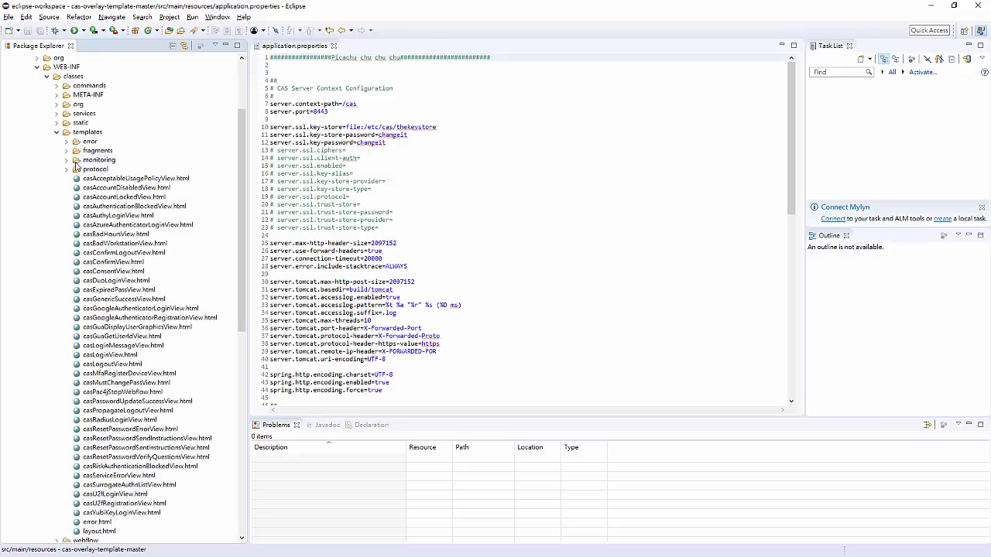
{"action": "left_click", "coordinate": [77, 133]}
{"action": "right_click", "coordinate": [77, 133]}
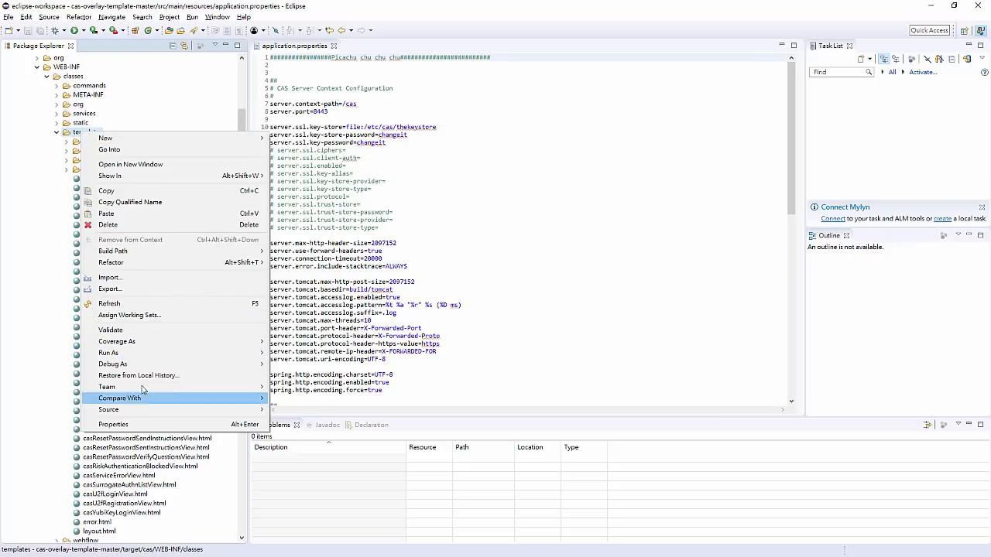
{"action": "left_click", "coordinate": [132, 191]}
{"action": "scroll", "coordinate": [133, 199], "scroll_direction": "up", "scroll_amount": 4}
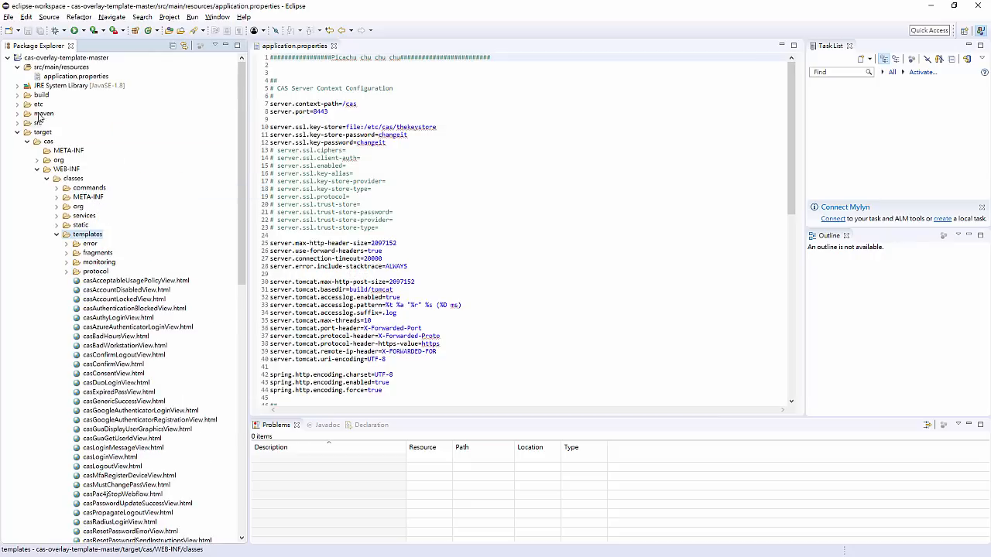
{"action": "left_click", "coordinate": [69, 67]}
{"action": "right_click", "coordinate": [70, 68]}
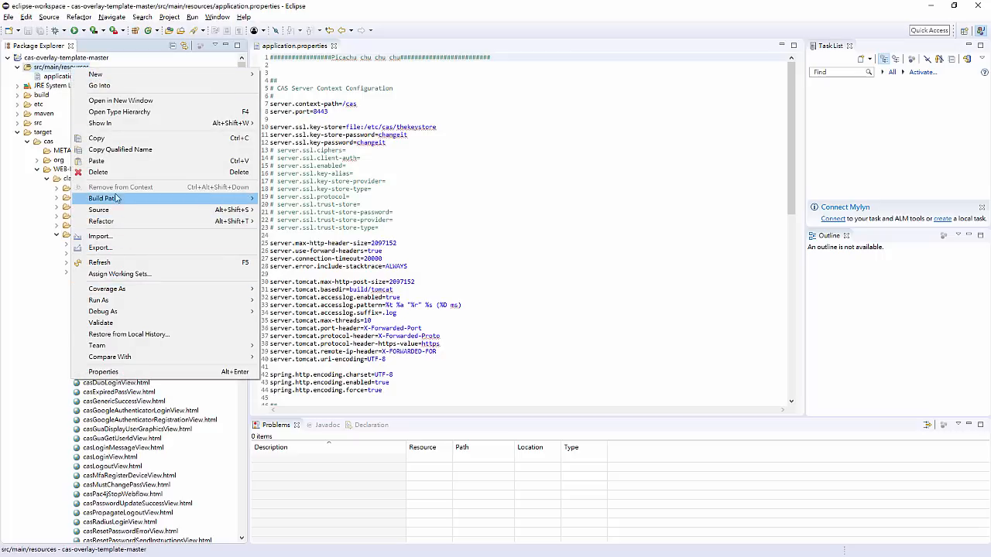
{"action": "left_click", "coordinate": [124, 166]}
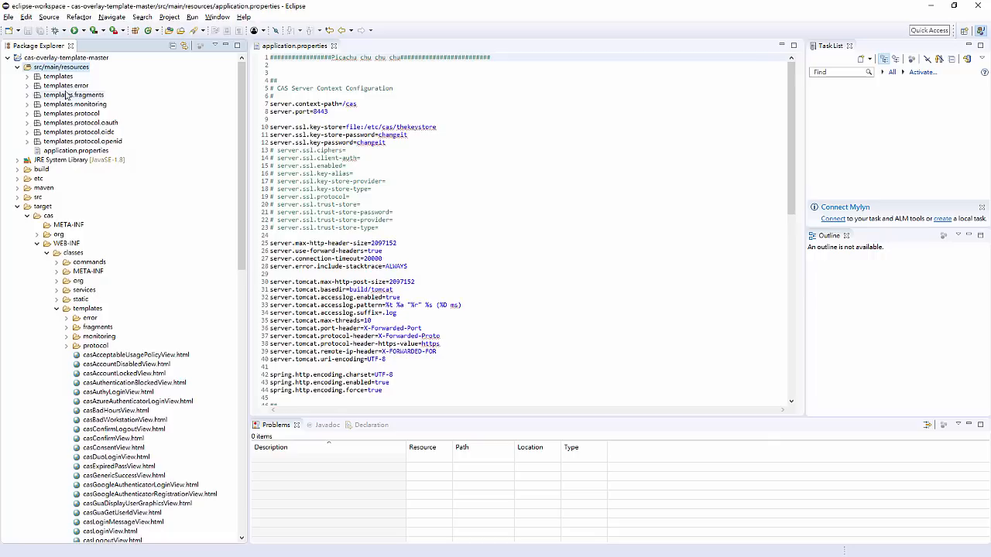
- Delete the seven template subpackages from templates.error through templates.protocol.openid in src/main/resources, keeping the templates package
{"action": "left_click", "coordinate": [68, 85]}
{"action": "left_click", "coordinate": [83, 142], "text": "shift"}
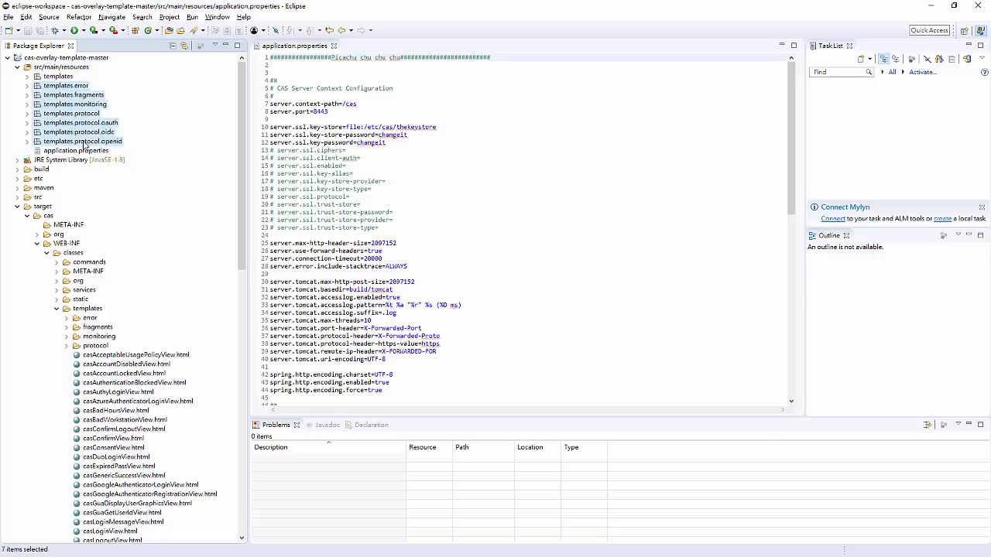
{"action": "key", "text": "Delete"}
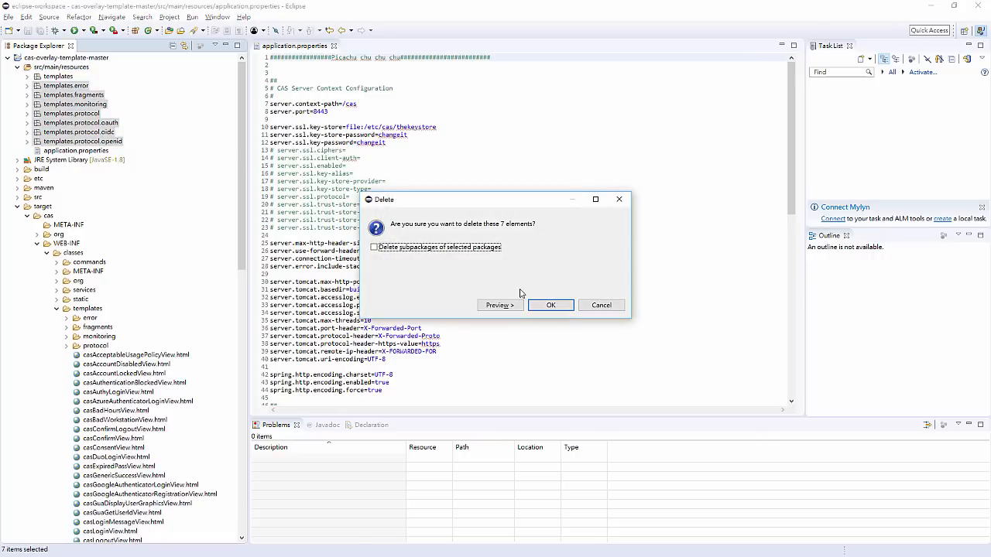
{"action": "left_click", "coordinate": [534, 305]}
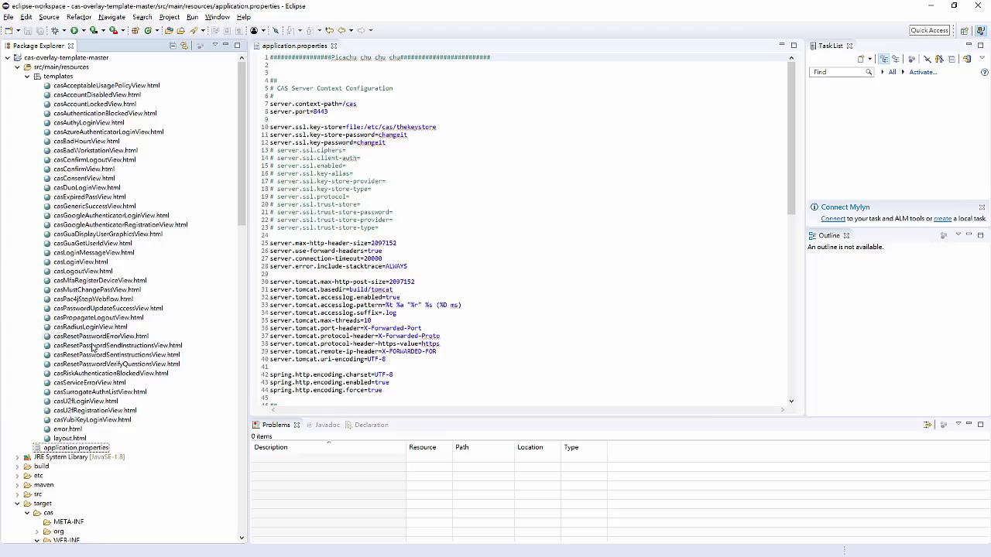
- Delete every HTML file except layout.html from the templates package in src/main/resources, and open layout.html
{"action": "left_click", "coordinate": [66, 430]}
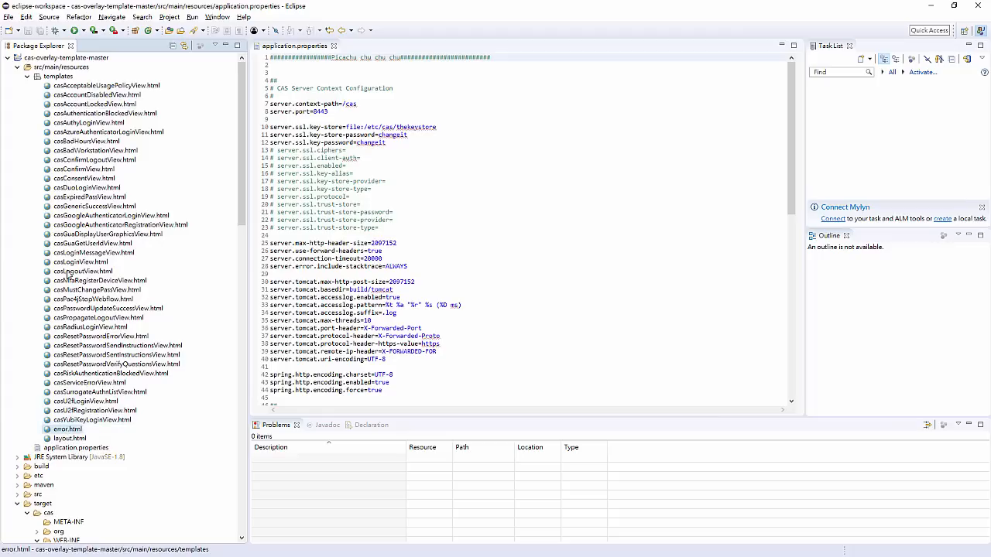
{"action": "left_click", "coordinate": [100, 86], "text": "shift"}
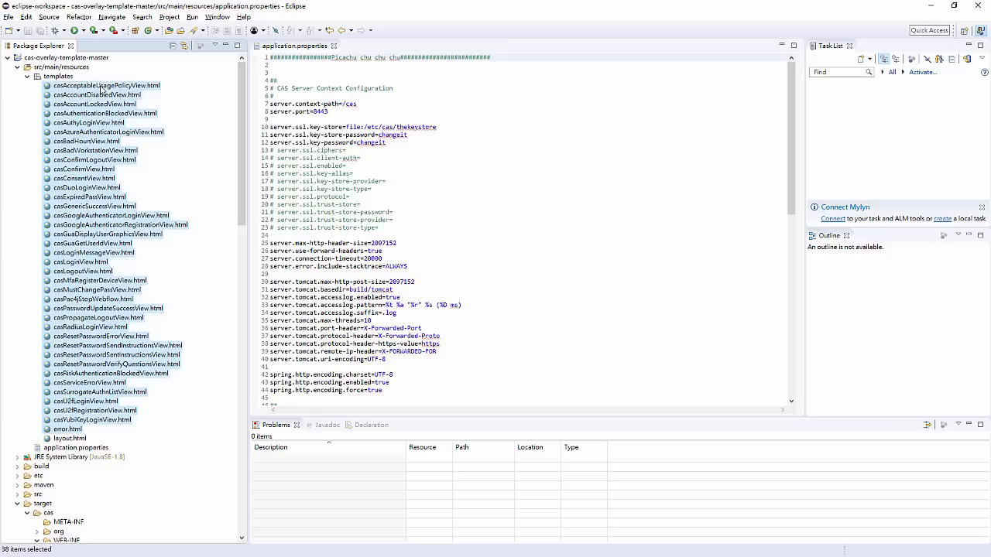
{"action": "key", "text": "Delete"}
{"action": "left_click", "coordinate": [530, 300]}
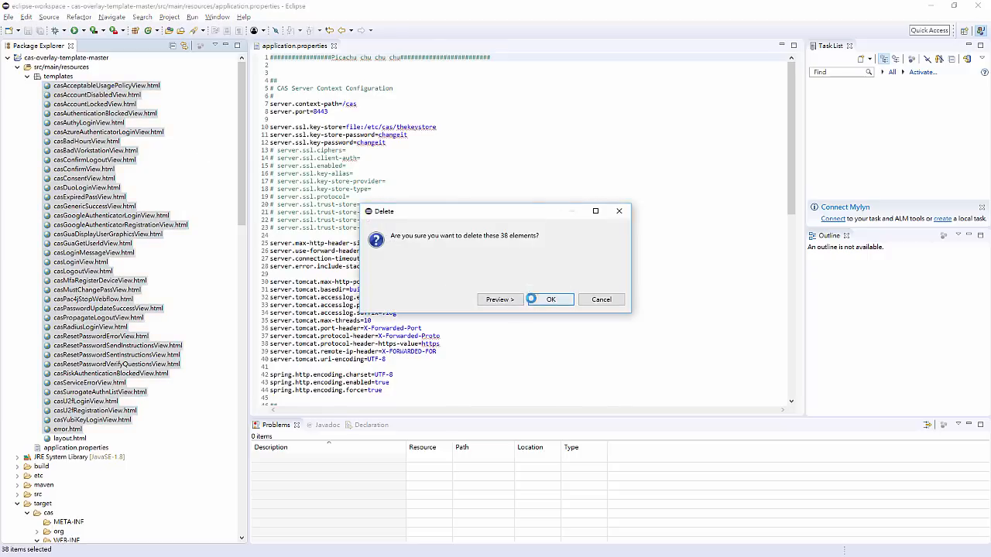
{"action": "double_click", "coordinate": [77, 85]}
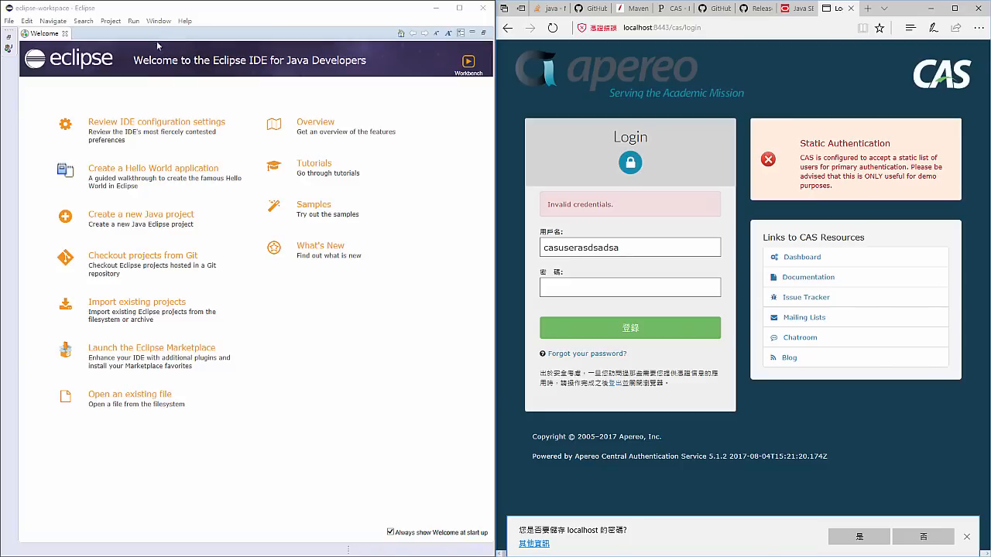
- In the File Associations preferences, remove Web Browser from the editors associated with *.html files
{"action": "left_click", "coordinate": [161, 23]}
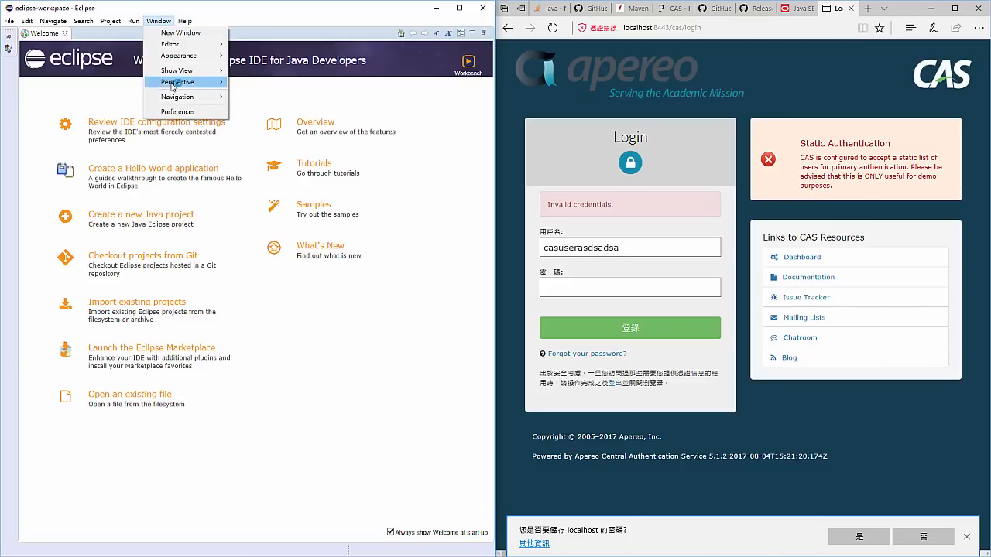
{"action": "left_click", "coordinate": [177, 111]}
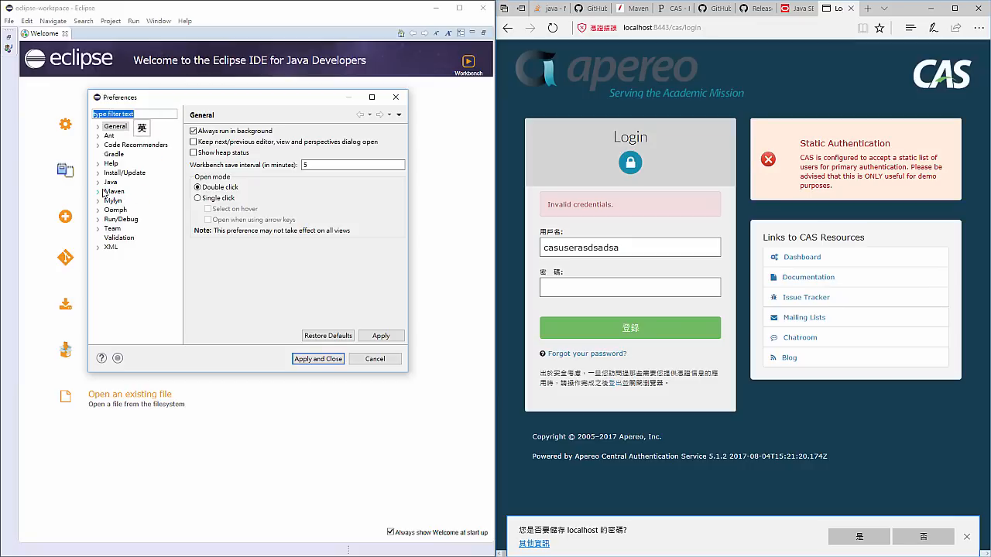
{"action": "left_click", "coordinate": [98, 126]}
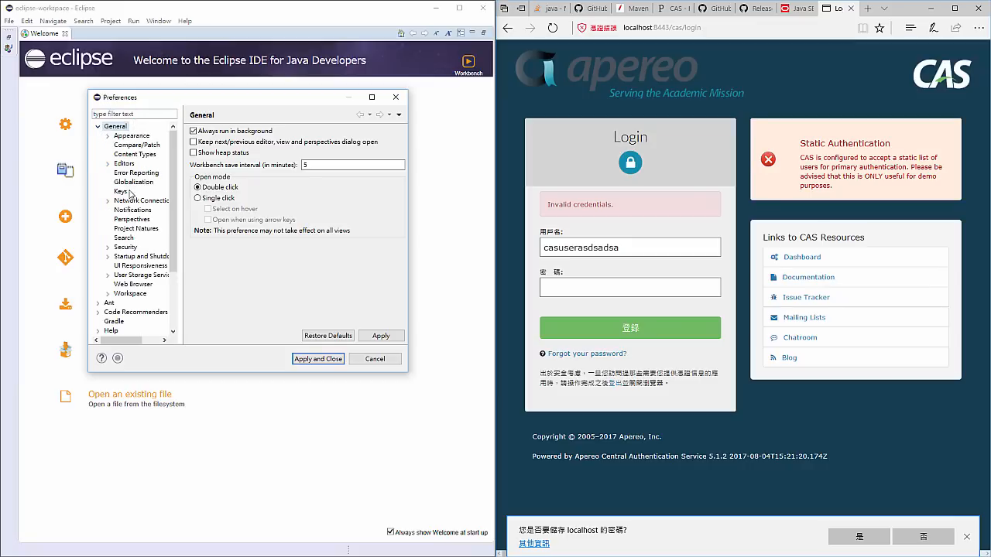
{"action": "left_click", "coordinate": [109, 164]}
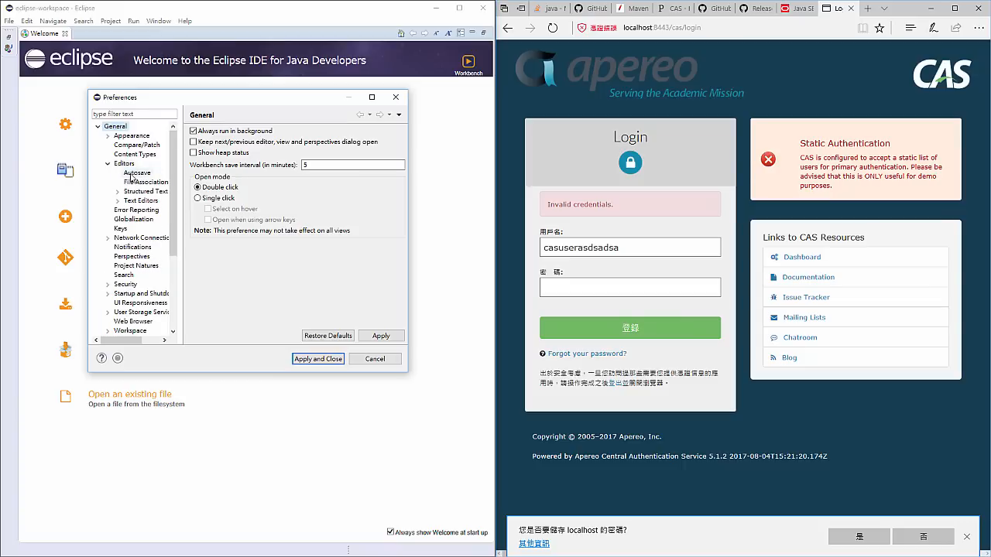
{"action": "left_click", "coordinate": [145, 182]}
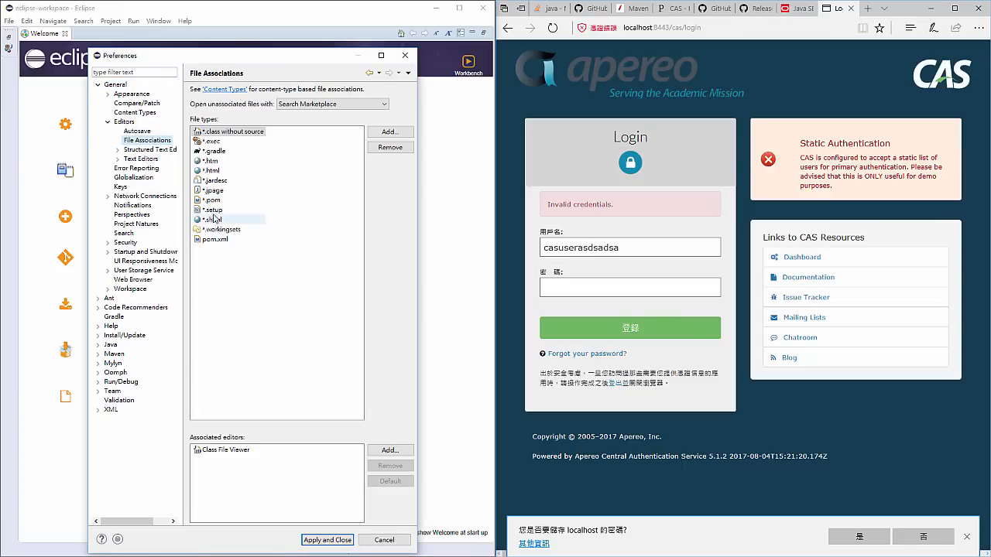
{"action": "left_click", "coordinate": [219, 174]}
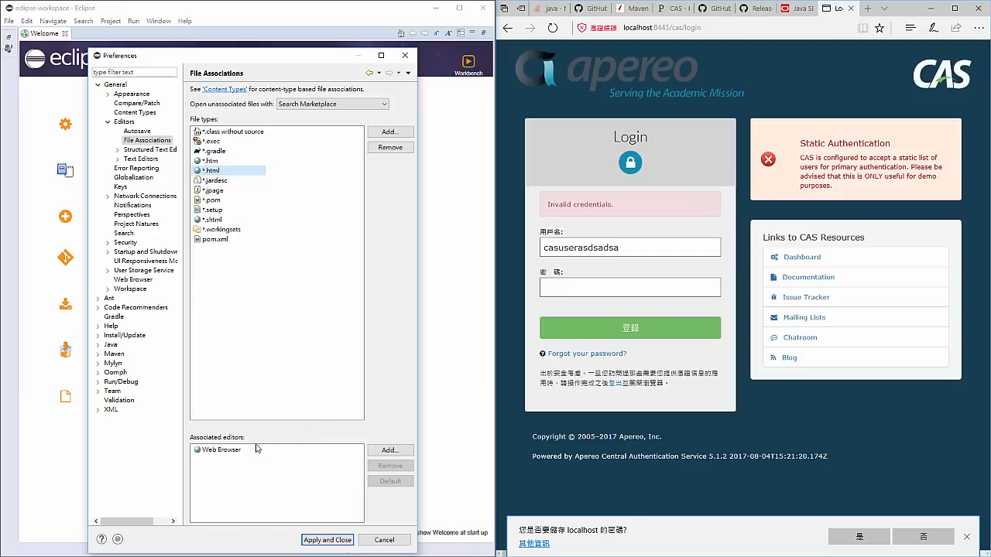
{"action": "left_click", "coordinate": [232, 450]}
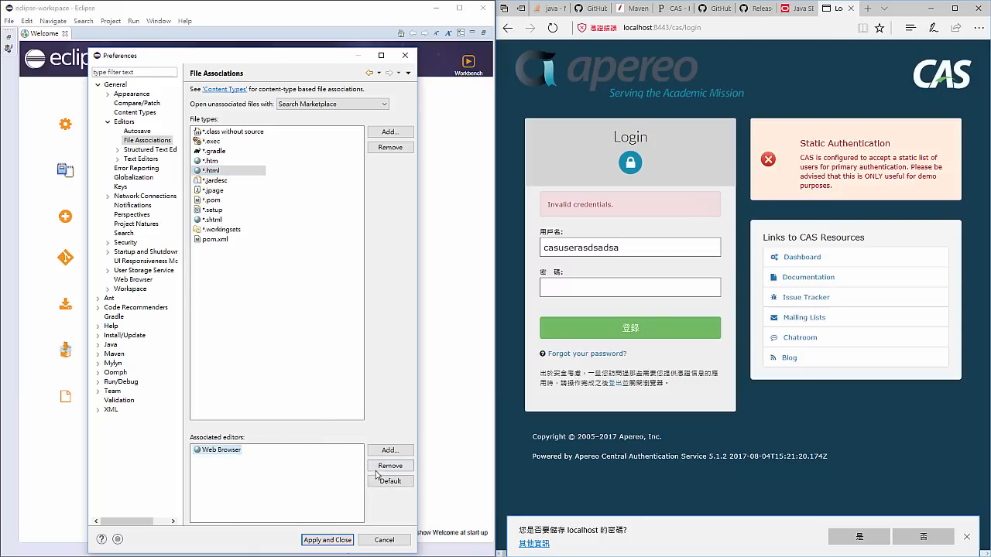
{"action": "left_click", "coordinate": [383, 465]}
- Associate the internal Text Editor with *.html files and apply the preferences
{"action": "left_click", "coordinate": [380, 454]}
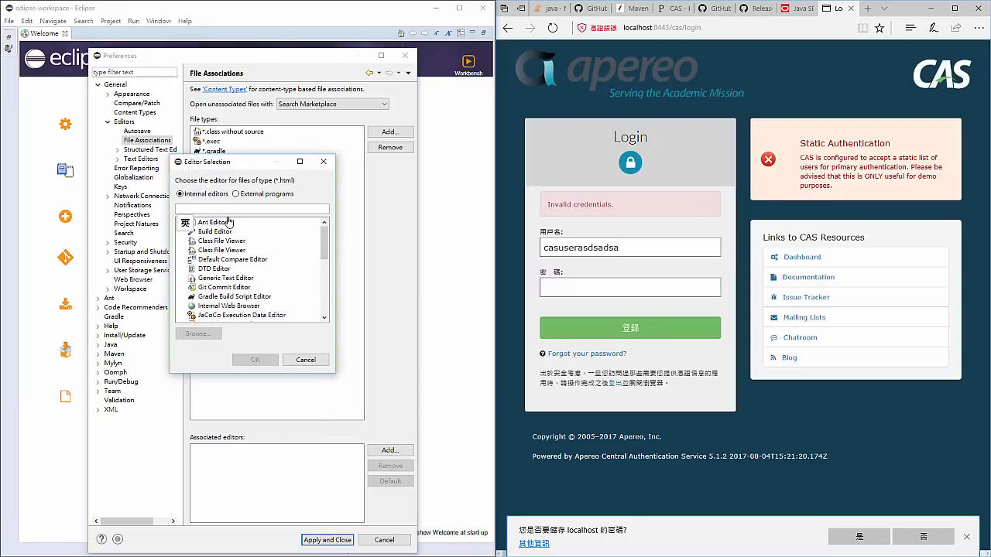
{"action": "type", "text": "text"}
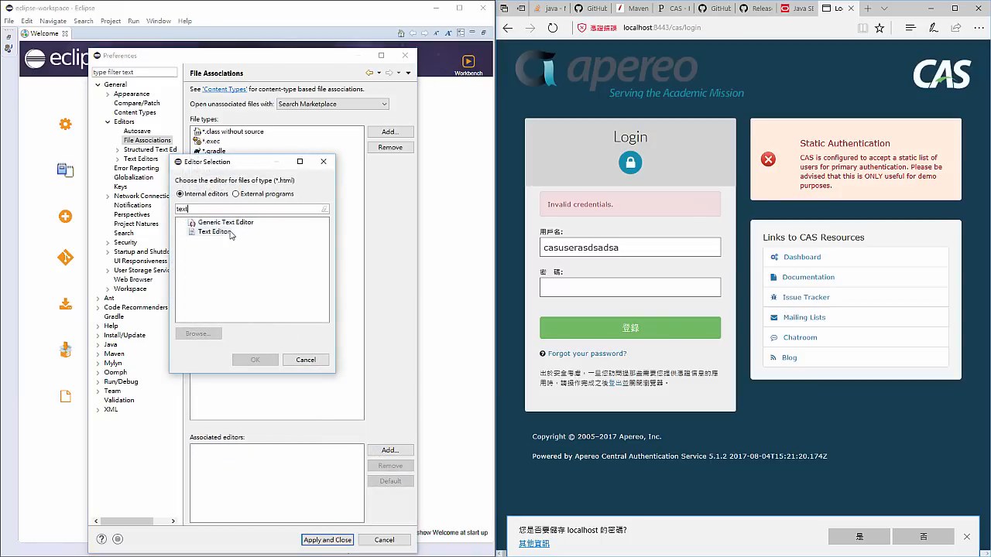
{"action": "left_click", "coordinate": [229, 232]}
{"action": "left_click", "coordinate": [255, 360]}
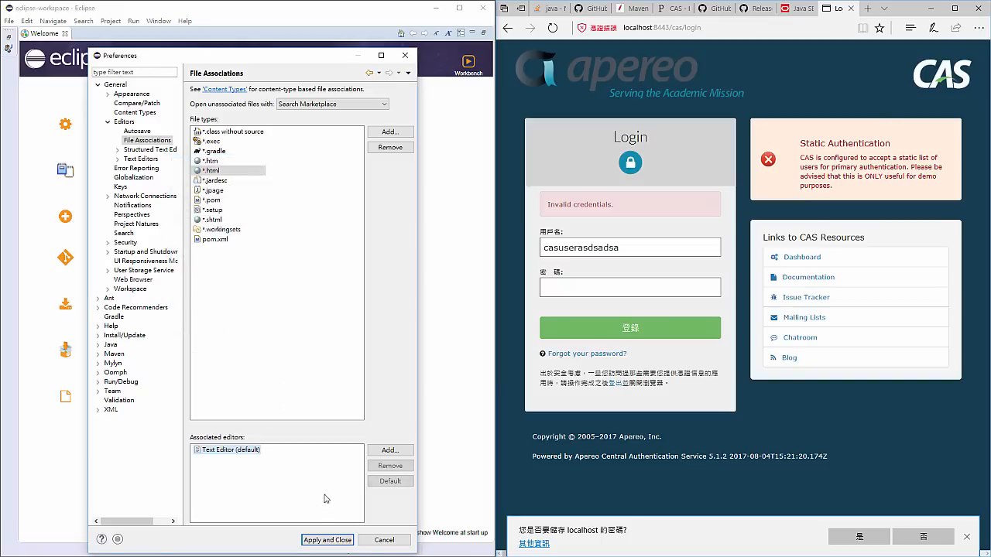
{"action": "left_click", "coordinate": [328, 540]}
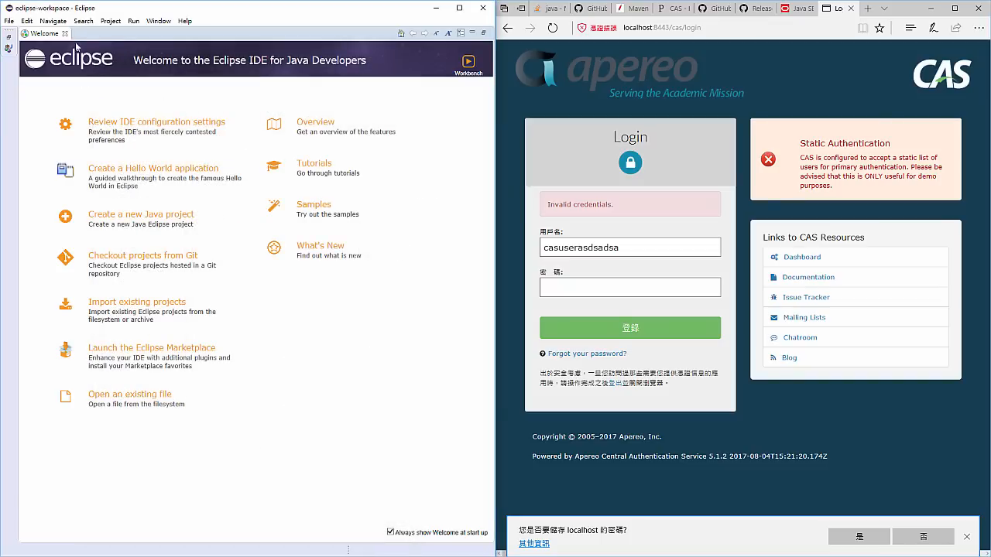
- Close the Welcome page and open layout.html from the templates package in src/main/resources
{"action": "left_click", "coordinate": [65, 34]}
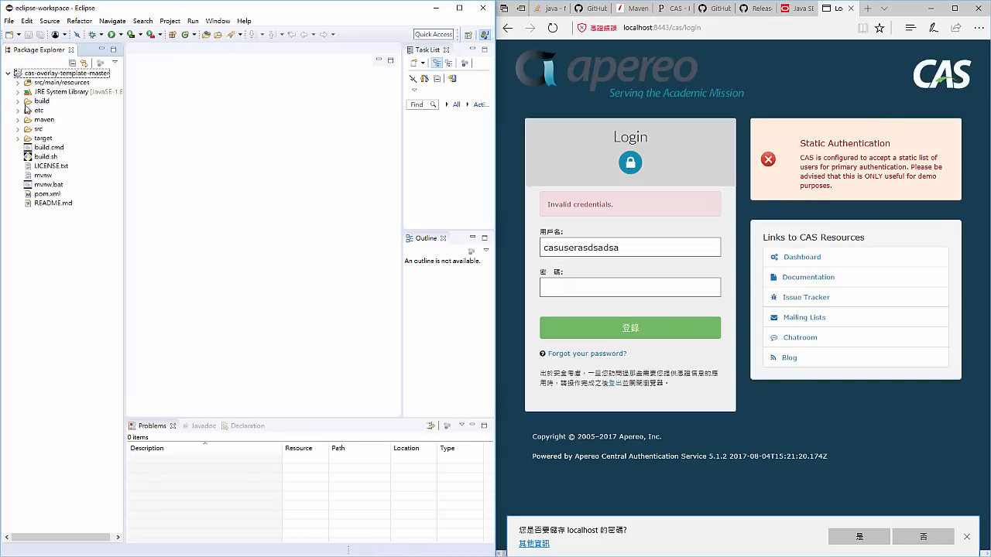
{"action": "left_click", "coordinate": [17, 82]}
{"action": "left_click", "coordinate": [28, 91]}
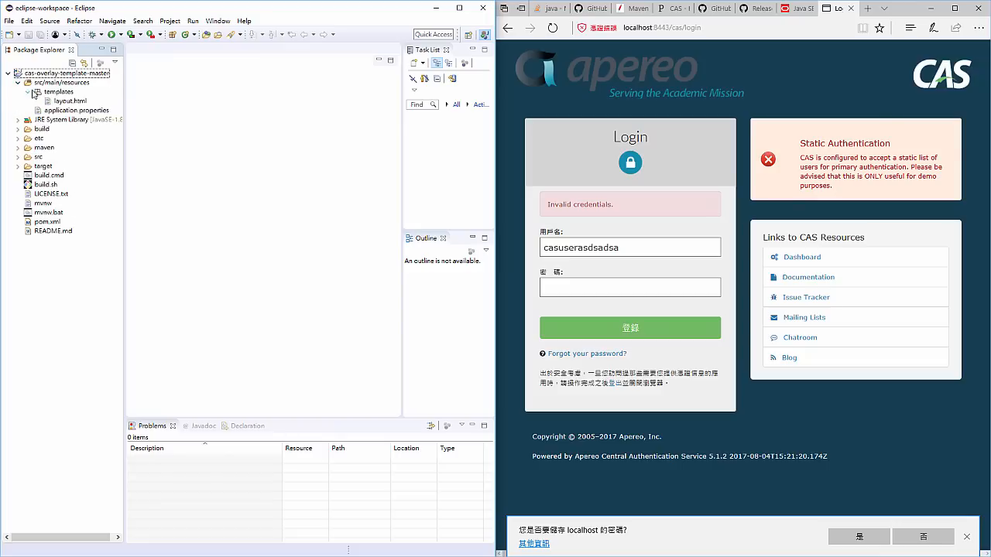
{"action": "double_click", "coordinate": [48, 102]}
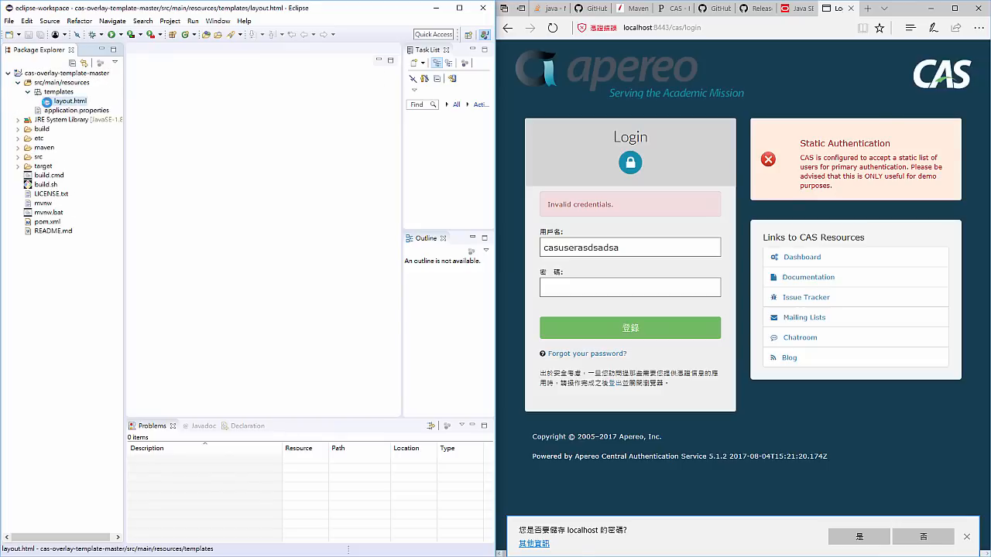
- Insert an empty <h1></h1> element on a new line directly below the opening body tag in layout.html
{"action": "left_click", "coordinate": [309, 162]}
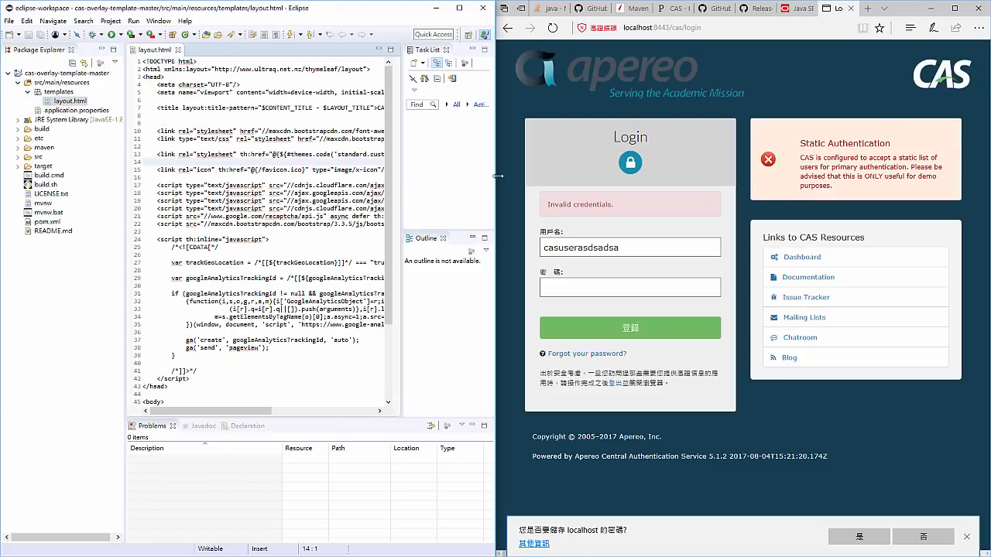
{"action": "left_click", "coordinate": [317, 240]}
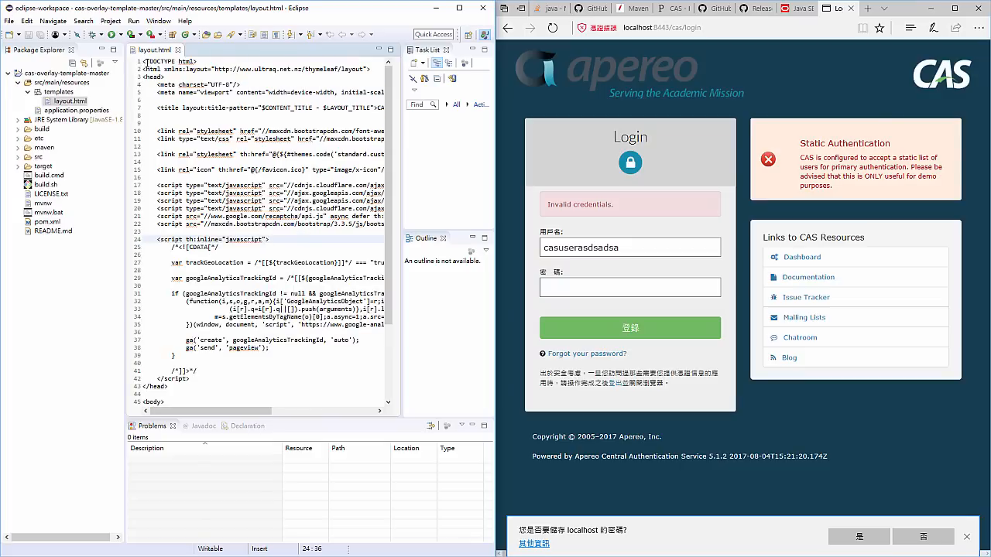
{"action": "left_click", "coordinate": [212, 76]}
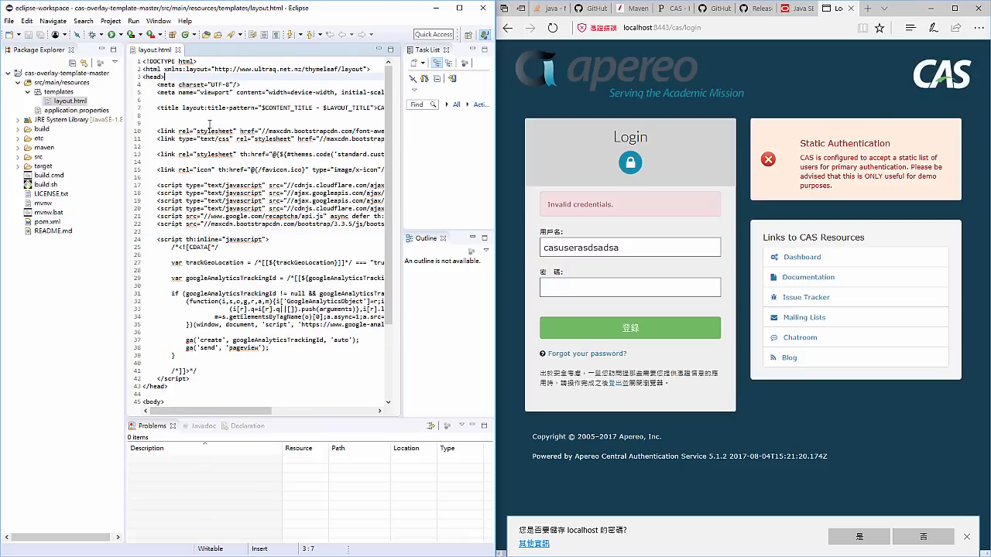
{"action": "scroll", "coordinate": [207, 184], "scroll_direction": "down", "scroll_amount": 4}
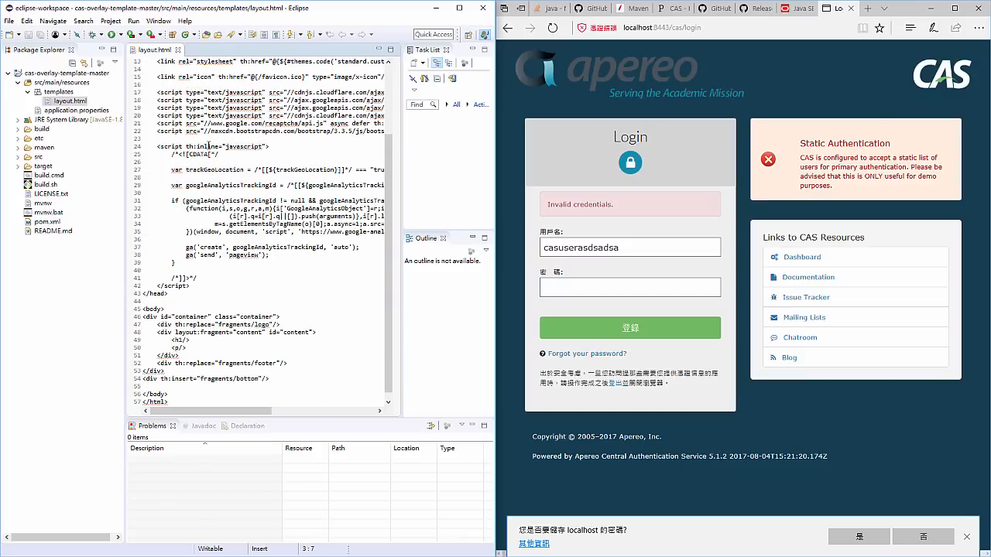
{"action": "left_click", "coordinate": [190, 301]}
{"action": "key", "text": "Return"}
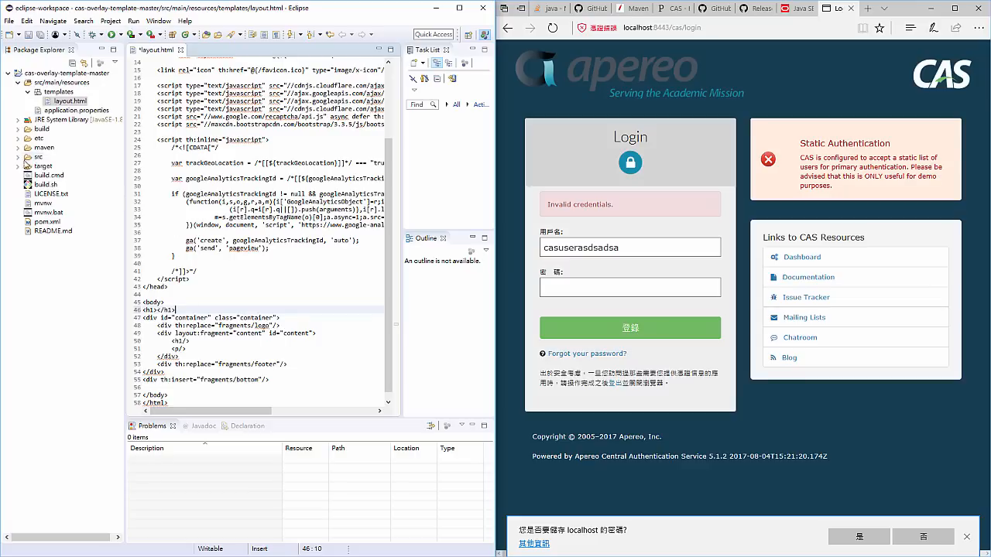
- Expand the target folder through cas, WEB-INF and classes down to the contents of its templates folder
{"action": "left_click", "coordinate": [24, 159]}
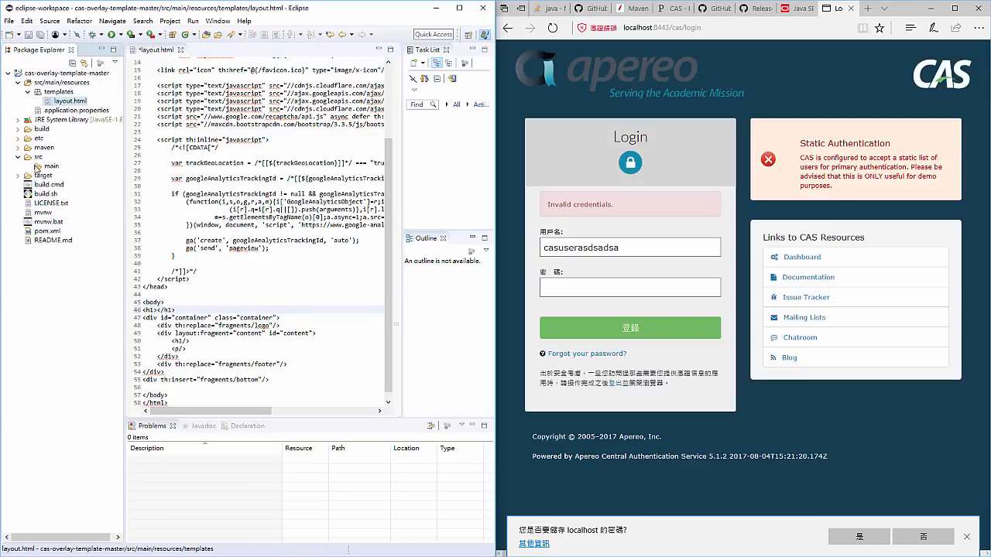
{"action": "left_click", "coordinate": [19, 175]}
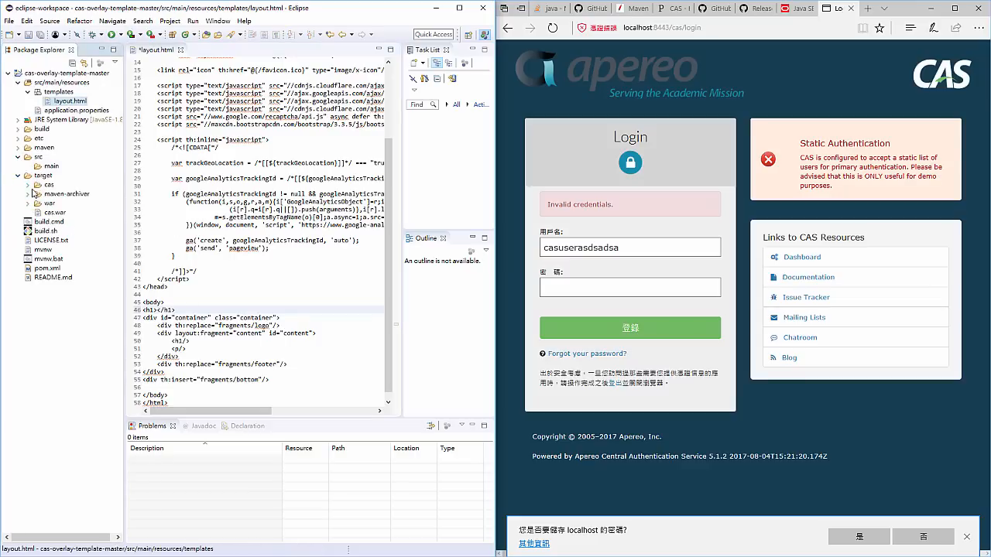
{"action": "left_click", "coordinate": [28, 184]}
{"action": "left_click", "coordinate": [37, 212]}
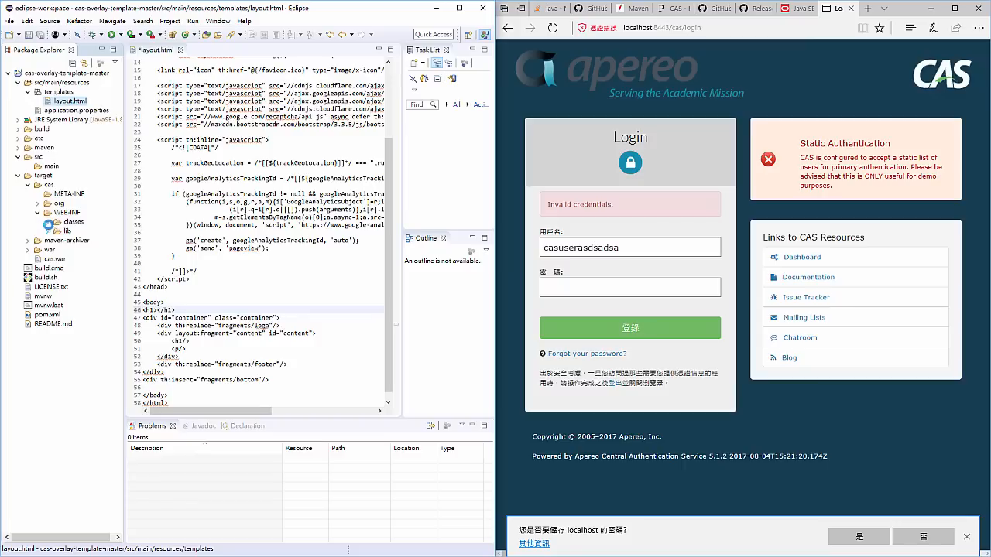
{"action": "left_click", "coordinate": [48, 231]}
{"action": "left_click", "coordinate": [47, 157]}
{"action": "left_click", "coordinate": [47, 223]}
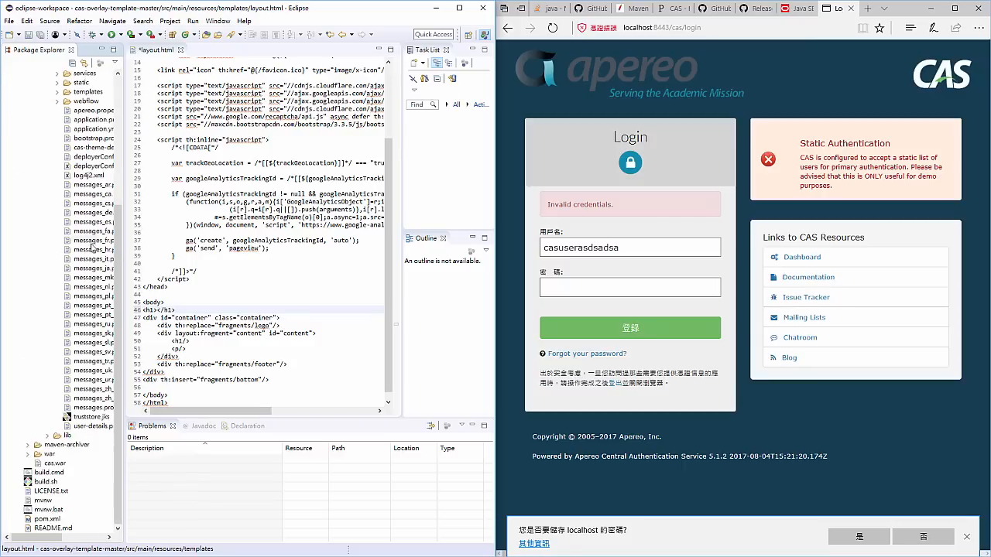
{"action": "scroll", "coordinate": [63, 239], "scroll_direction": "up", "scroll_amount": 2}
{"action": "left_click", "coordinate": [66, 148]}
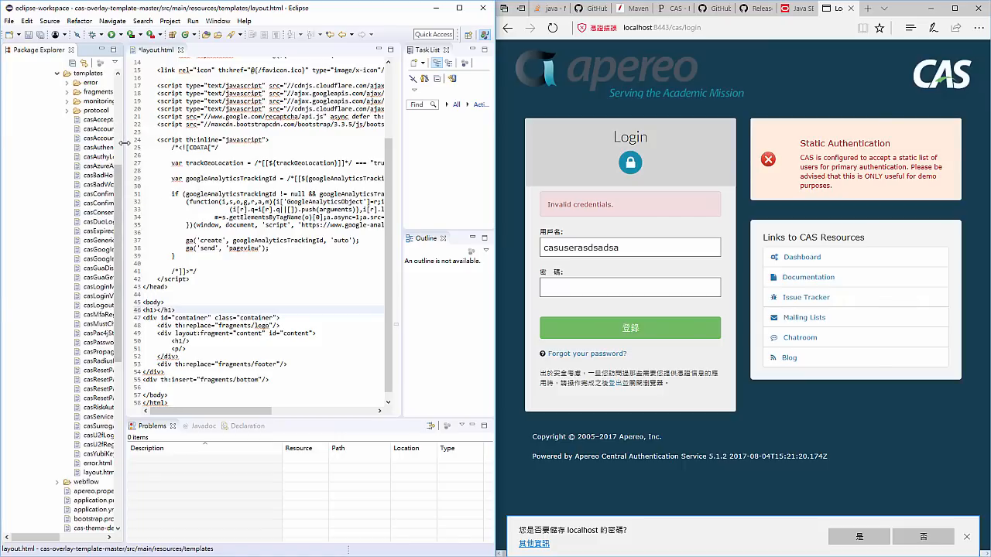
- Open loginform.html from the fragments folder under the built templates and close layout.html without saving its changes
{"action": "left_click_drag", "start_coordinate": [124, 136], "coordinate": [151, 137]}
{"action": "scroll", "coordinate": [100, 143], "scroll_direction": "up", "scroll_amount": 1}
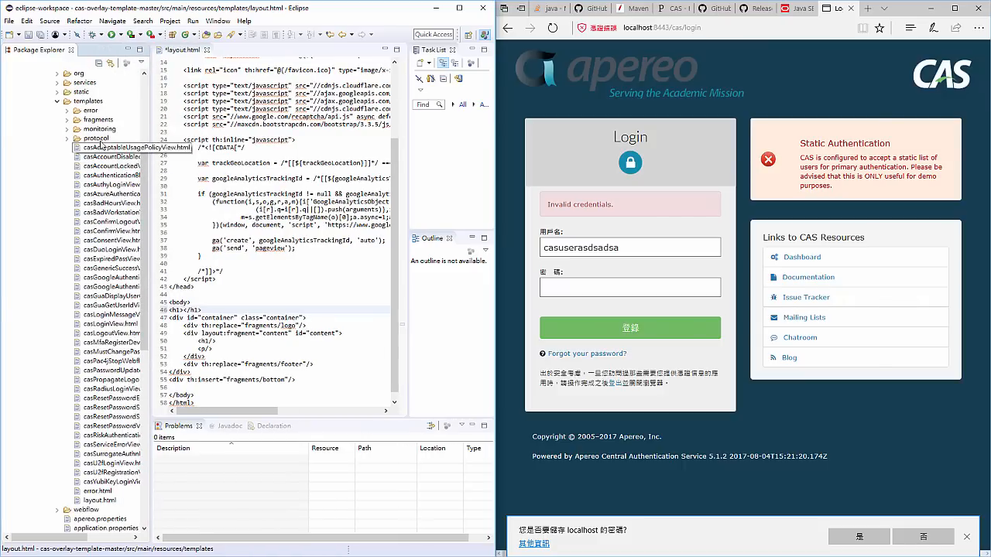
{"action": "left_click", "coordinate": [67, 120]}
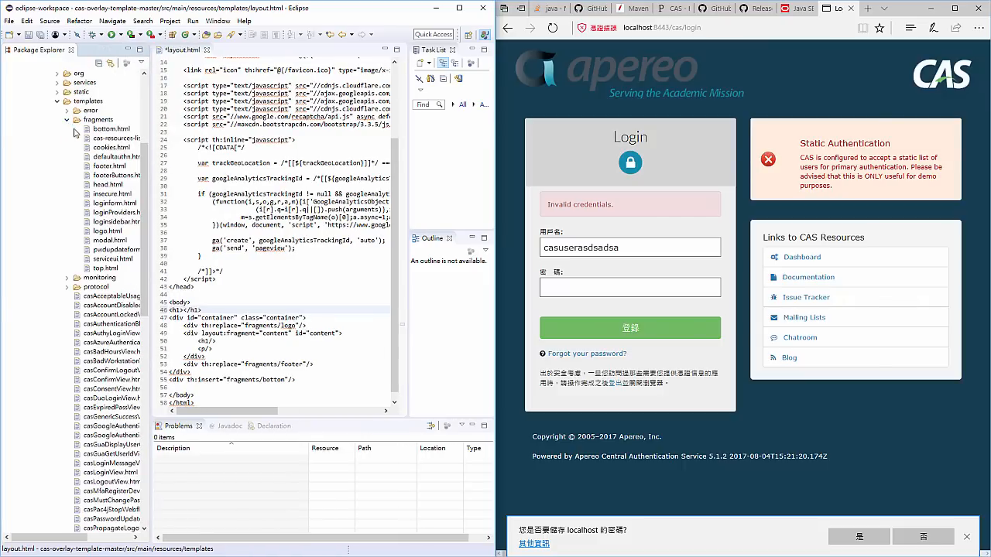
{"action": "left_click", "coordinate": [125, 204]}
{"action": "double_click", "coordinate": [125, 204]}
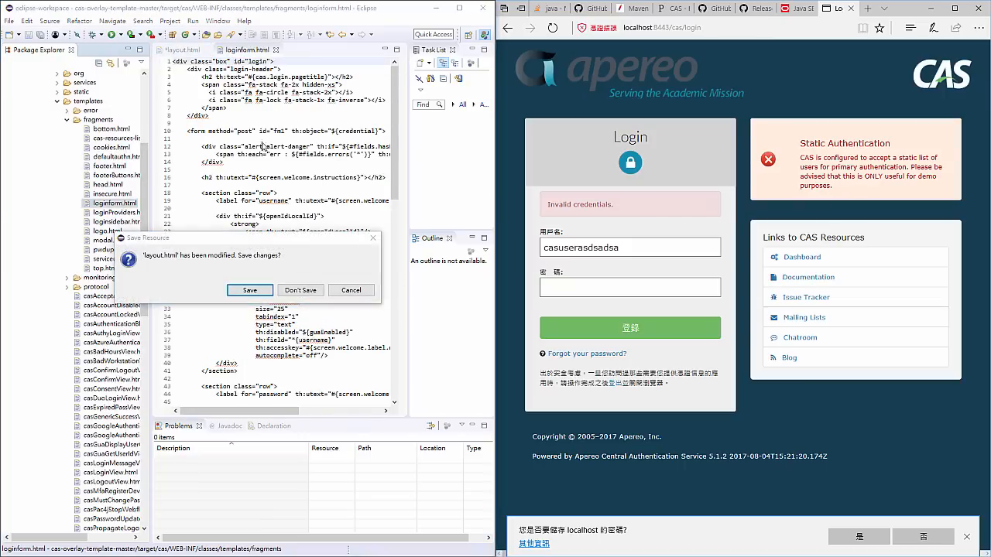
{"action": "left_click", "coordinate": [299, 290]}
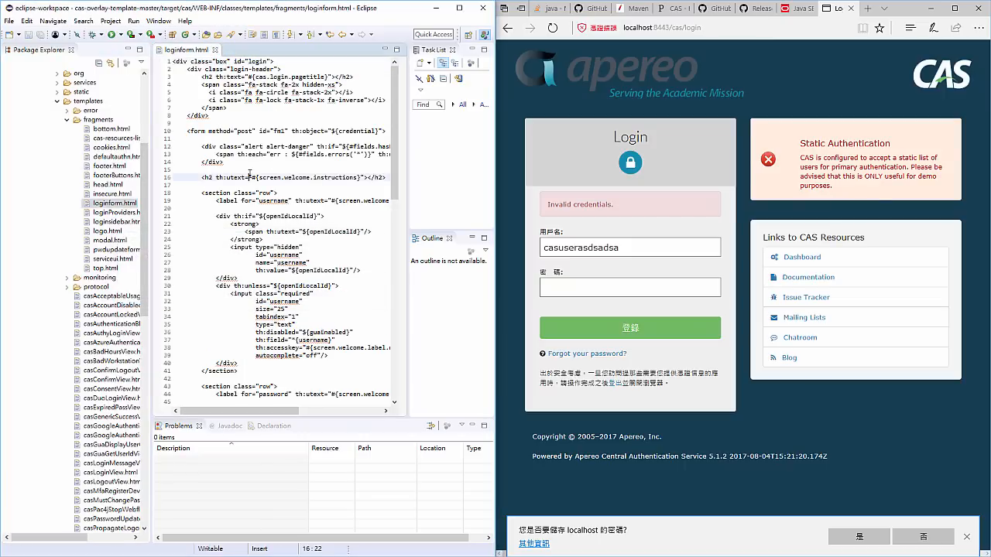
- Copy the entire contents of the built loginform.html
{"action": "key", "text": "ctrl+a"}
{"action": "scroll", "coordinate": [125, 208], "scroll_direction": "up", "scroll_amount": 3}
{"action": "scroll", "coordinate": [124, 208], "scroll_direction": "up", "scroll_amount": 2}
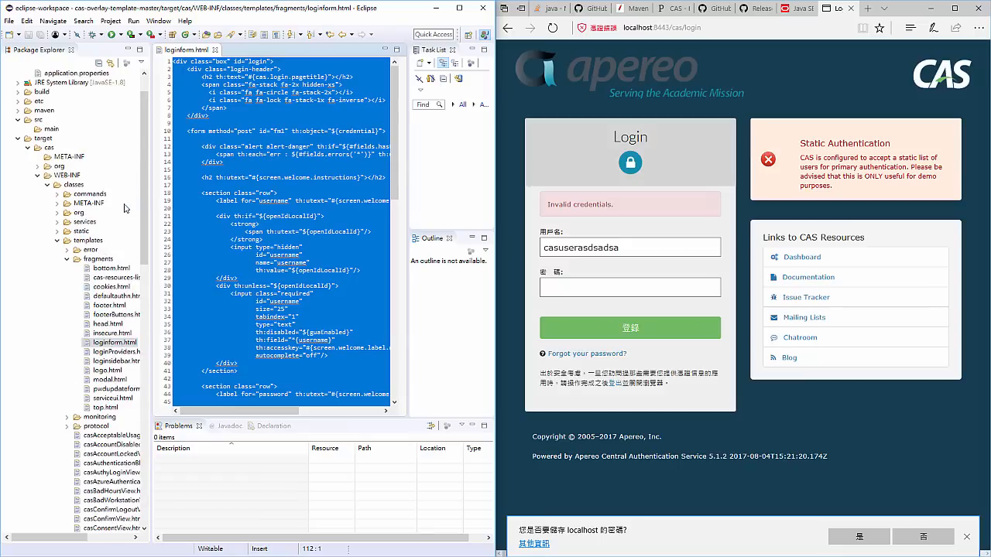
{"action": "scroll", "coordinate": [125, 208], "scroll_direction": "up", "scroll_amount": 1}
{"action": "scroll", "coordinate": [89, 232], "scroll_direction": "down", "scroll_amount": 12}
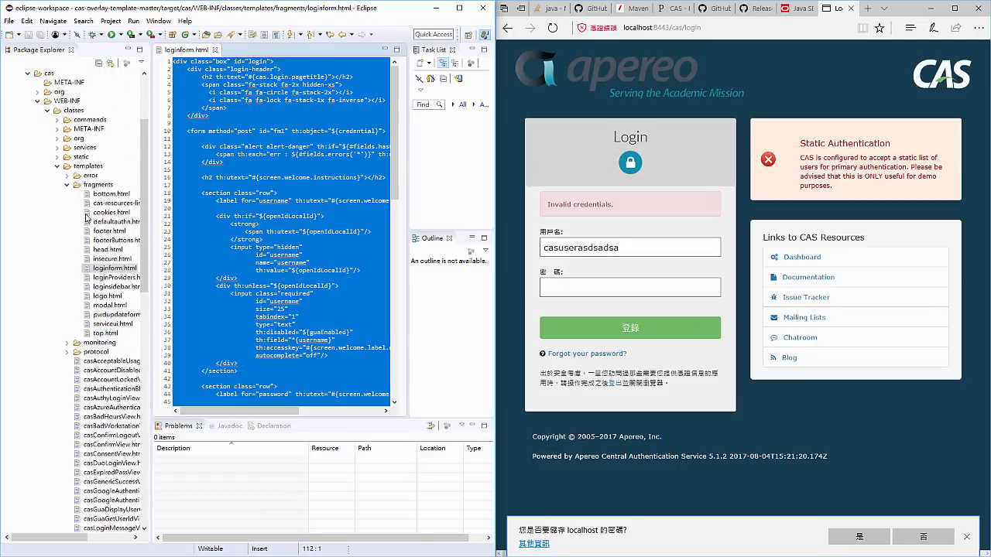
{"action": "scroll", "coordinate": [90, 250], "scroll_direction": "up", "scroll_amount": 12}
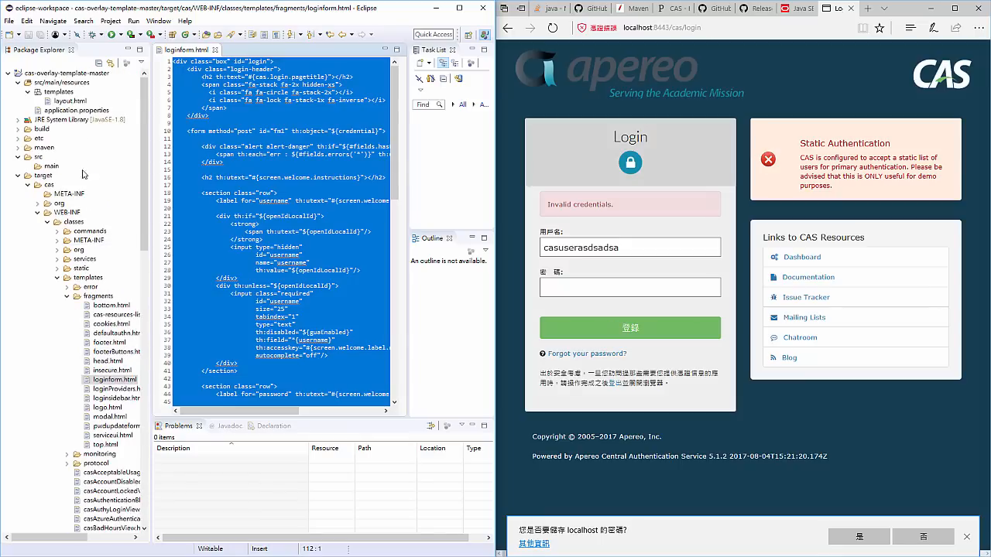
{"action": "right_click", "coordinate": [57, 94]}
{"action": "mouse_move", "coordinate": [72, 102]}
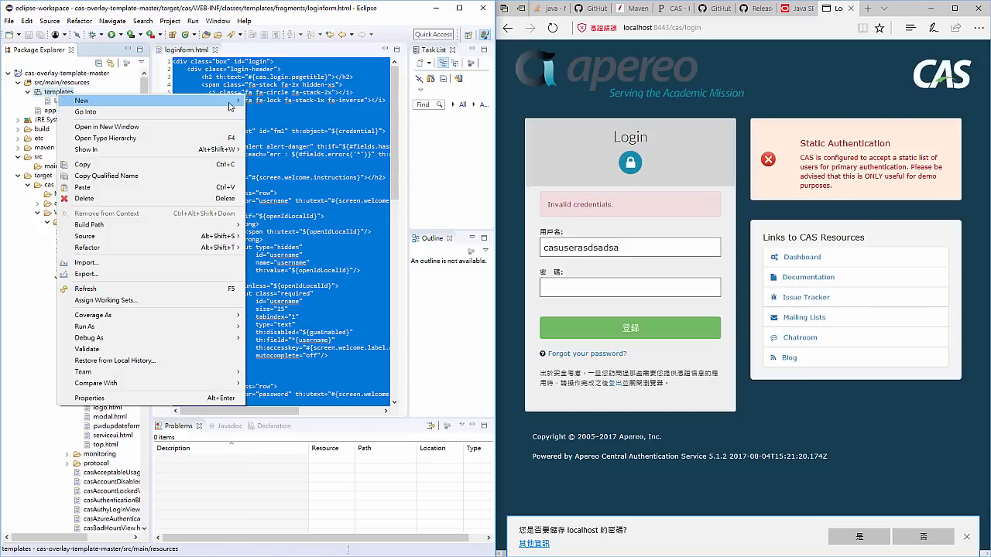
{"action": "left_click", "coordinate": [301, 195]}
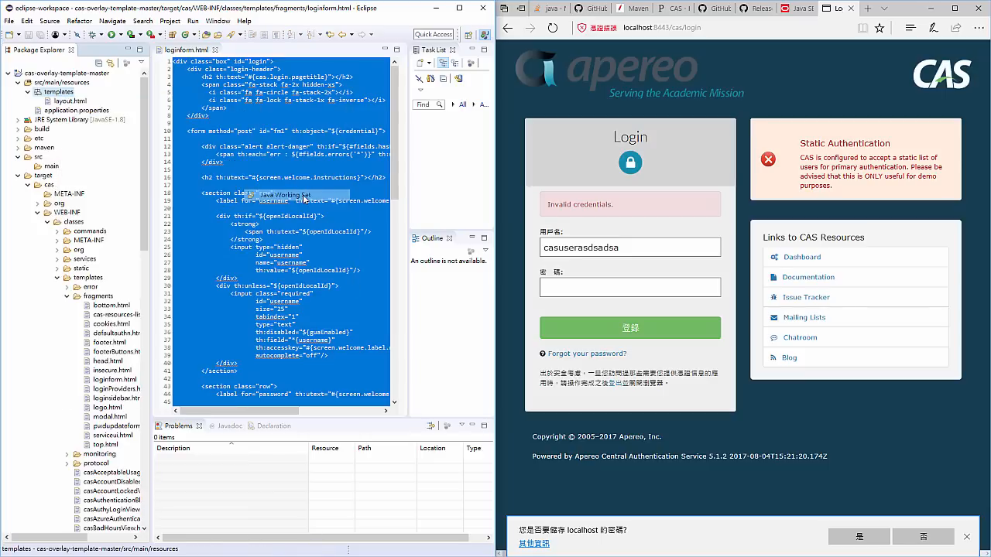
{"action": "left_click", "coordinate": [396, 110]}
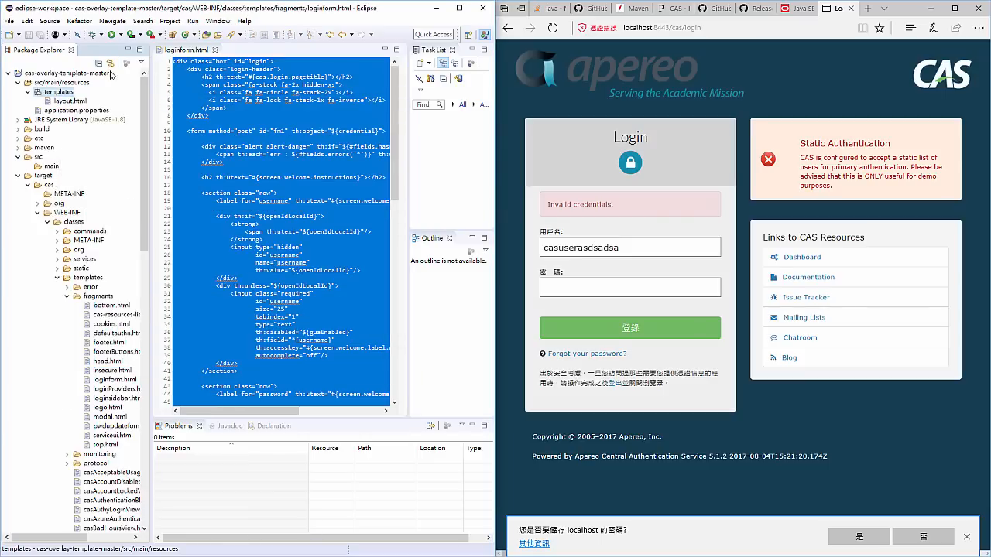
- Create a new folder named fragments inside src/main/resources/templates
{"action": "right_click", "coordinate": [76, 92]}
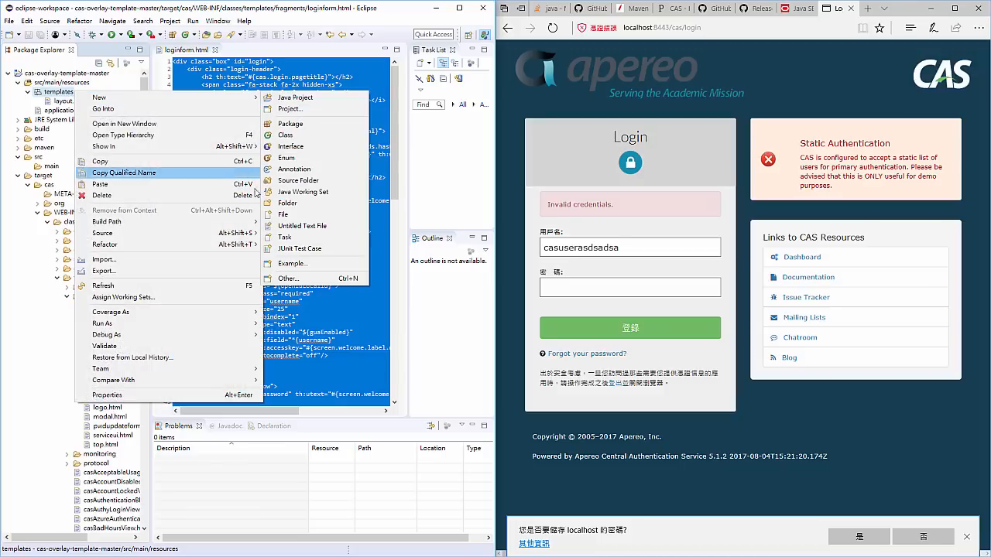
{"action": "mouse_move", "coordinate": [237, 99]}
{"action": "left_click", "coordinate": [308, 203]}
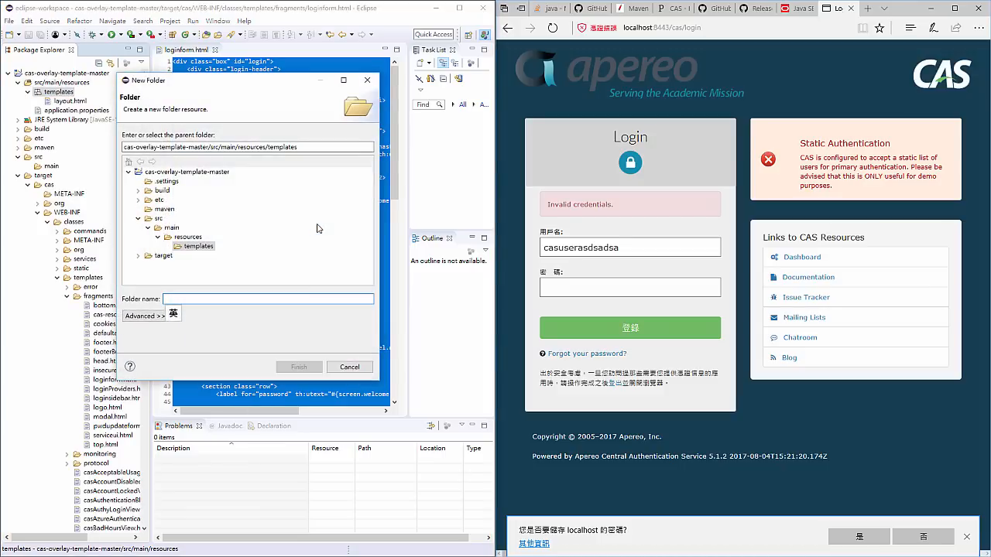
{"action": "type", "text": "fragments"}
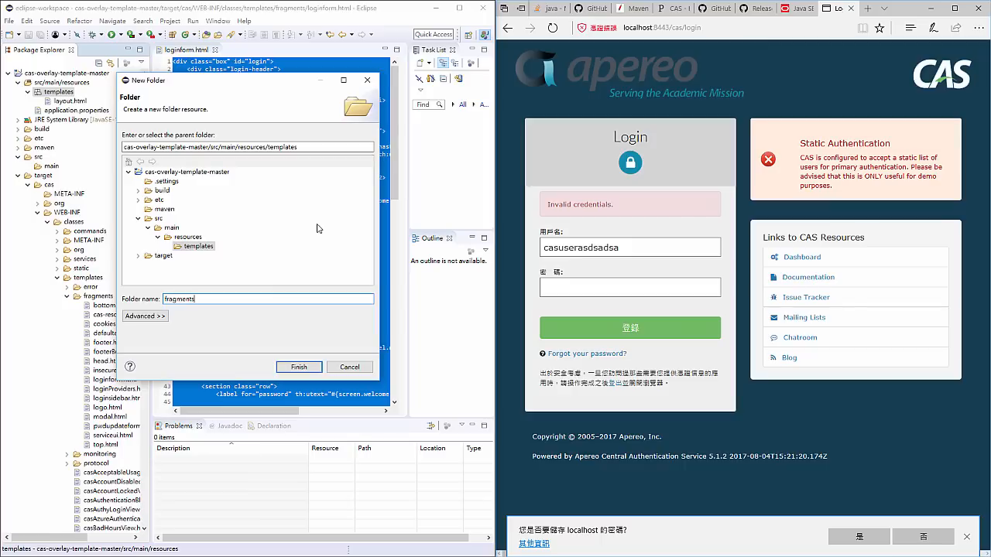
{"action": "key", "text": "Return"}
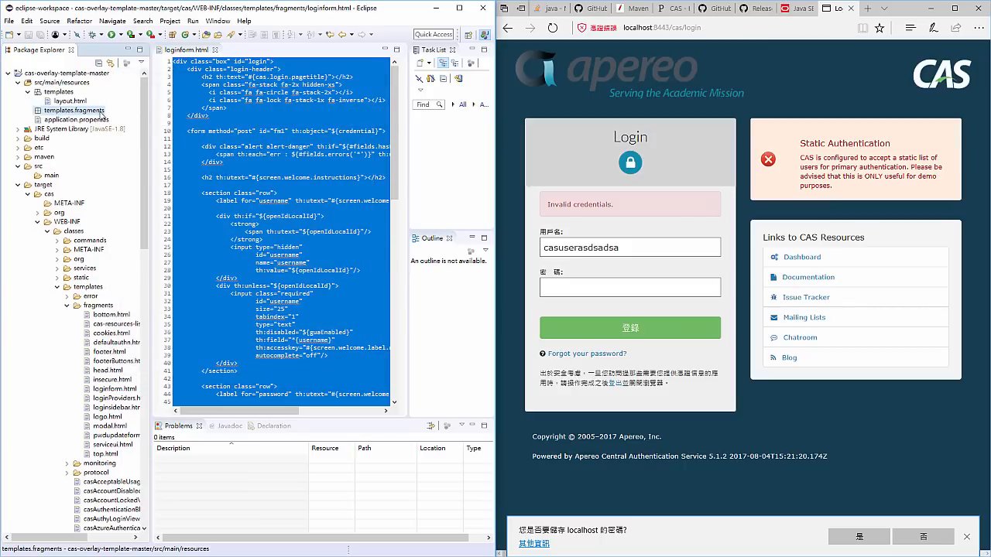
- Try pasting the copied login form code into the templates.fragments package, and delete the resulting Snippet.java file
{"action": "key", "text": "ctrl+v"}
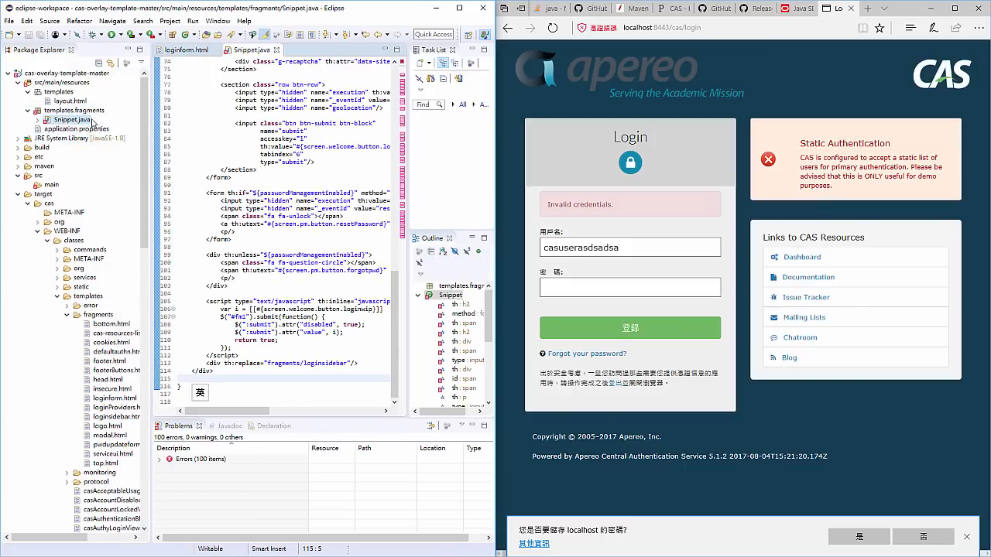
{"action": "left_click", "coordinate": [88, 114]}
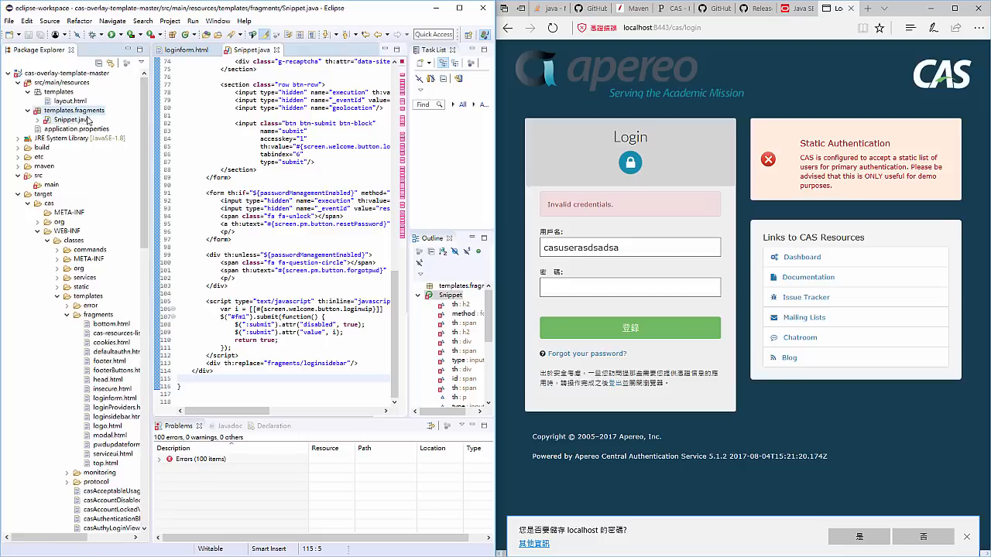
{"action": "left_click", "coordinate": [77, 121]}
{"action": "key", "text": "Delete"}
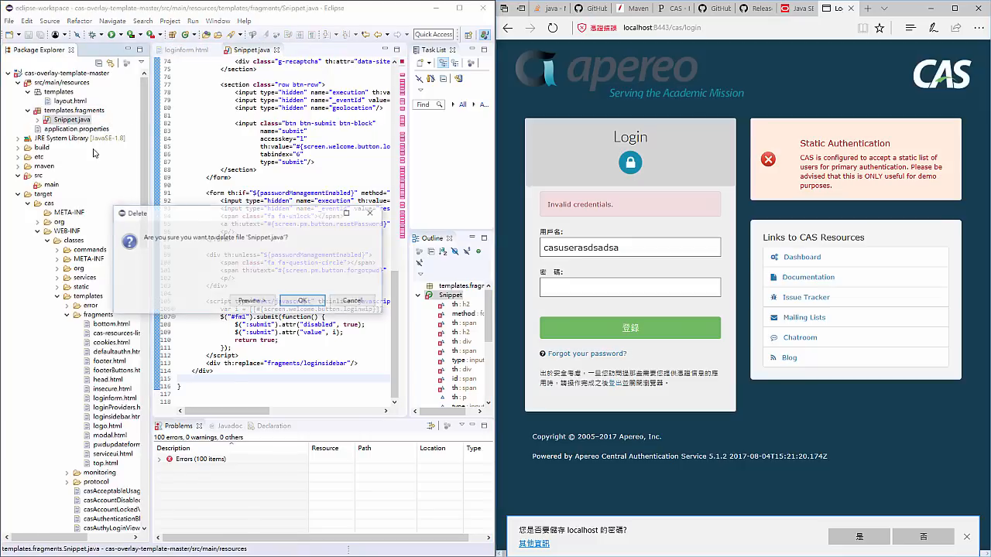
{"action": "left_click", "coordinate": [302, 301]}
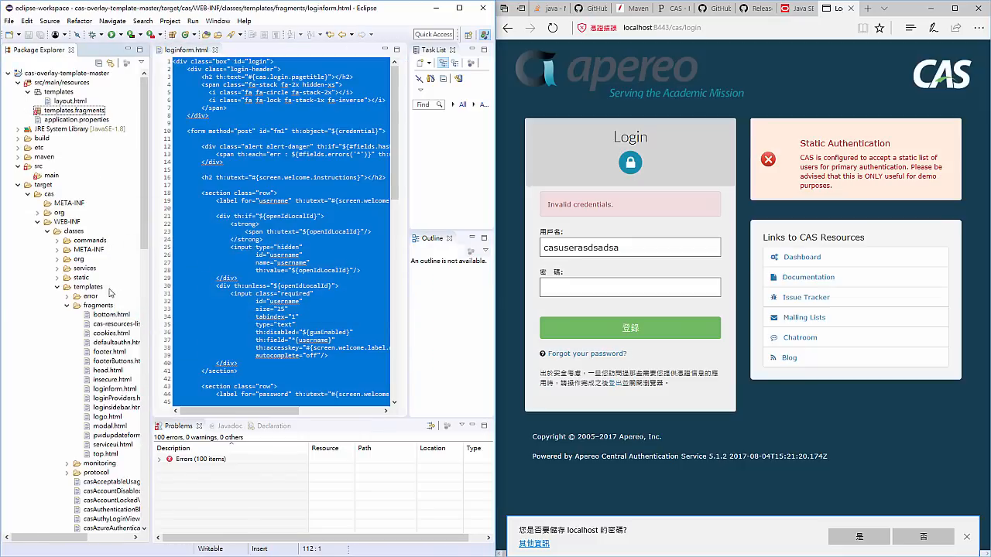
- Copy the loginform.html file from the built fragments folder into the templates.fragments package and open the copy
{"action": "left_click", "coordinate": [113, 389]}
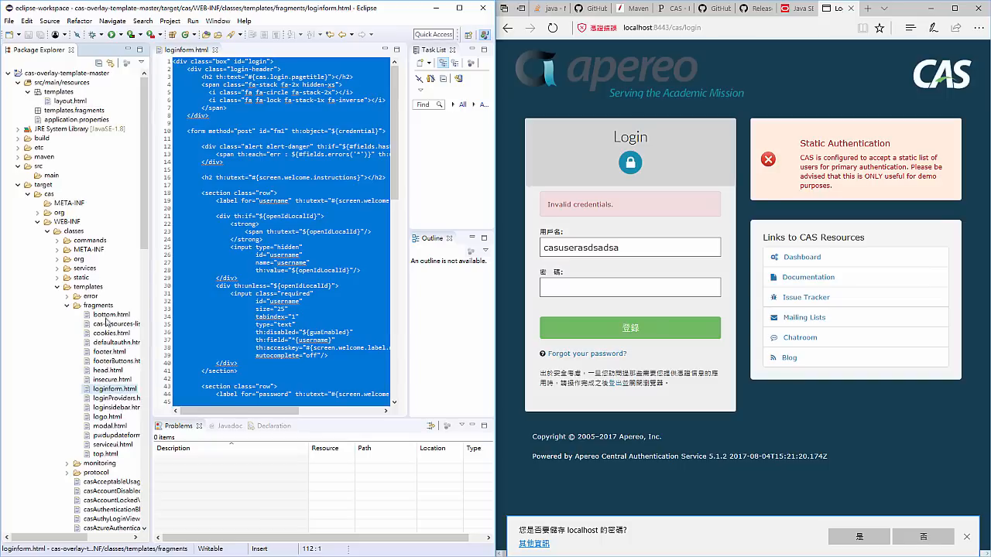
{"action": "left_click", "coordinate": [74, 111]}
{"action": "key", "text": "ctrl+v"}
{"action": "double_click", "coordinate": [76, 120]}
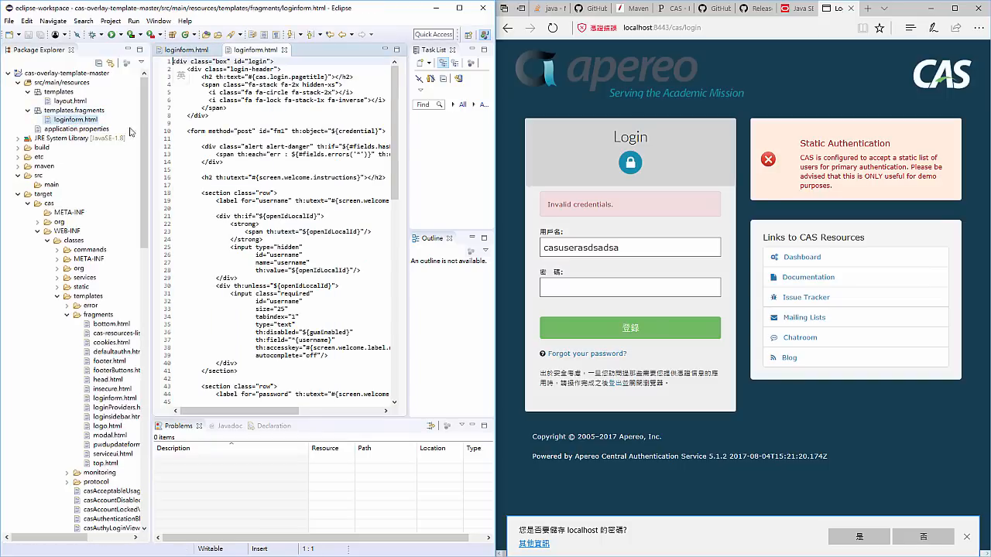
- Insert the line <h1>RANDOM</h1> above the opening login div in the copied loginform.html and save the file
{"action": "key", "text": "End"}
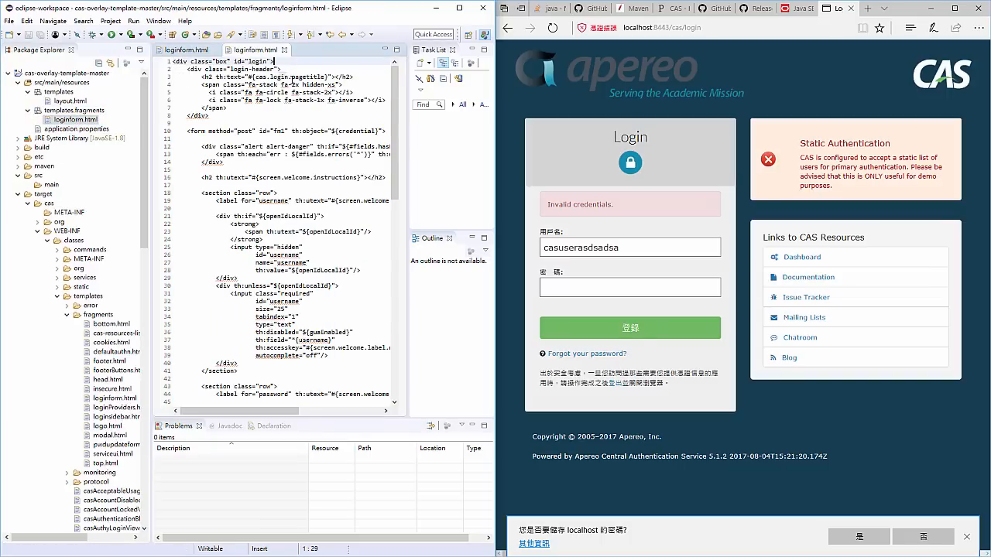
{"action": "left_click", "coordinate": [173, 62]}
{"action": "key", "text": "Return"}
{"action": "key", "text": "Up"}
{"action": "type", "text": "<"}
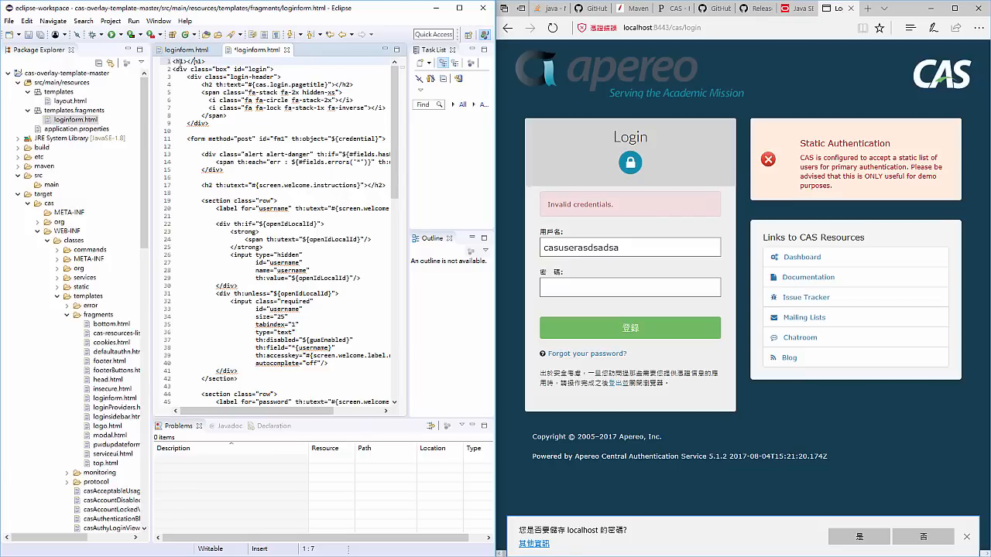
{"action": "type", "text": "h1>RANDOM"}
{"action": "key", "text": "ctrl+s"}
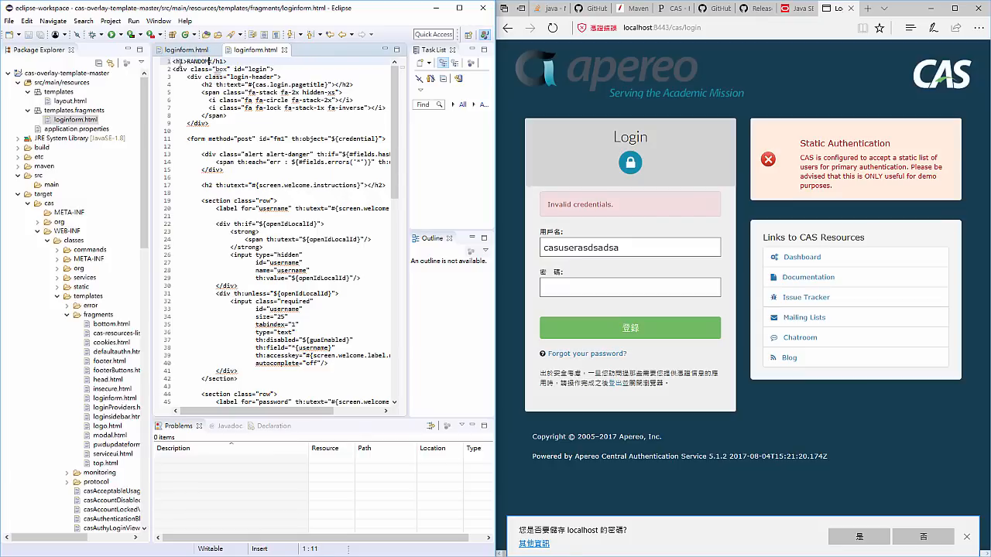
- Compare the templates.fragments package in src/main/resources with the templates/fragments folder under target/cas/WEB-INF/classes
{"action": "left_click", "coordinate": [288, 110]}
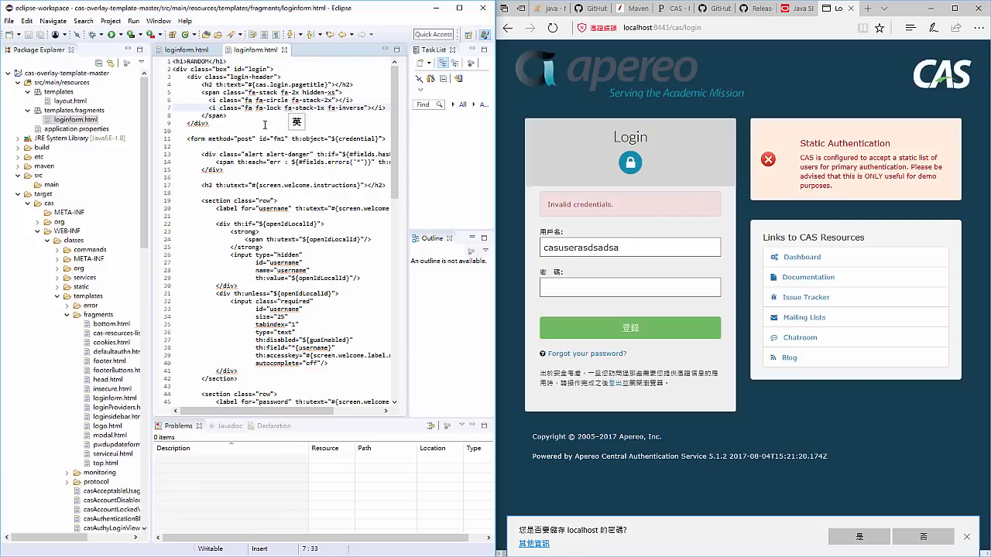
{"action": "left_click", "coordinate": [66, 113]}
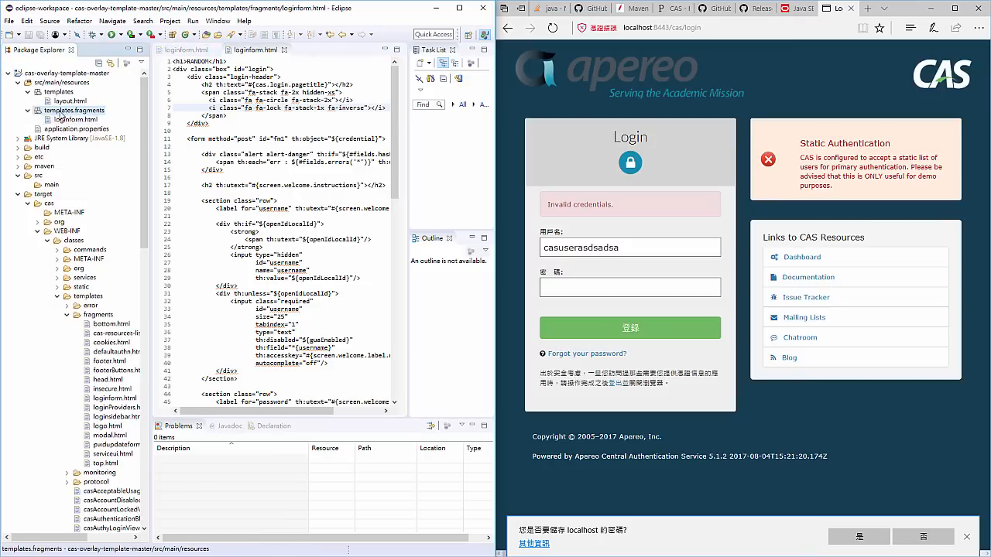
{"action": "left_click", "coordinate": [70, 83]}
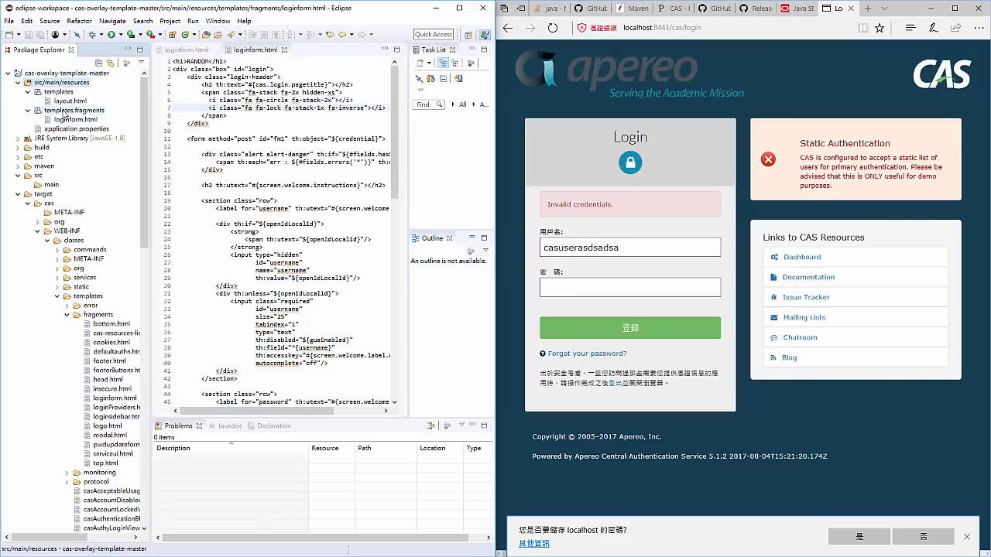
{"action": "left_click", "coordinate": [65, 112]}
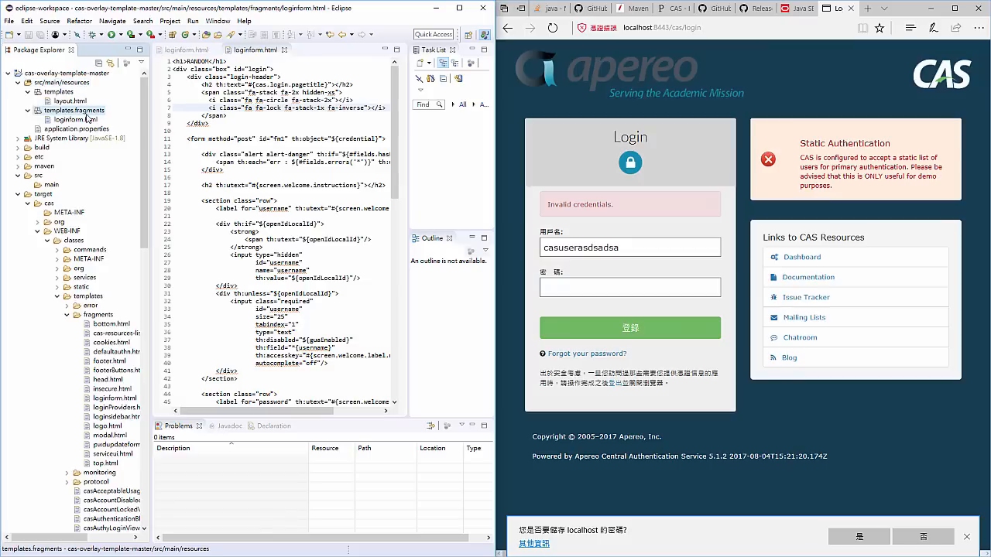
{"action": "scroll", "coordinate": [79, 162], "scroll_direction": "down", "scroll_amount": 2}
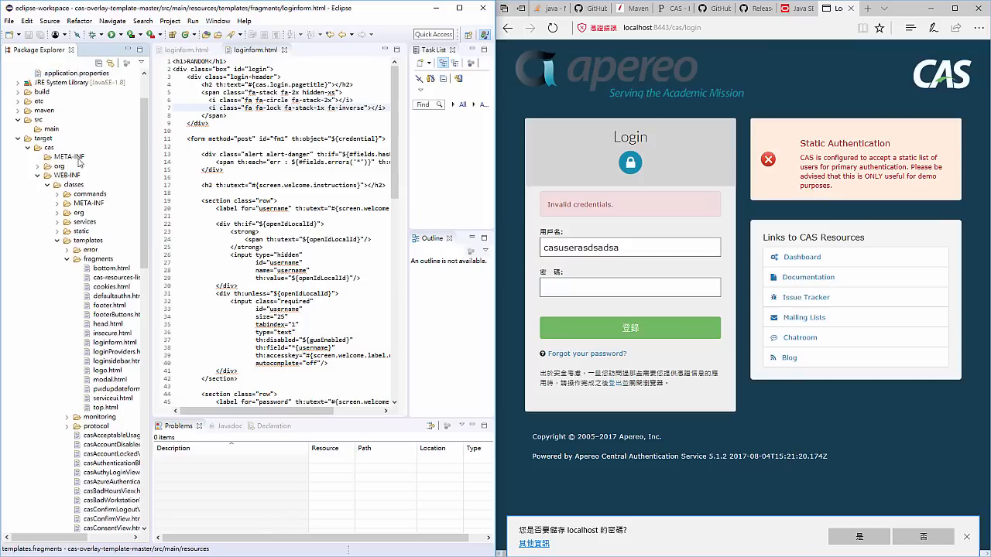
{"action": "left_click", "coordinate": [75, 185]}
{"action": "left_click", "coordinate": [79, 245]}
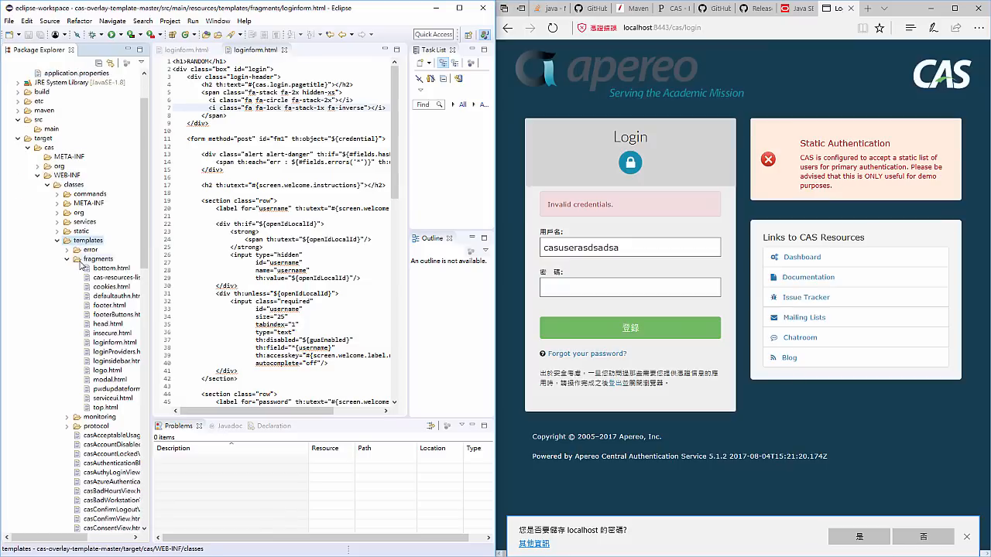
{"action": "left_click", "coordinate": [87, 260]}
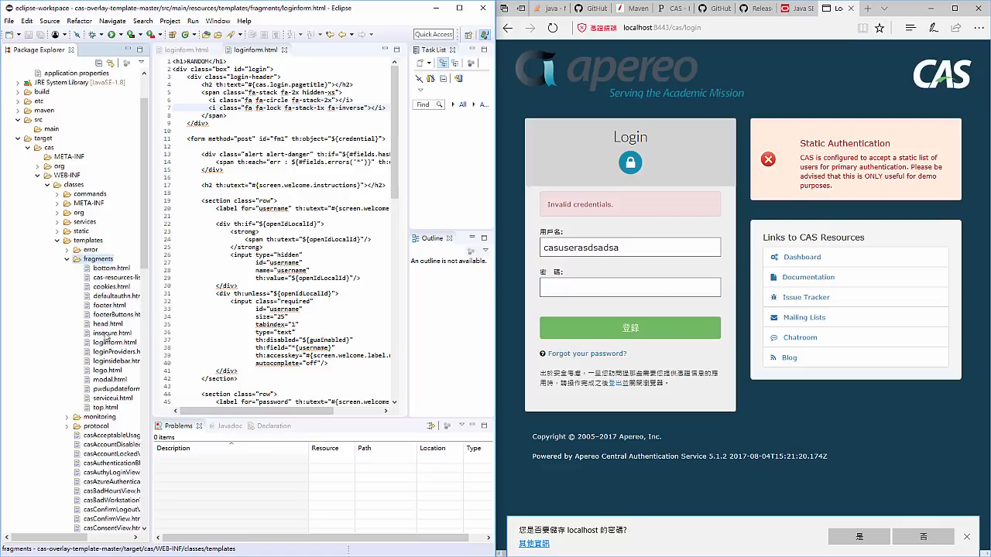
- Review the override files in src/main/resources: the <h1>RANDOM</h1> line in loginform.html, application.properties and layout.html
{"action": "scroll", "coordinate": [107, 331], "scroll_direction": "up", "scroll_amount": 2}
{"action": "left_click", "coordinate": [75, 120]}
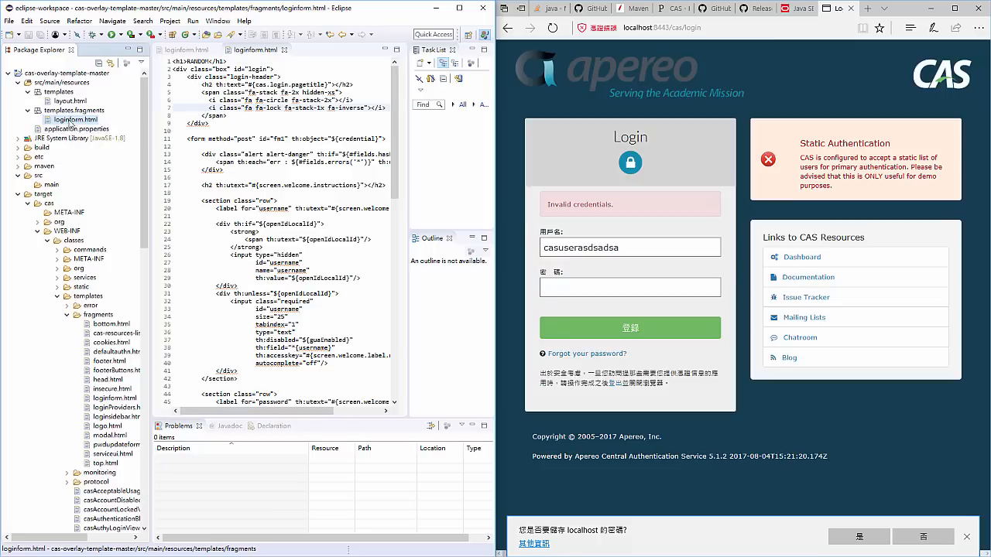
{"action": "left_click_drag", "start_coordinate": [228, 62], "coordinate": [112, 63]}
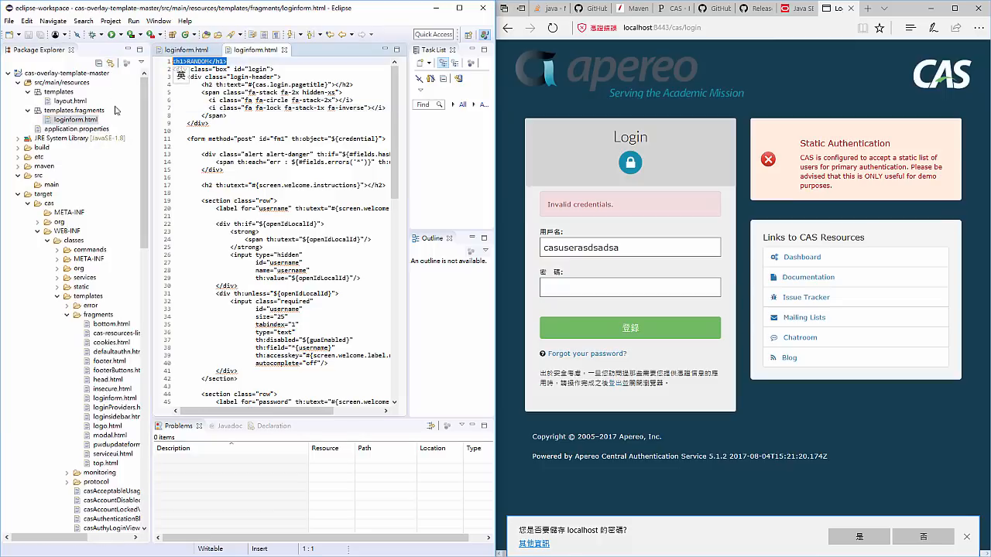
{"action": "left_click", "coordinate": [48, 128]}
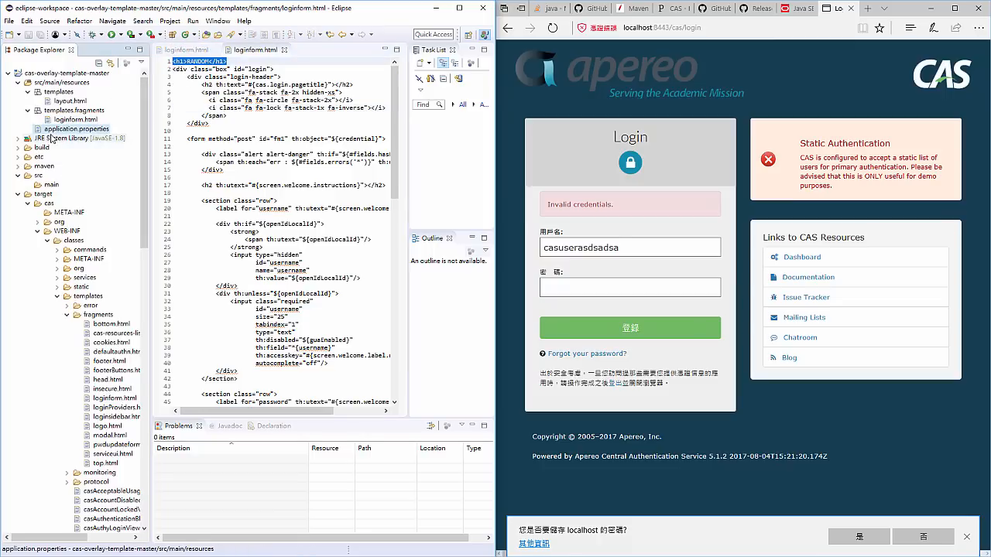
{"action": "left_click", "coordinate": [61, 101]}
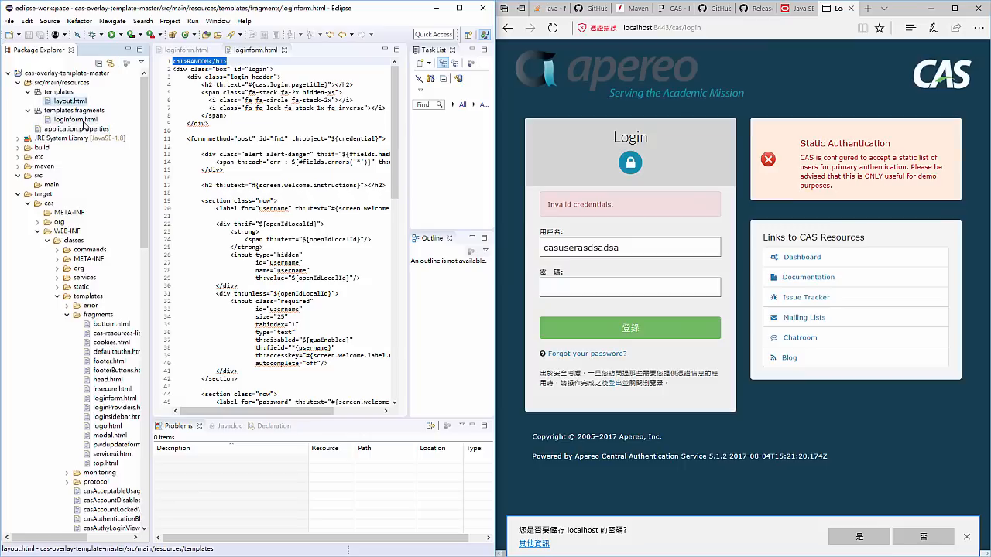
{"action": "left_click", "coordinate": [77, 120]}
{"action": "scroll", "coordinate": [91, 286], "scroll_direction": "down", "scroll_amount": 4}
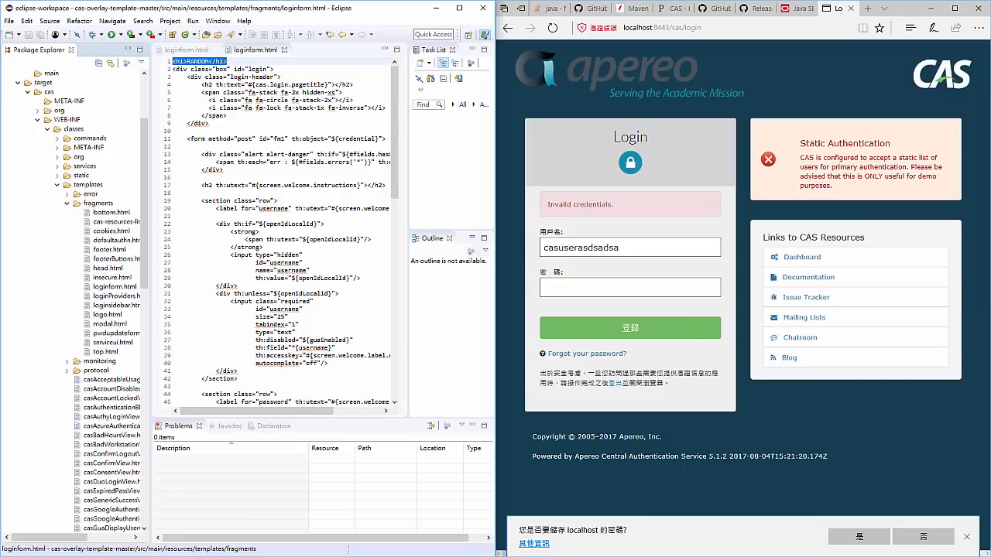
- Switch to the command prompt and rebuild the overlay with the previous build package command
{"action": "key", "text": "alt+Tab"}
{"action": "left_click", "coordinate": [322, 235]}
{"action": "key", "text": "Up"}
{"action": "key", "text": "Return"}
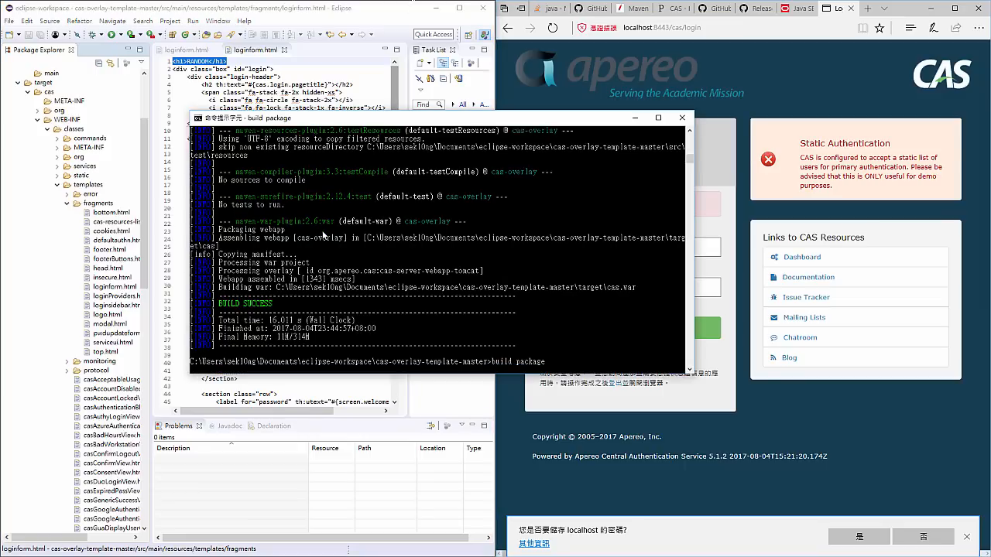
- Return to Eclipse and close both open loginform.html editors
{"action": "left_click", "coordinate": [224, 77]}
{"action": "left_click", "coordinate": [283, 51]}
{"action": "left_click", "coordinate": [214, 51]}
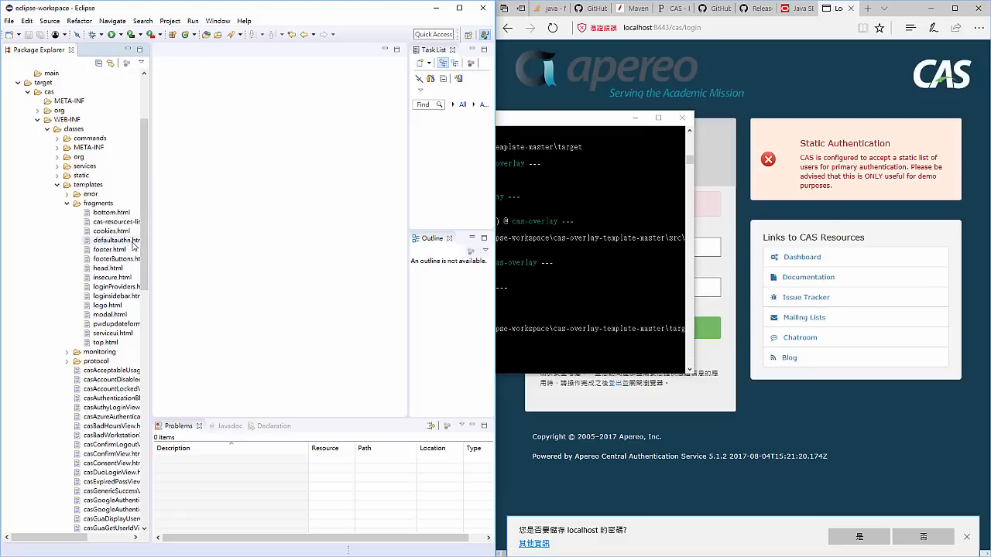
- Check the build output and look through the rebuilt target templates/fragments folder for the login form template
{"action": "left_click", "coordinate": [560, 273]}
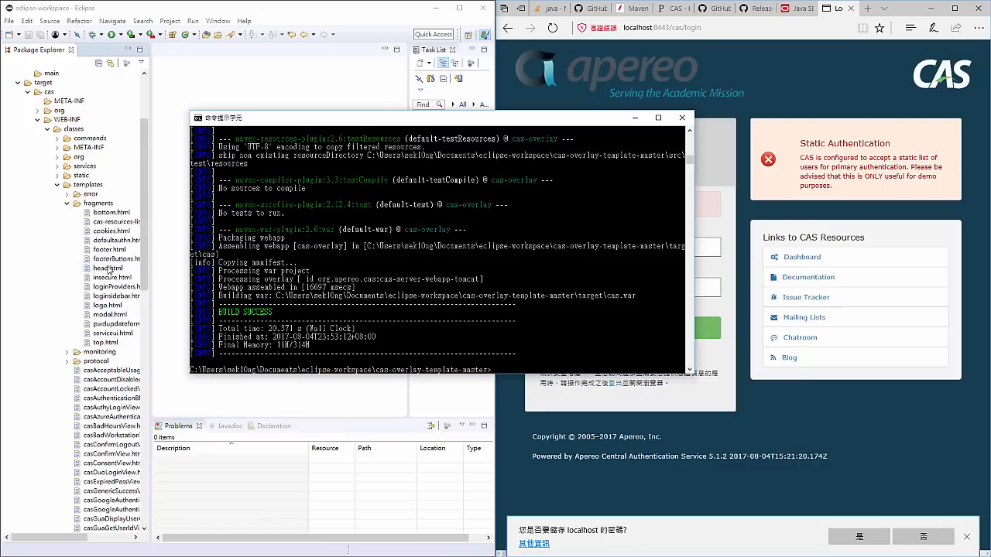
{"action": "scroll", "coordinate": [110, 270], "scroll_direction": "down", "scroll_amount": 6}
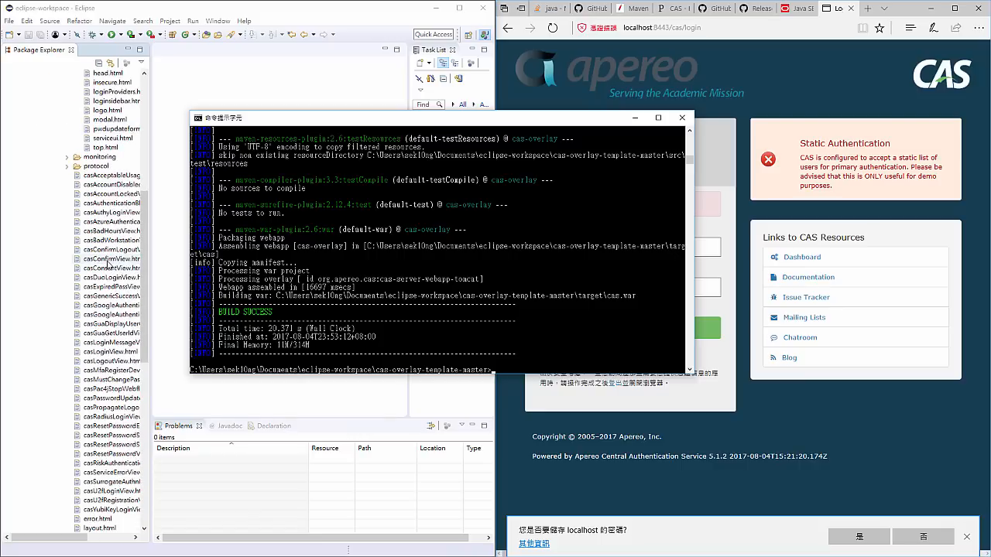
{"action": "scroll", "coordinate": [108, 263], "scroll_direction": "up", "scroll_amount": 3}
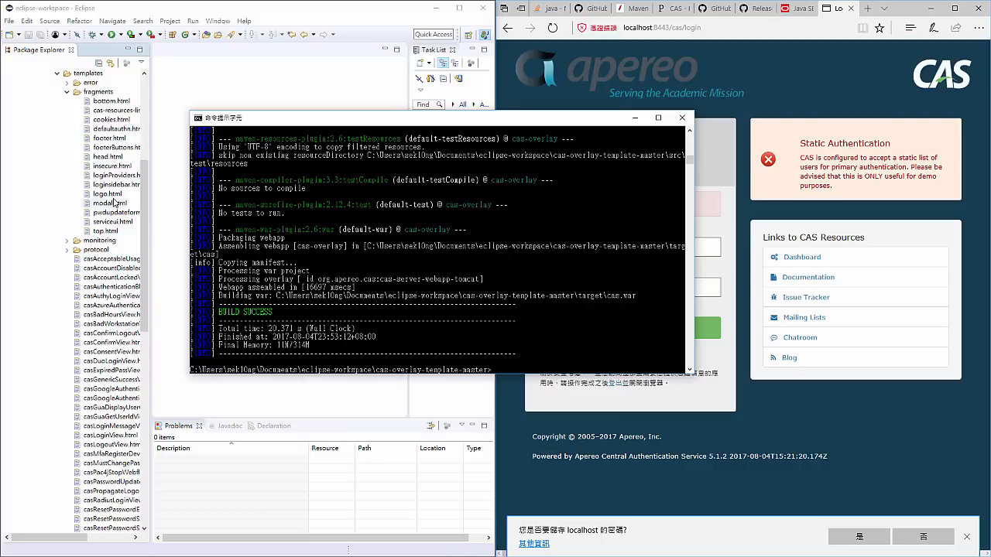
{"action": "left_click", "coordinate": [108, 176]}
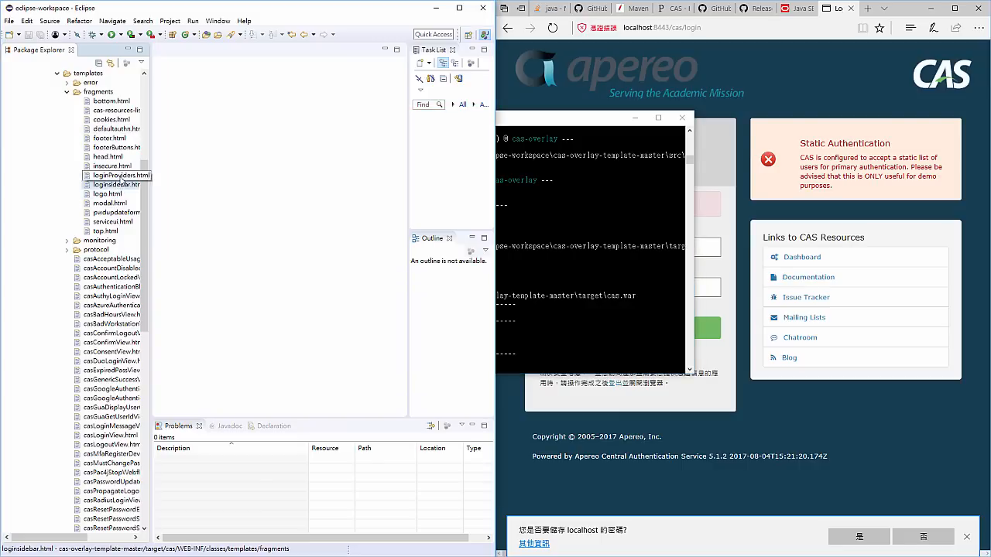
{"action": "right_click", "coordinate": [116, 137]}
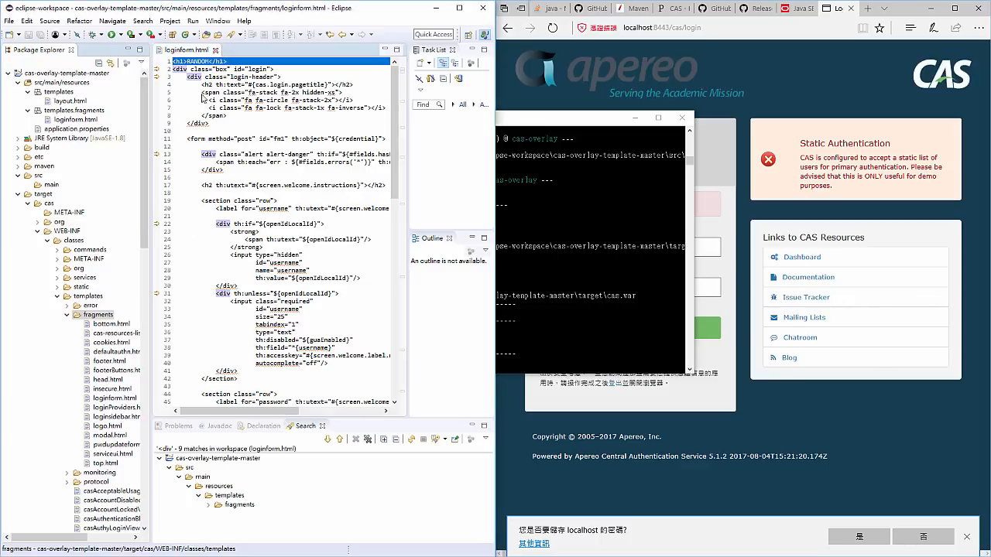
- Close the source loginform.html, open the built copy in target's fragments folder, and check its first line for the RANDOM heading
{"action": "left_click", "coordinate": [215, 49]}
{"action": "double_click", "coordinate": [112, 400]}
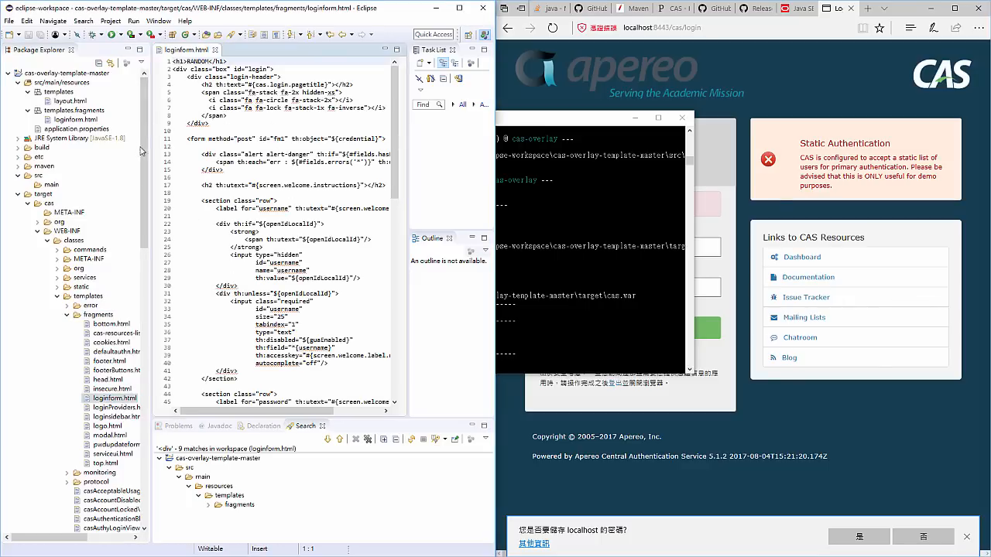
{"action": "left_click_drag", "start_coordinate": [225, 61], "coordinate": [153, 55]}
- Switch to the command prompt and start the CAS server with build run
{"action": "key", "text": "alt+Tab"}
{"action": "key", "text": "Up"}
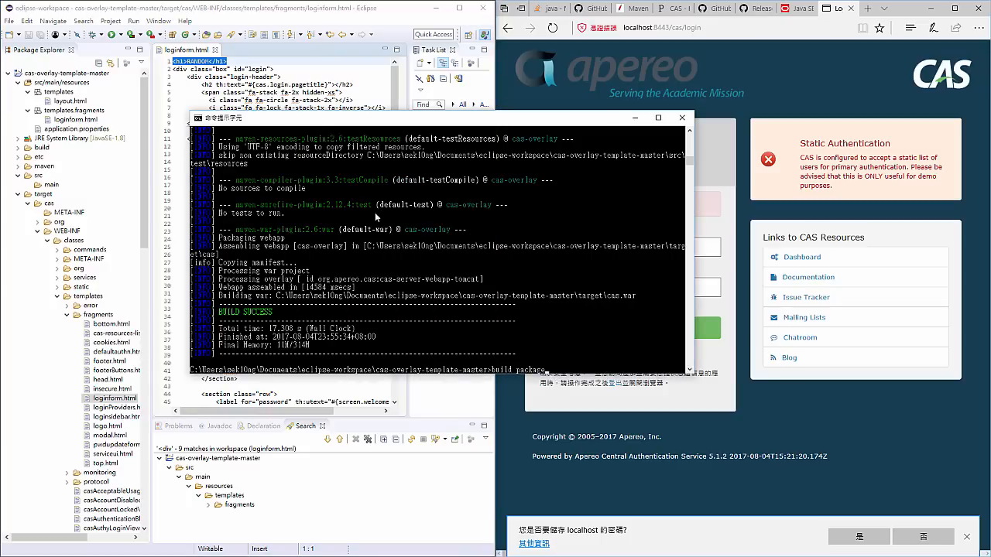
{"action": "key", "text": "BackSpace"}
{"action": "key", "text": "BackSpace"}
{"action": "key", "text": "BackSpace"}
{"action": "key", "text": "BackSpace"}
{"action": "key", "text": "BackSpace"}
{"action": "key", "text": "BackSpace"}
{"action": "type", "text": "run"}
{"action": "key", "text": "Return"}
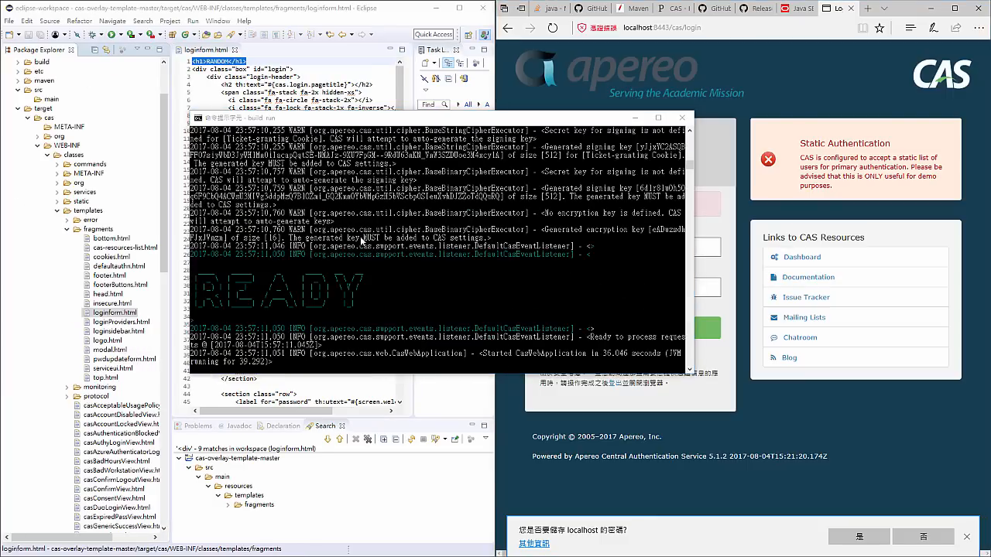
{"action": "left_click", "coordinate": [361, 239]}
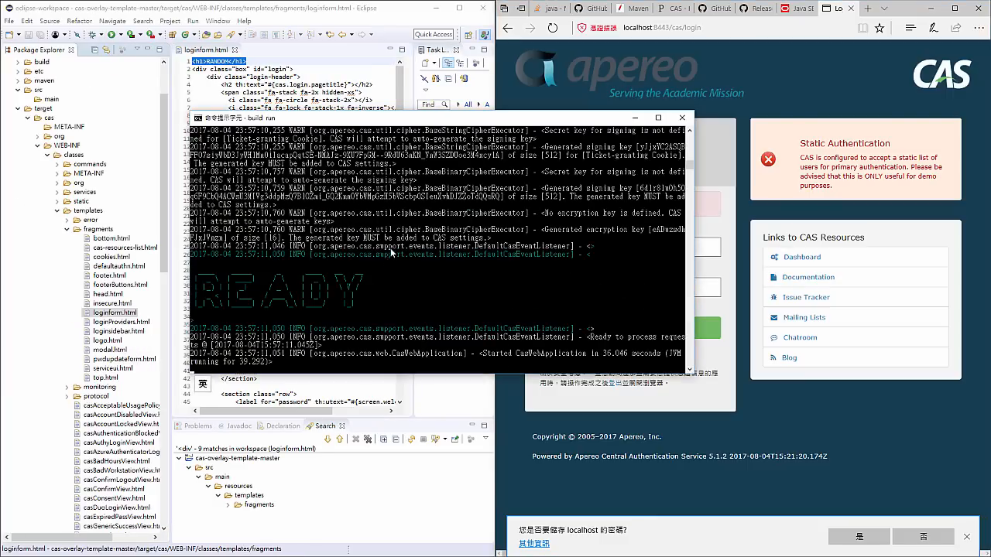
{"action": "left_click", "coordinate": [681, 28]}
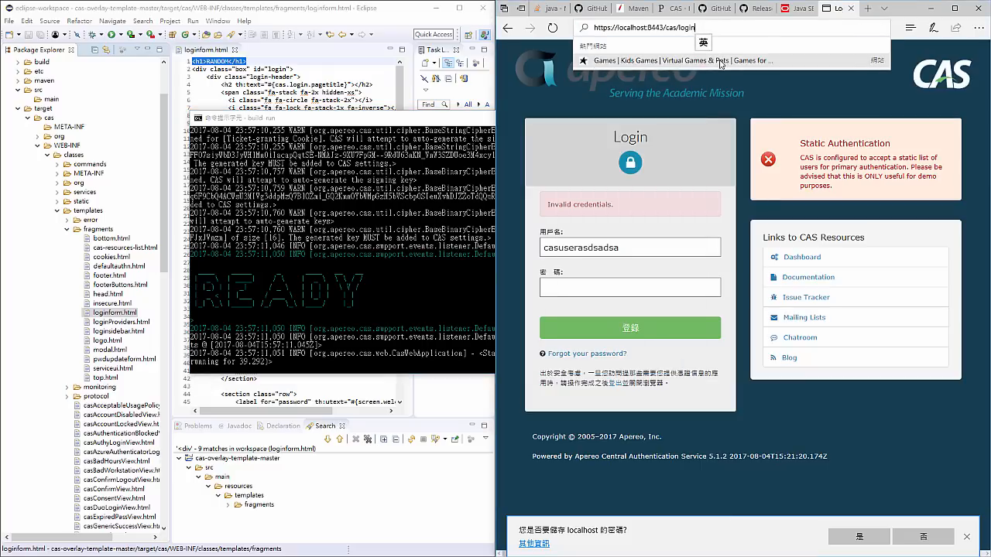
{"action": "key", "text": "Return"}
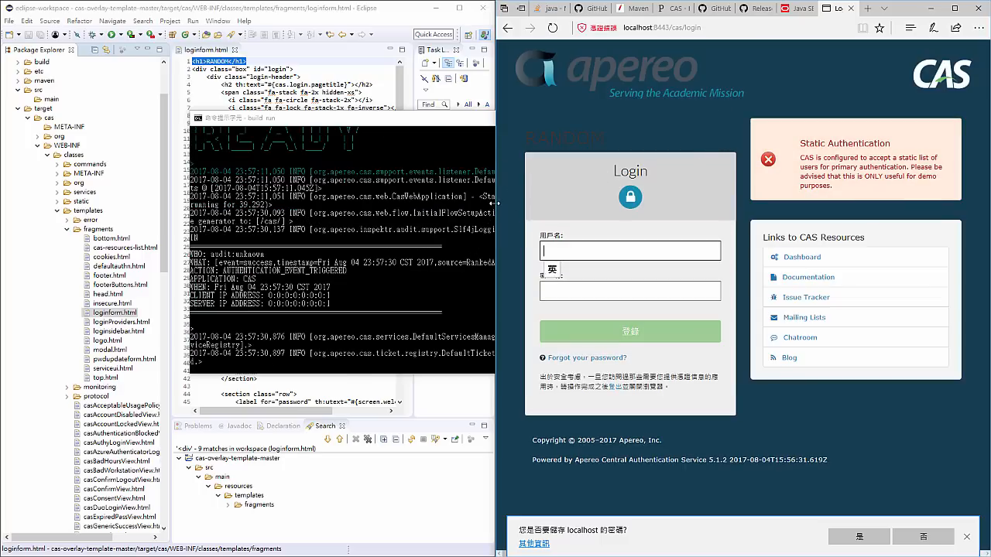
{"action": "left_click_drag", "start_coordinate": [649, 144], "coordinate": [538, 137]}
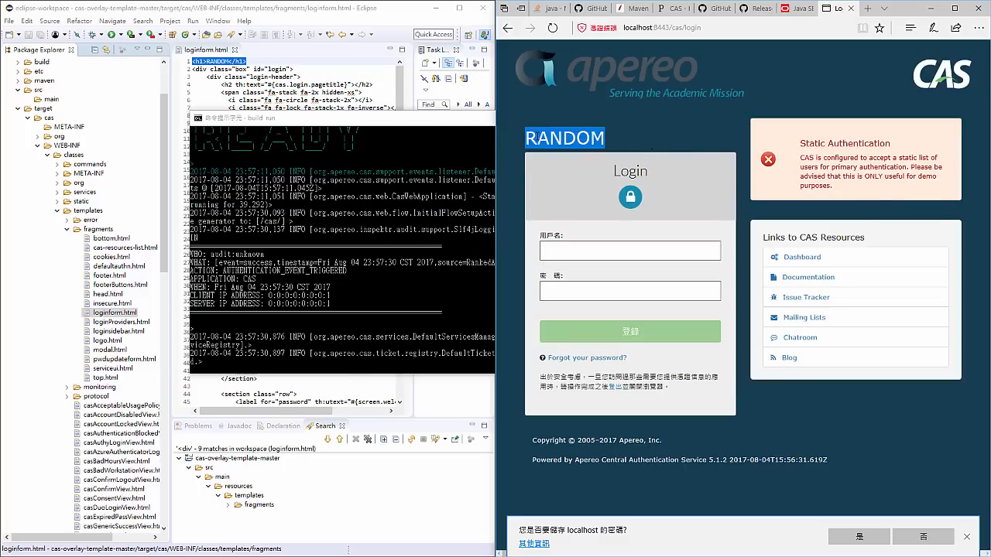
{"action": "left_click", "coordinate": [633, 143]}
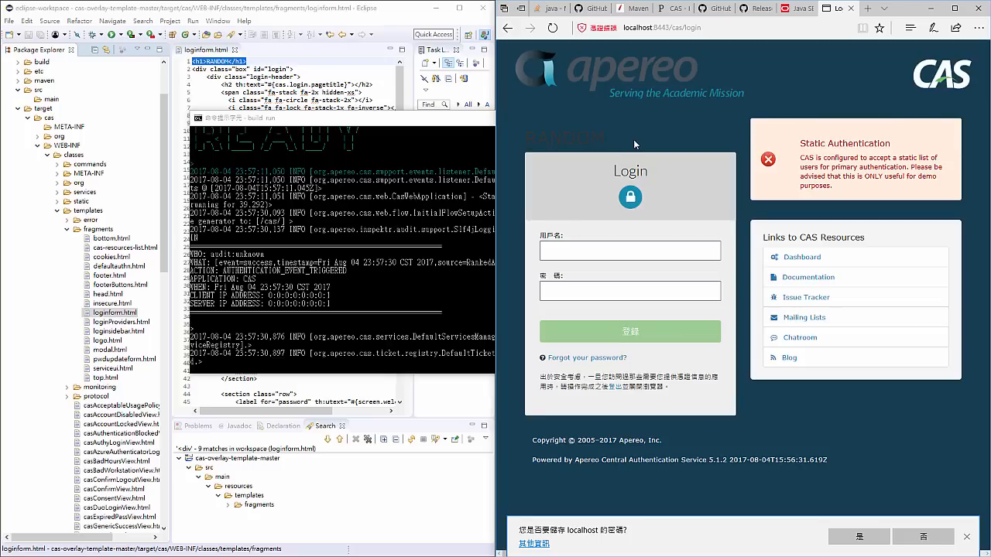
{"action": "double_click", "coordinate": [541, 134]}
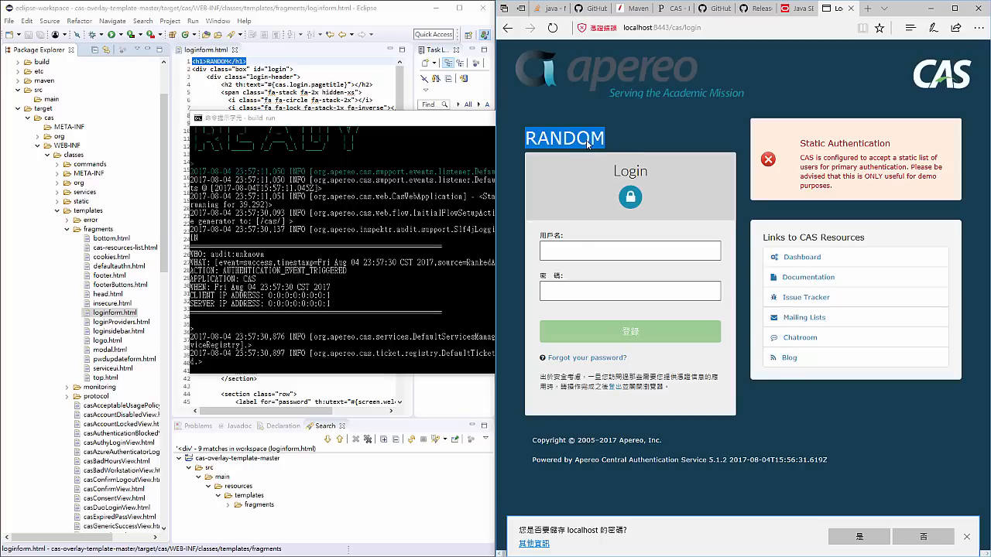
- Try to delete the <h1>RANDOM</h1> line from the built loginform.html under target, and decline editing the derived file
{"action": "left_click", "coordinate": [308, 70]}
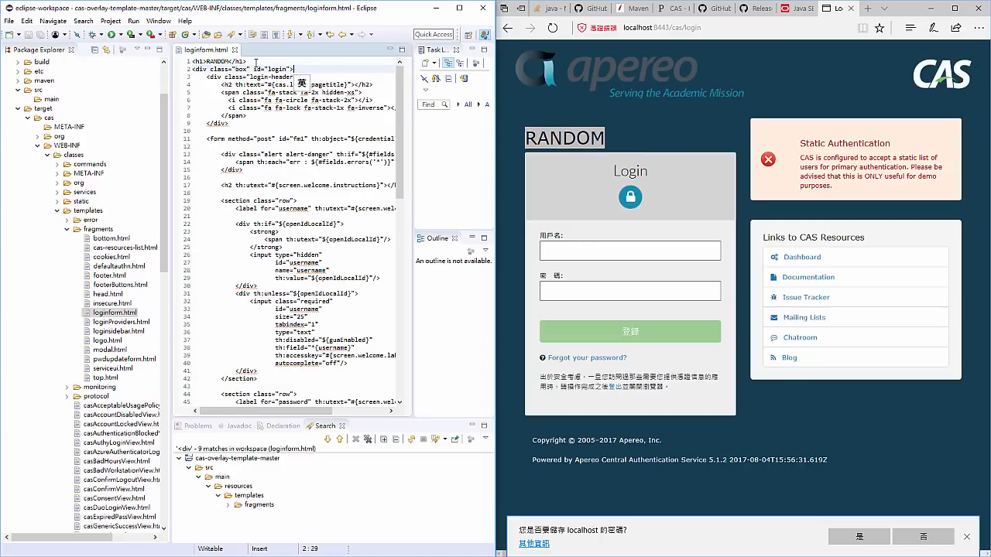
{"action": "double_click", "coordinate": [218, 61]}
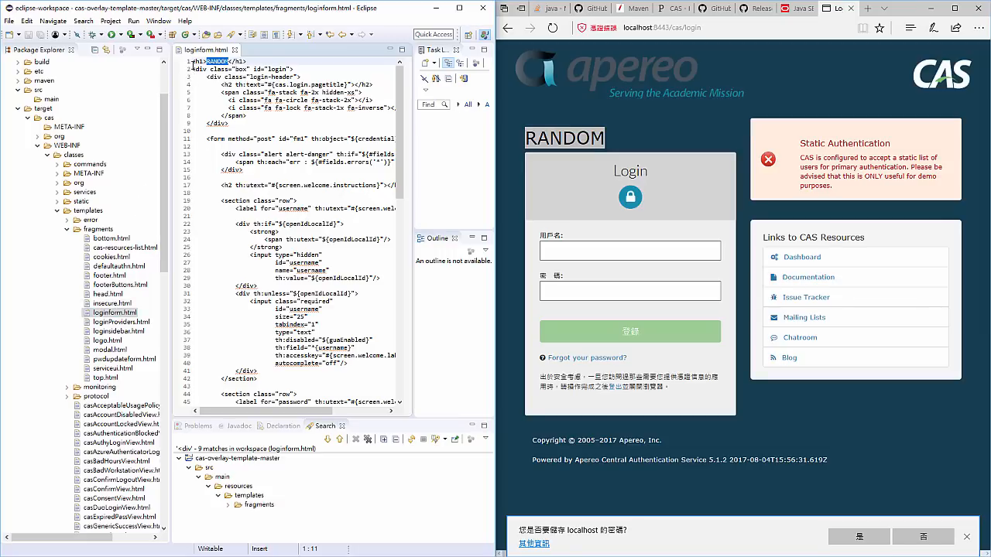
{"action": "triple_click", "coordinate": [194, 62]}
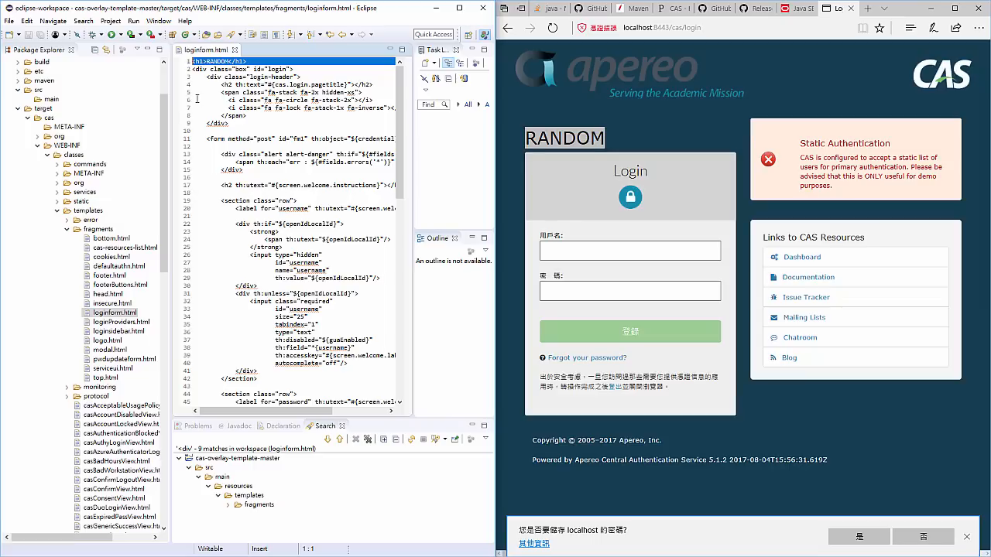
{"action": "key", "text": "Delete"}
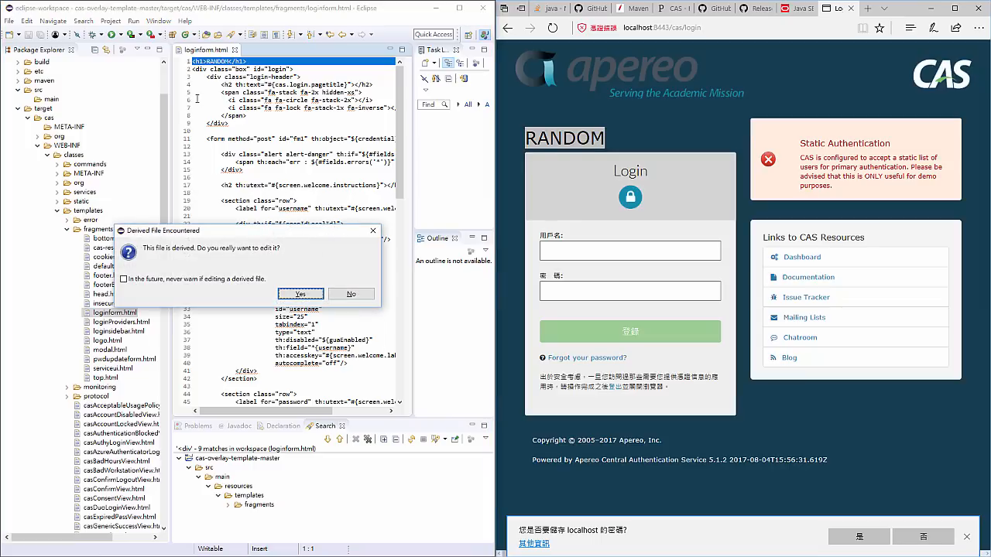
{"action": "left_click", "coordinate": [350, 295]}
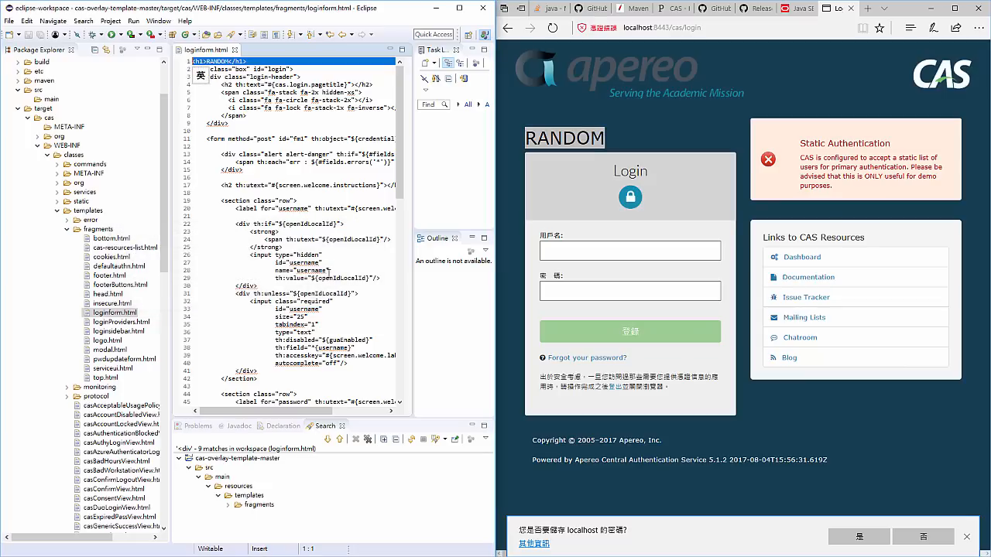
- Close the built loginform.html and open application.properties from src/main/resources
{"action": "left_click", "coordinate": [96, 313]}
{"action": "key", "text": "alt+Tab"}
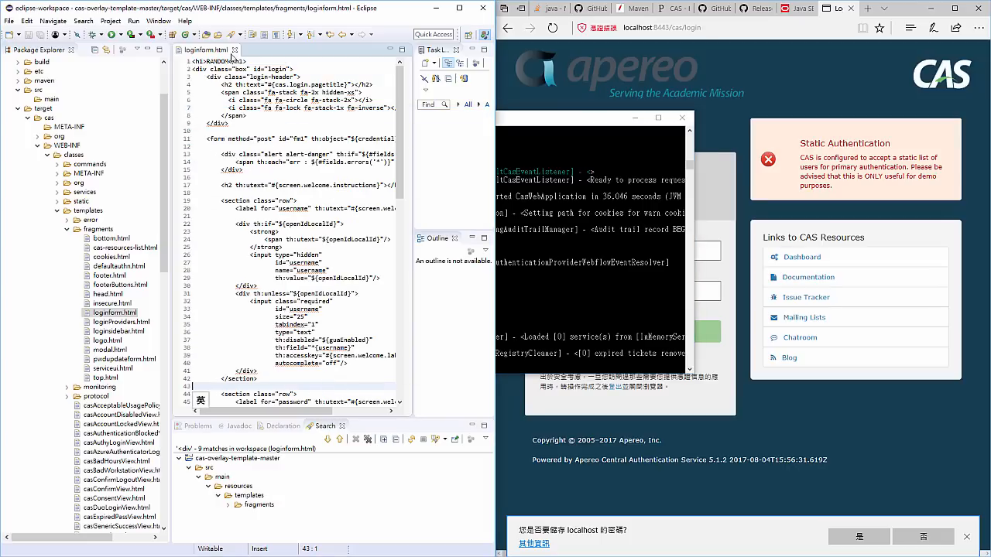
{"action": "left_click", "coordinate": [235, 50]}
{"action": "scroll", "coordinate": [142, 128], "scroll_direction": "up", "scroll_amount": 3}
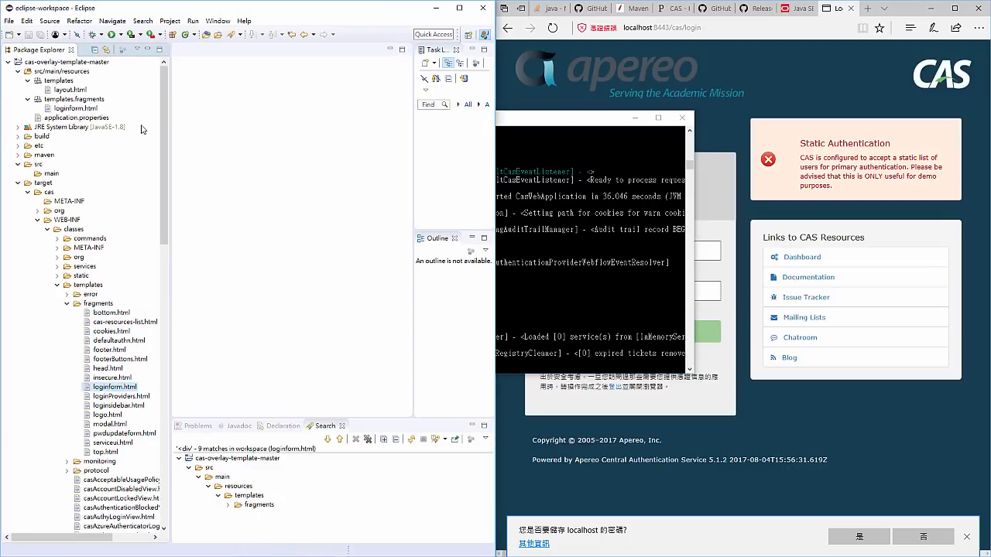
{"action": "double_click", "coordinate": [77, 118]}
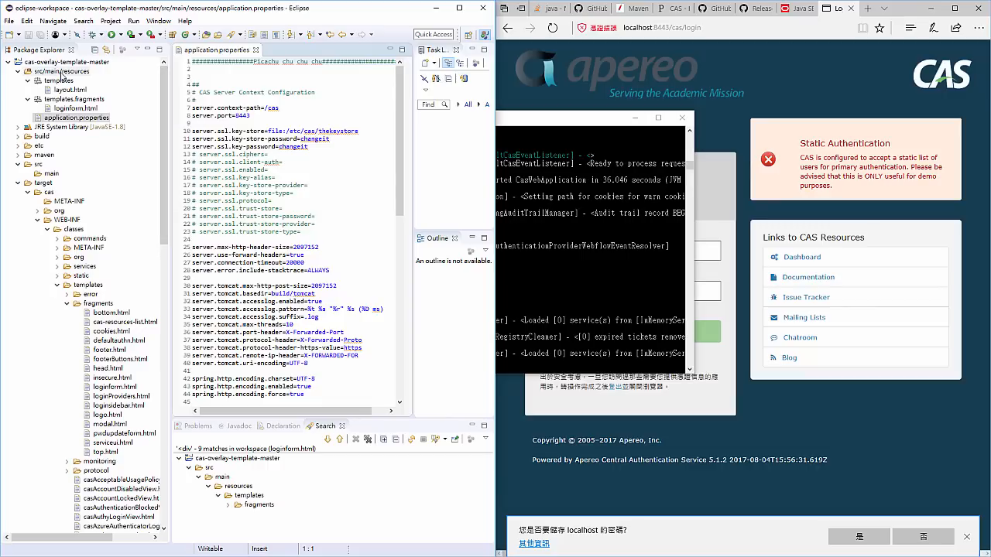
{"action": "left_click", "coordinate": [62, 71]}
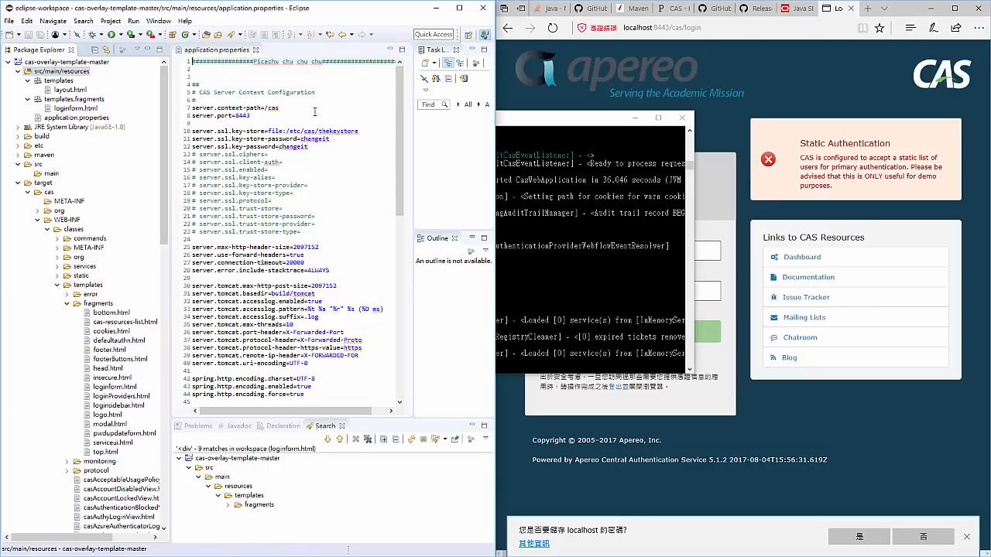
- Review application.properties from the server port and SSL settings down to the cas.authn.accept.users credentials entry
{"action": "left_click", "coordinate": [262, 116]}
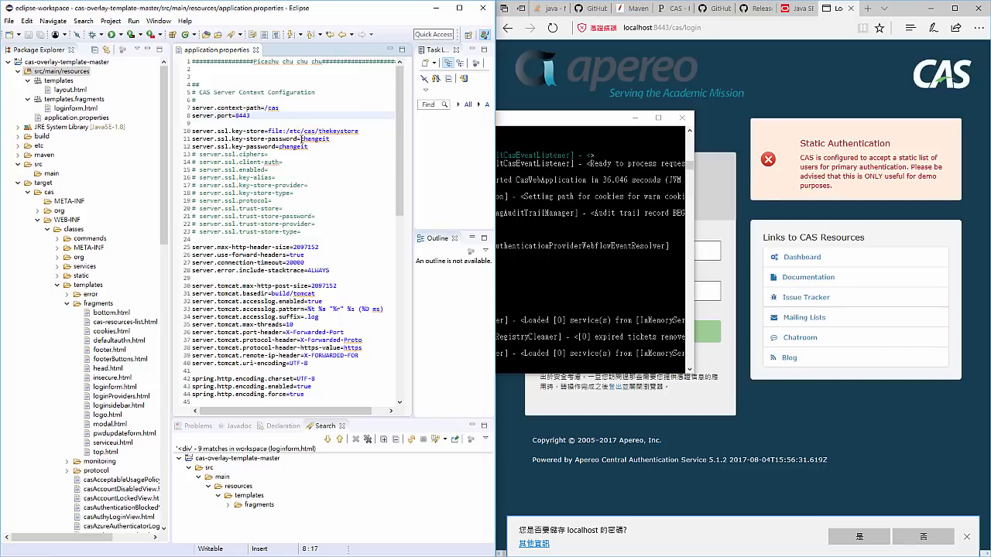
{"action": "scroll", "coordinate": [399, 142], "scroll_direction": "down", "scroll_amount": 10}
{"action": "scroll", "coordinate": [399, 139], "scroll_direction": "up", "scroll_amount": 10}
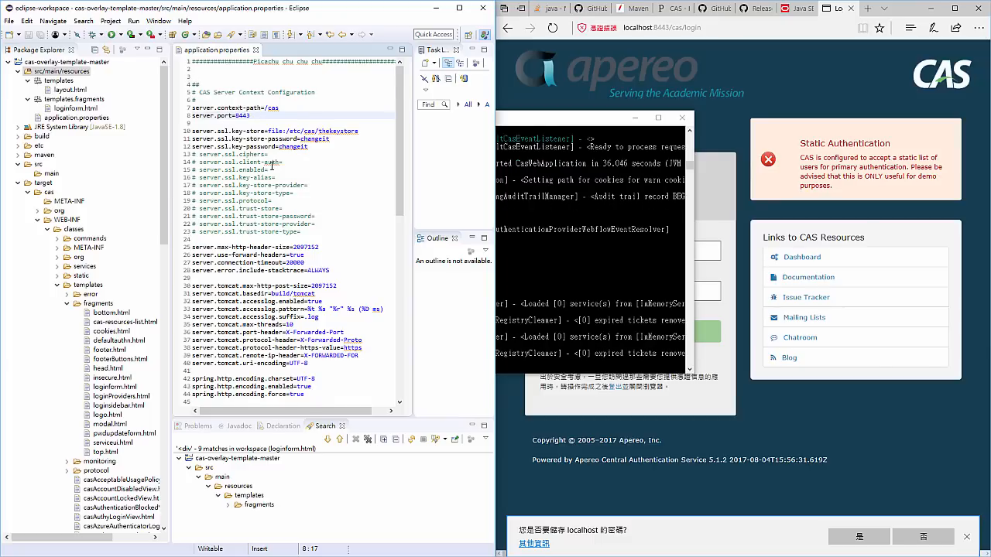
{"action": "scroll", "coordinate": [273, 164], "scroll_direction": "down", "scroll_amount": 11}
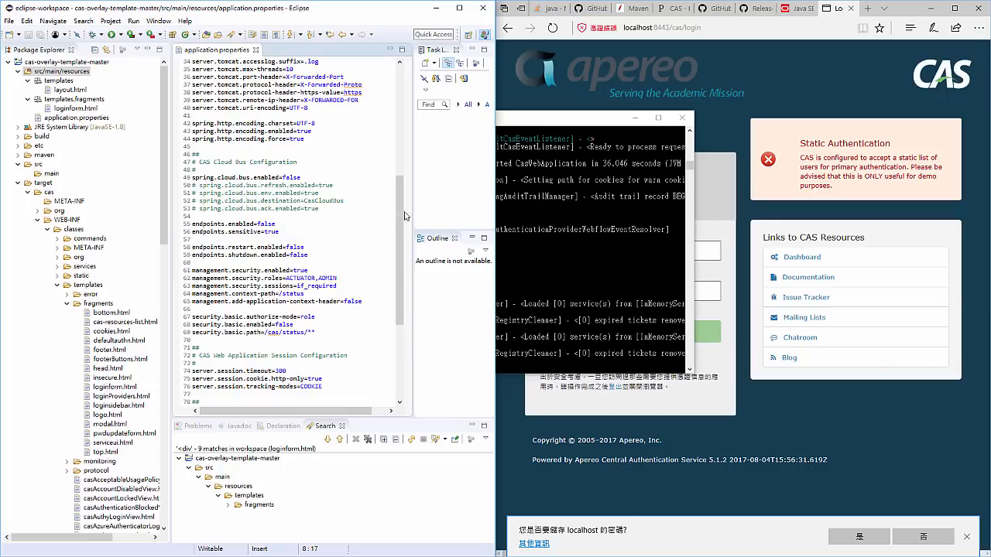
{"action": "scroll", "coordinate": [392, 299], "scroll_direction": "down", "scroll_amount": 7}
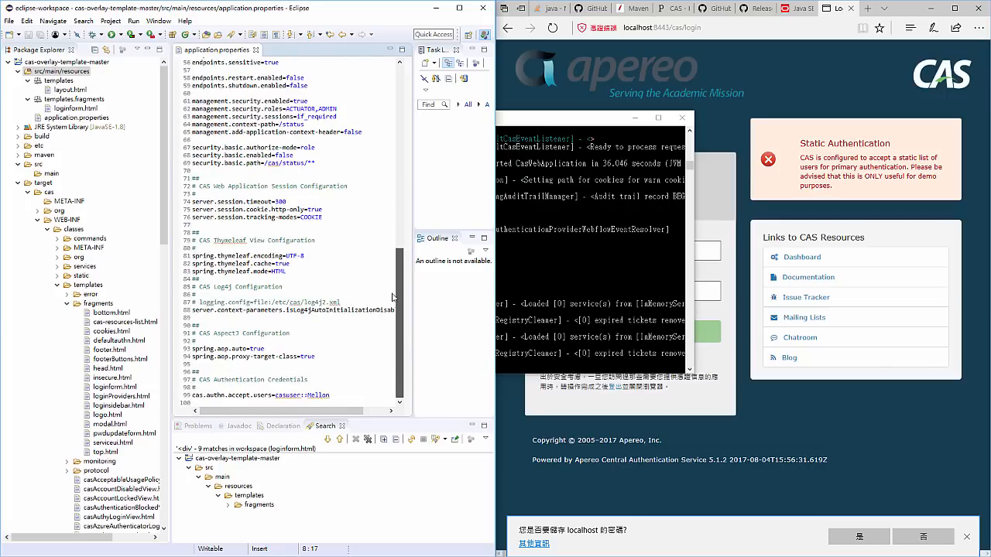
{"action": "left_click_drag", "start_coordinate": [339, 413], "coordinate": [275, 395]}
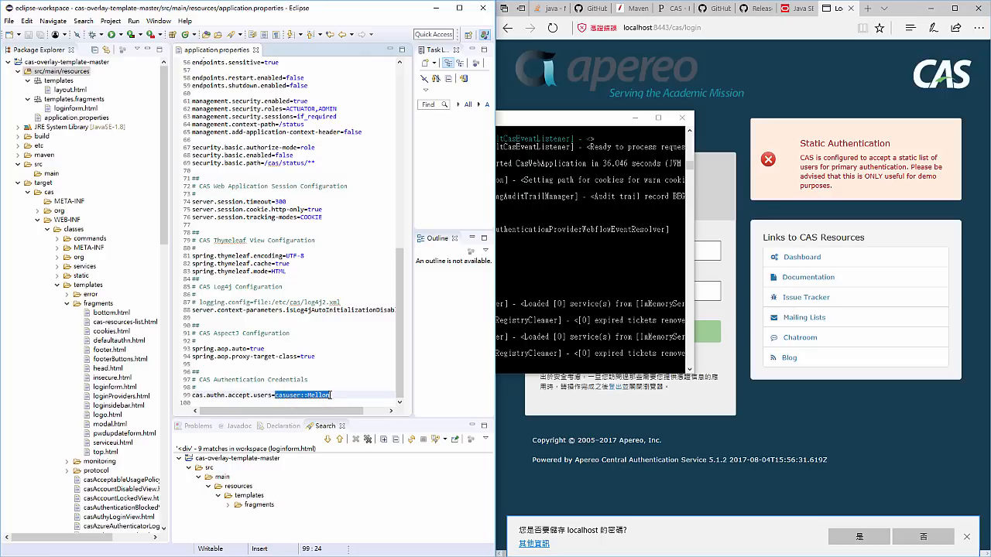
- Review application.properties again, from the server context and SSL settings to the CAS authentication credentials at the end
{"action": "left_click", "coordinate": [336, 395]}
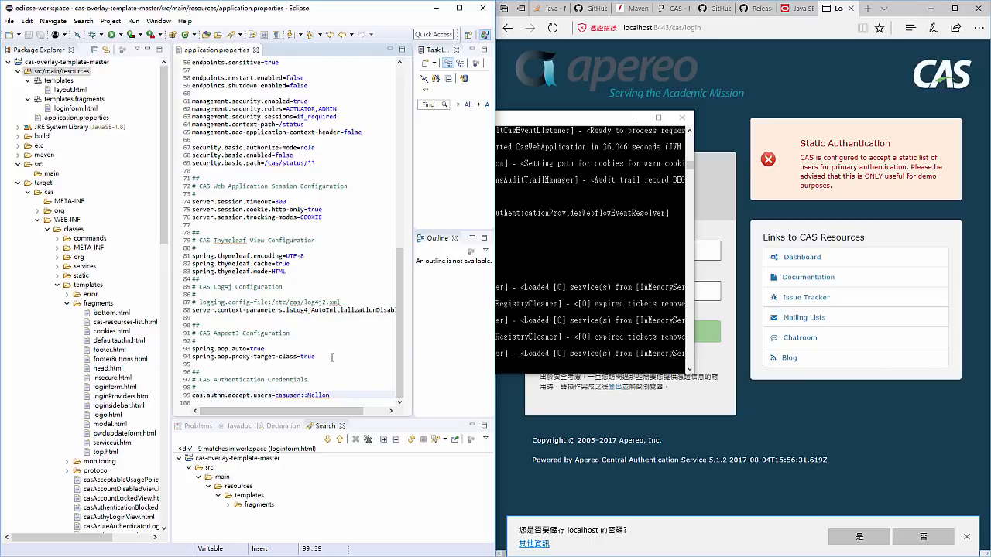
{"action": "scroll", "coordinate": [379, 296], "scroll_direction": "up", "scroll_amount": 18}
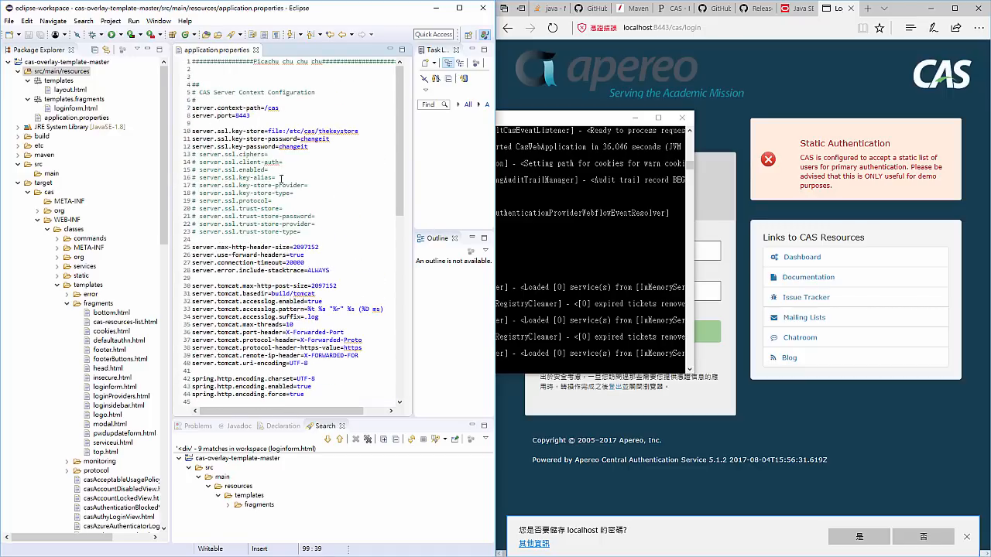
{"action": "scroll", "coordinate": [199, 92], "scroll_direction": "down", "scroll_amount": 18}
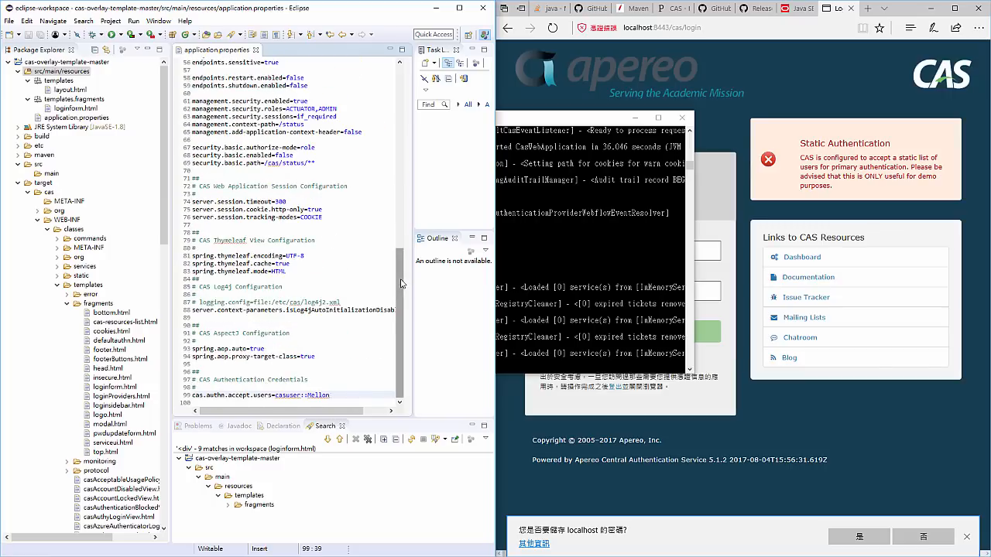
{"action": "mouse_move", "coordinate": [399, 263]}
{"action": "left_mouse_down"}
{"action": "mouse_move", "coordinate": [392, 123]}
{"action": "mouse_move", "coordinate": [383, 259]}
{"action": "left_mouse_up"}
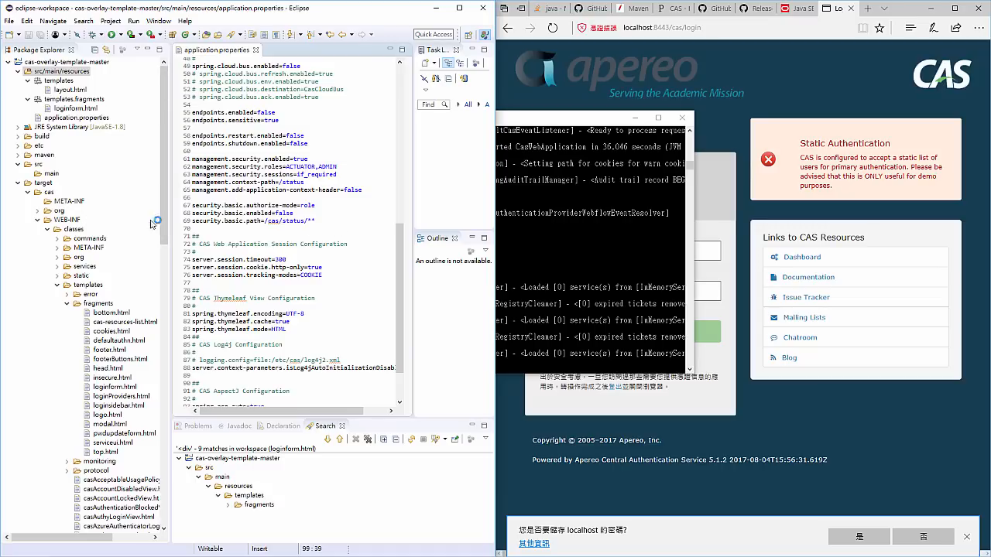
- Open messages.properties from target/cas/WEB-INF/classes and examine the welcome texts and the screen.pm.button submit and cancel labels
{"action": "scroll", "coordinate": [91, 212], "scroll_direction": "down", "scroll_amount": 4}
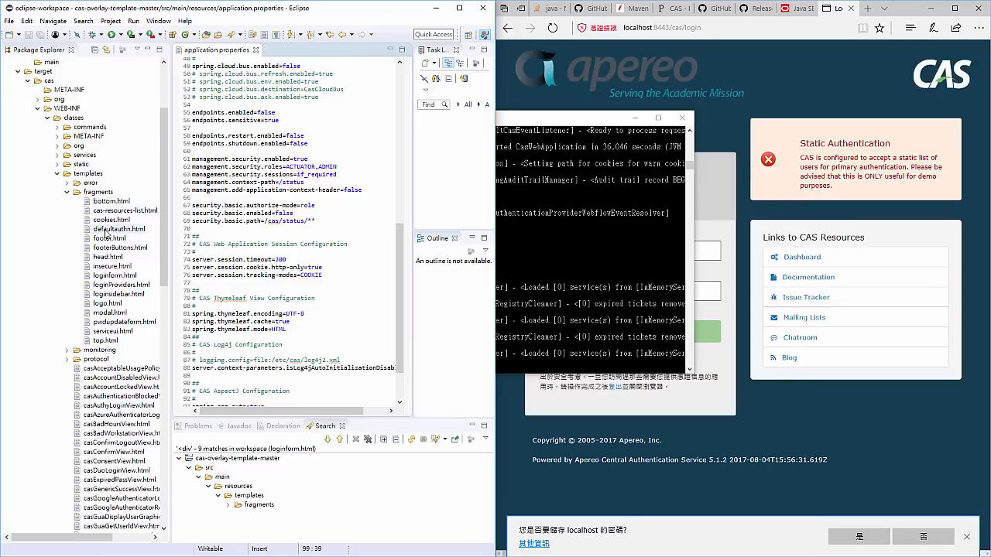
{"action": "scroll", "coordinate": [100, 224], "scroll_direction": "down", "scroll_amount": 20}
{"action": "scroll", "coordinate": [107, 231], "scroll_direction": "down", "scroll_amount": 2}
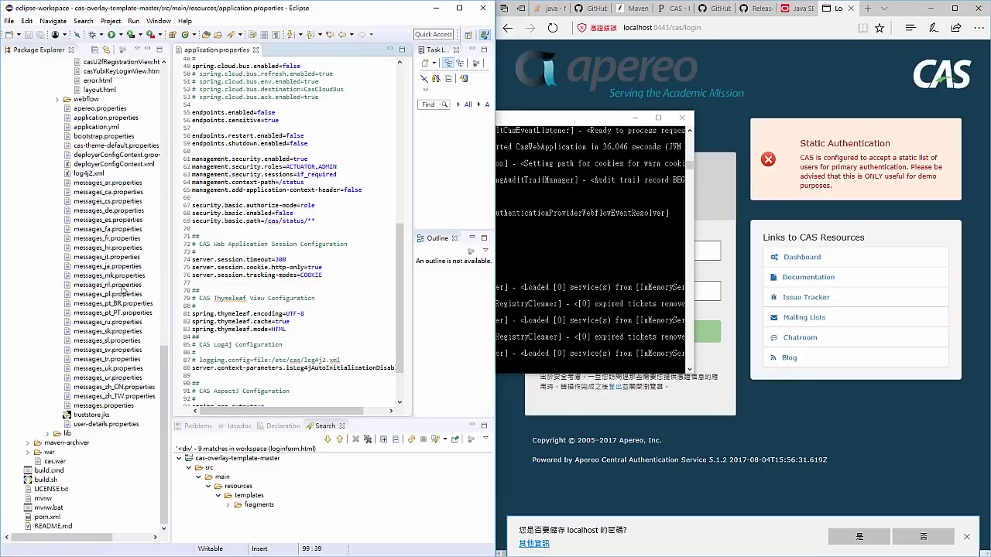
{"action": "left_click", "coordinate": [109, 406]}
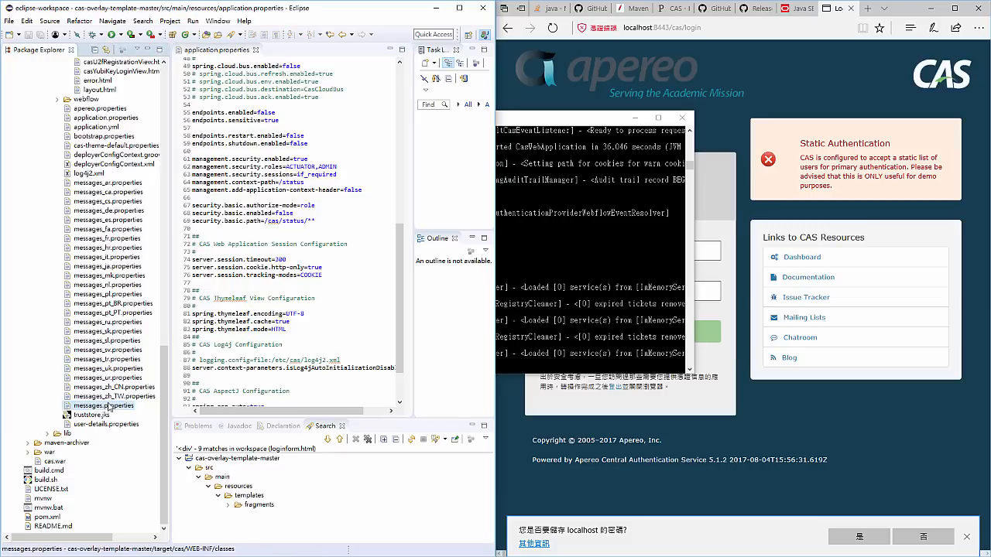
{"action": "double_click", "coordinate": [109, 406]}
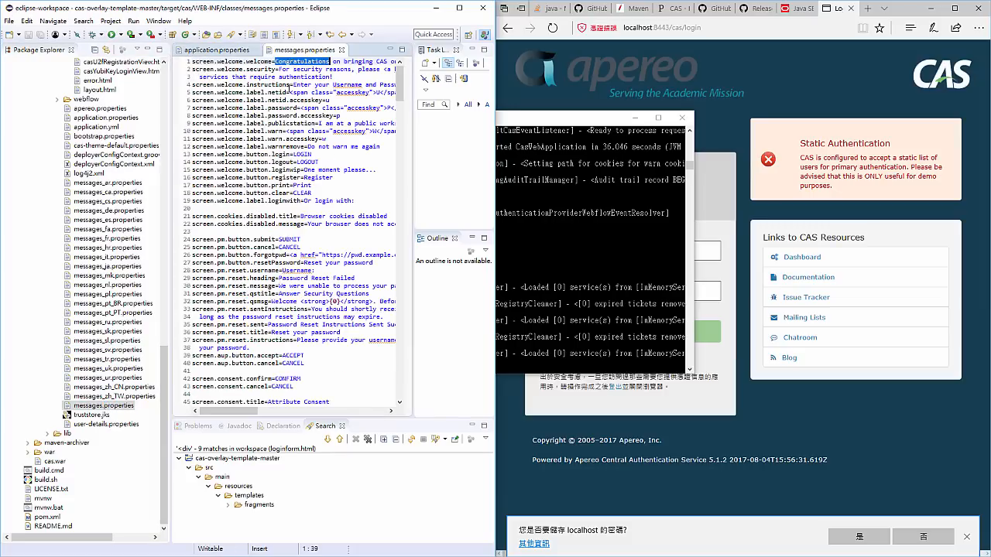
{"action": "scroll", "coordinate": [337, 74], "scroll_direction": "down", "scroll_amount": 1}
{"action": "double_click", "coordinate": [294, 208]}
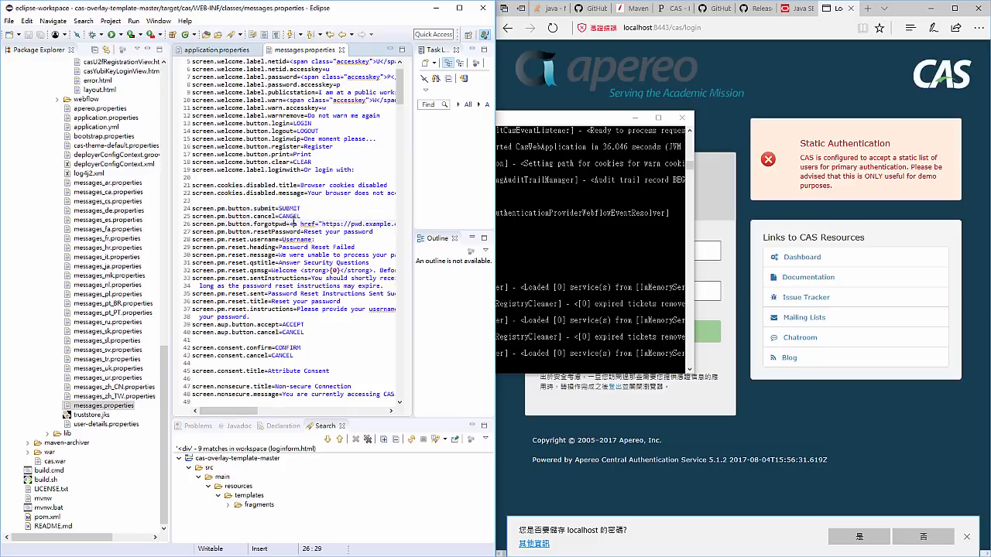
{"action": "double_click", "coordinate": [290, 216]}
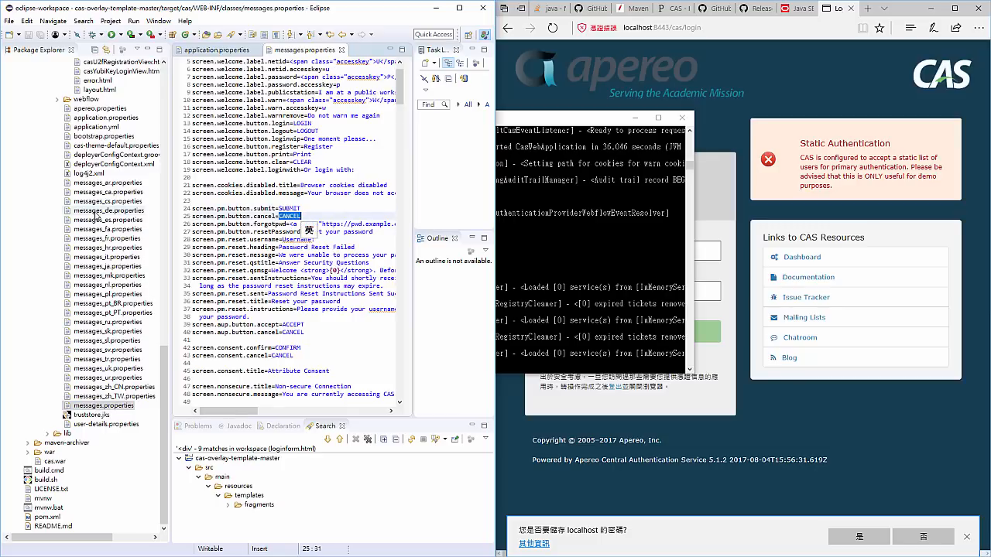
- Open application.yml from target/cas/WEB-INF/classes, try to paste into it, decline editing the derived file and close it
{"action": "scroll", "coordinate": [95, 223], "scroll_direction": "up", "scroll_amount": 1}
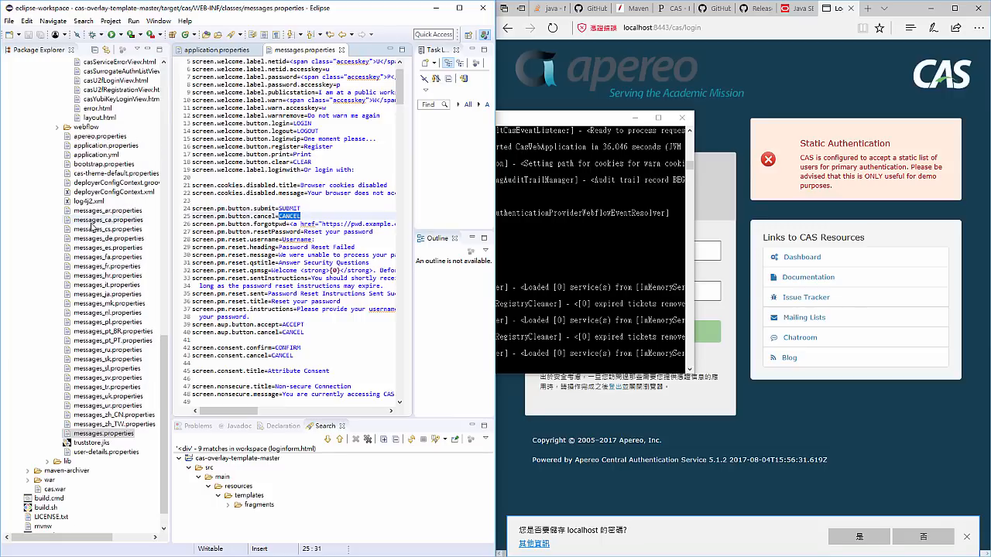
{"action": "scroll", "coordinate": [93, 224], "scroll_direction": "up", "scroll_amount": 2}
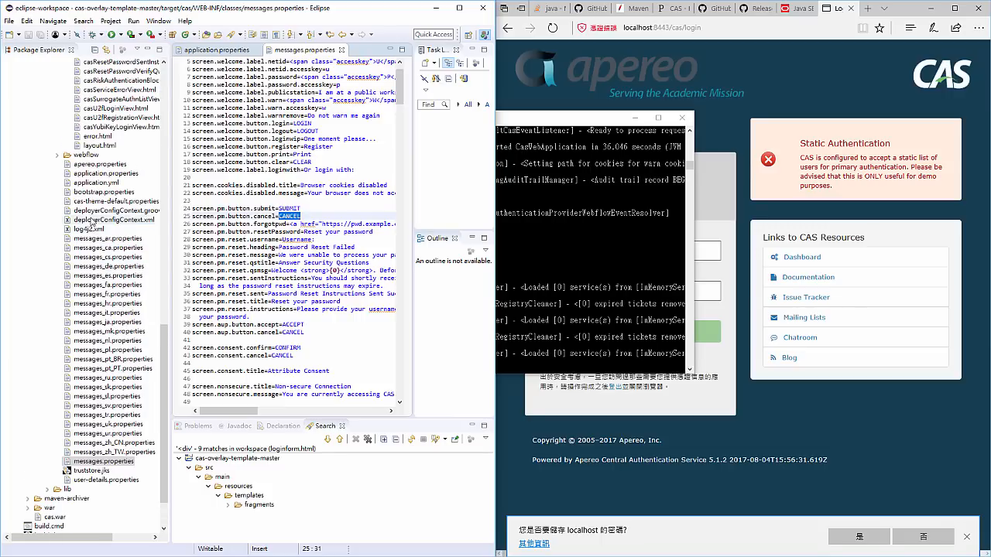
{"action": "double_click", "coordinate": [97, 210]}
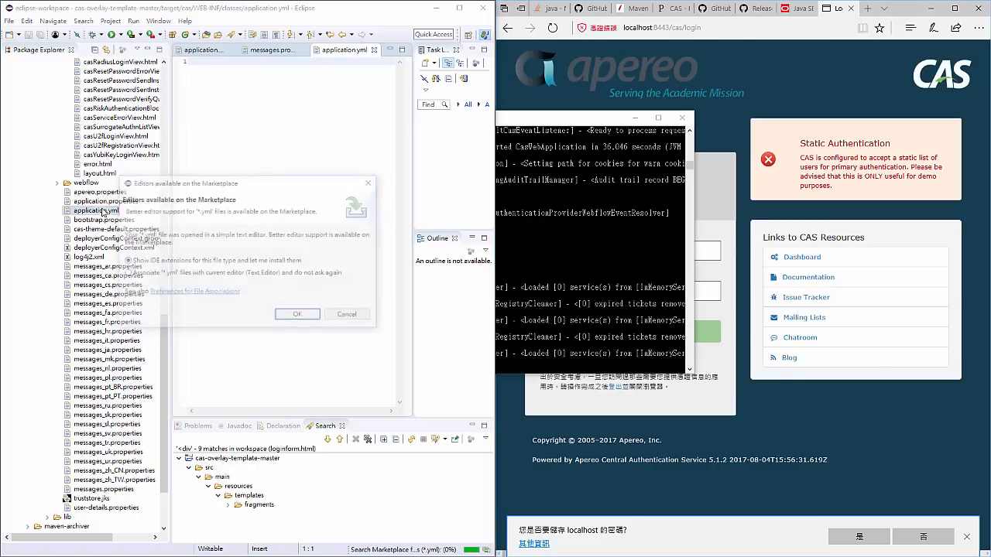
{"action": "left_click", "coordinate": [349, 316]}
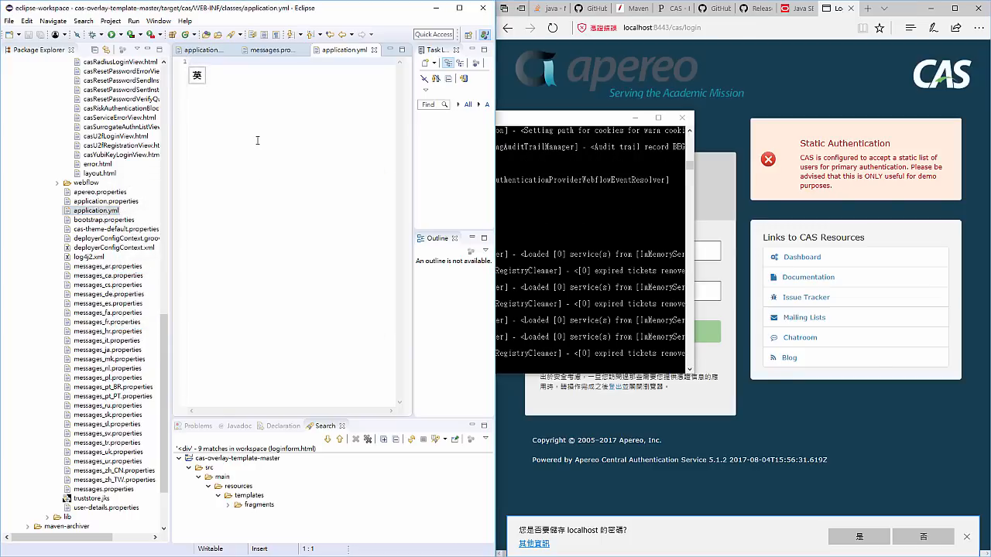
{"action": "key", "text": "ctrl+v"}
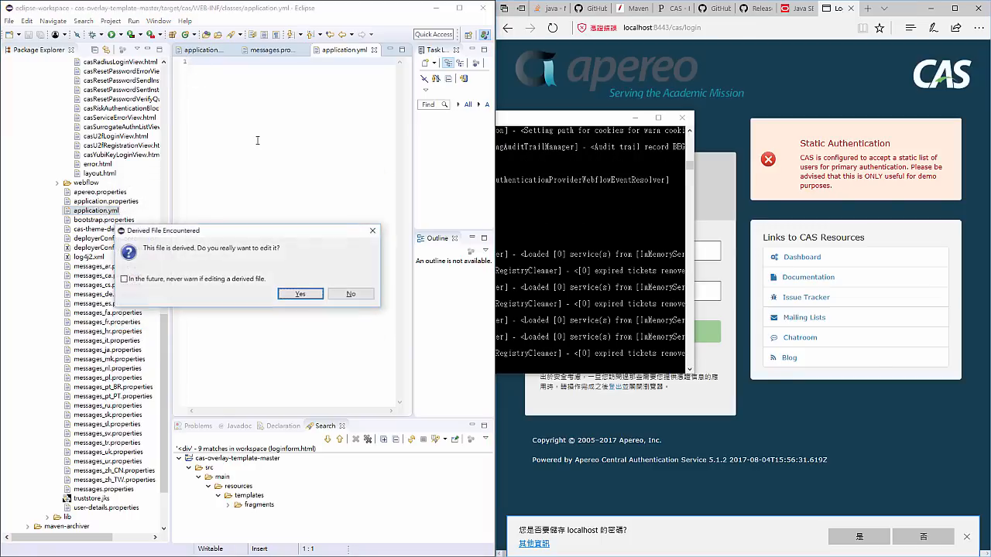
{"action": "left_click", "coordinate": [349, 295]}
{"action": "left_click", "coordinate": [374, 50]}
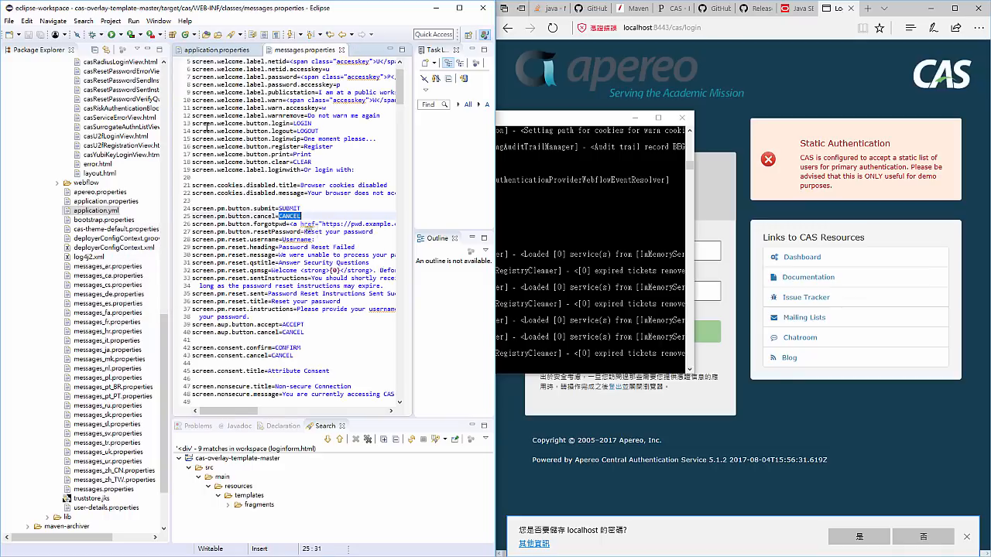
- Reopen the built application.yml for a second paste attempt, refuse the derived-file edit and close the file
{"action": "scroll", "coordinate": [206, 125], "scroll_direction": "up", "scroll_amount": 2}
{"action": "scroll", "coordinate": [116, 130], "scroll_direction": "up", "scroll_amount": 11}
{"action": "right_click", "coordinate": [138, 126]}
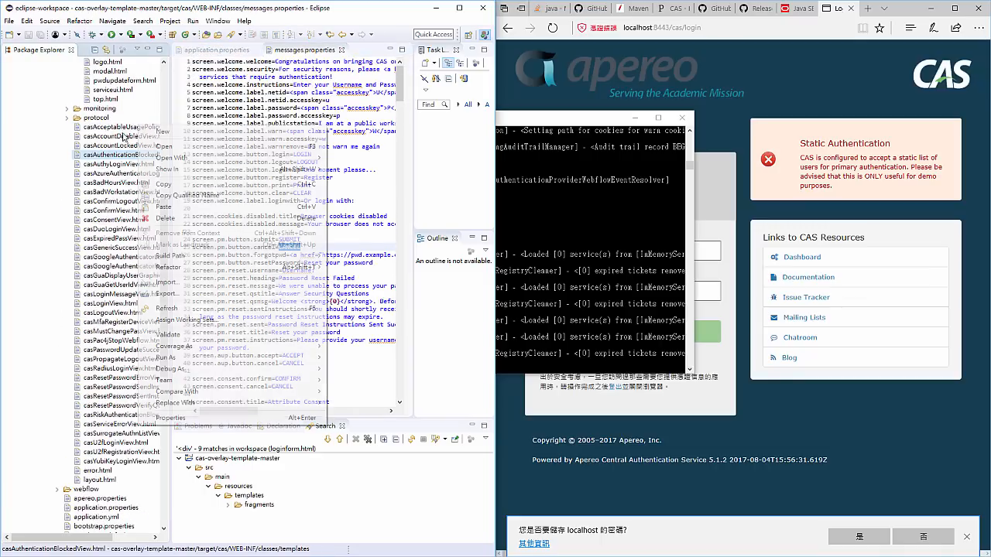
{"action": "left_click", "coordinate": [49, 159]}
{"action": "scroll", "coordinate": [54, 166], "scroll_direction": "down", "scroll_amount": 8}
{"action": "left_click", "coordinate": [112, 293]}
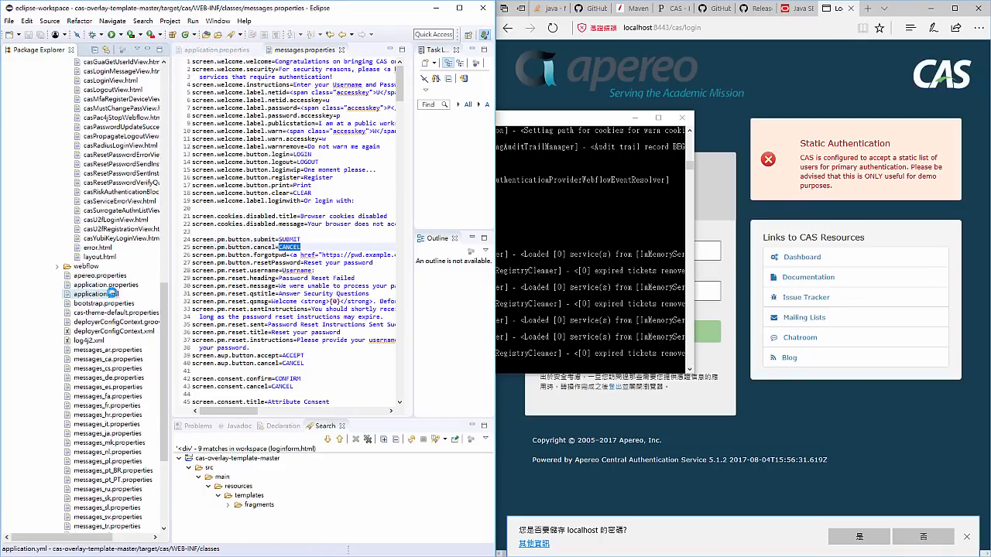
{"action": "double_click", "coordinate": [113, 293]}
{"action": "left_click", "coordinate": [354, 315]}
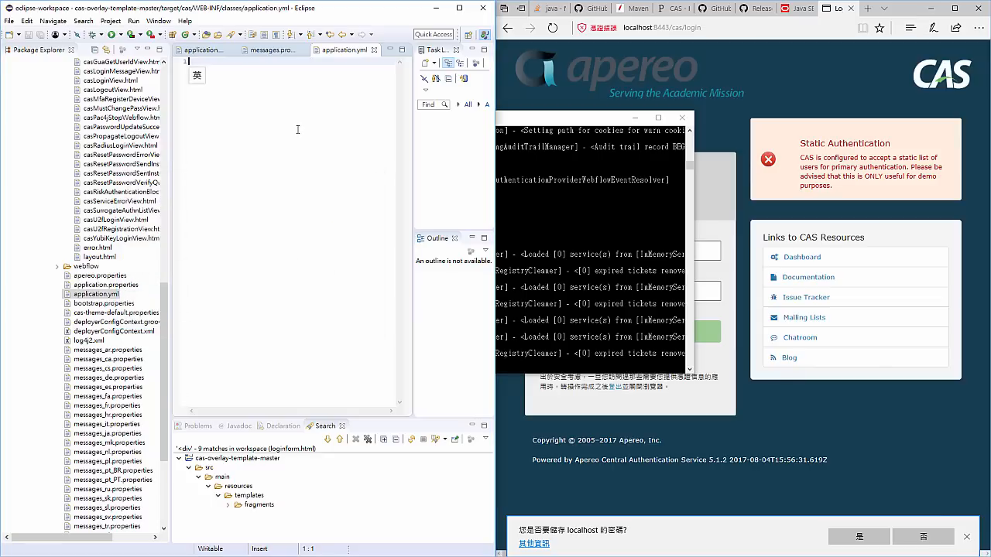
{"action": "key", "text": "ctrl+v"}
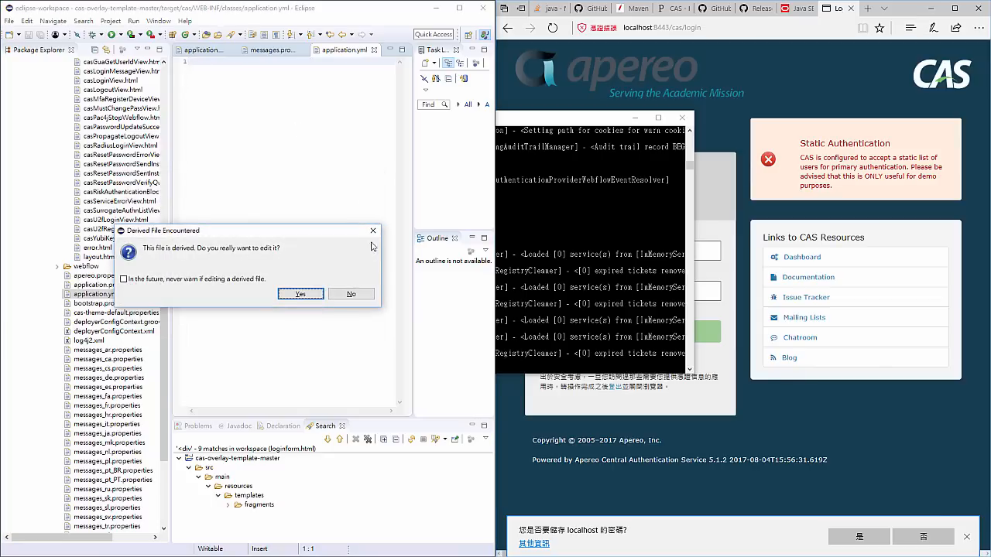
{"action": "left_click", "coordinate": [364, 294]}
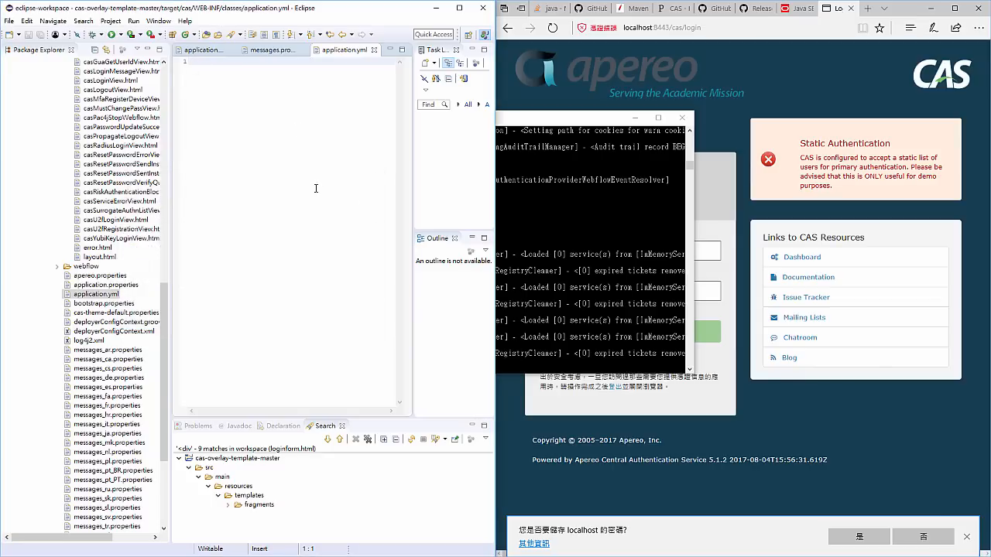
{"action": "left_click", "coordinate": [373, 50]}
- Reopen application.yml, allow editing the derived file, enter a sample abc: block with a key:value entry, and close the file
{"action": "left_click", "coordinate": [105, 294]}
{"action": "double_click", "coordinate": [104, 294]}
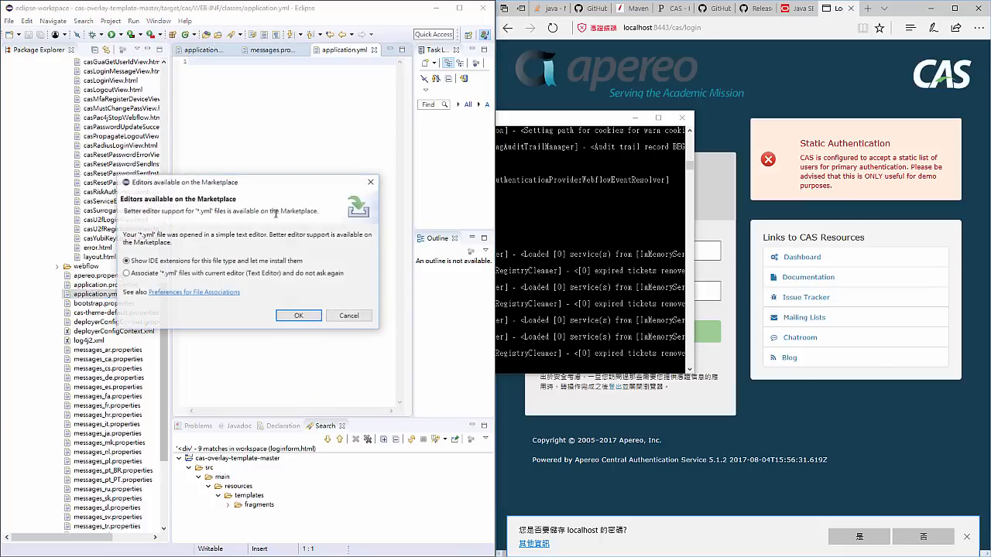
{"action": "left_click", "coordinate": [311, 320]}
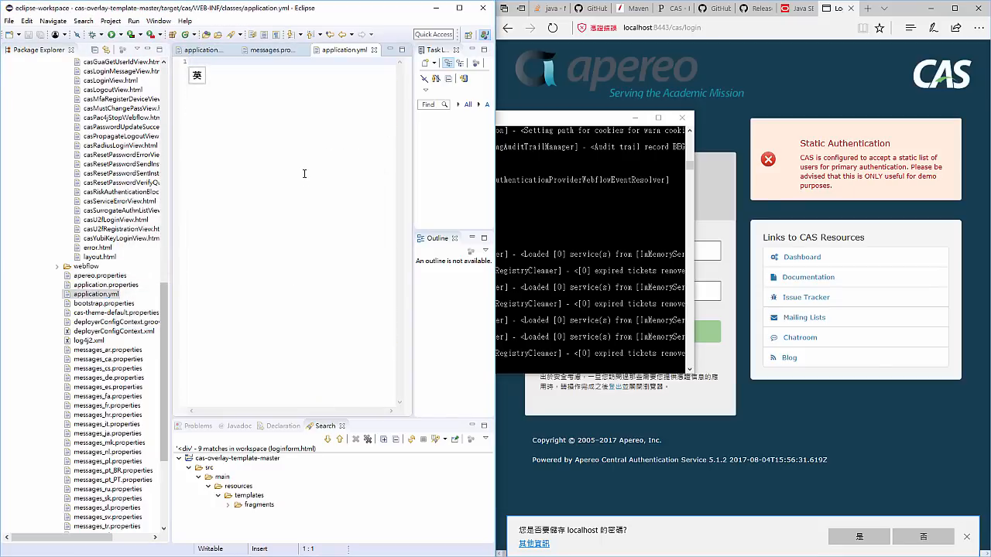
{"action": "type", "text": "a"}
{"action": "left_click", "coordinate": [302, 294]}
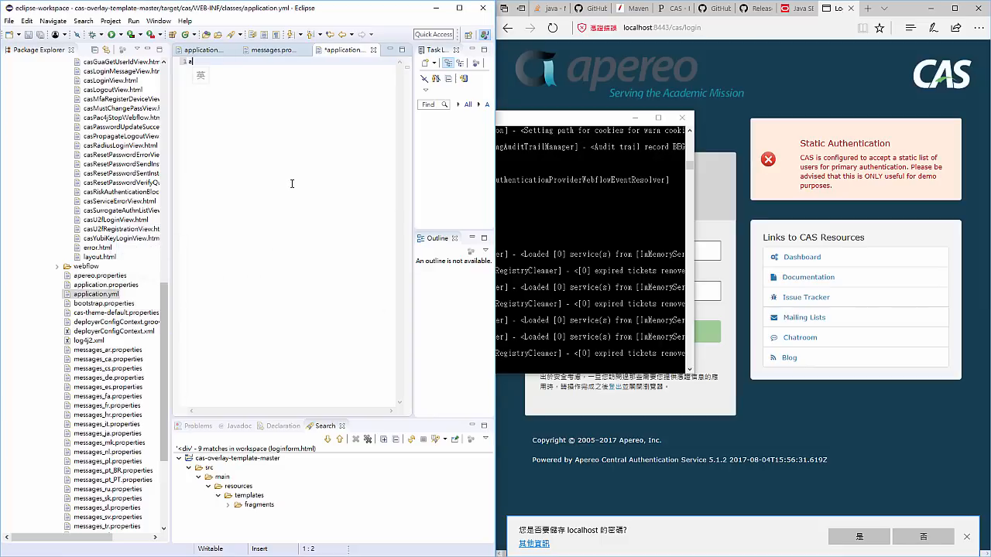
{"action": "type", "text": "bc:"}
{"action": "key", "text": "Return"}
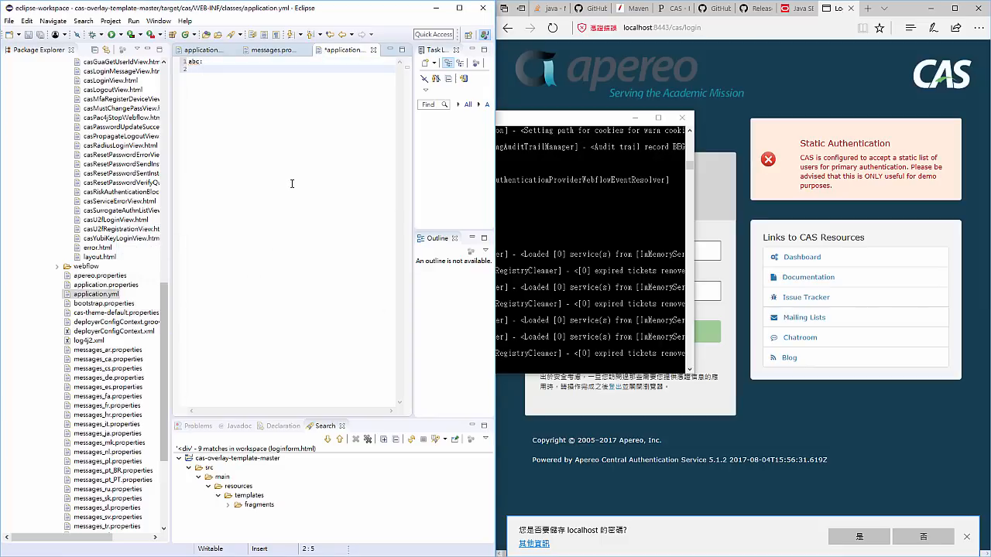
{"action": "type", "text": "key:value"}
{"action": "left_click", "coordinate": [372, 50]}
{"action": "left_click", "coordinate": [301, 290]}
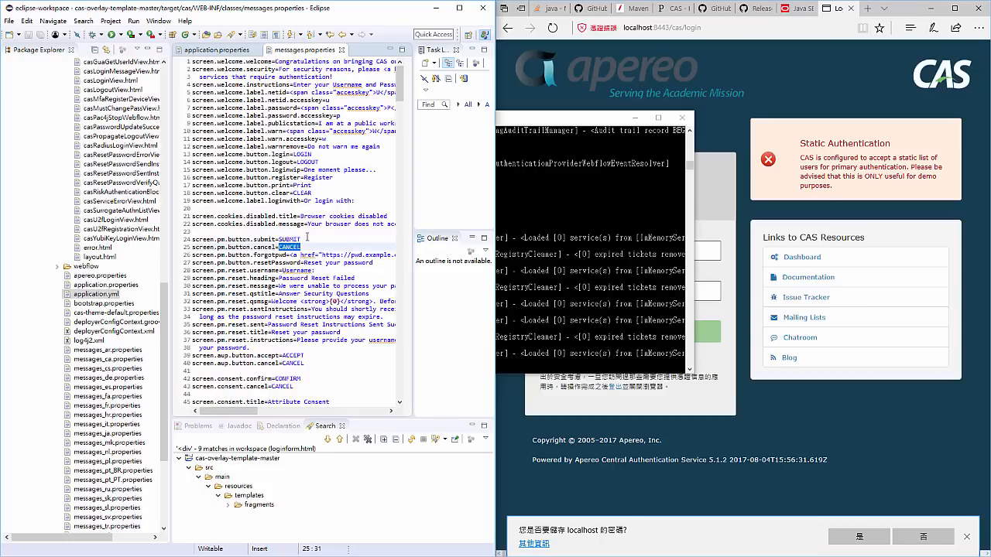
- Compare the src/main/resources overrides with the built templates in the project tree, and review further message texts in messages.properties
{"action": "scroll", "coordinate": [136, 256], "scroll_direction": "up", "scroll_amount": 2}
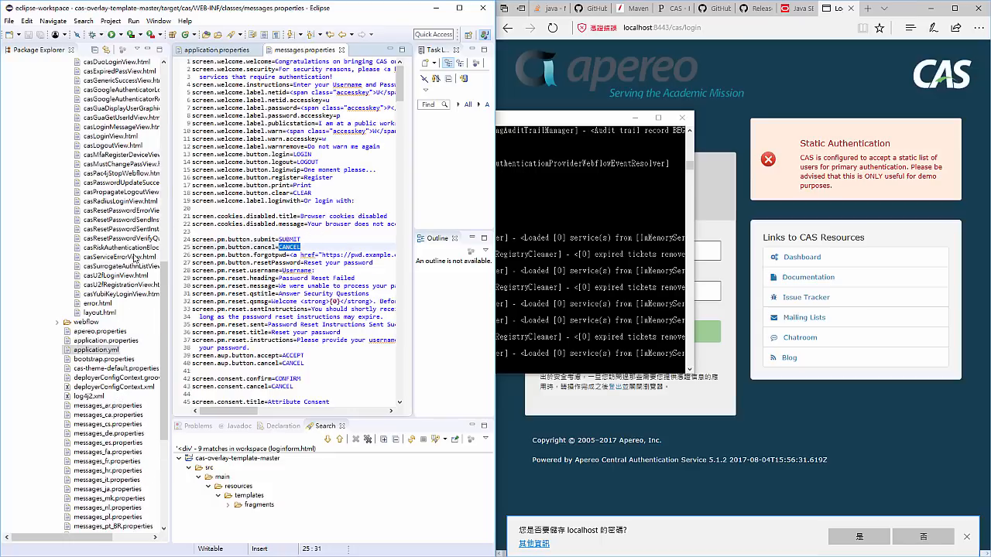
{"action": "left_click_drag", "start_coordinate": [162, 284], "coordinate": [163, 126]}
{"action": "left_click", "coordinate": [791, 403]}
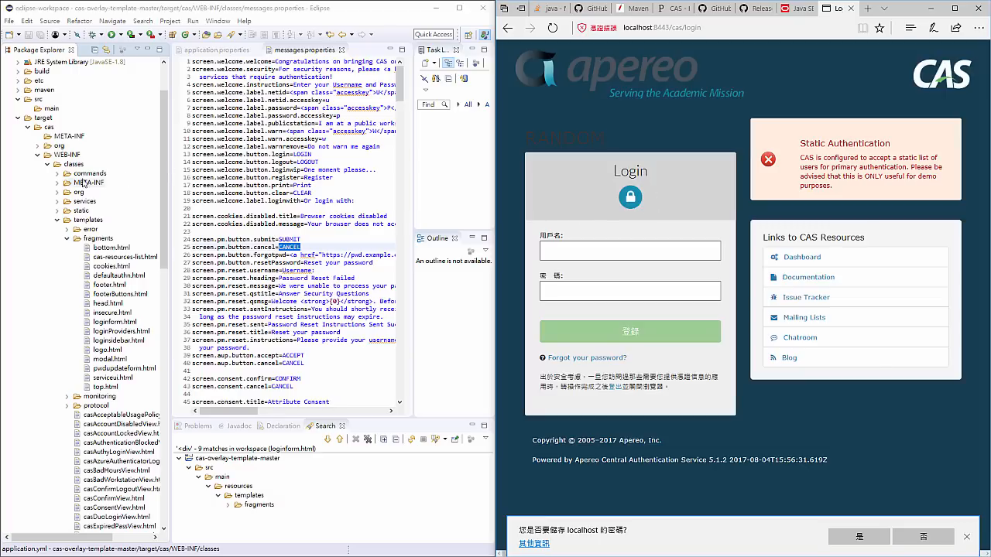
{"action": "scroll", "coordinate": [79, 155], "scroll_direction": "up", "scroll_amount": 3}
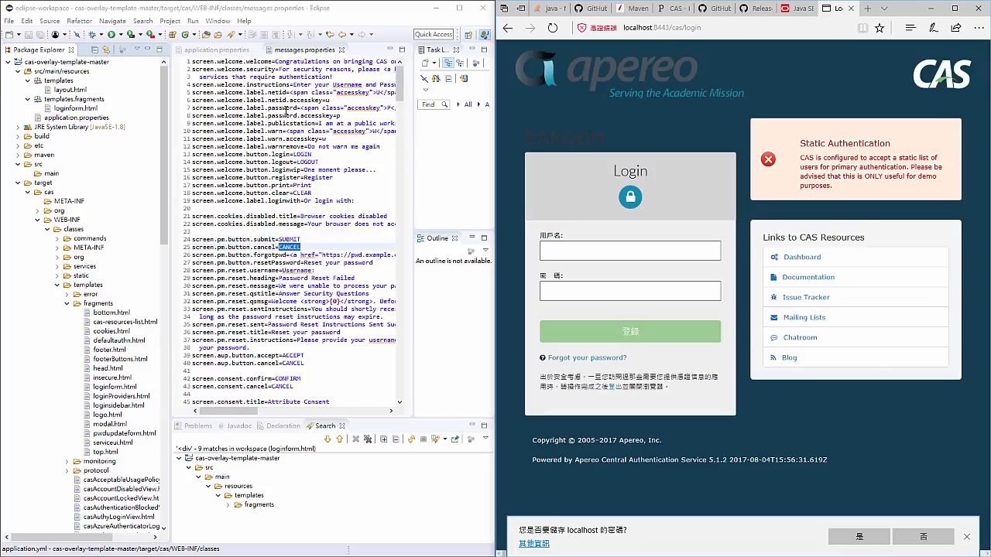
{"action": "scroll", "coordinate": [285, 112], "scroll_direction": "down", "scroll_amount": 6}
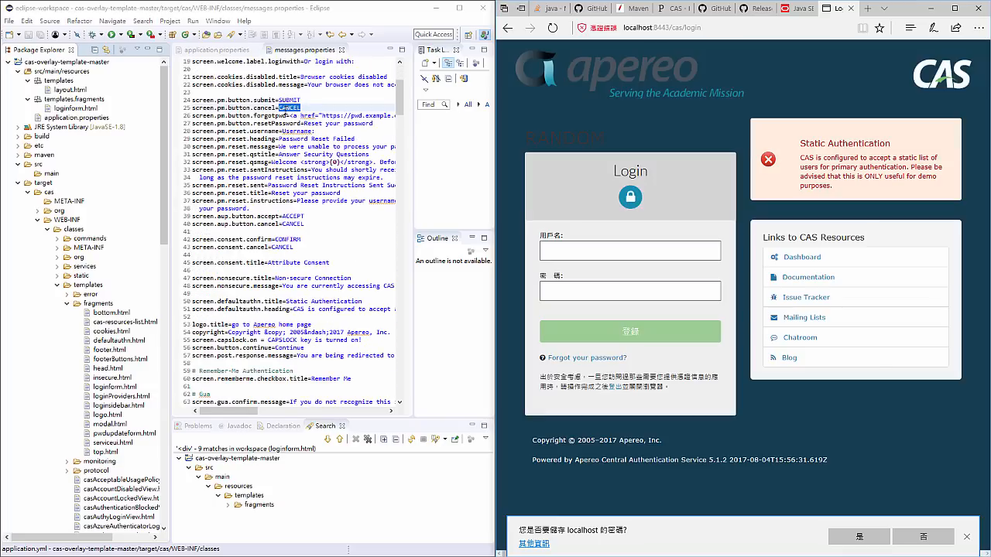